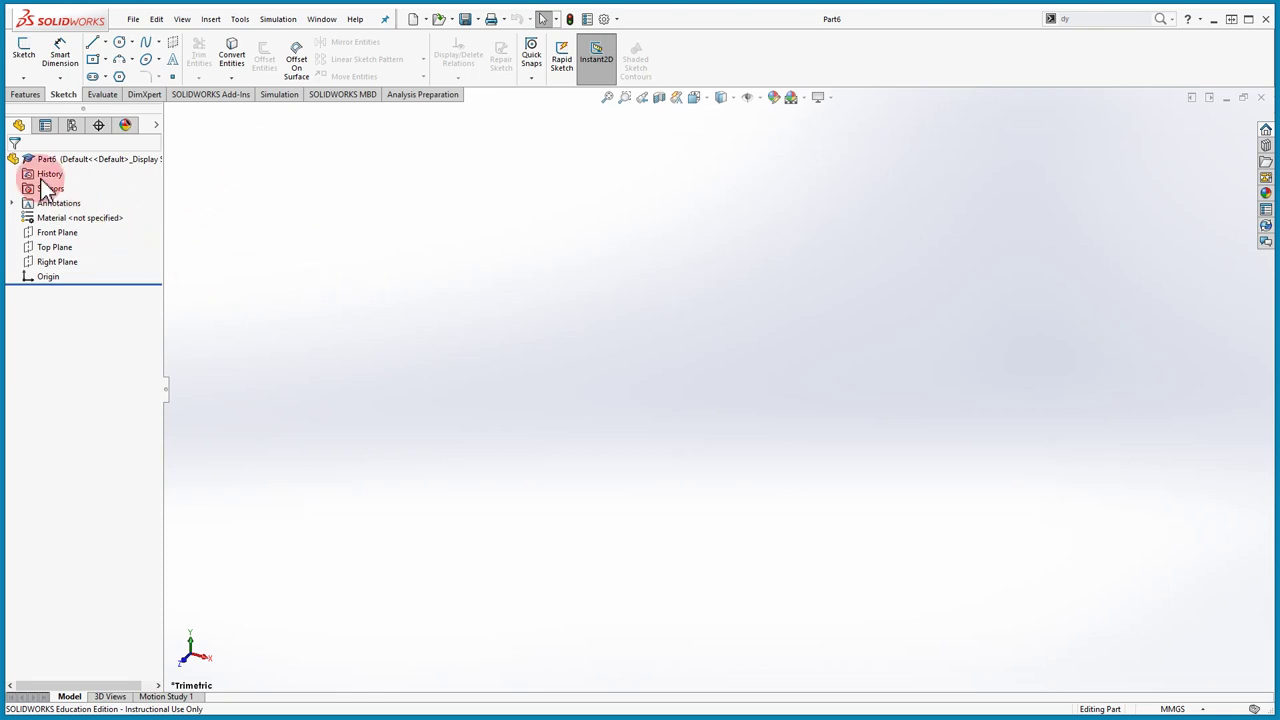
right_click(56, 247)
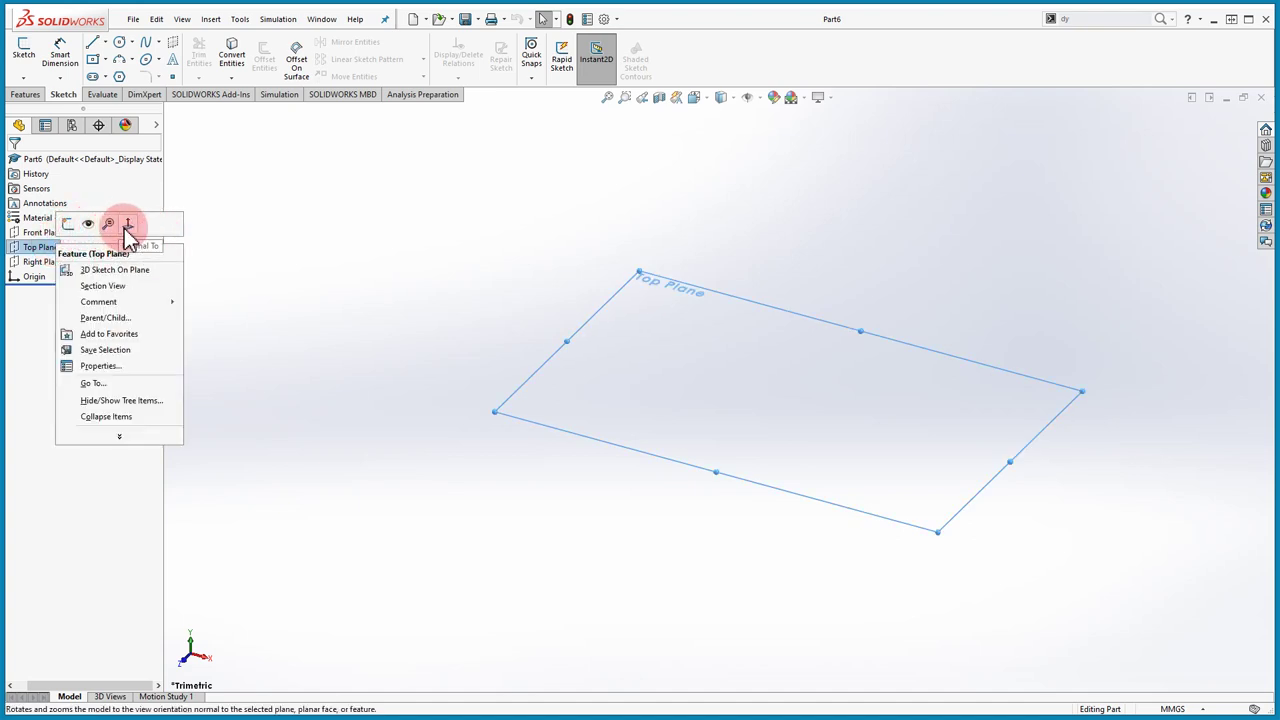
right_click(38, 232)
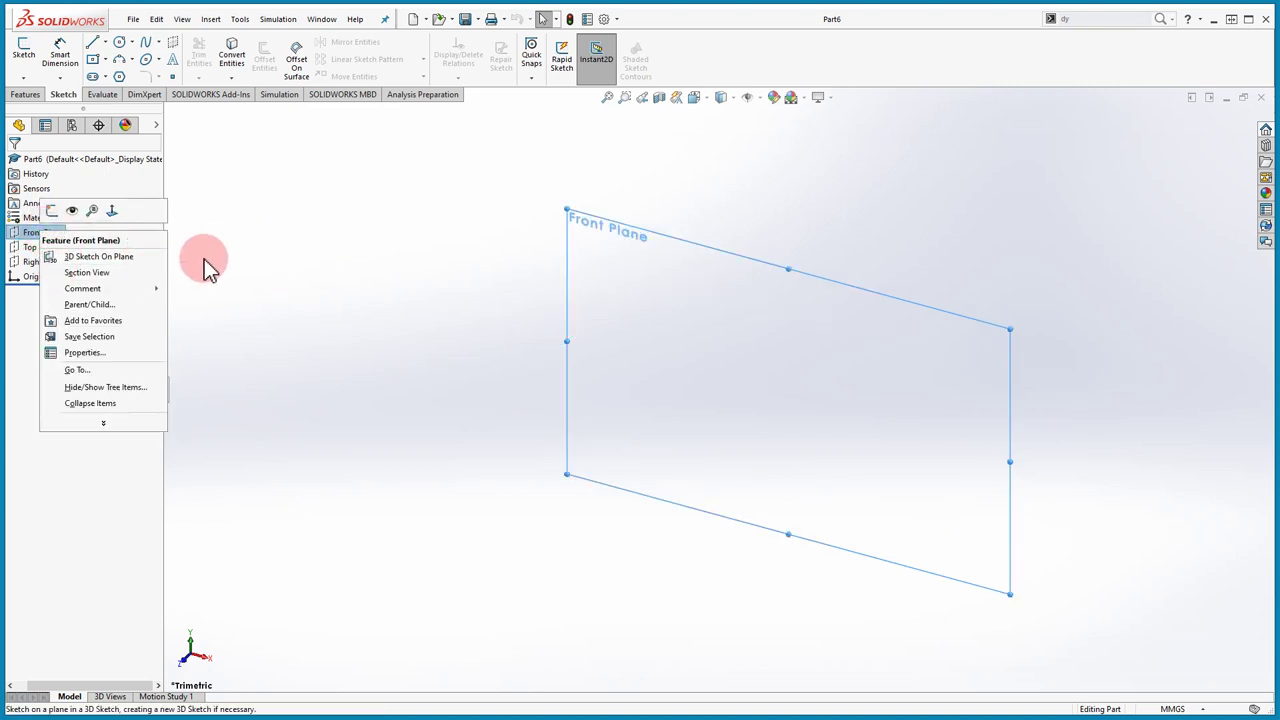
click(45, 128)
click(71, 126)
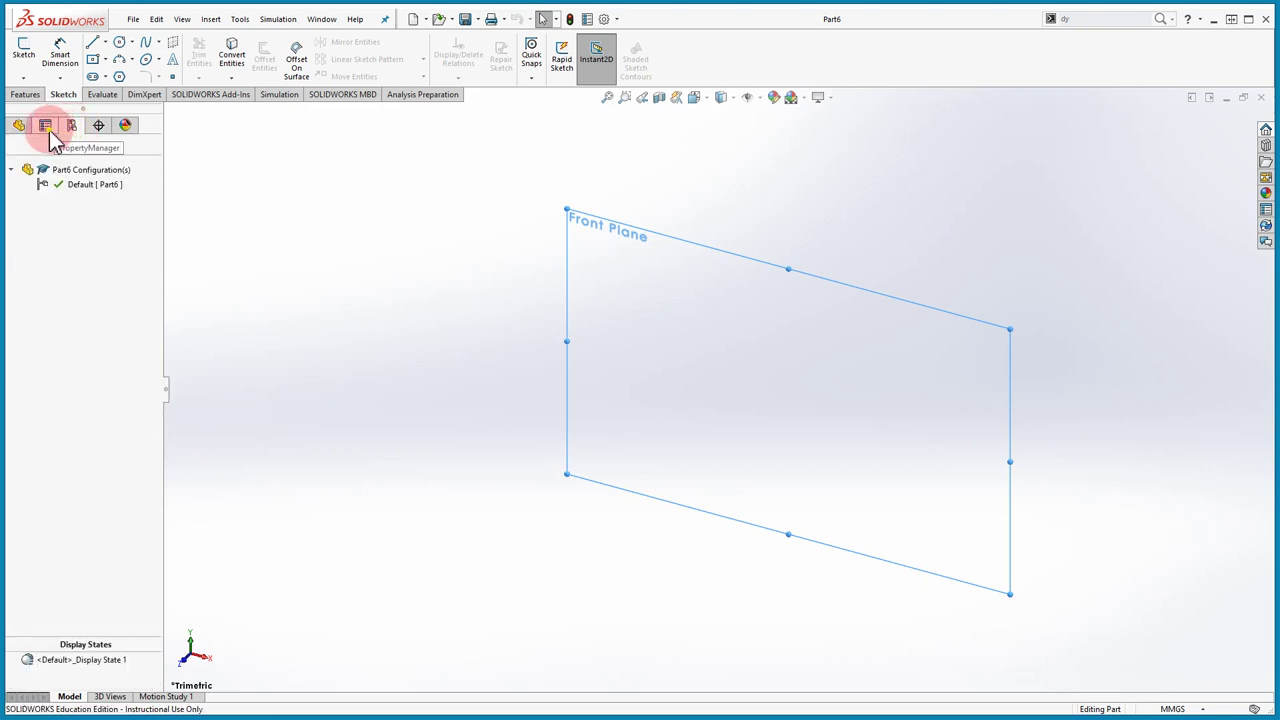
click(45, 126)
click(18, 125)
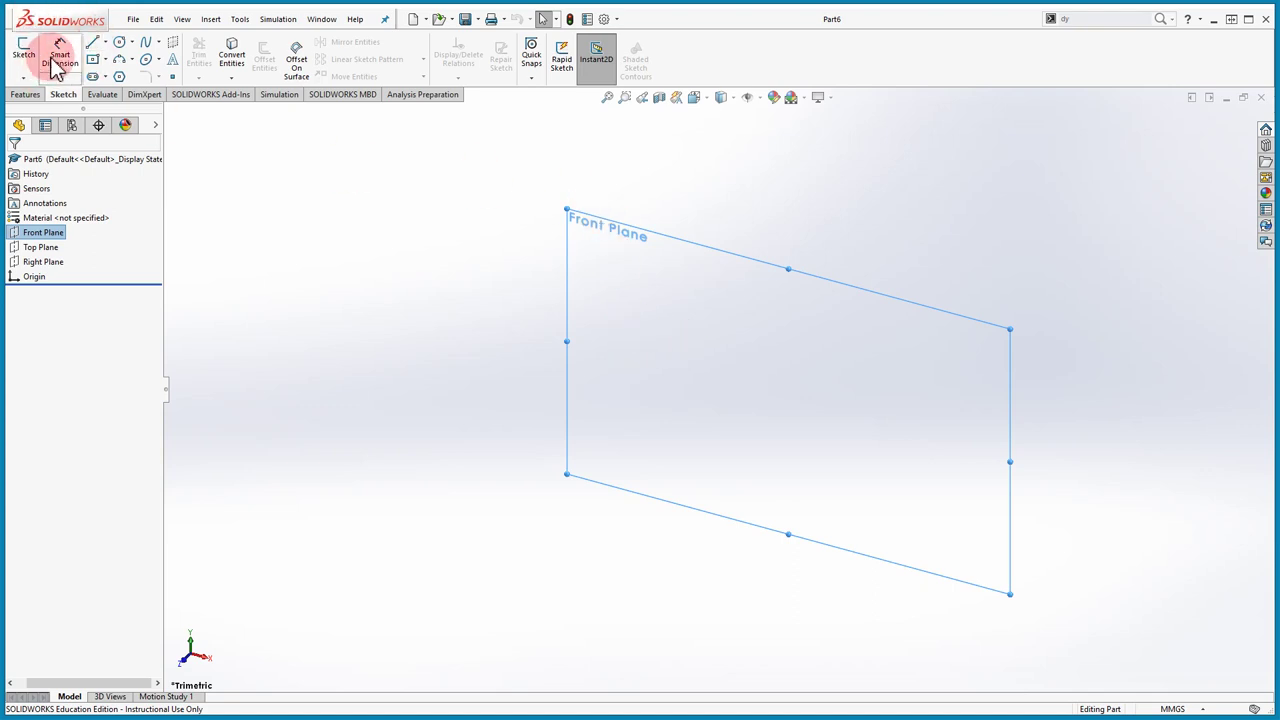
Step: Sketch a center rectangle of about 85 × 67 mm on the Front Plane, centred on the origin
click(92, 59)
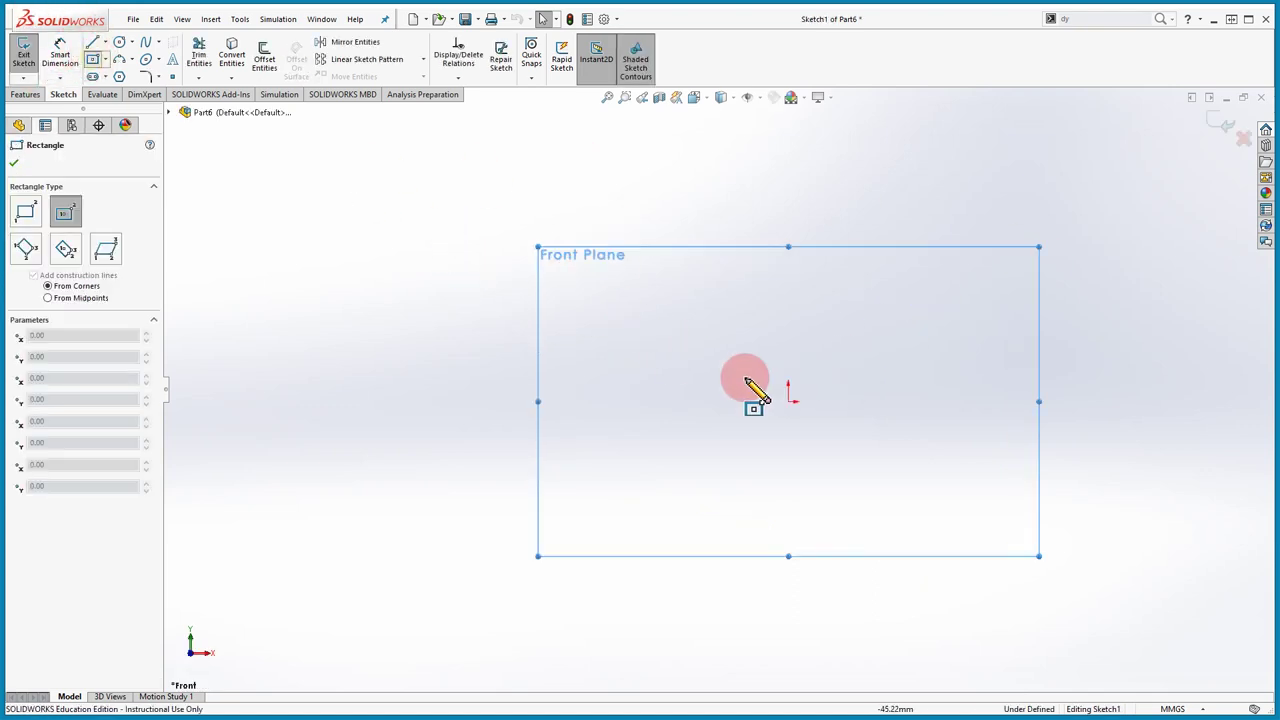
click(789, 398)
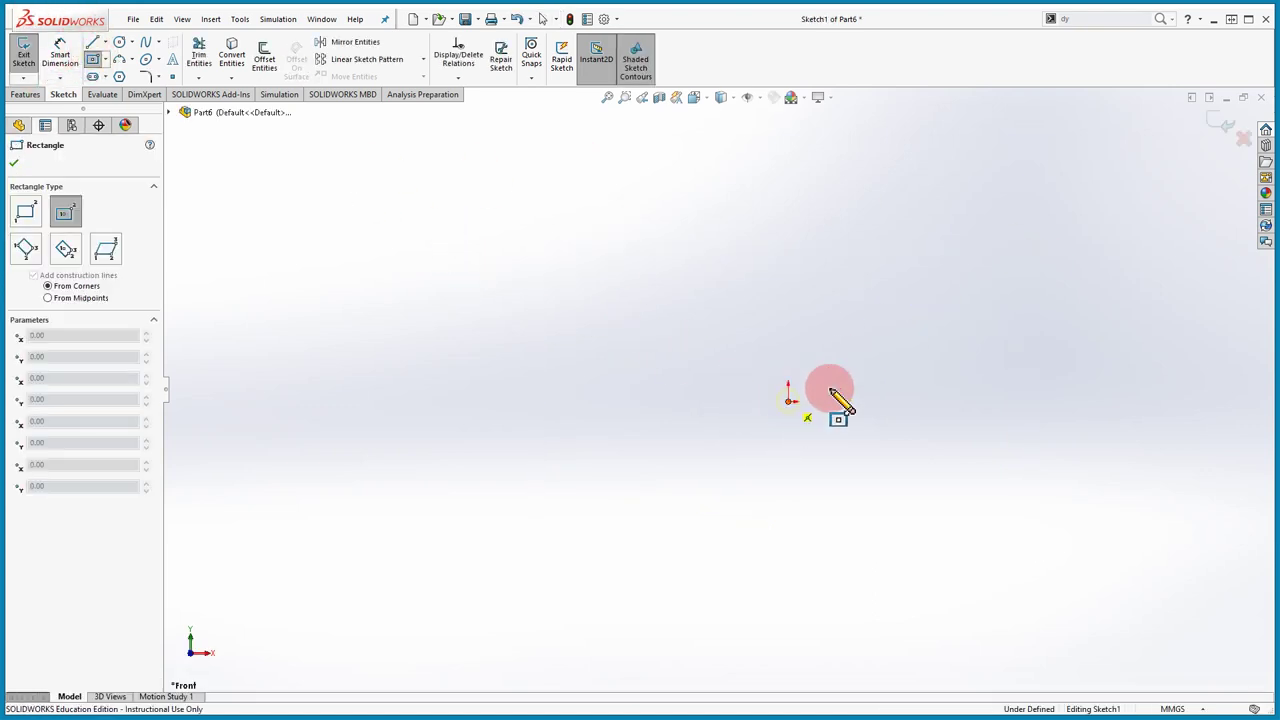
click(911, 316)
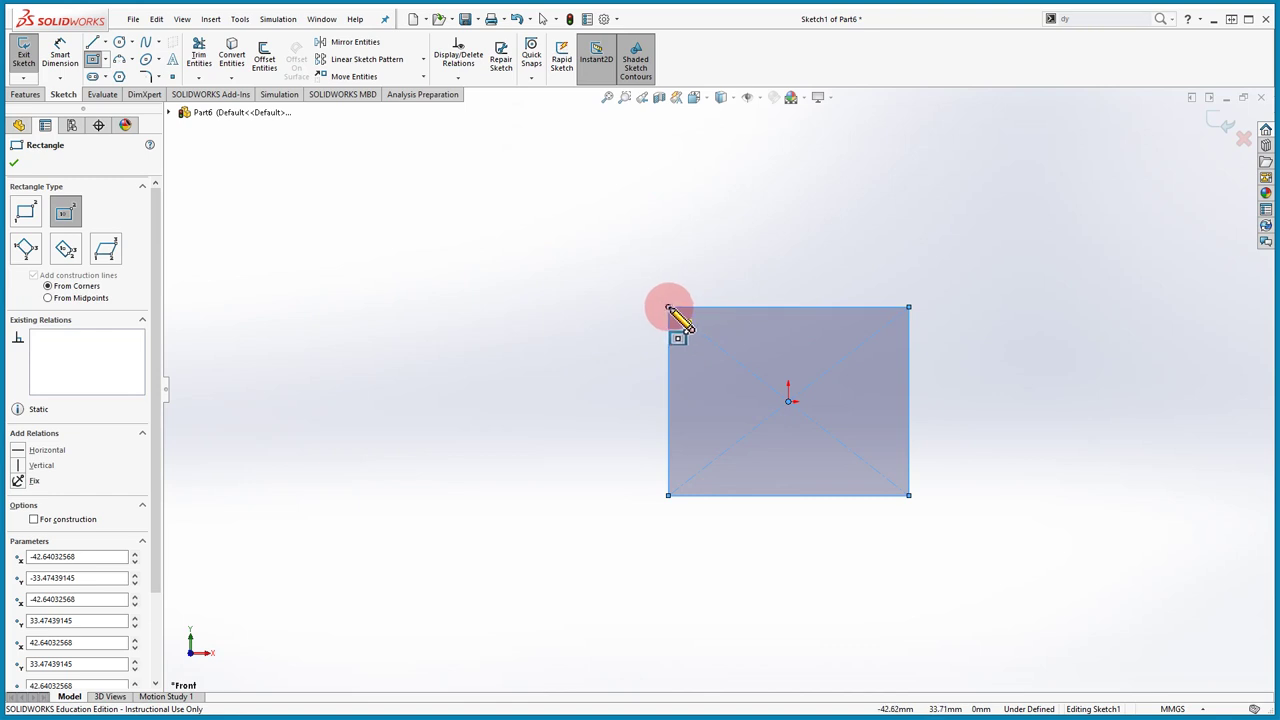
Step: Examine the rectangle's upper-left corner, top edge and centre at different magnifications
scroll(670, 310, up, 2)
scroll(700, 360, down, 6)
scroll(706, 368, down, 1)
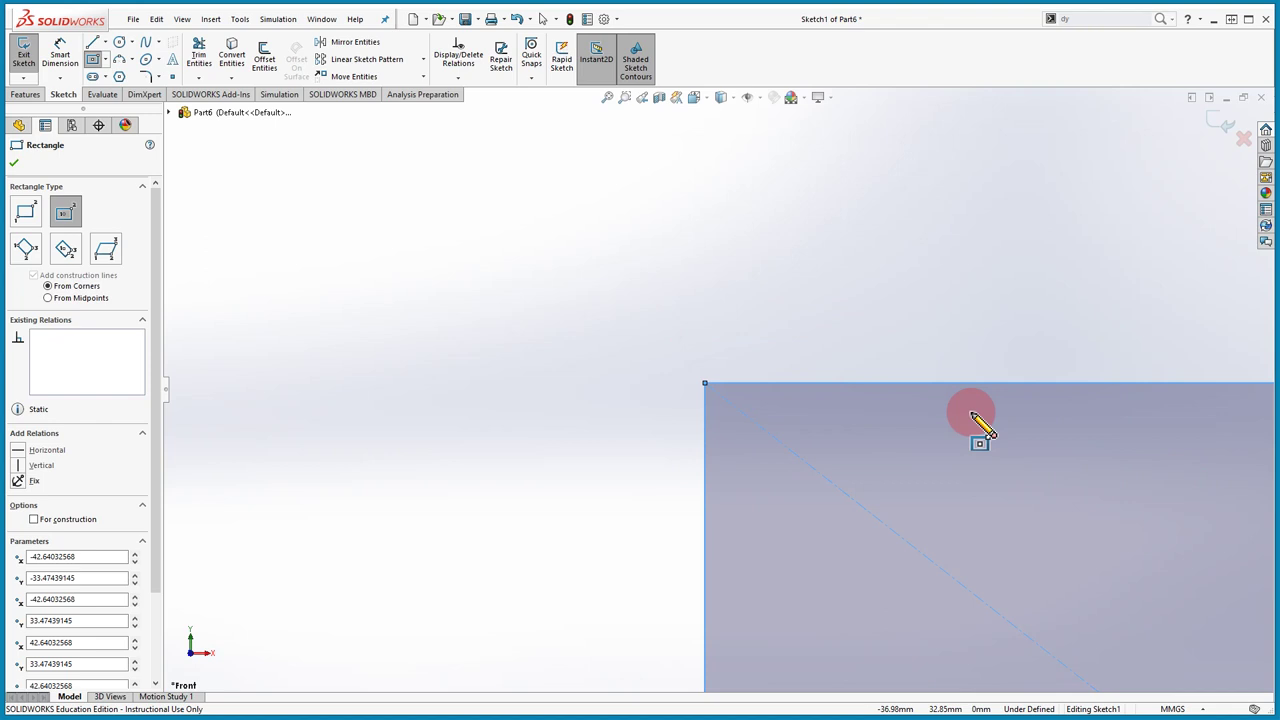
scroll(1100, 395, down, 4)
scroll(1100, 395, up, 3)
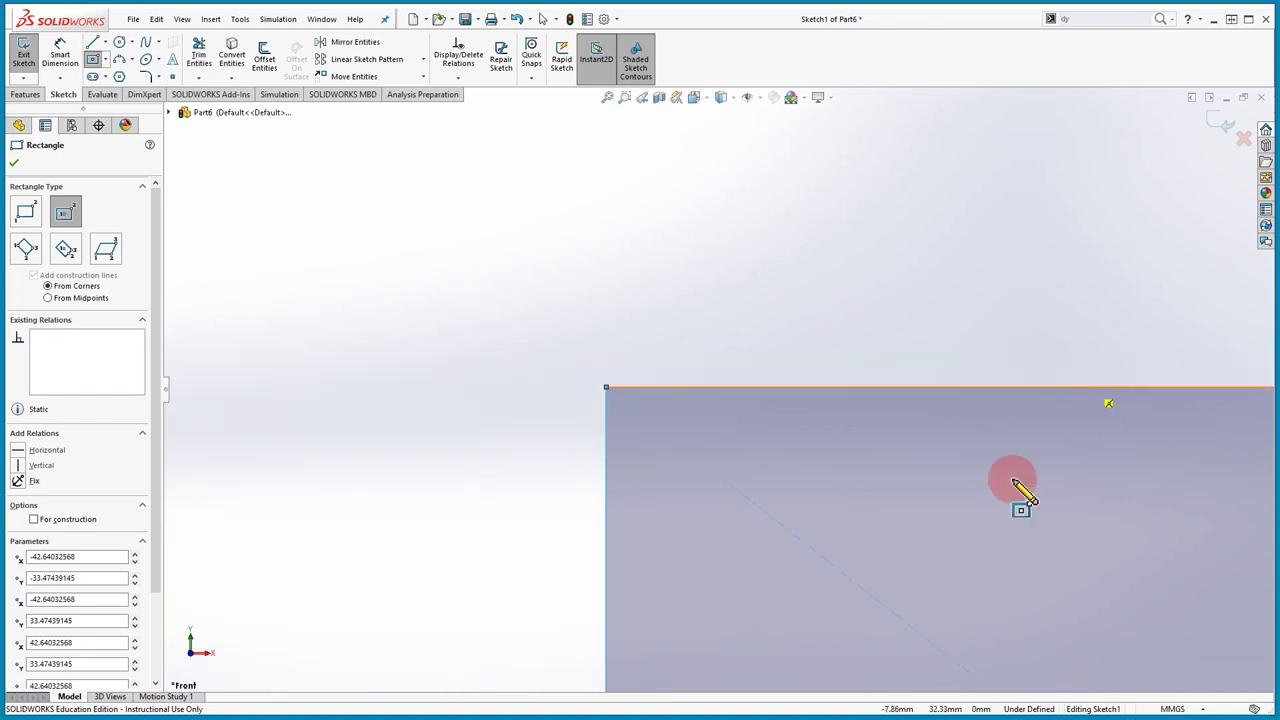
scroll(649, 620, up, 3)
scroll(857, 537, down, 6)
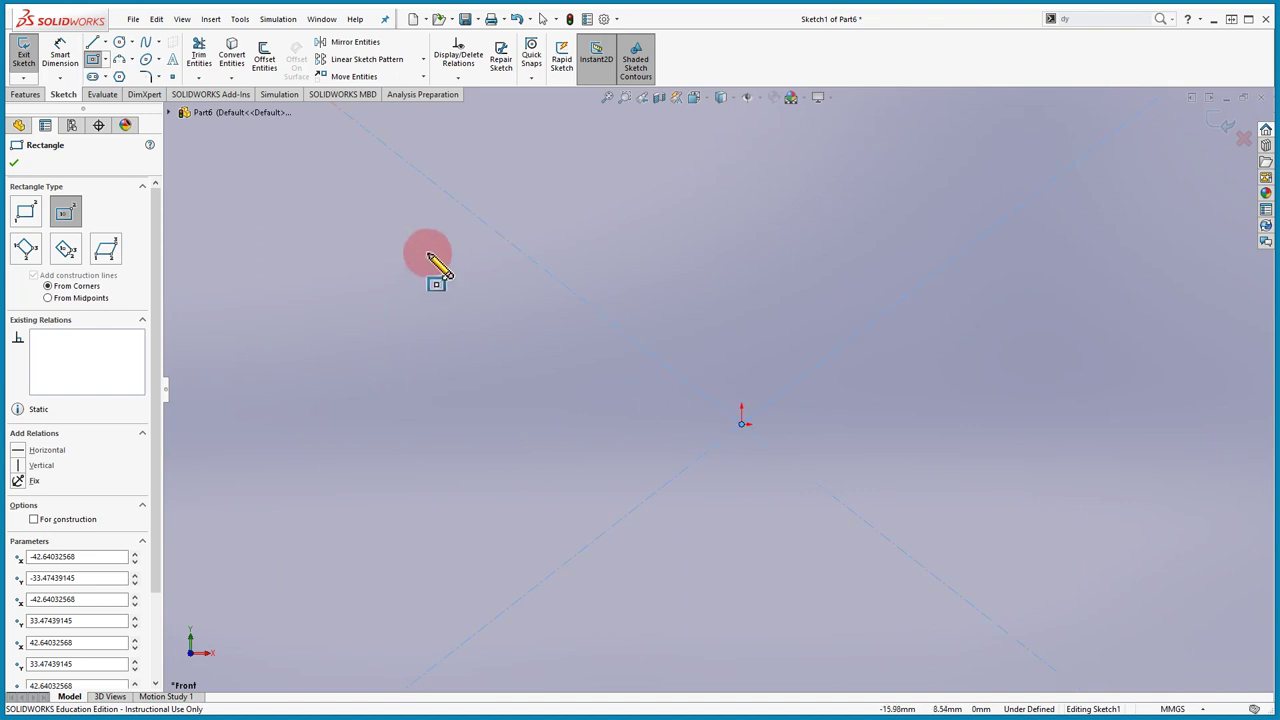
scroll(405, 252, up, 1)
scroll(526, 263, up, 3)
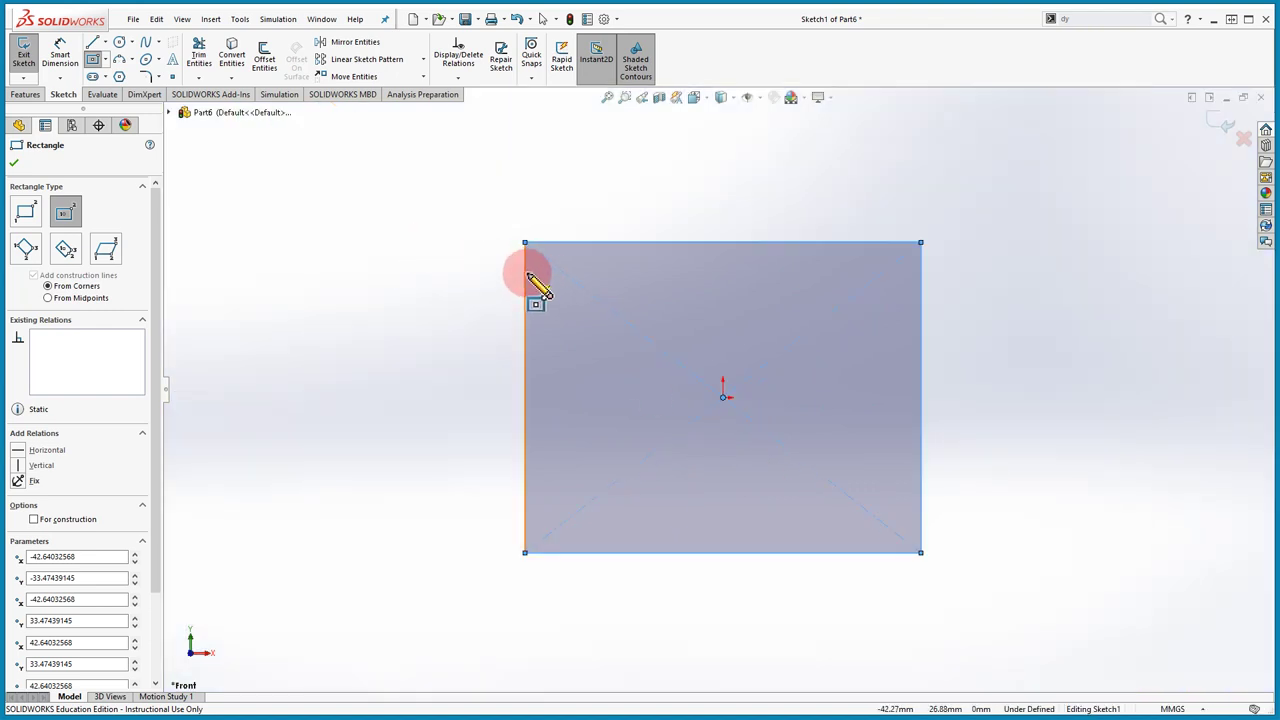
Step: Inspect the rectangle from shifted and rotated viewpoints, and restore the view normal to the sketch plane
key(f)
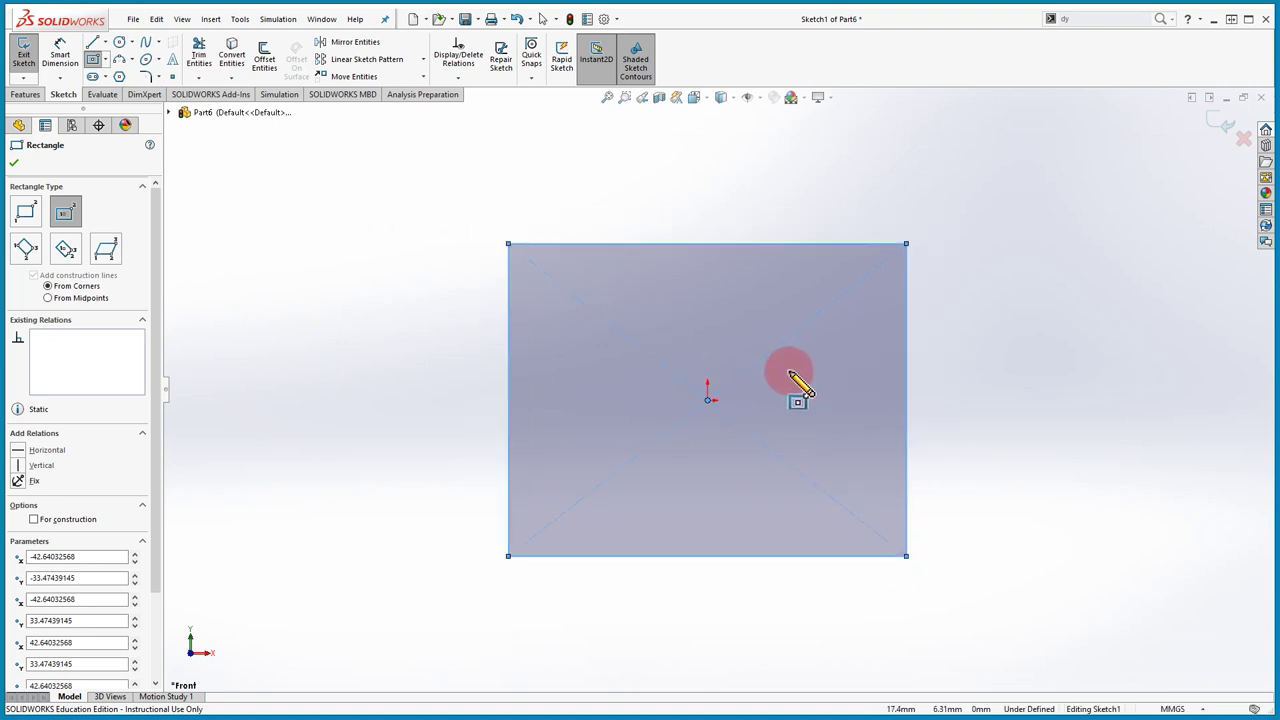
mouse_move(794, 402)
ctrl+middle_down()
mouse_move(720, 386)
mouse_move(691, 460)
mouse_move(511, 240)
mouse_move(860, 423)
mouse_move(500, 408)
mouse_move(794, 289)
mouse_move(877, 437)
mouse_move(666, 409)
mouse_move(828, 378)
mouse_move(812, 378)
ctrl+middle_up()
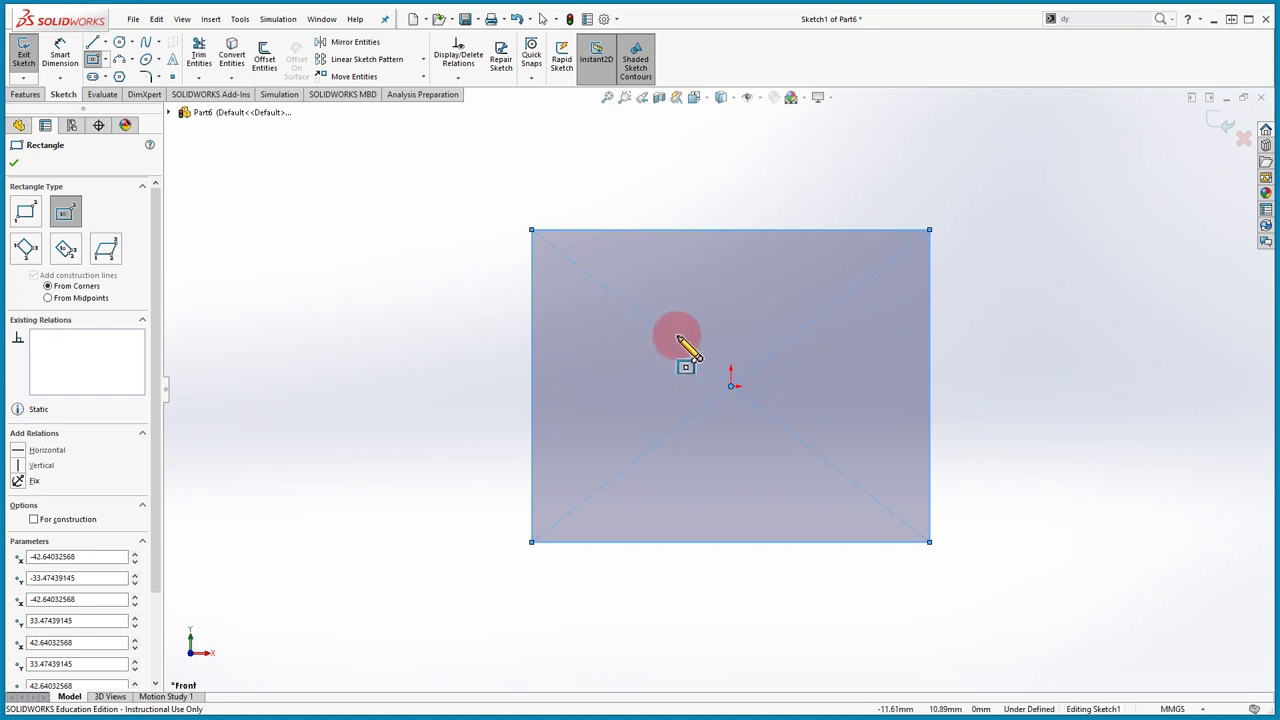
mouse_move(686, 346)
shift+middle_down()
mouse_move(643, 354)
mouse_move(634, 431)
mouse_move(682, 308)
mouse_move(686, 246)
mouse_move(729, 437)
mouse_move(737, 380)
mouse_move(712, 228)
mouse_move(717, 385)
mouse_move(737, 443)
mouse_move(686, 494)
mouse_move(832, 487)
mouse_move(954, 346)
mouse_move(1097, 443)
mouse_move(889, 608)
mouse_move(620, 512)
mouse_move(631, 337)
mouse_move(766, 323)
mouse_move(860, 346)
mouse_move(892, 330)
mouse_move(883, 300)
mouse_move(771, 274)
mouse_move(817, 327)
shift+middle_up()
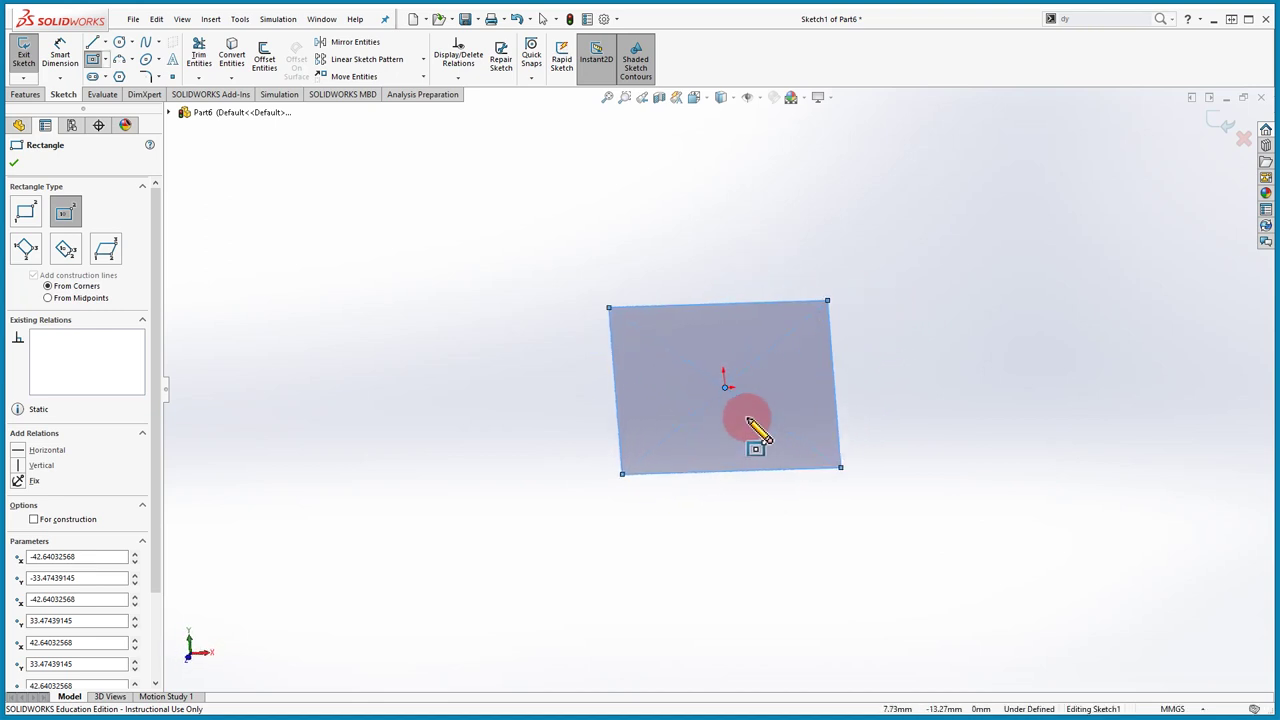
mouse_move(723, 423)
middle_down()
mouse_move(817, 365)
mouse_move(623, 226)
mouse_move(569, 586)
mouse_move(871, 337)
mouse_move(800, 399)
mouse_move(729, 414)
mouse_move(843, 388)
mouse_move(860, 371)
mouse_move(803, 436)
mouse_move(843, 451)
mouse_move(877, 497)
mouse_move(994, 420)
mouse_move(963, 348)
mouse_move(951, 226)
mouse_move(814, 191)
mouse_move(573, 200)
mouse_move(425, 330)
middle_up()
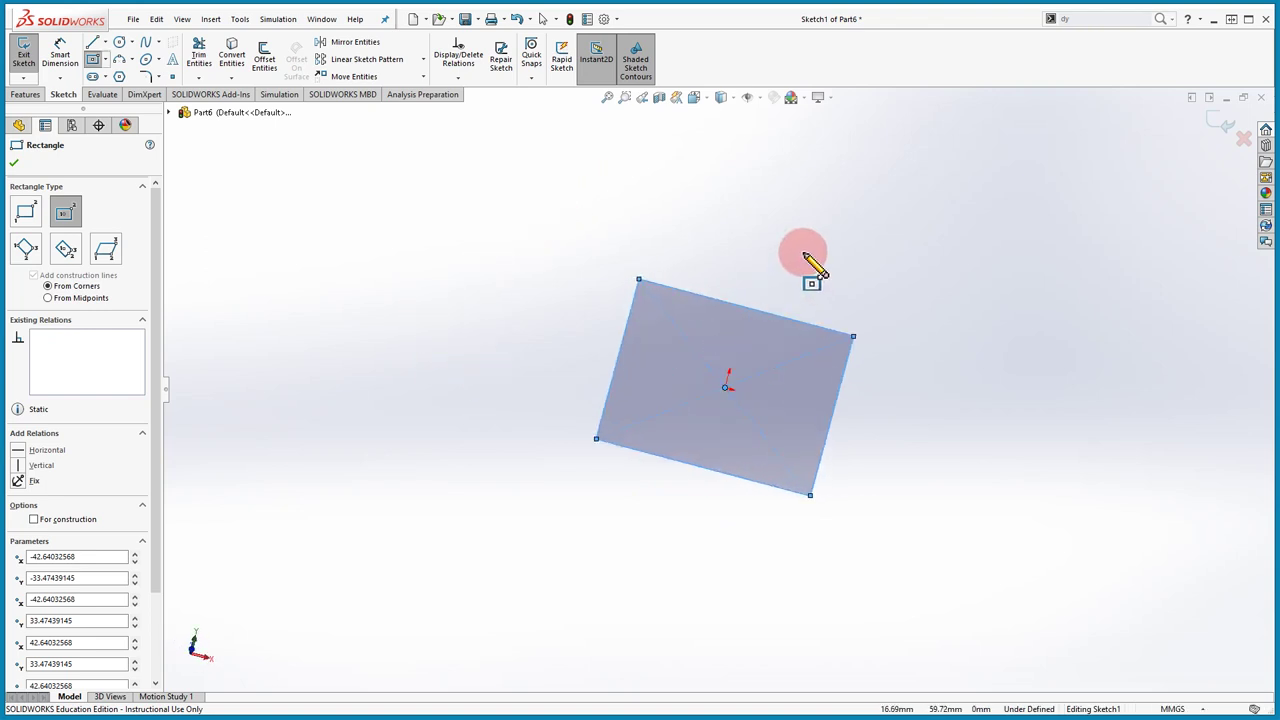
click(706, 98)
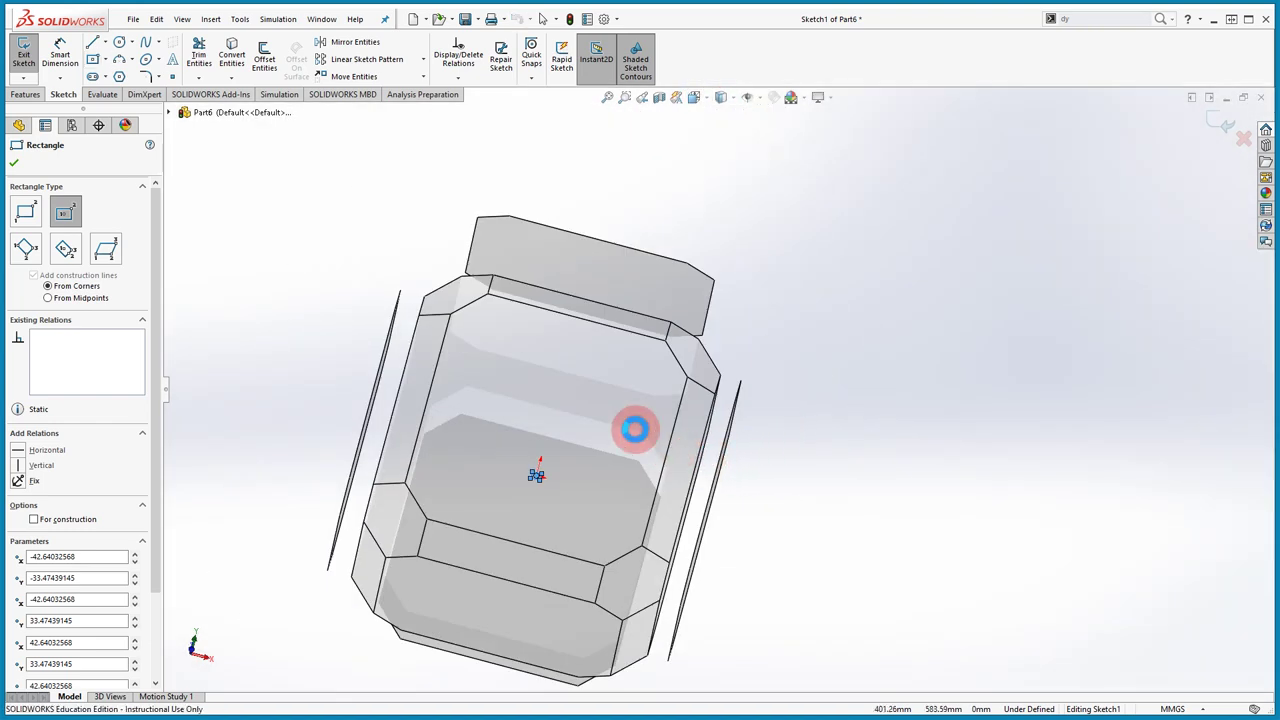
click(706, 100)
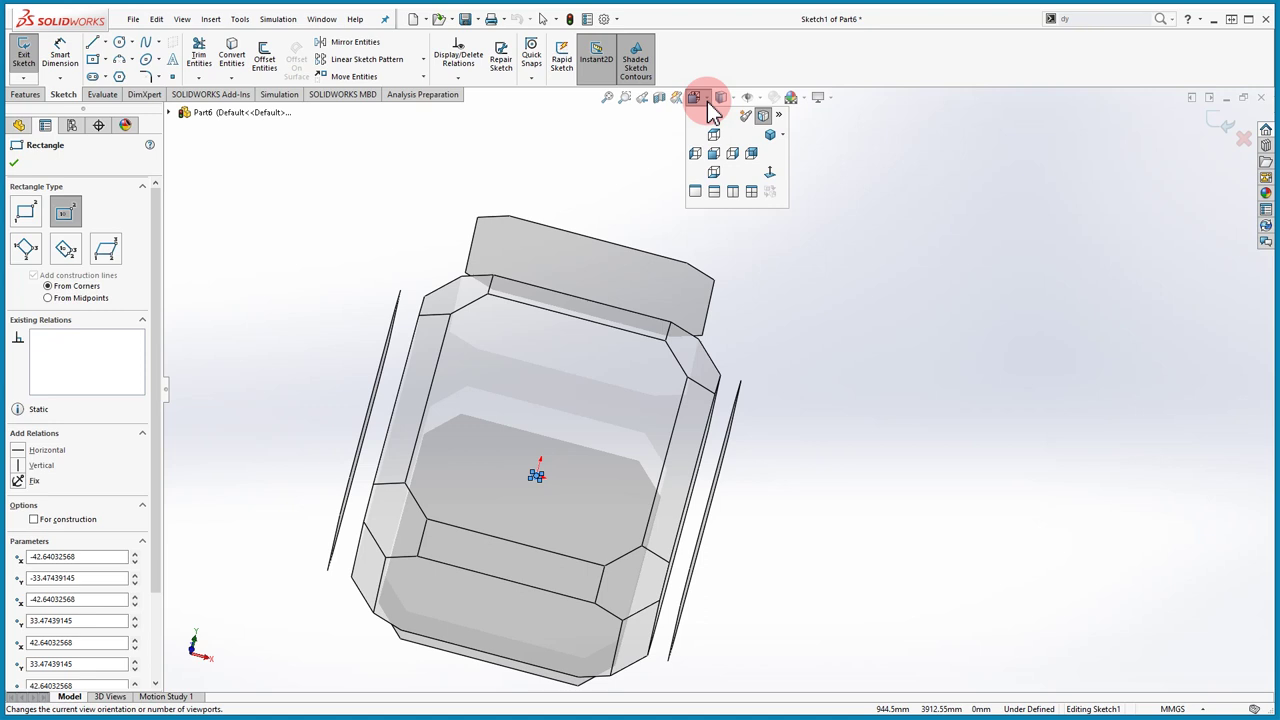
click(772, 175)
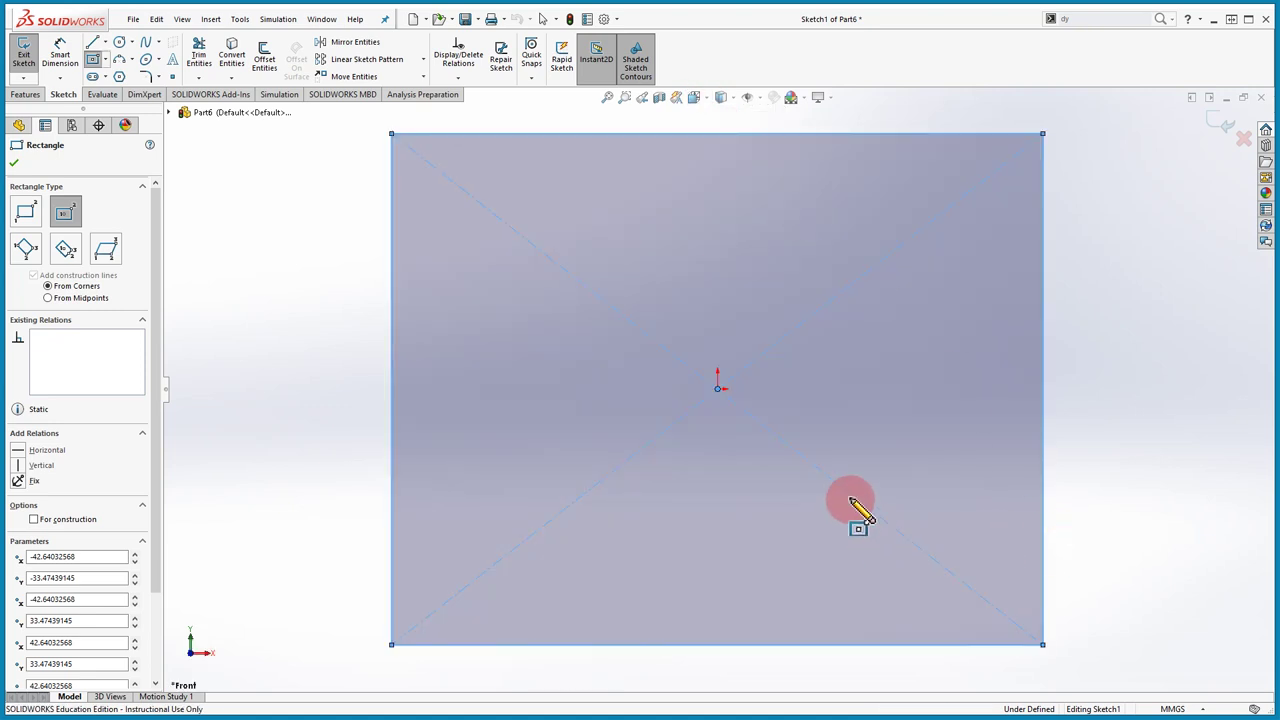
Step: Leave the rectangle tool and examine the whole sketch at several magnifications and from a tilted angle
key(Escape)
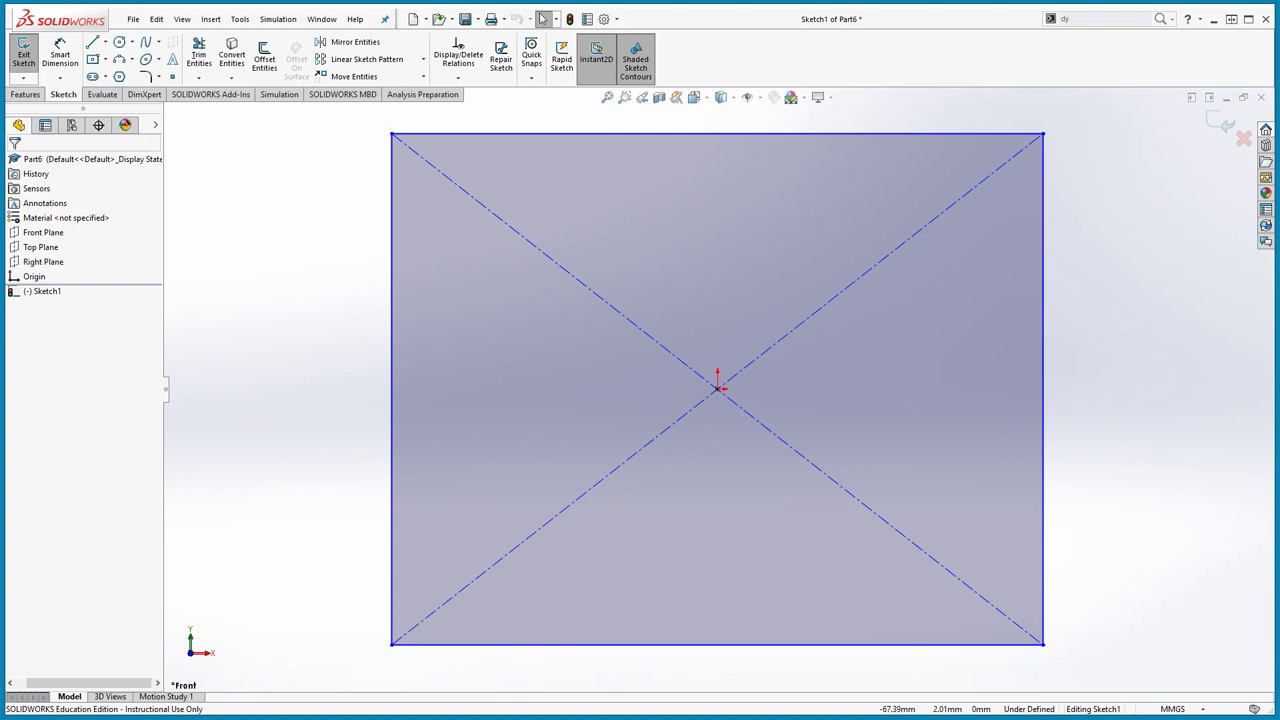
scroll(606, 240, up, 3)
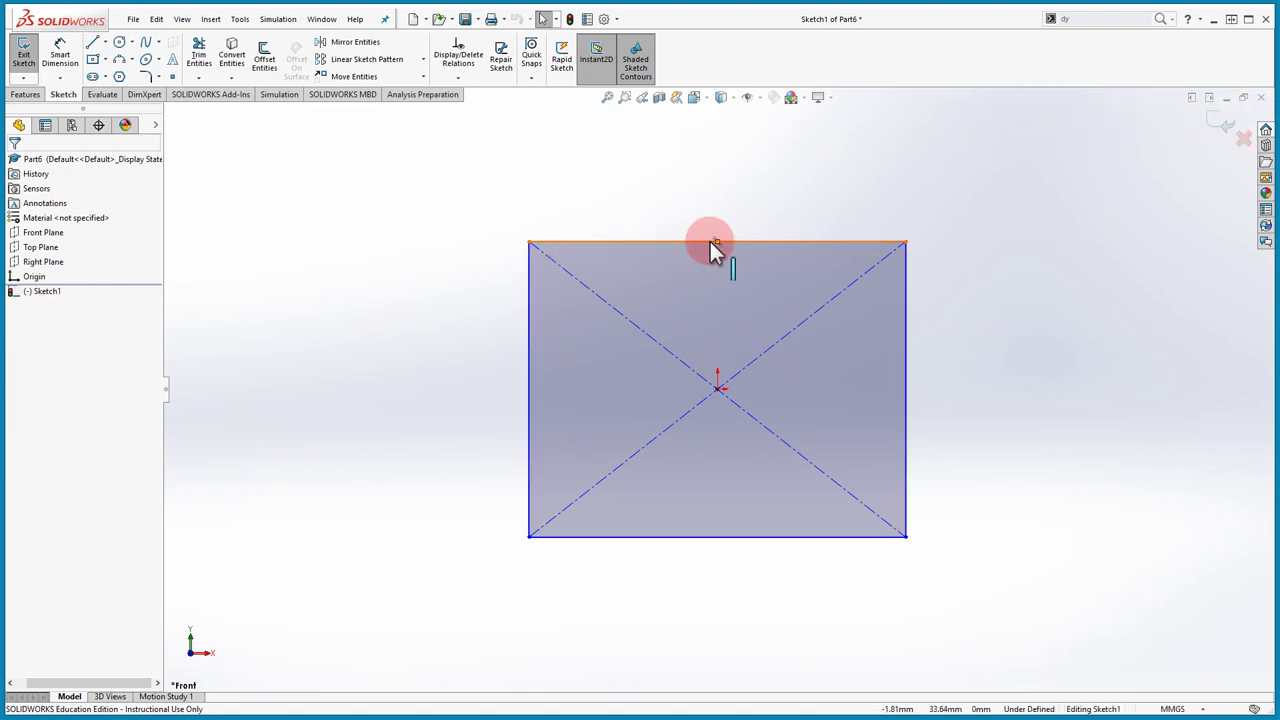
scroll(826, 308, down, 2)
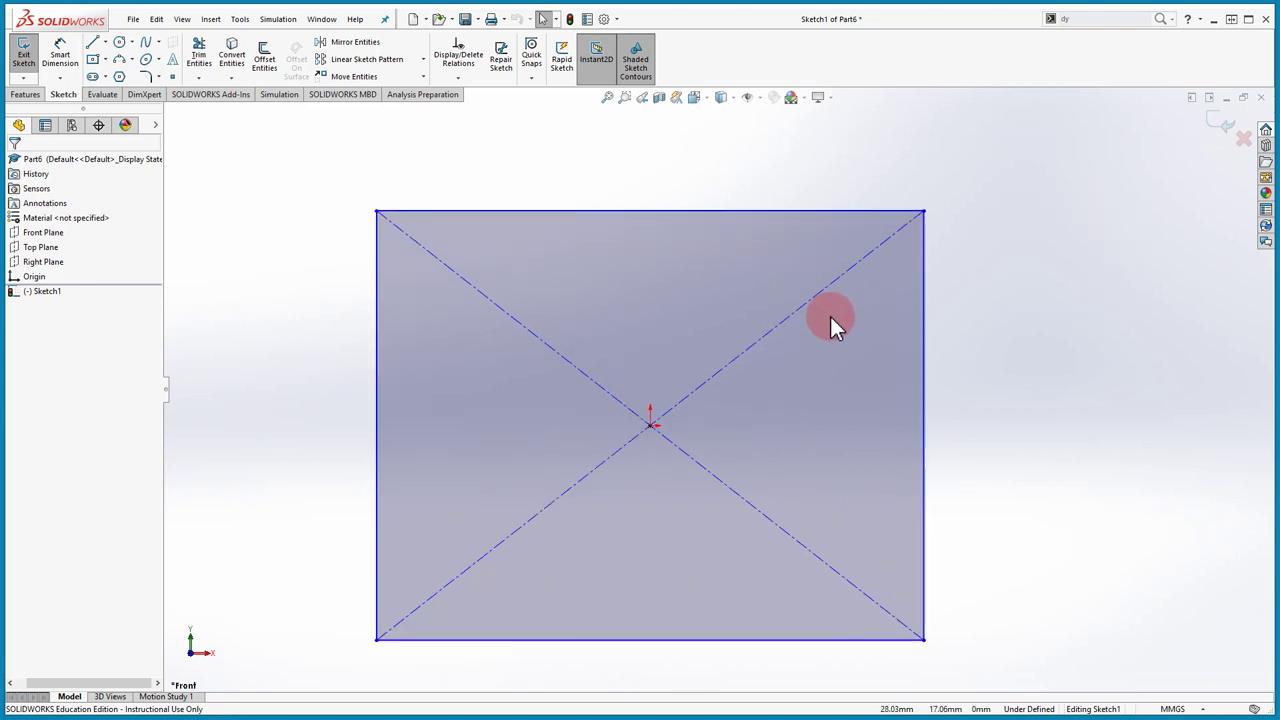
scroll(690, 410, up, 1)
scroll(890, 232, up, 3)
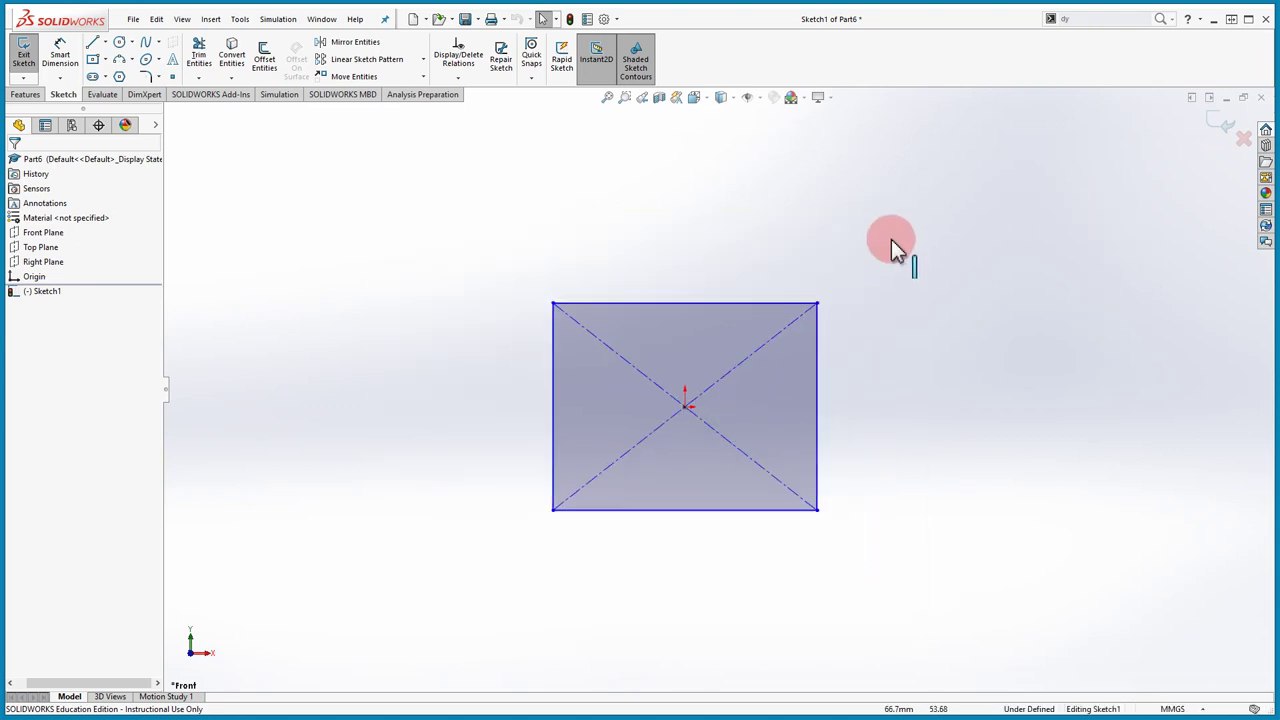
scroll(885, 250, down, 4)
scroll(740, 410, up, 2)
mouse_move(732, 413)
middle_down()
mouse_move(623, 514)
mouse_move(440, 437)
mouse_move(643, 589)
mouse_move(759, 530)
mouse_move(674, 580)
mouse_move(677, 551)
middle_up()
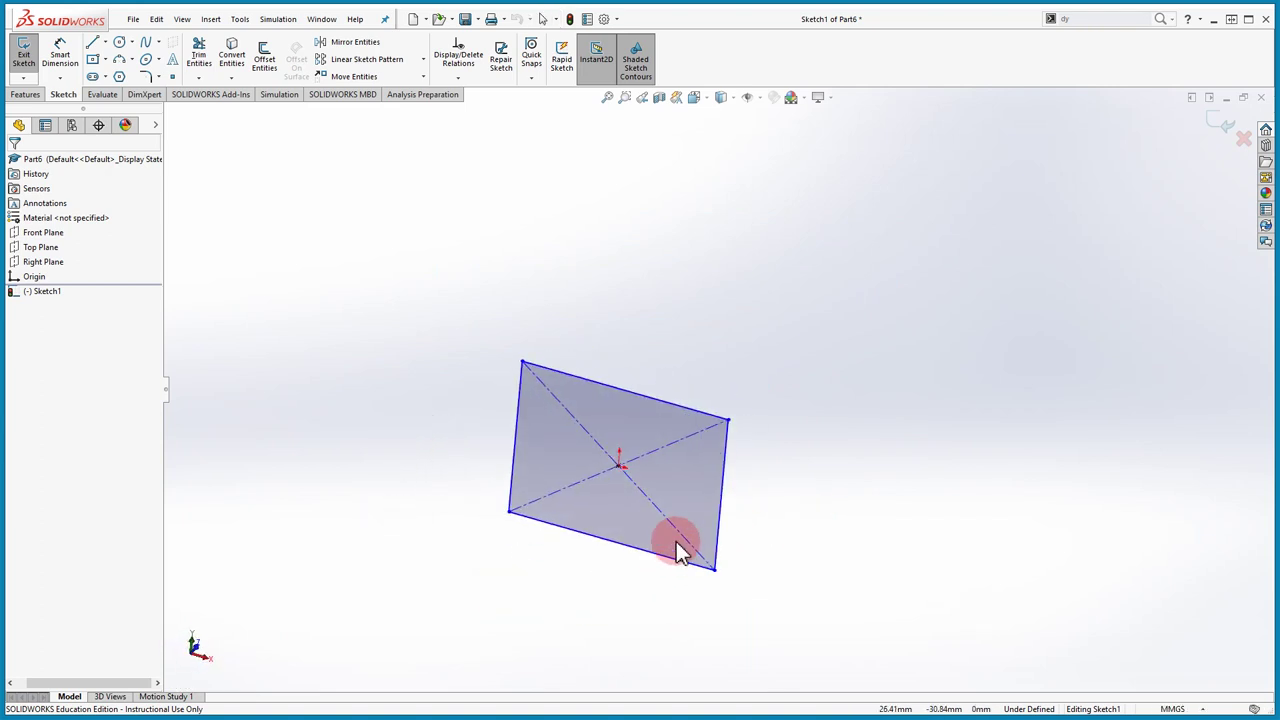
Step: Orient the view normal to the sketch plane and exit the sketch, discarding the rectangle
key(space)
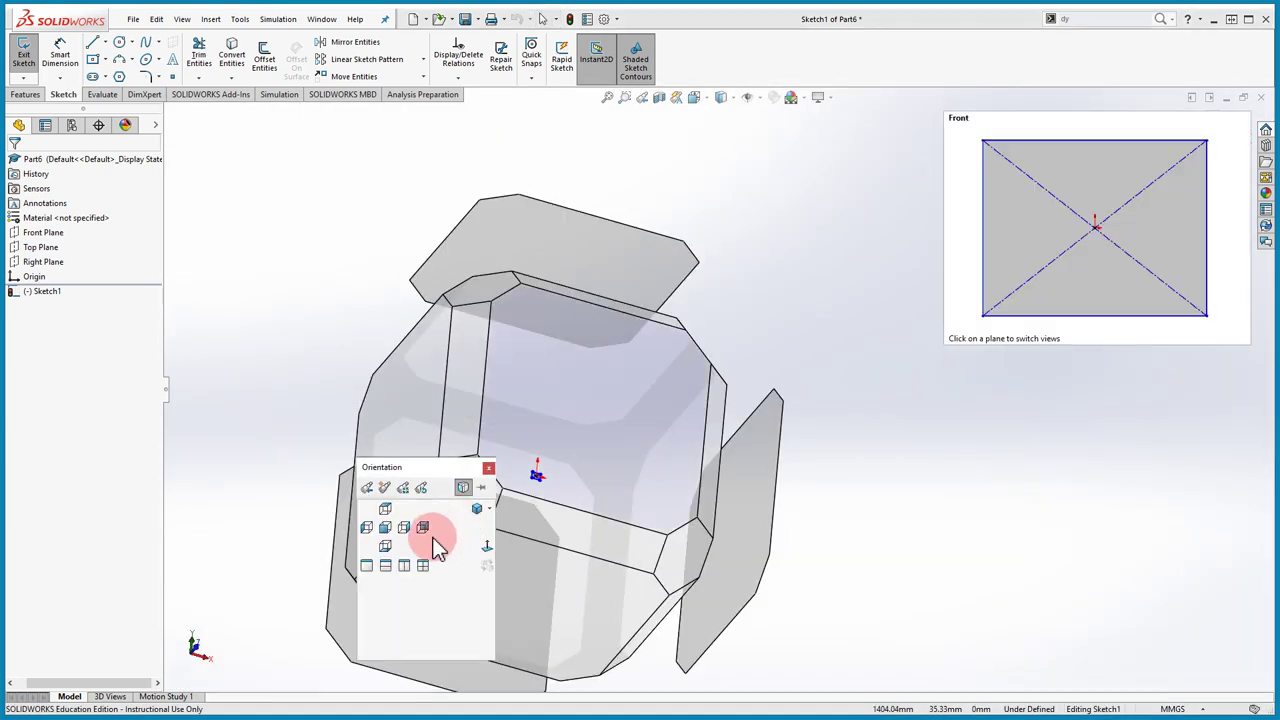
click(486, 532)
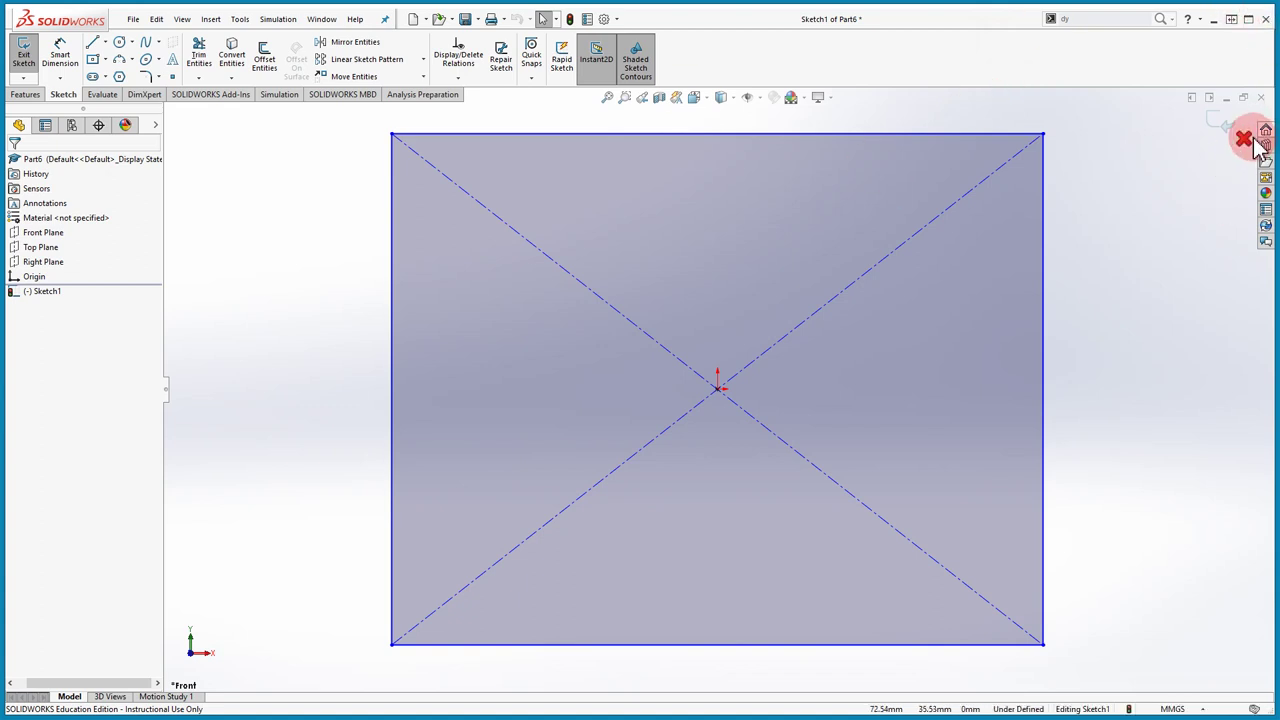
click(646, 374)
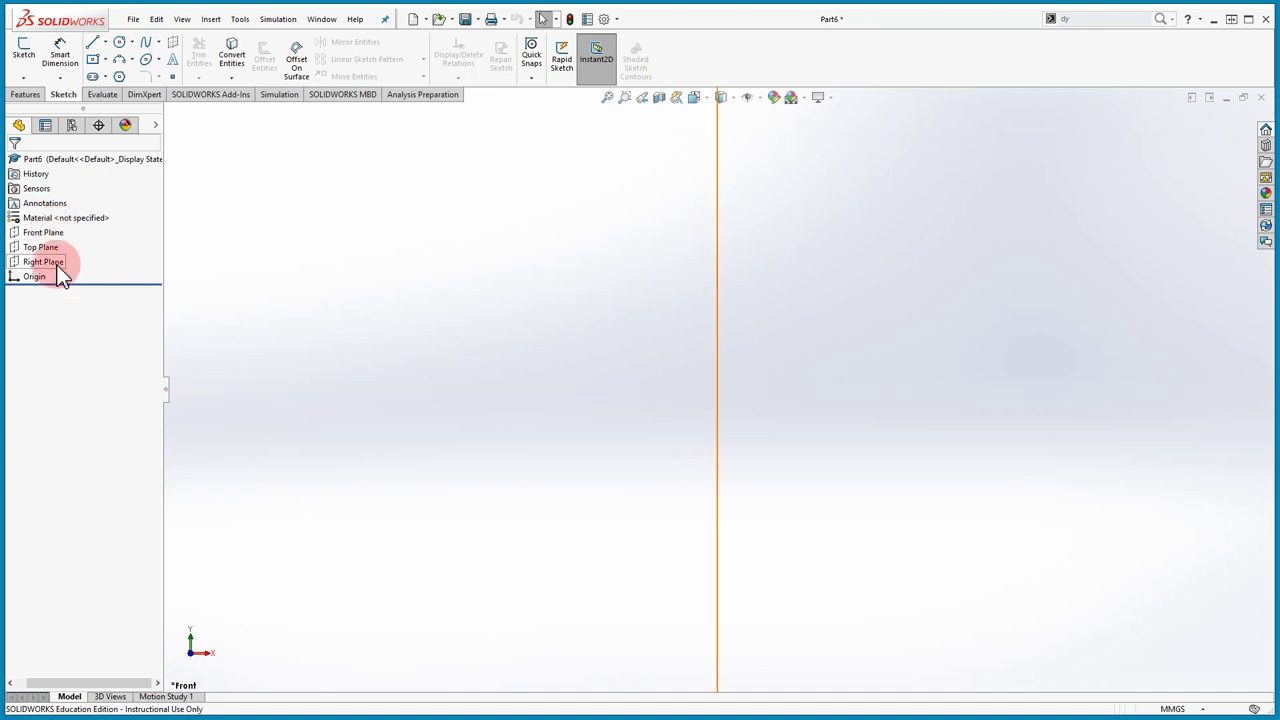
Step: Show the Front, Top and Right planes in the graphics area
right_click(54, 236)
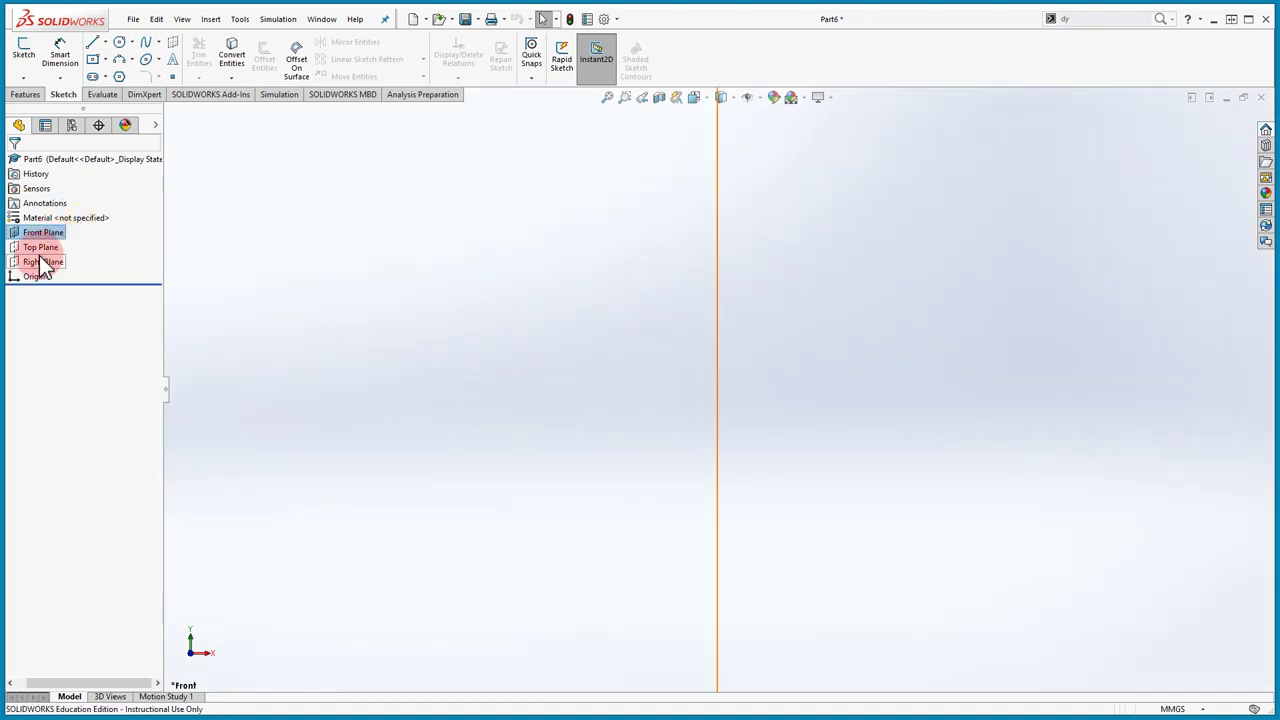
click(57, 249)
right_click(55, 250)
click(77, 230)
right_click(49, 262)
click(79, 243)
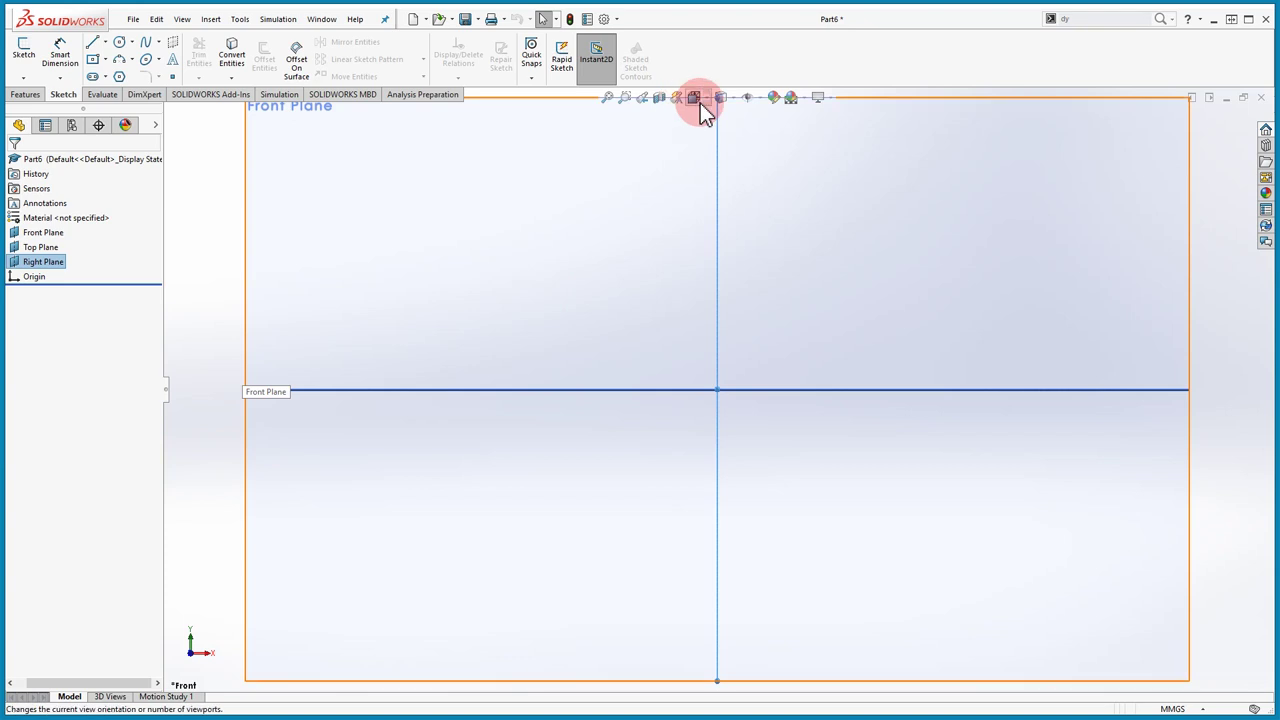
key(Escape)
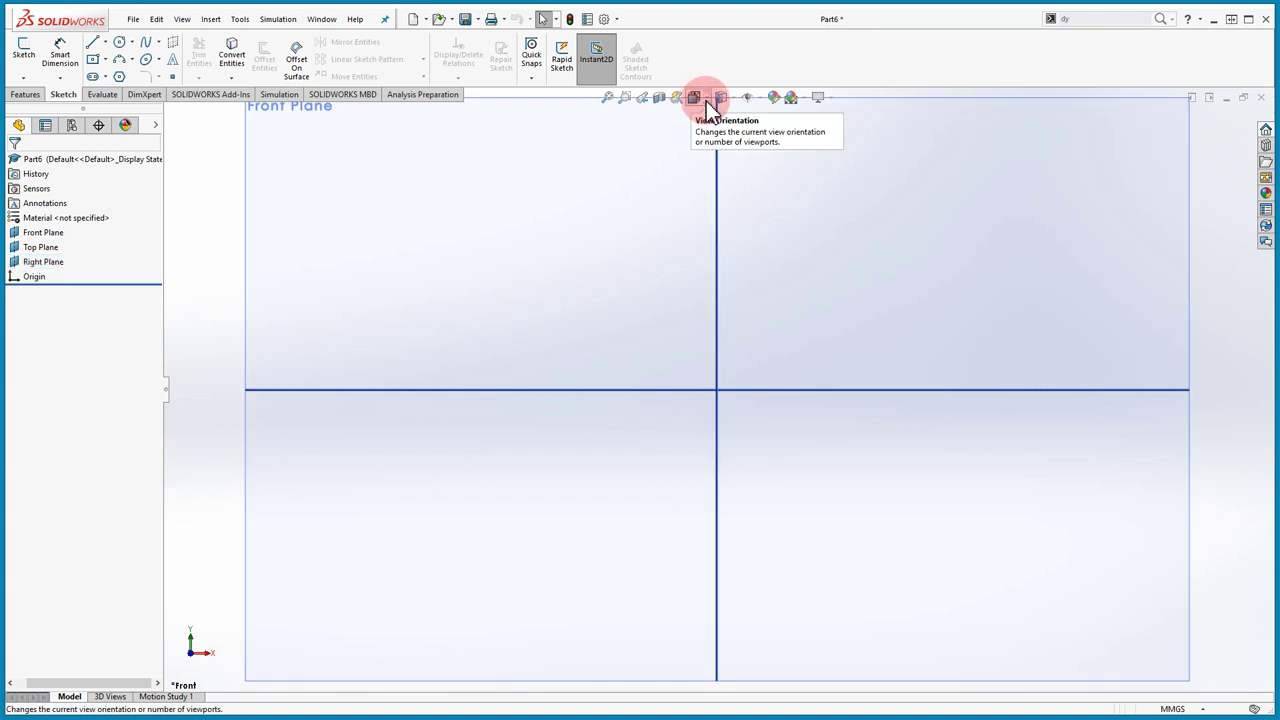
Step: Fit the three reference planes to the window and view them in the isometric orientation
click(609, 99)
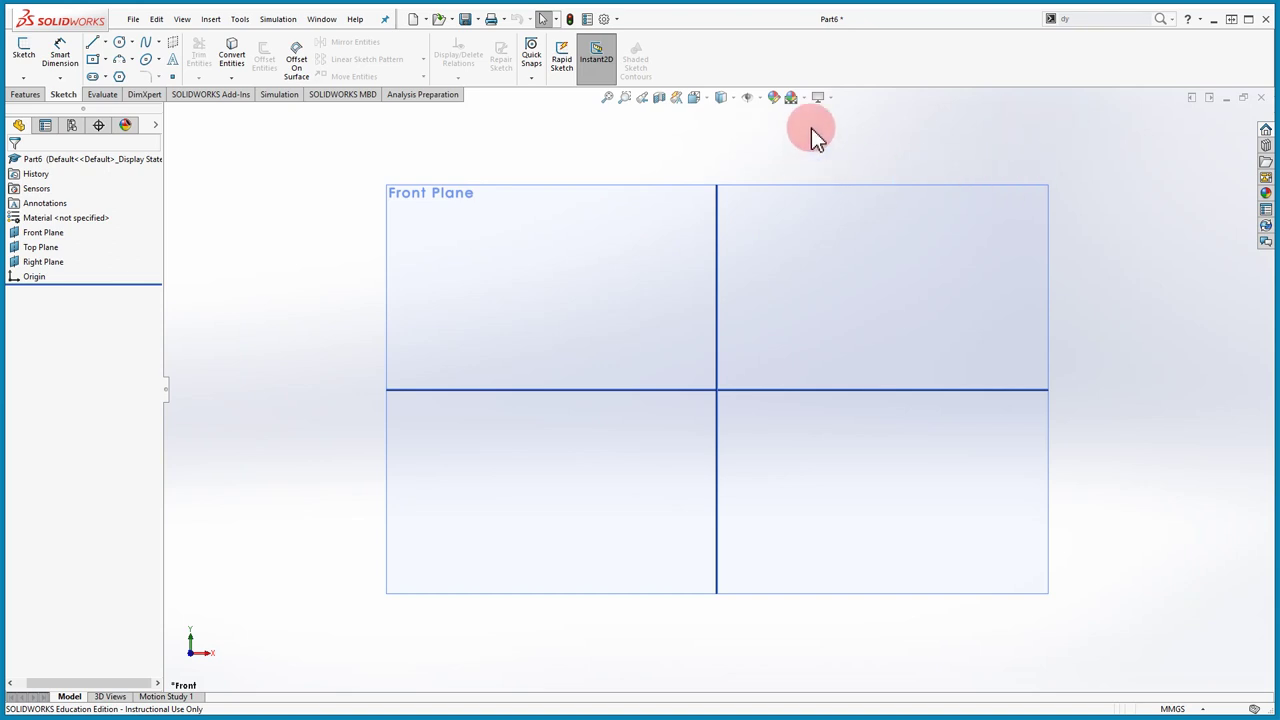
key(space)
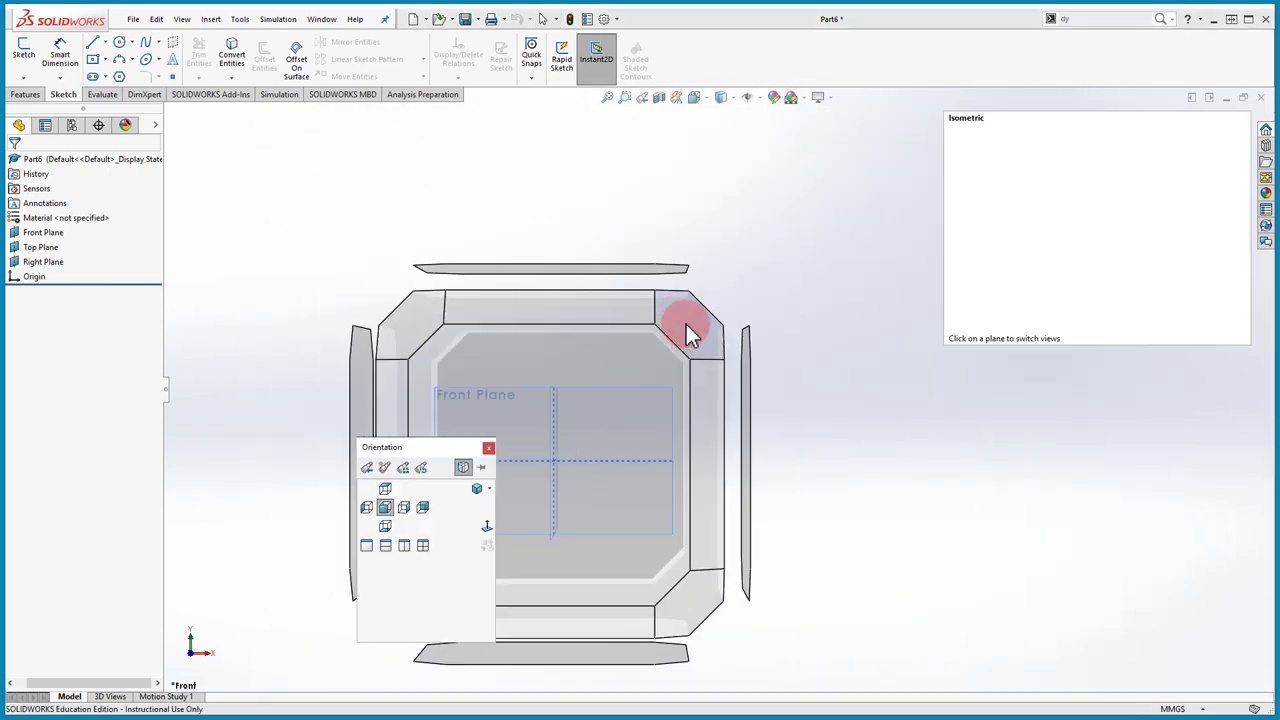
click(686, 324)
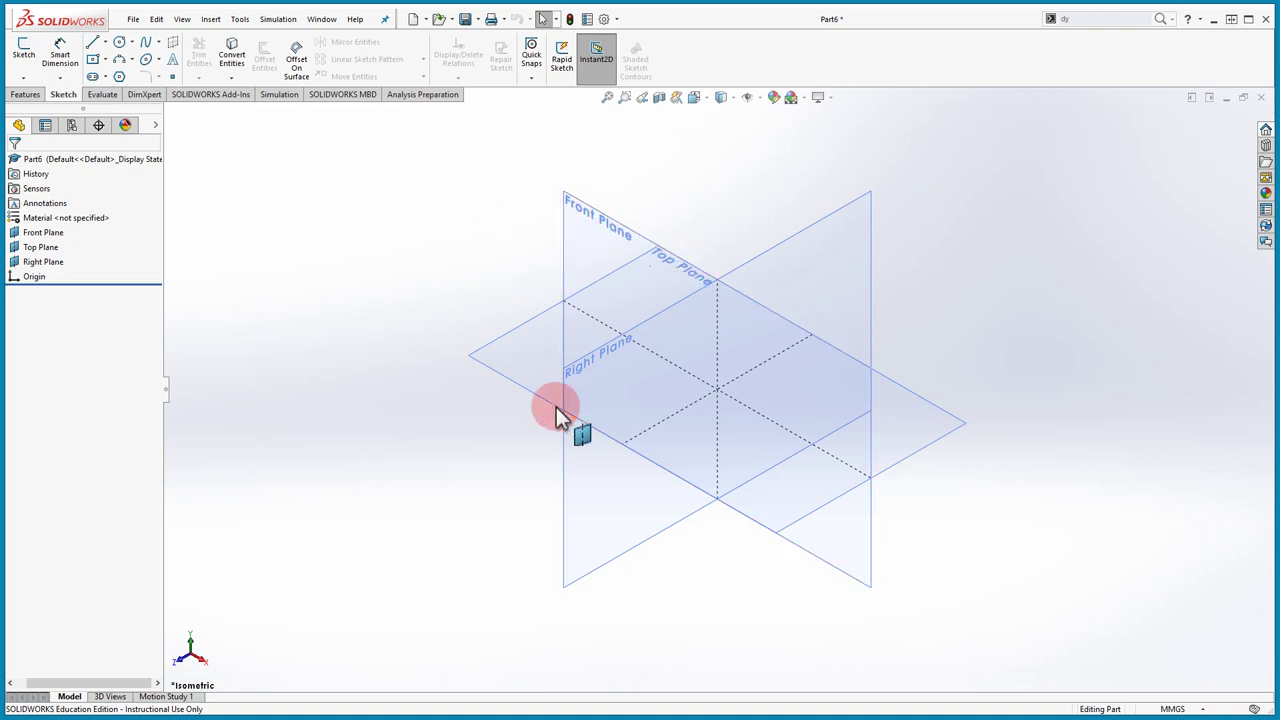
Step: Hide the Front, Top and Right planes and clear the selection
right_click(40, 248)
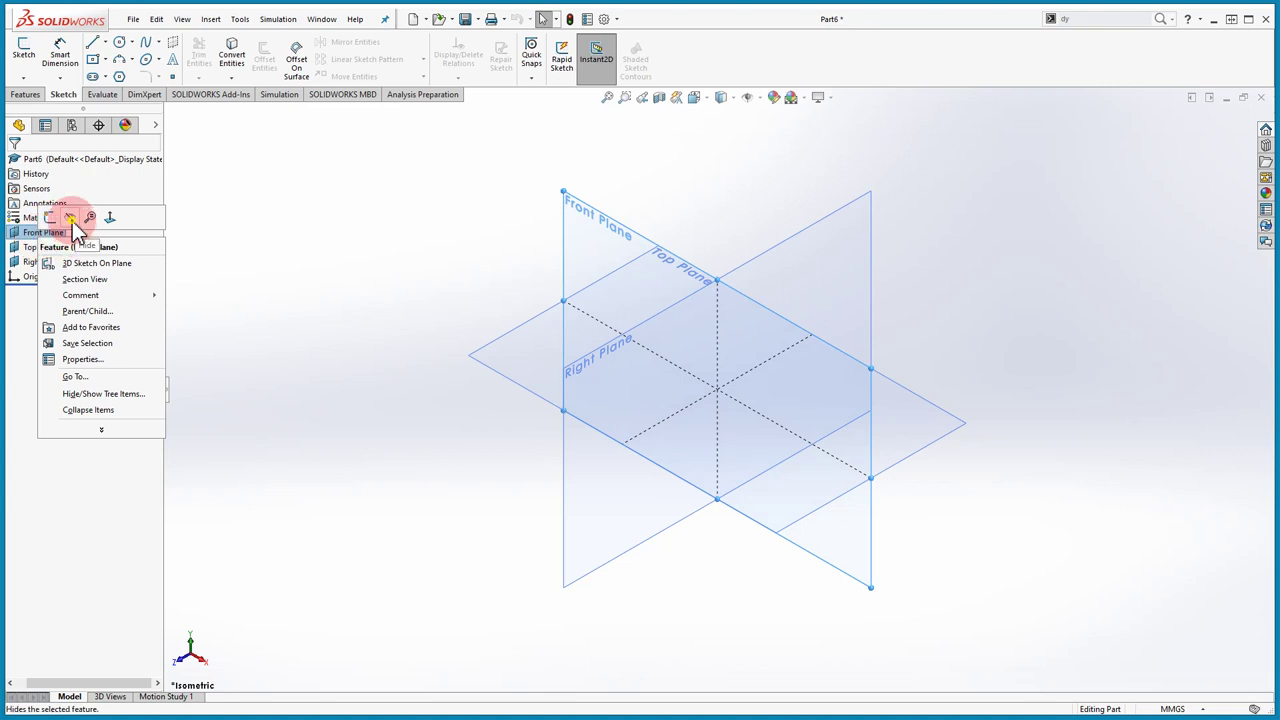
key(Escape)
right_click(43, 250)
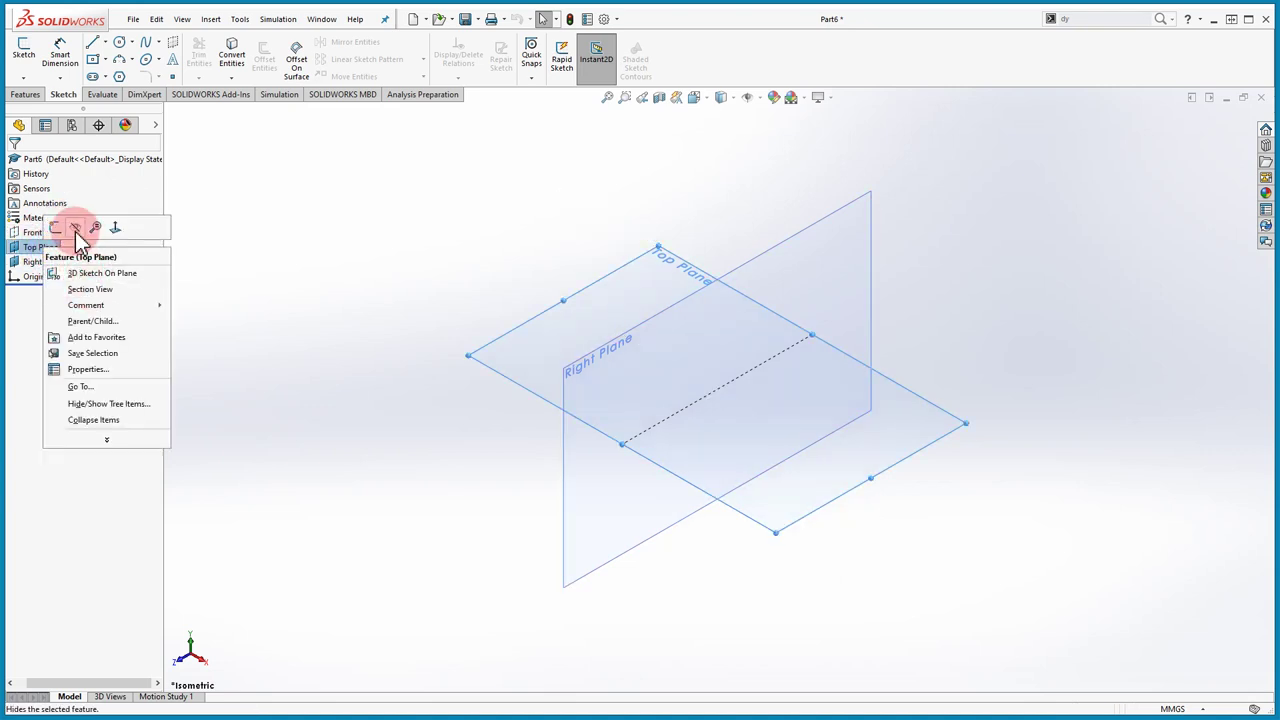
click(75, 231)
right_click(50, 261)
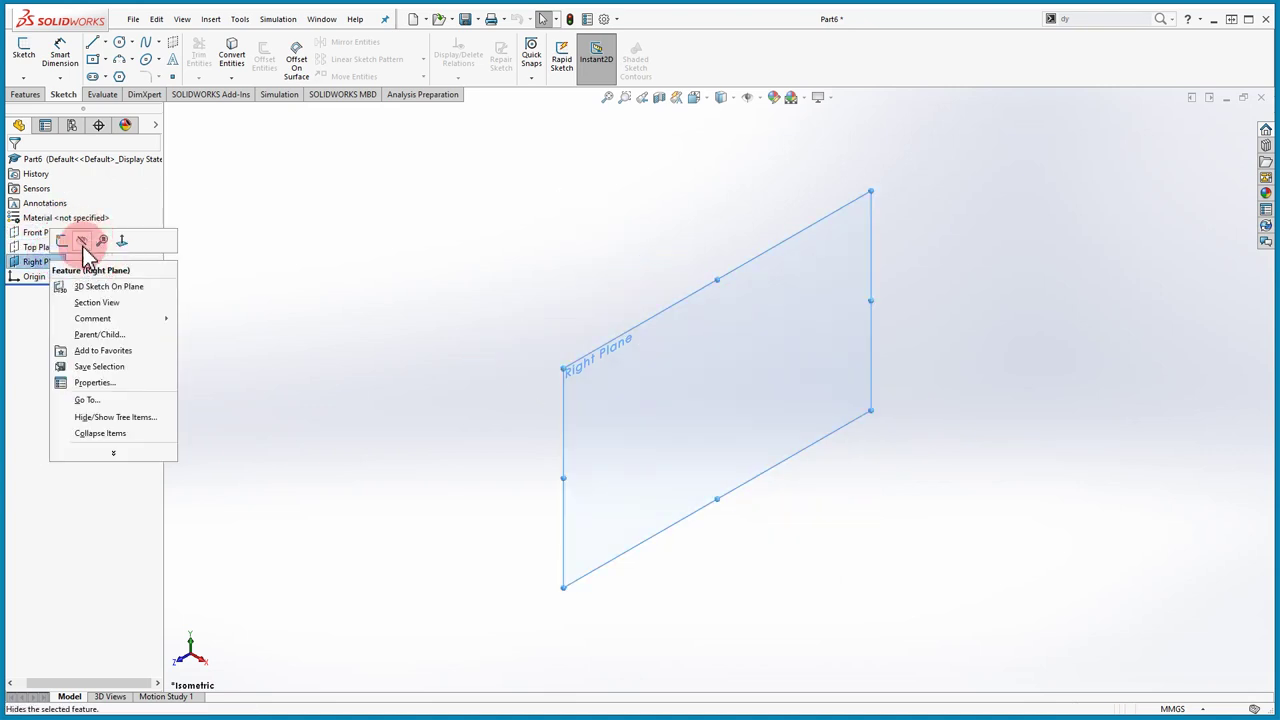
click(84, 245)
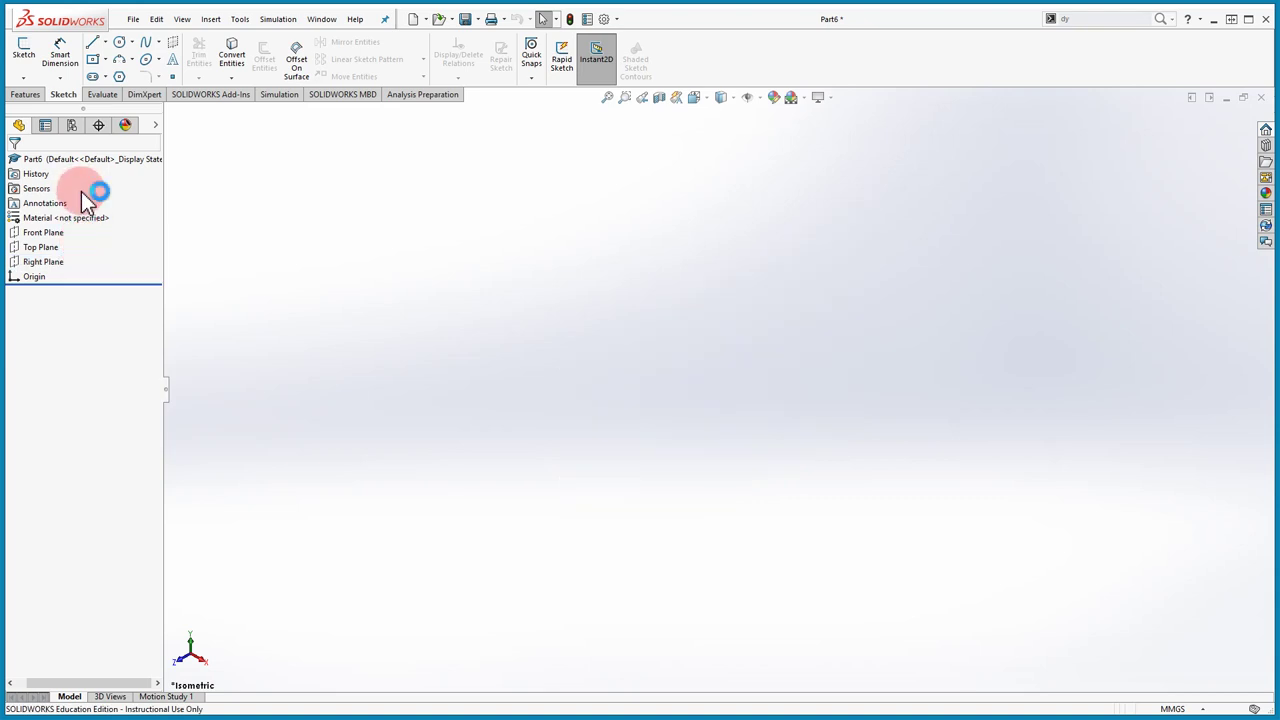
click(322, 167)
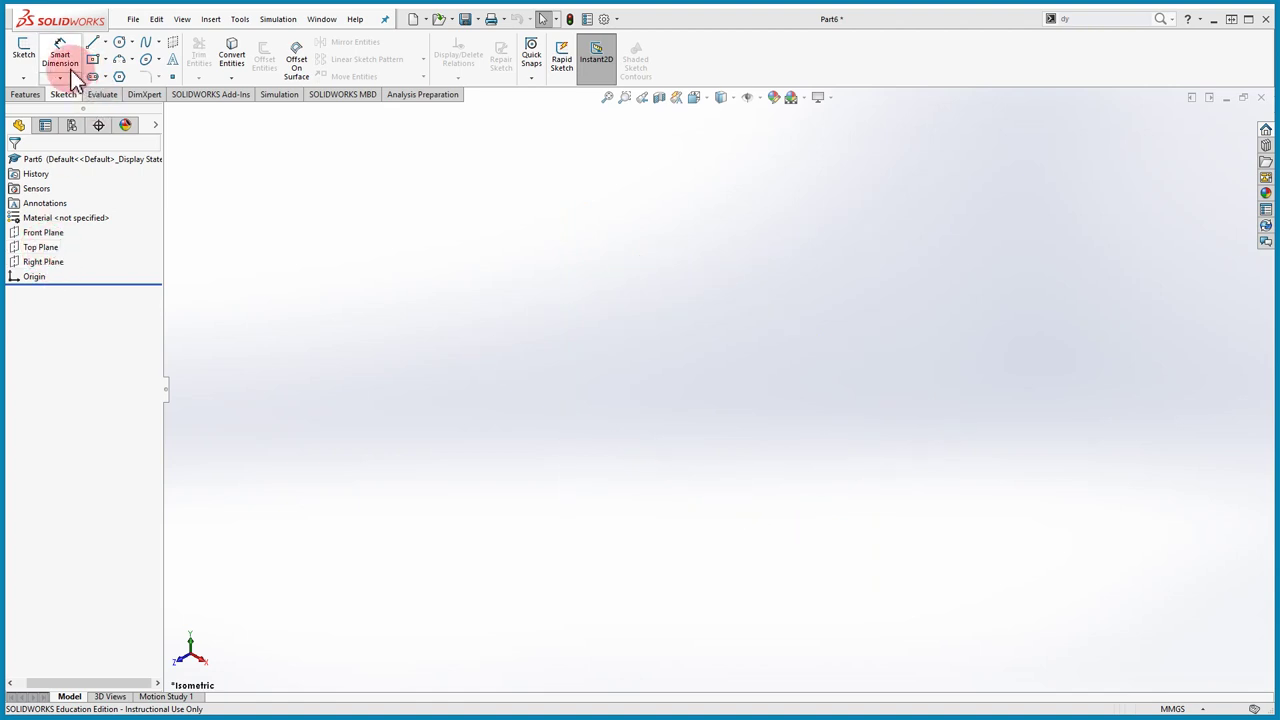
Step: Start a sketch on the Front Plane and draw a circle centred on the origin, about 38 mm in radius
click(28, 55)
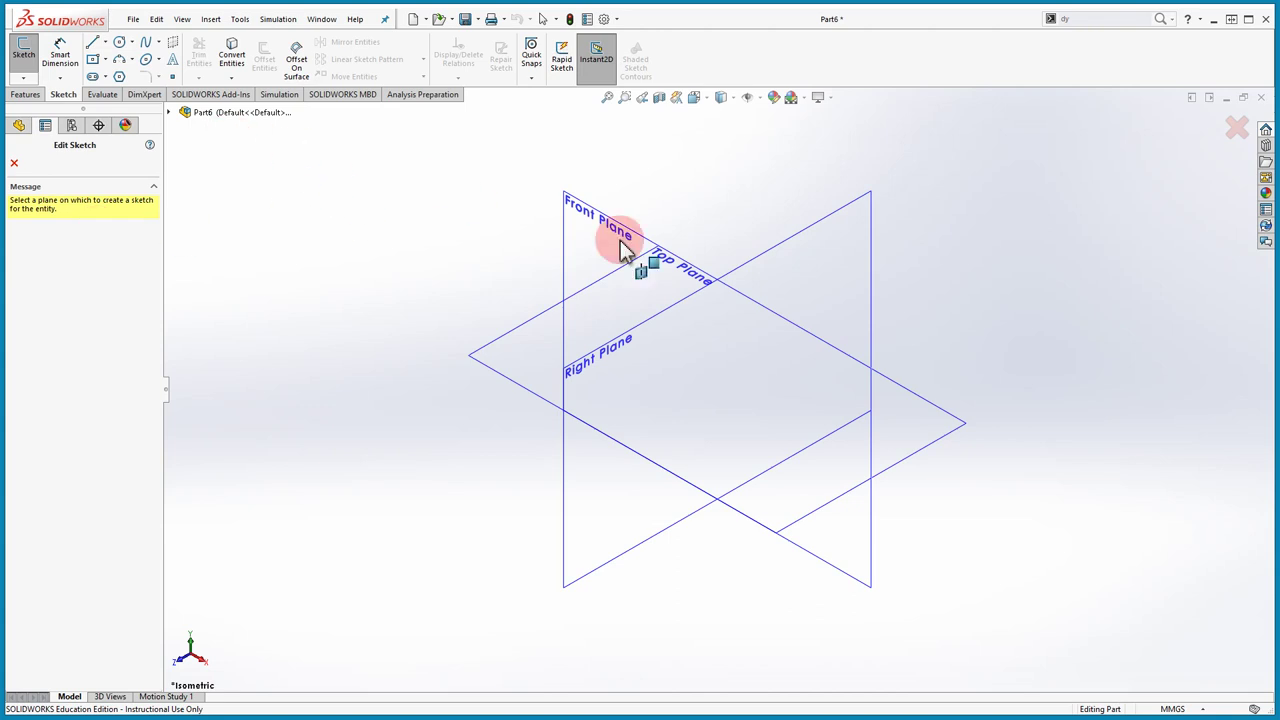
click(598, 232)
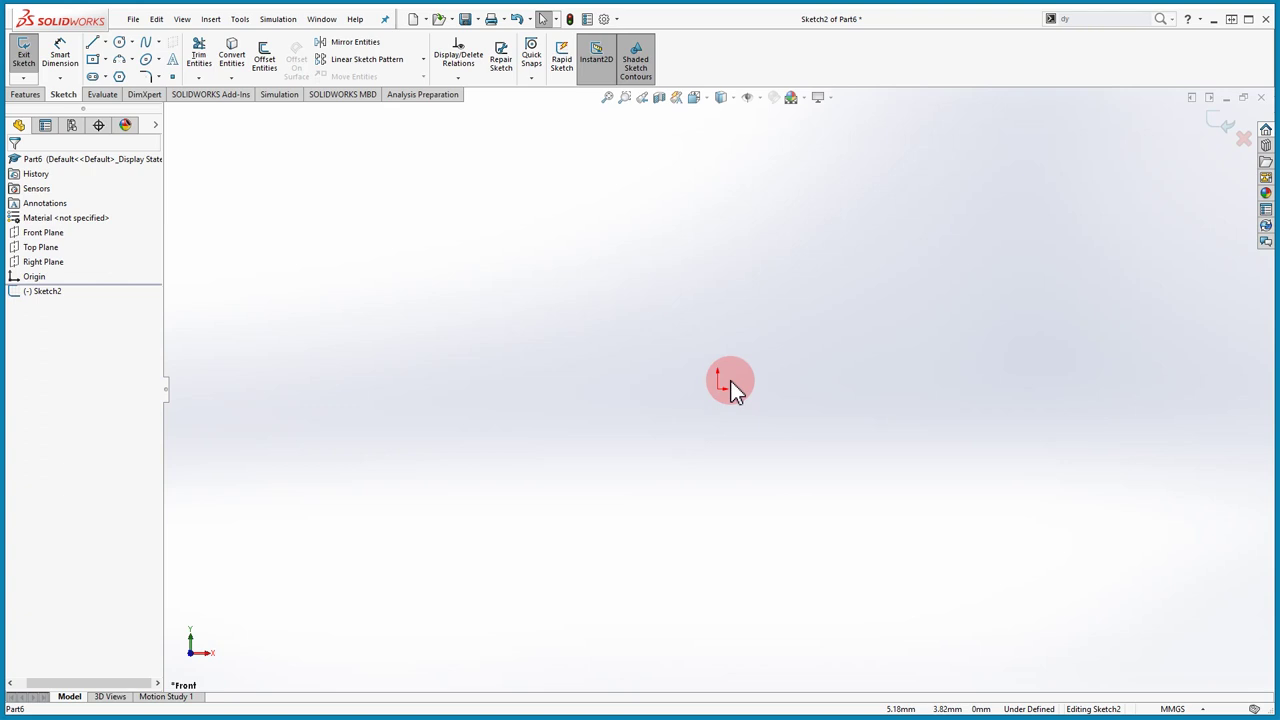
click(119, 42)
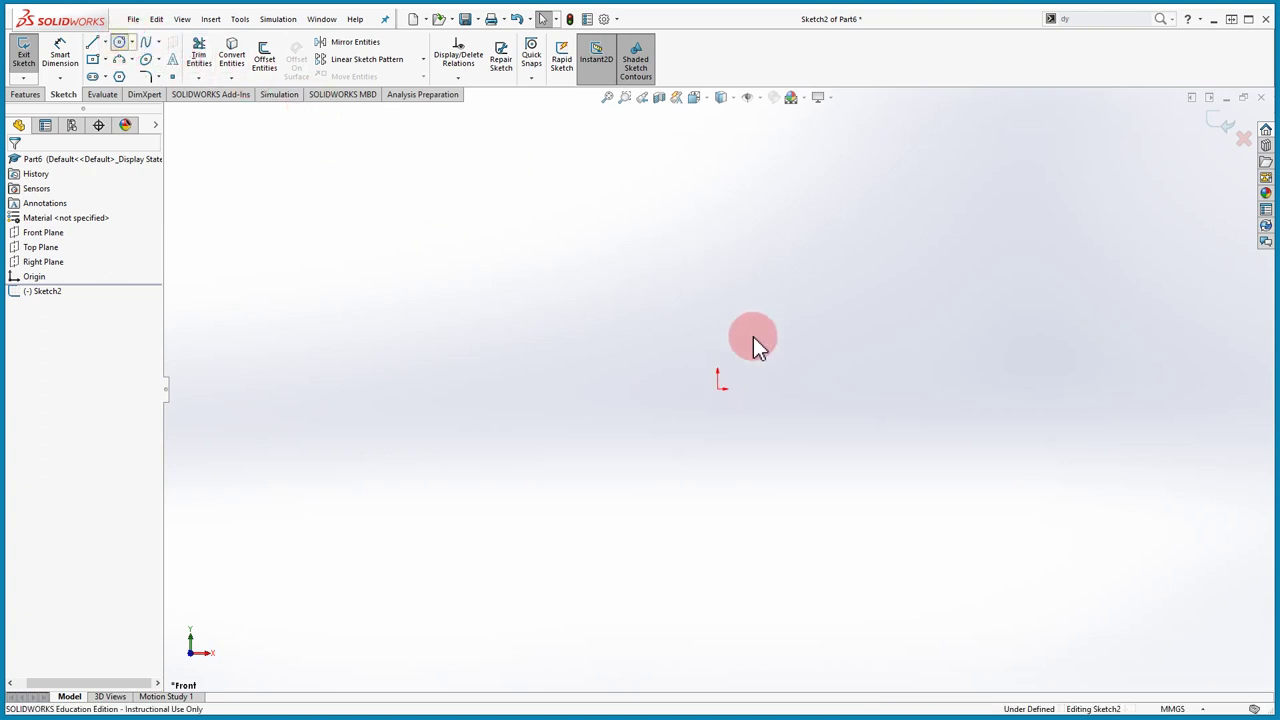
click(717, 388)
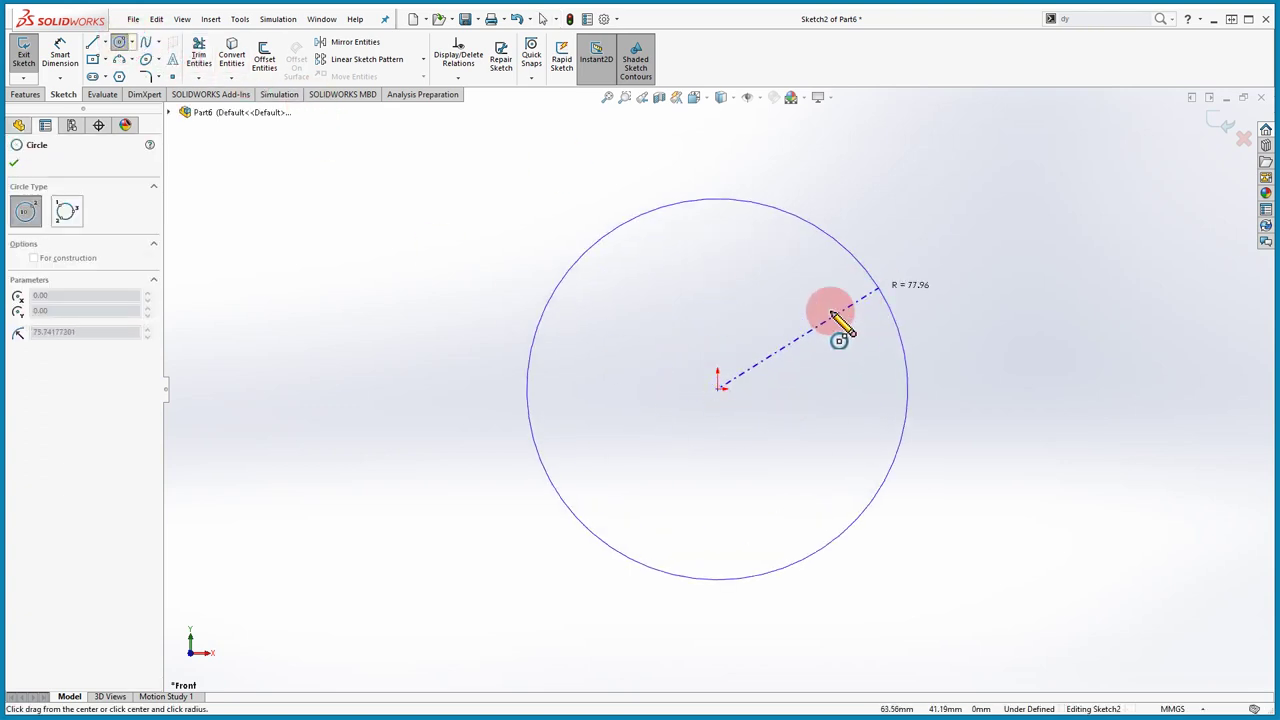
click(800, 350)
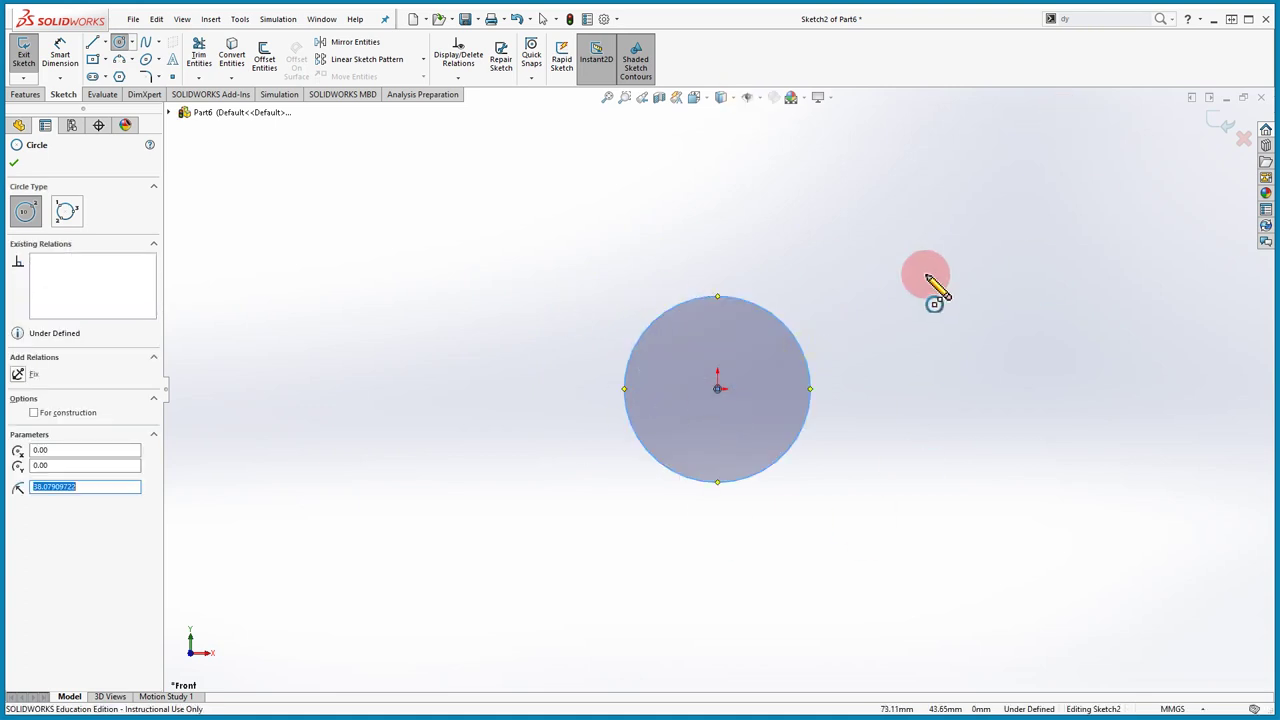
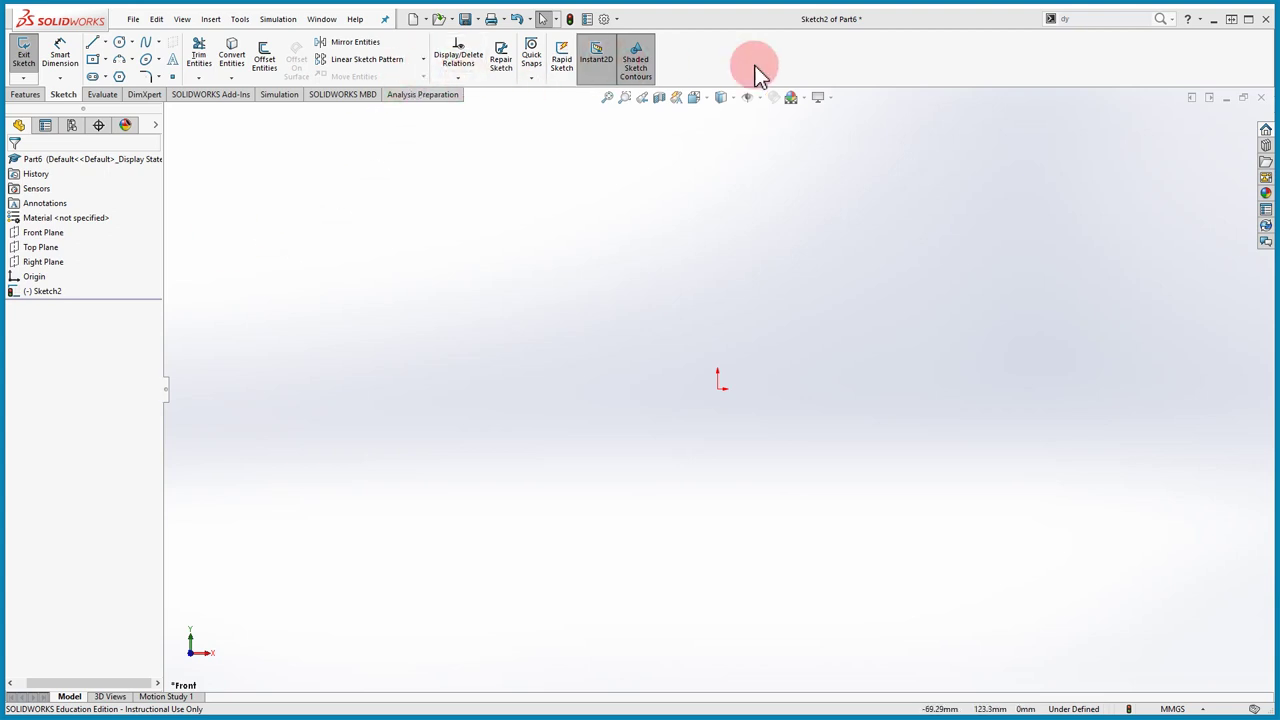
Step: Close the current part and create a new part document
click(1261, 97)
click(640, 385)
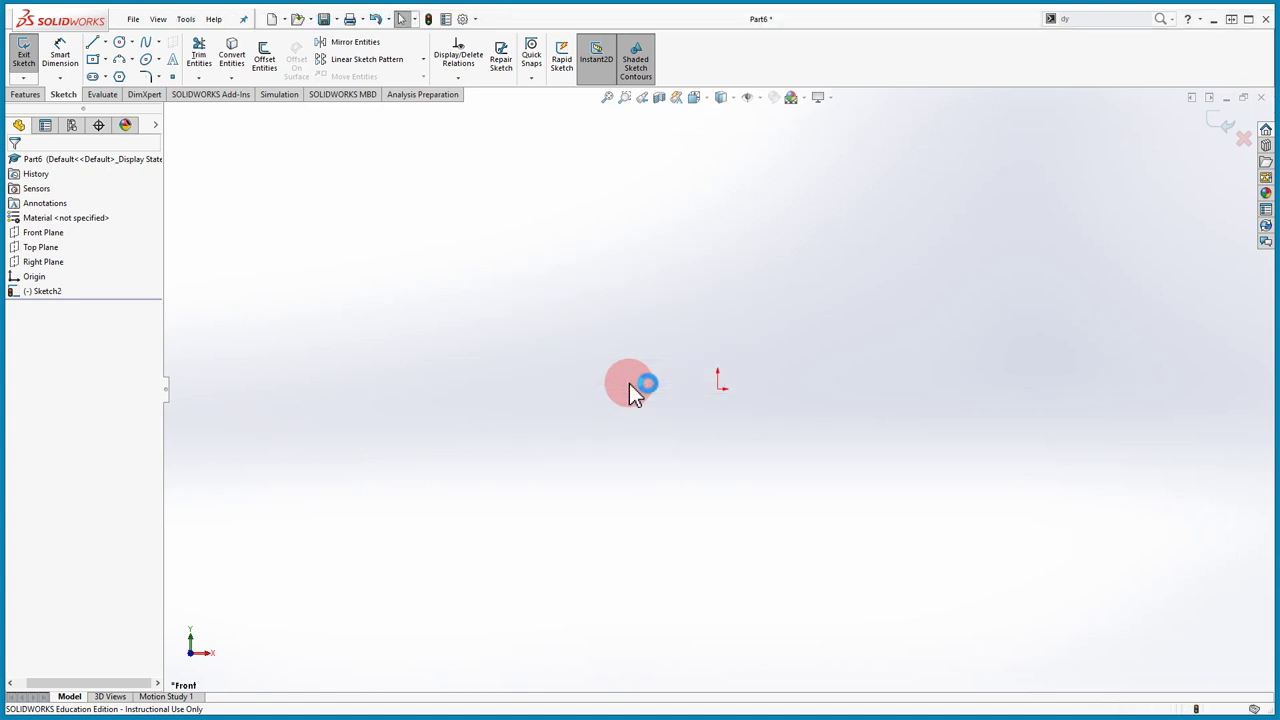
click(272, 19)
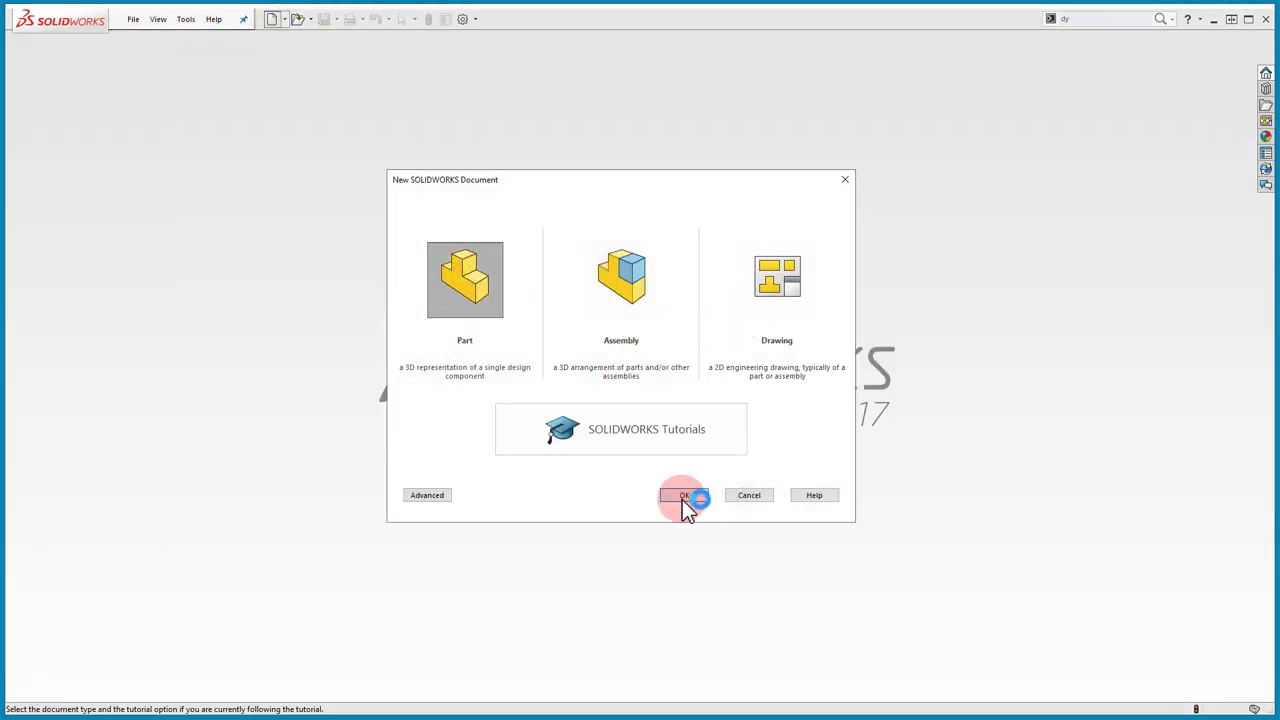
double_click(477, 363)
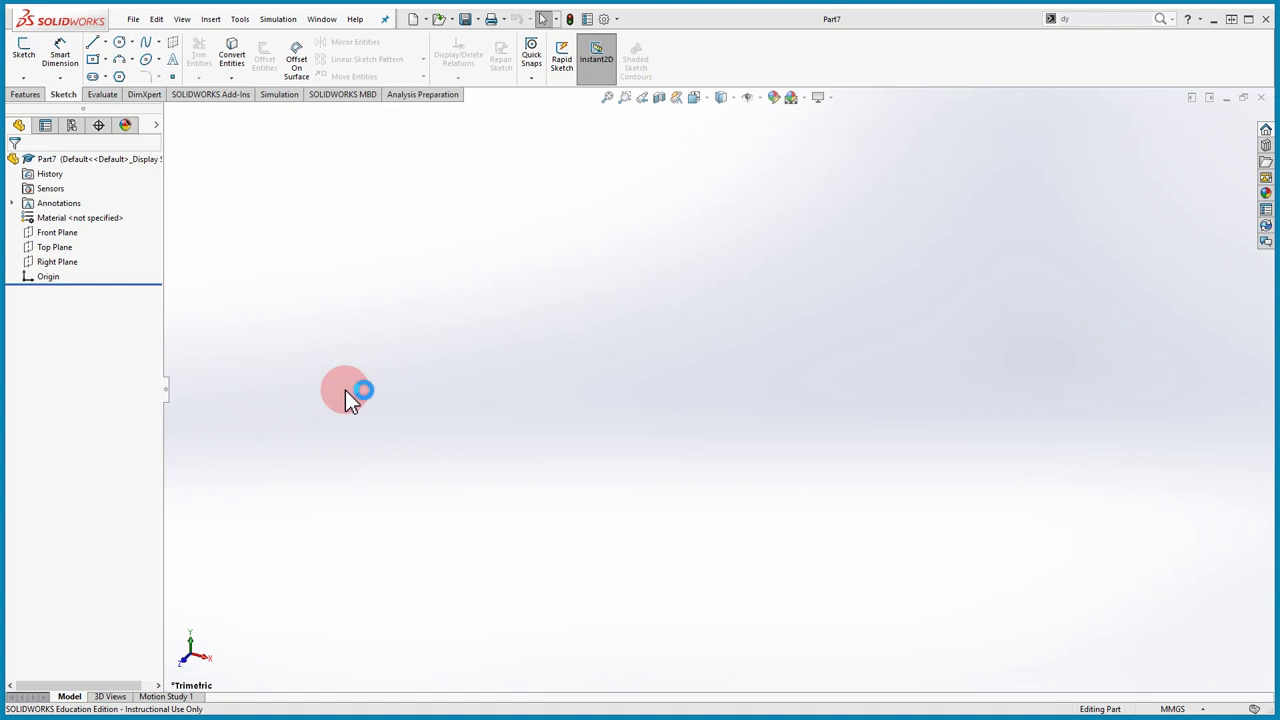
Step: Start a sketch on the Front Plane and exit it without drawing anything
right_click(68, 234)
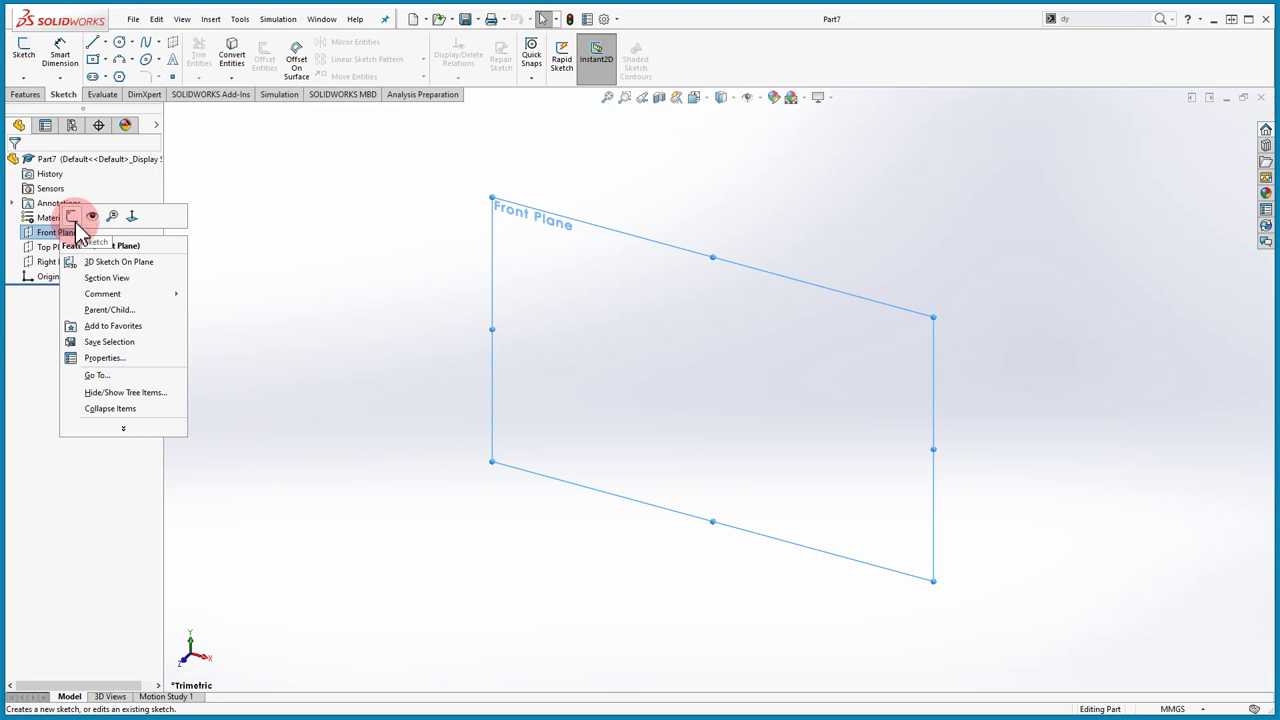
click(75, 222)
click(23, 52)
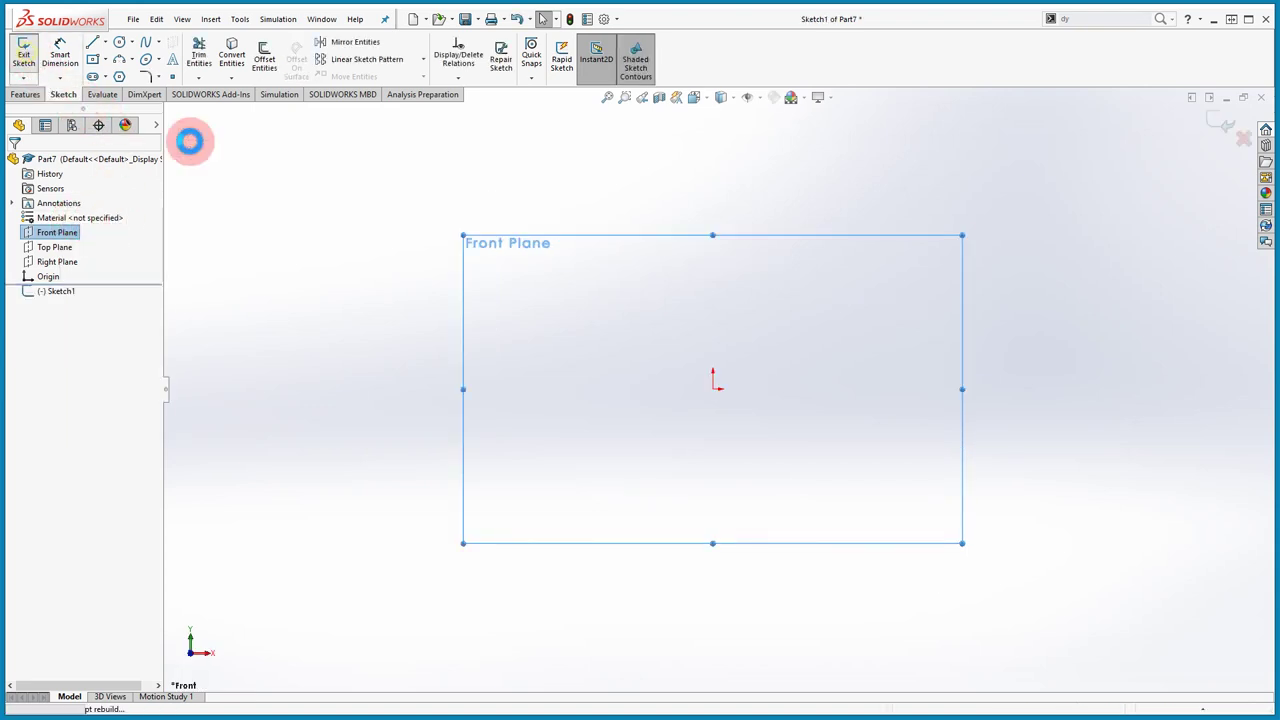
Step: Start a sketch on the Top Plane, picked from the feature tree, and exit it empty
click(30, 50)
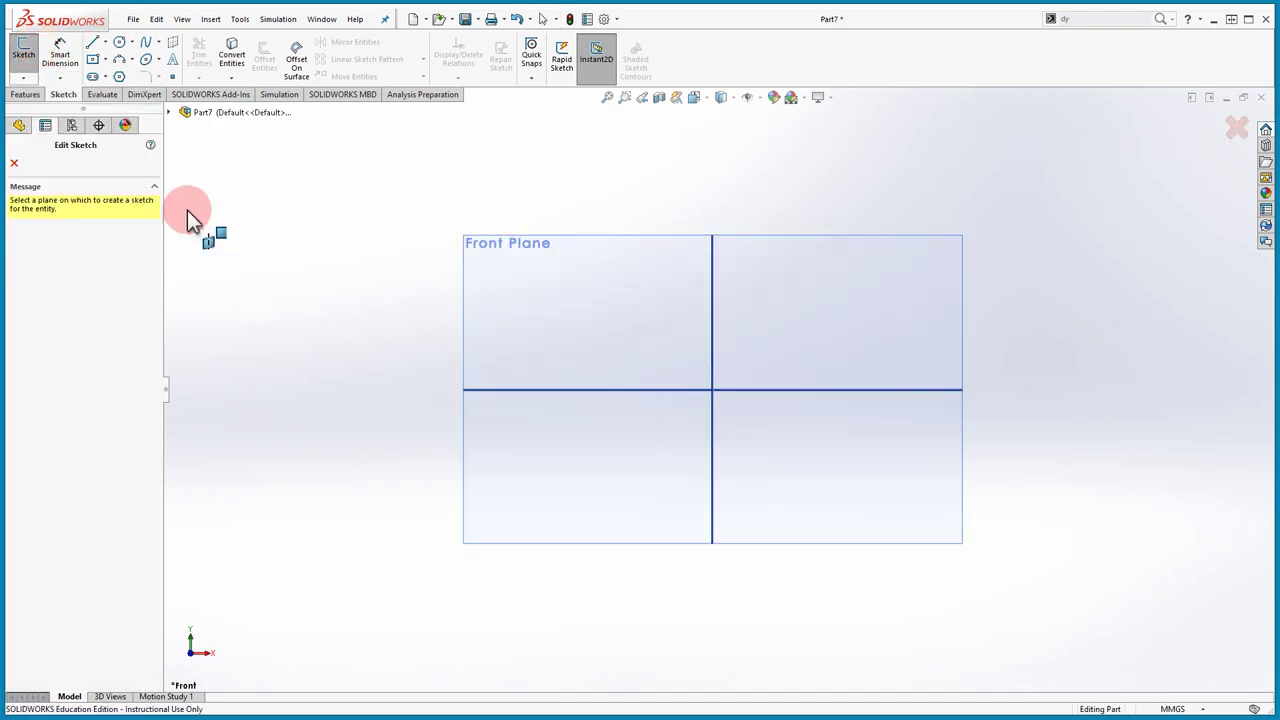
click(172, 112)
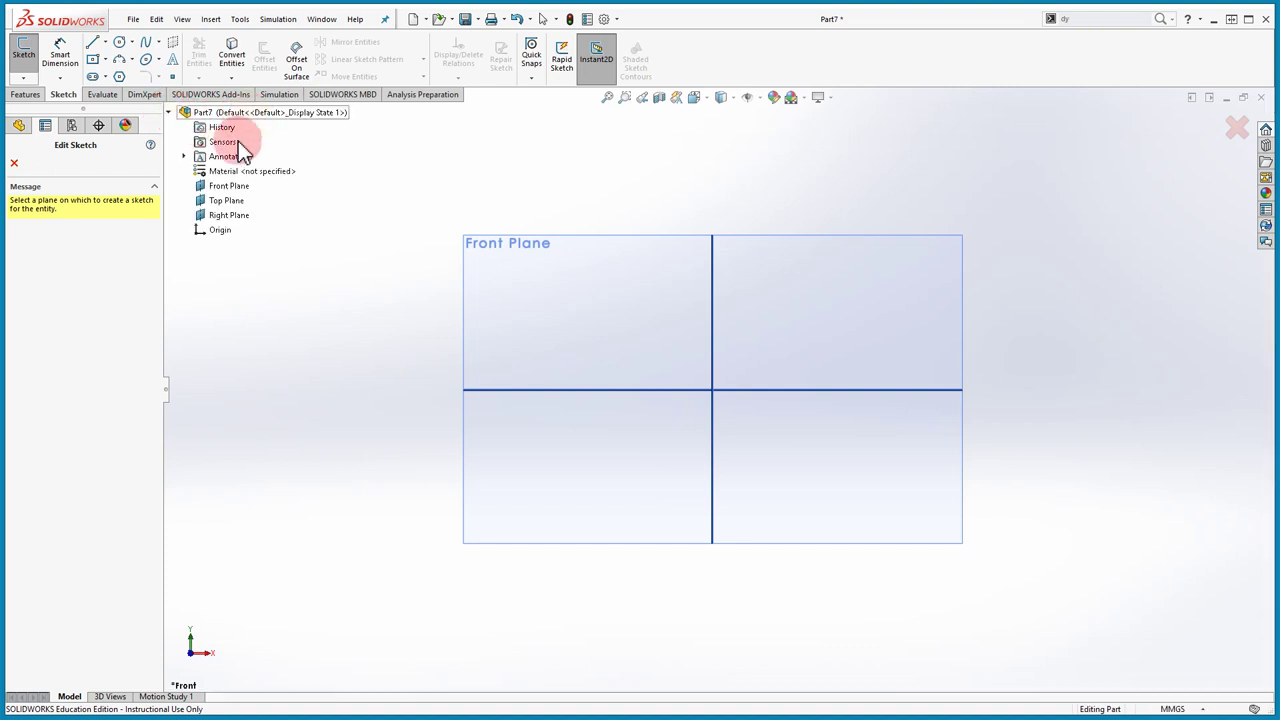
click(226, 201)
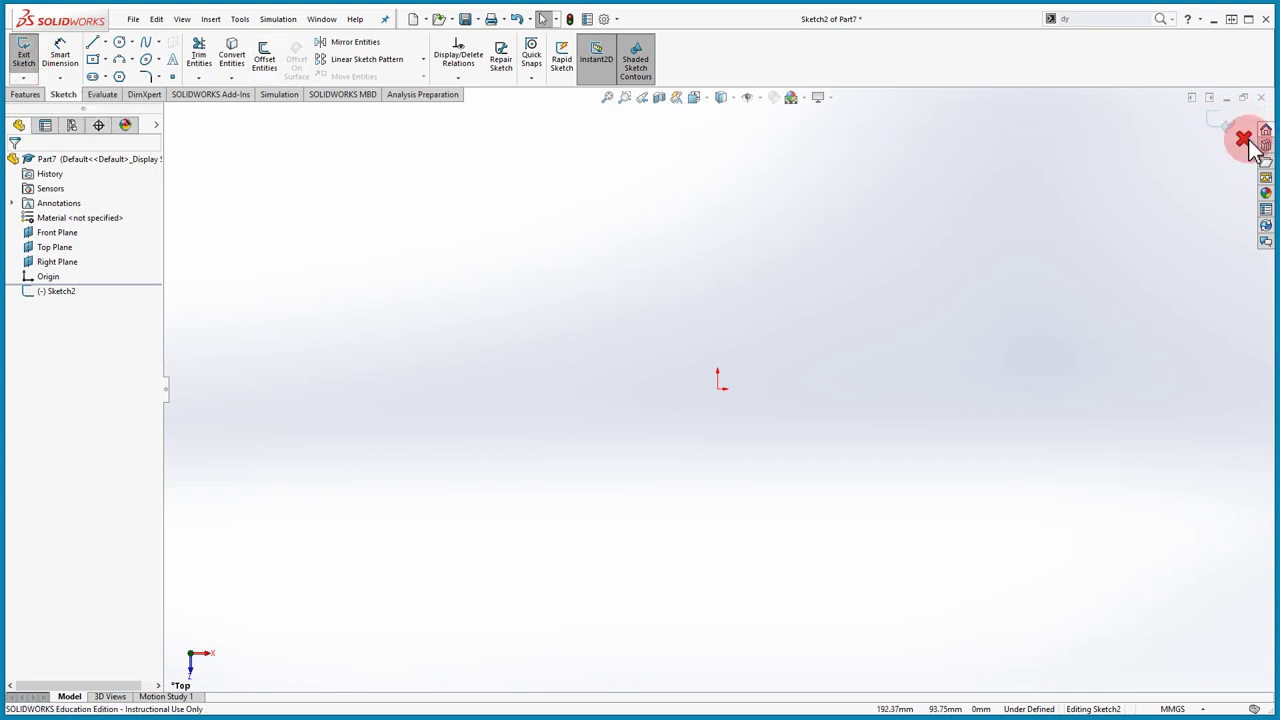
right_click(537, 301)
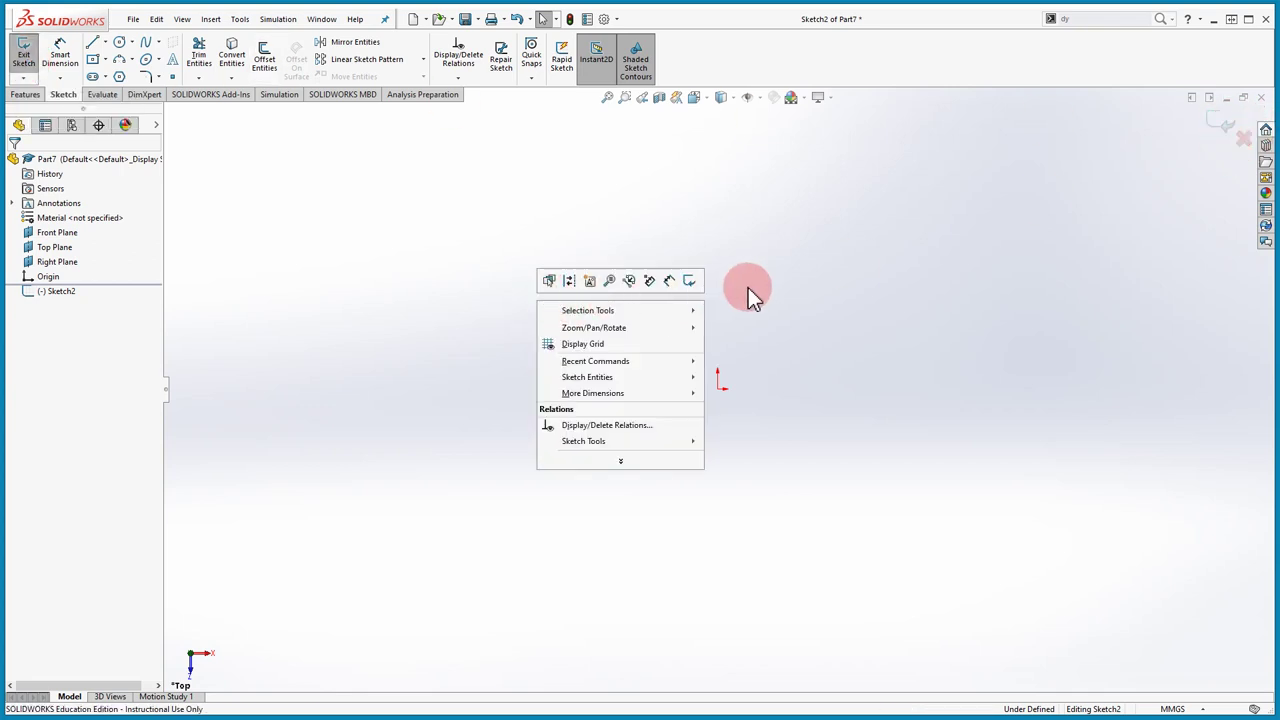
click(693, 284)
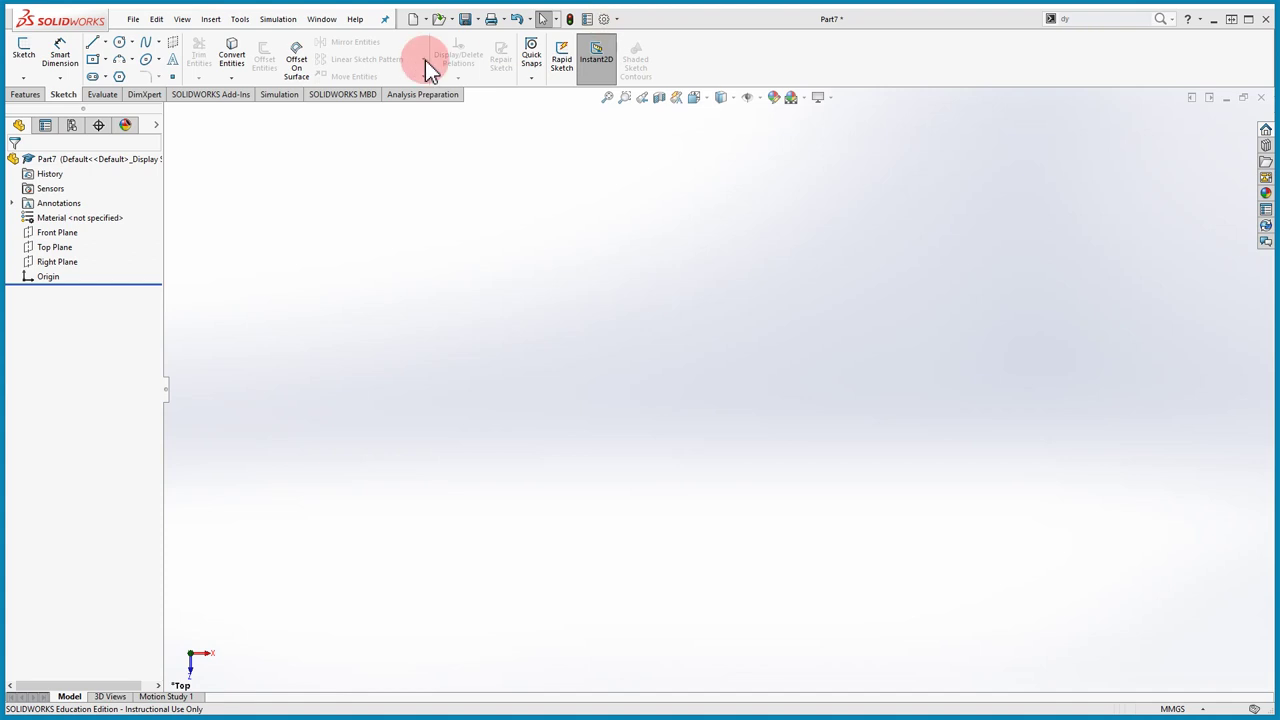
right_click(272, 282)
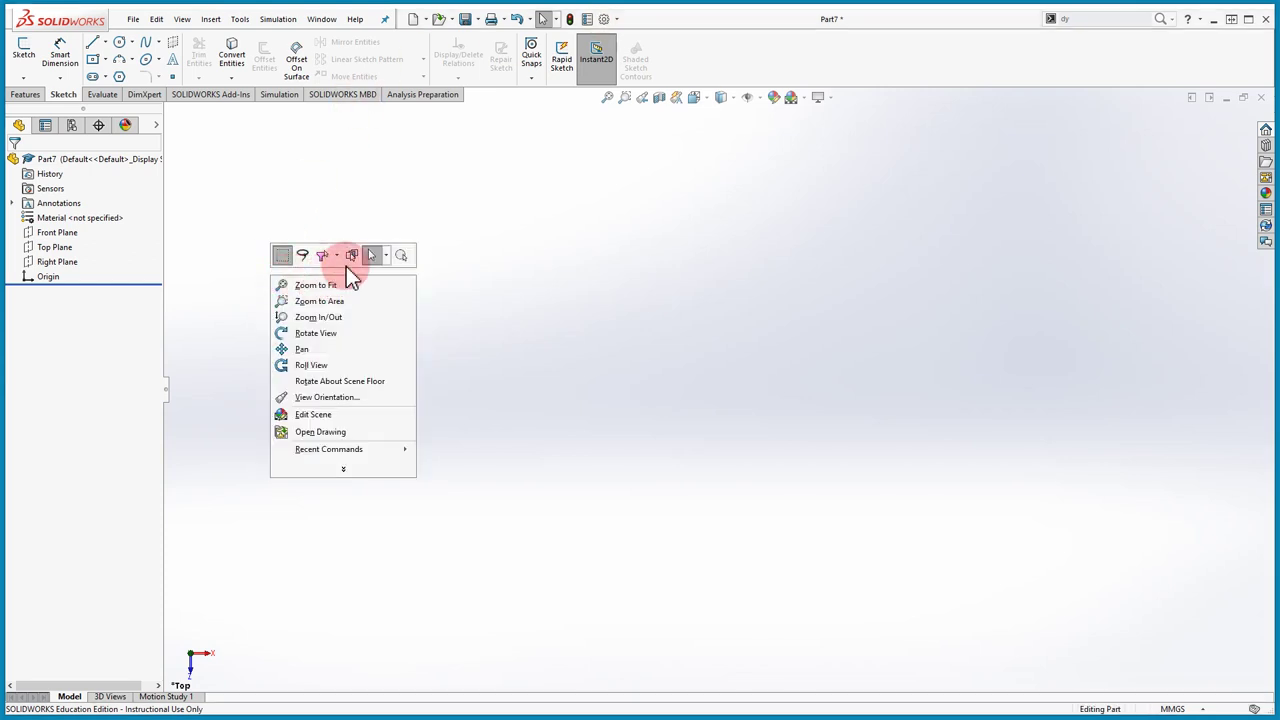
click(352, 285)
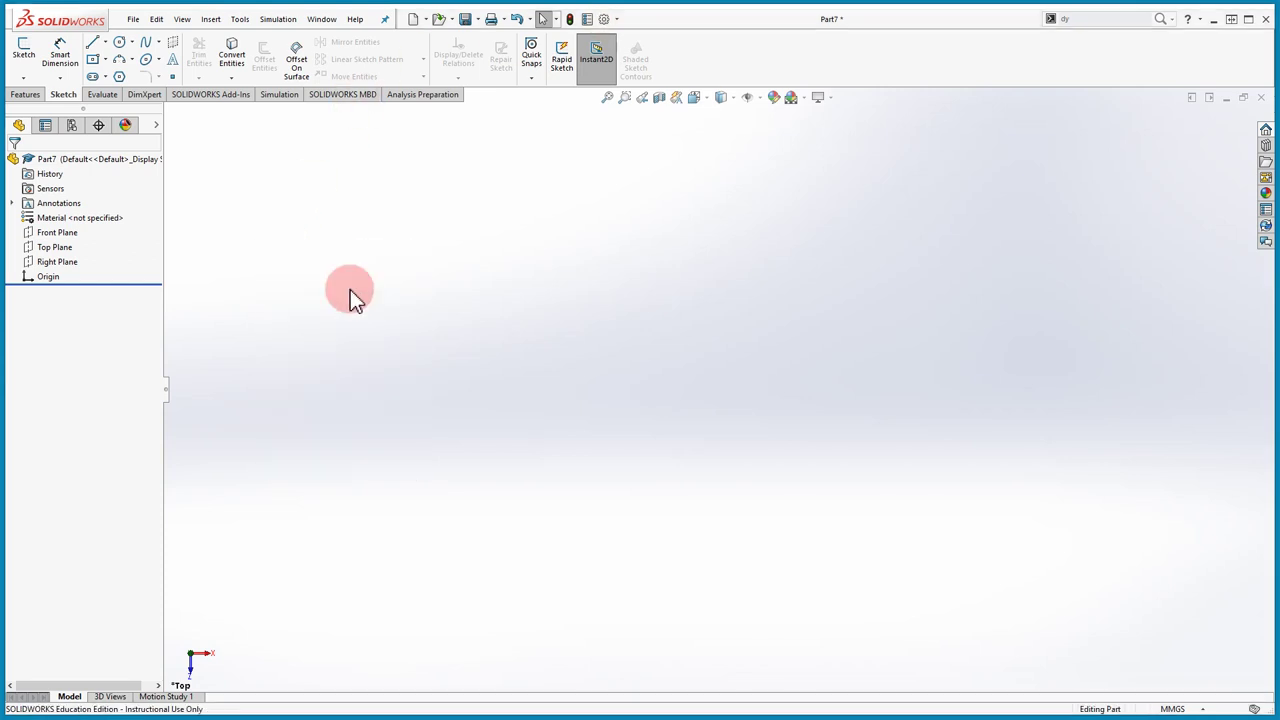
right_click(243, 270)
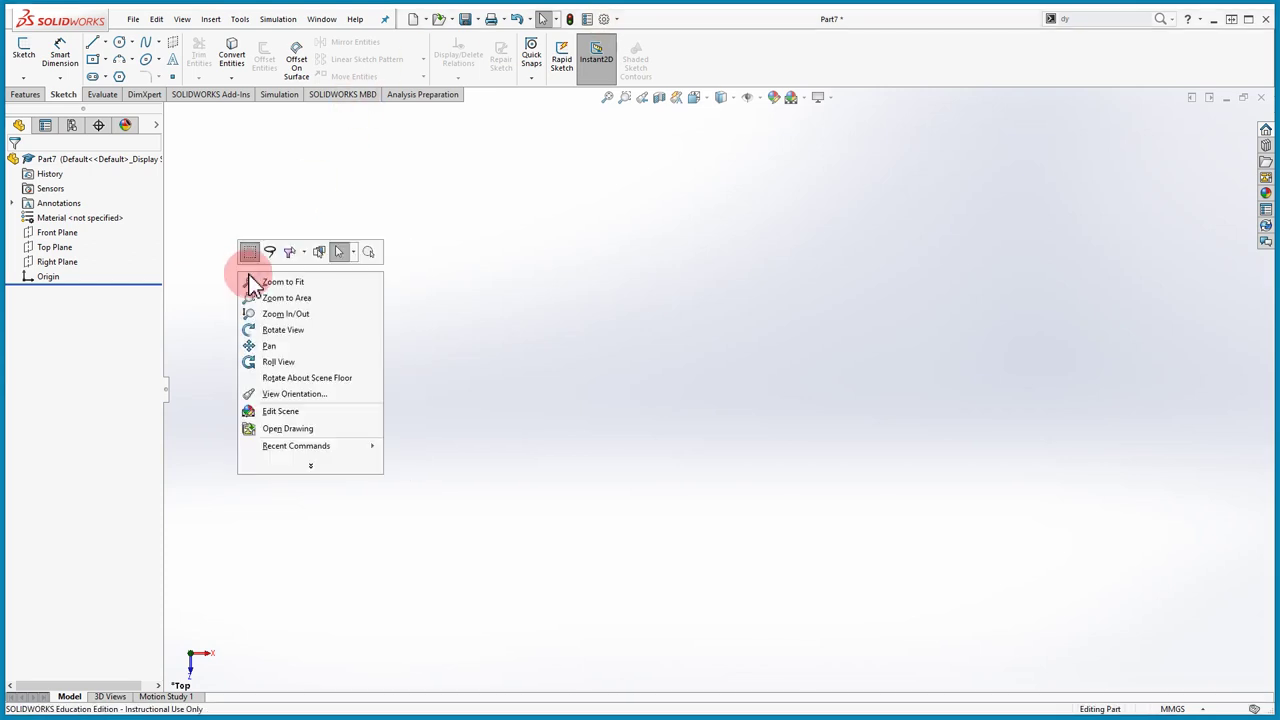
Step: Select the Front Plane, orient the view to Front and look at the available view orientations, including Normal To
click(60, 233)
right_click(64, 239)
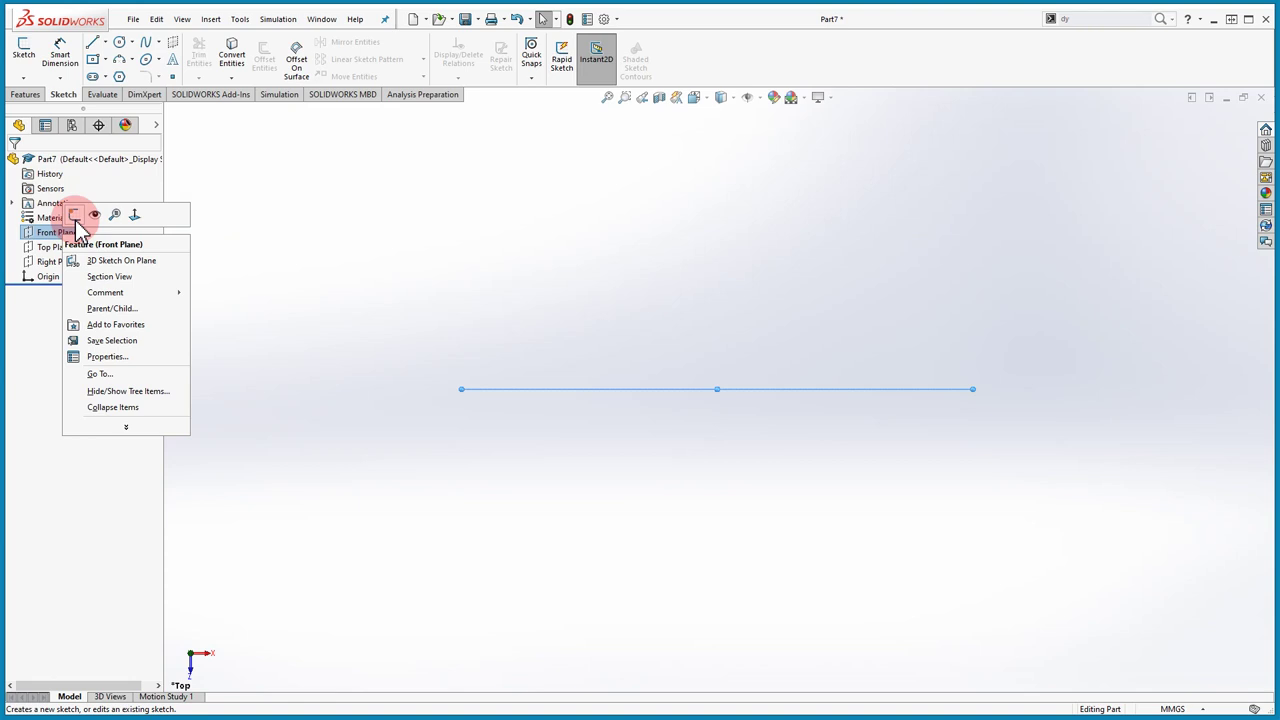
click(64, 557)
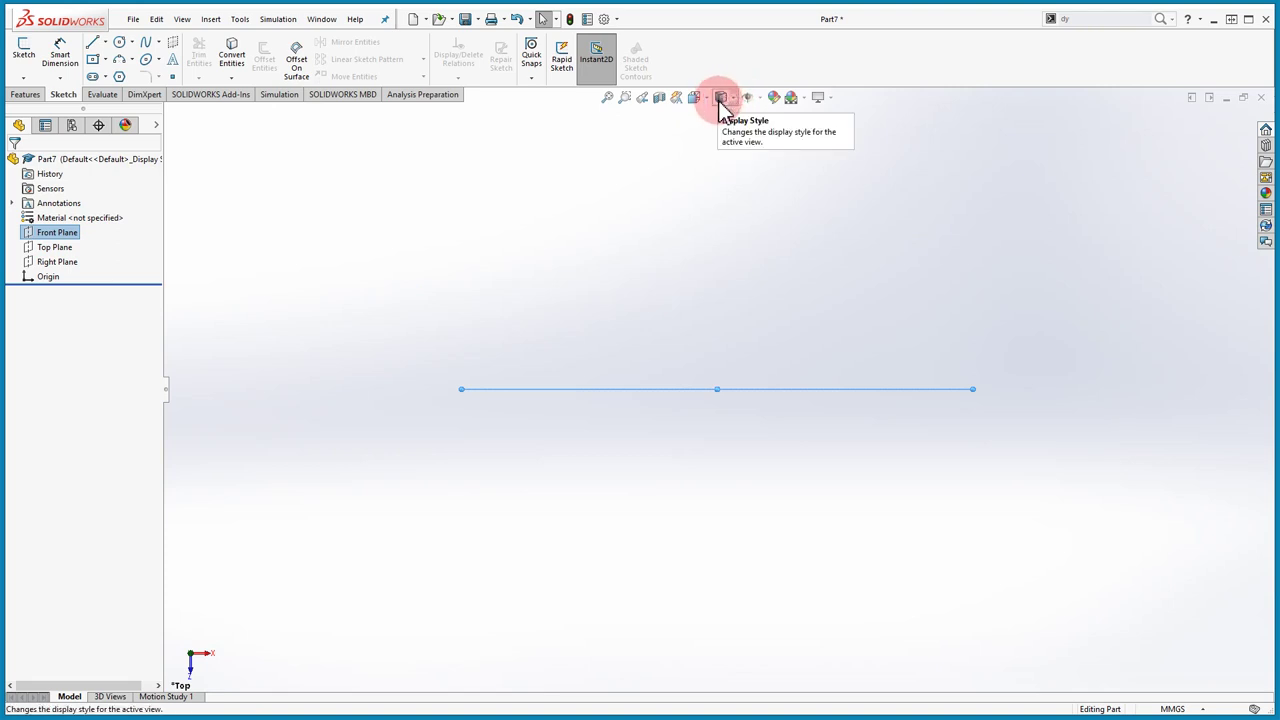
key(ctrl+1)
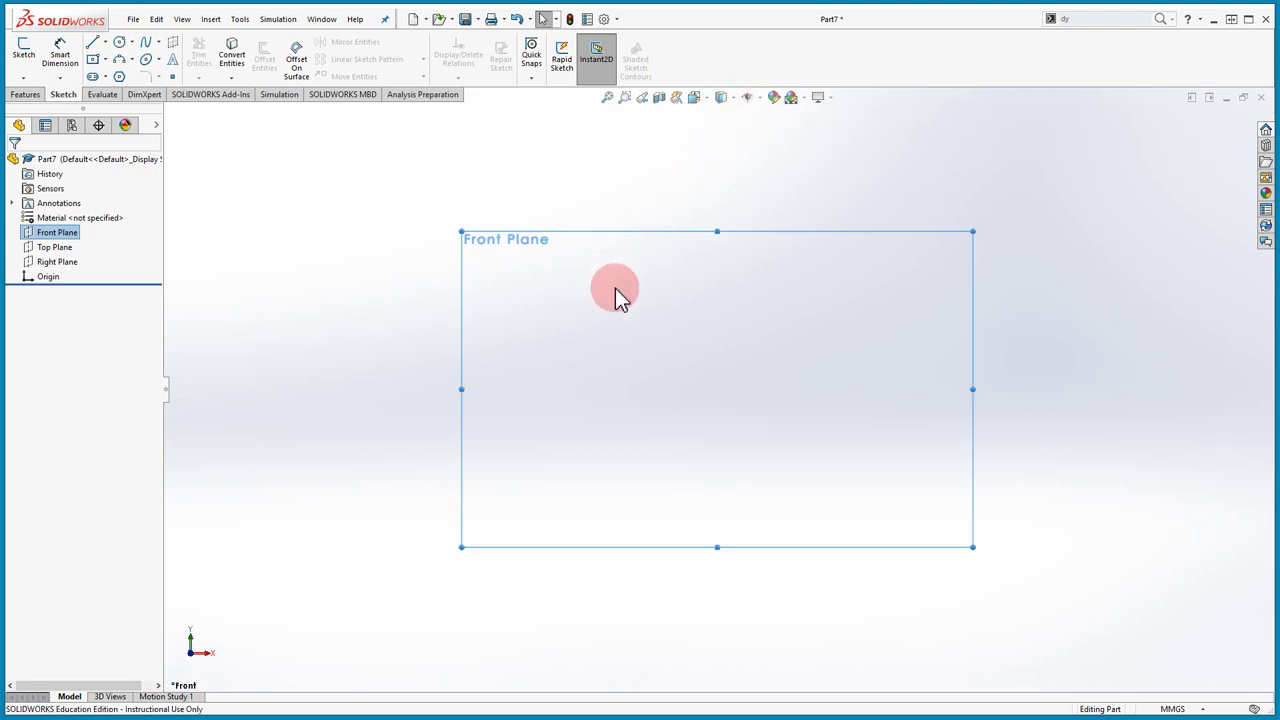
click(709, 104)
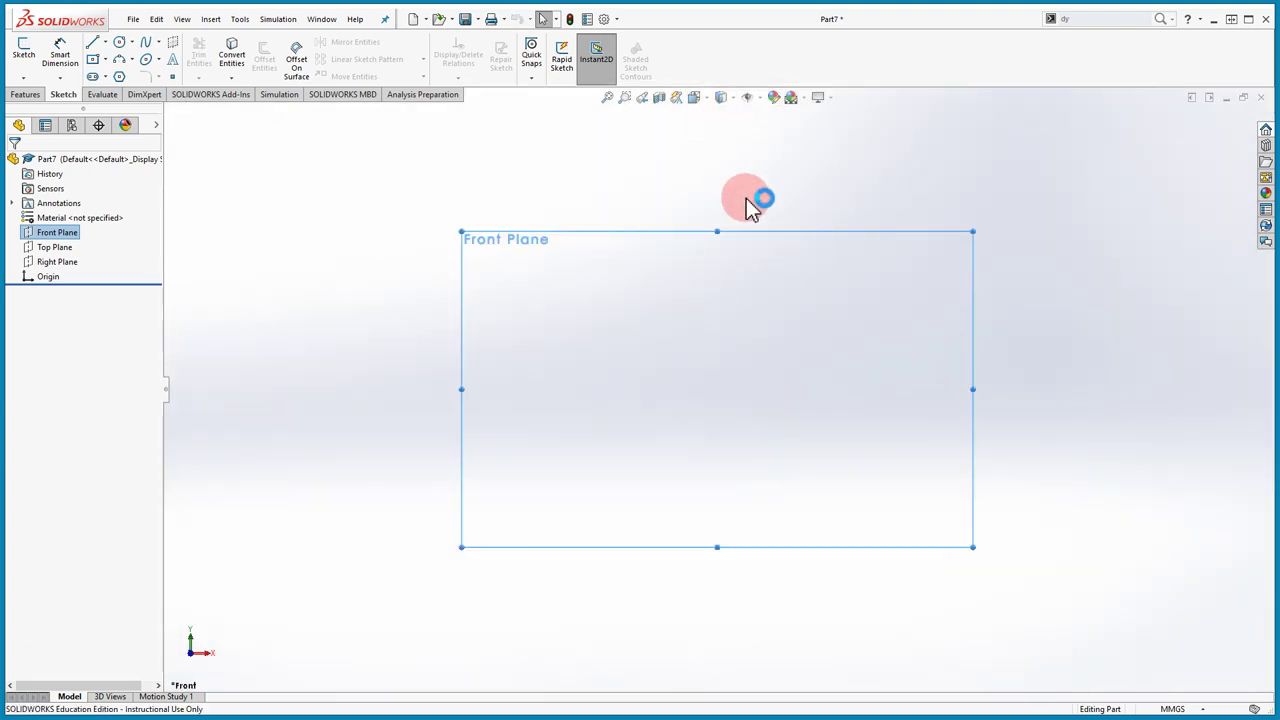
click(710, 105)
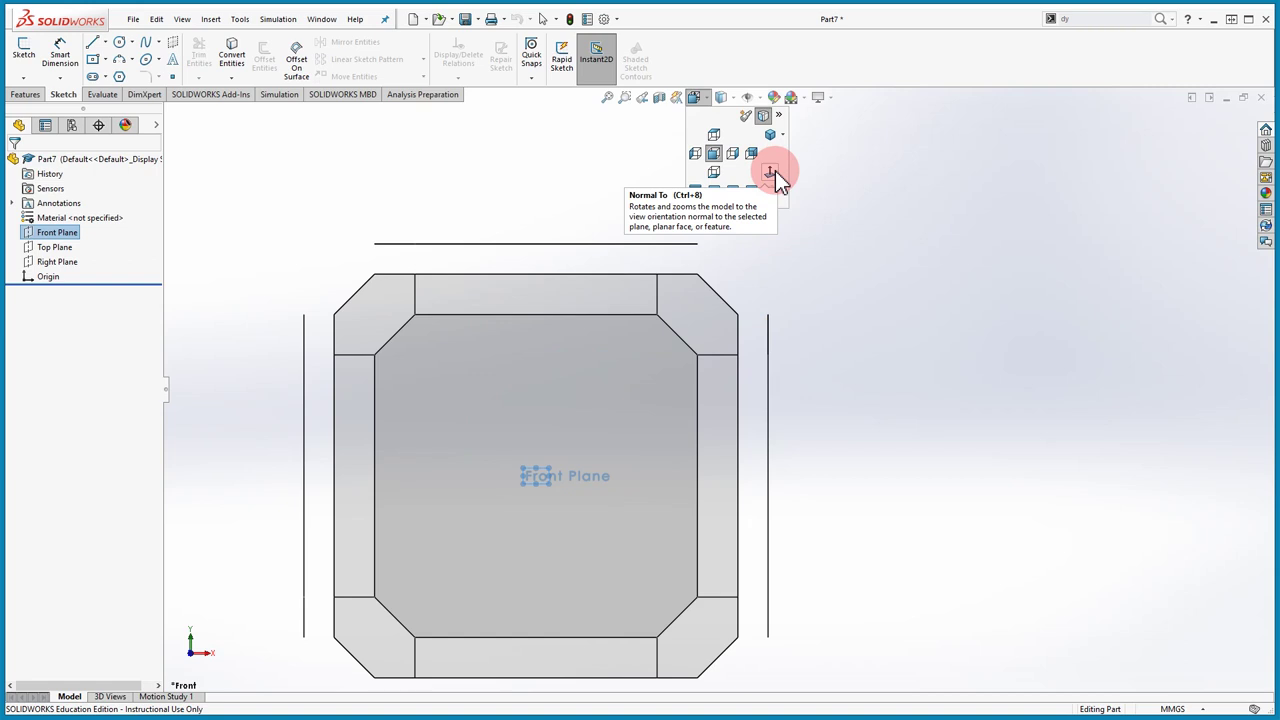
click(981, 249)
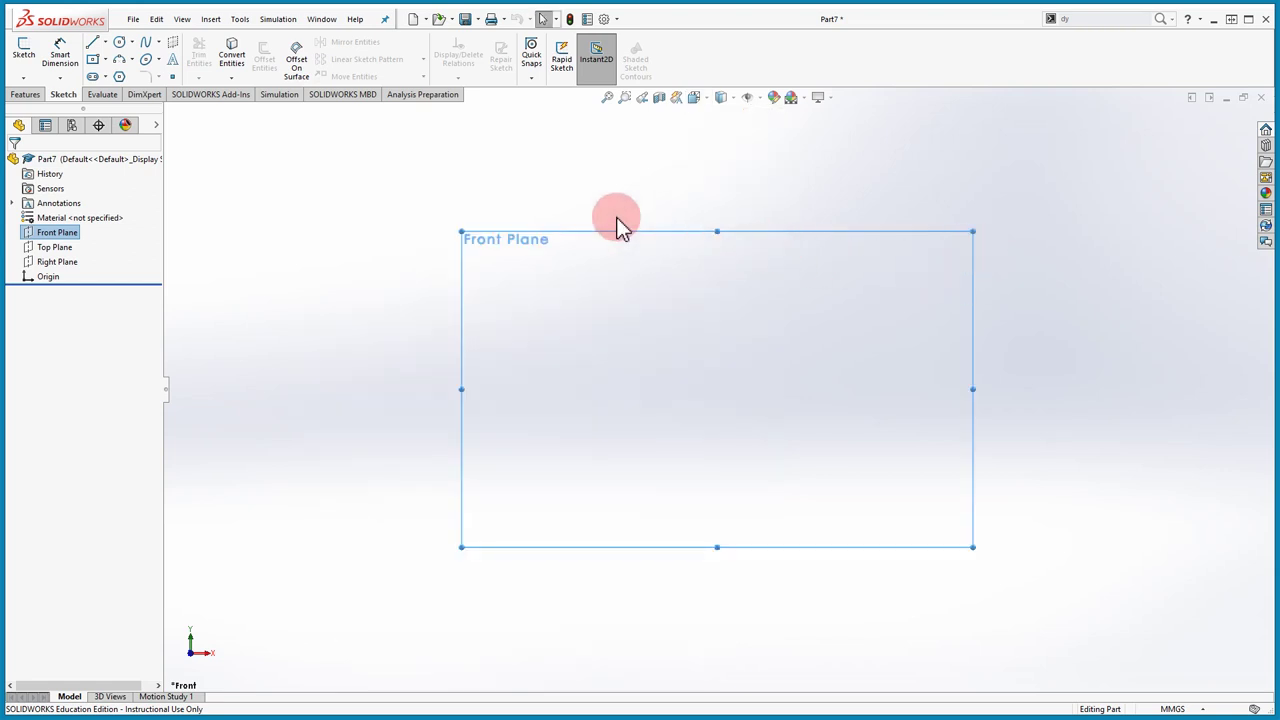
Step: Sketch a circle about 22 mm in radius centred on the origin of the Front Plane and exit the sketch
click(121, 44)
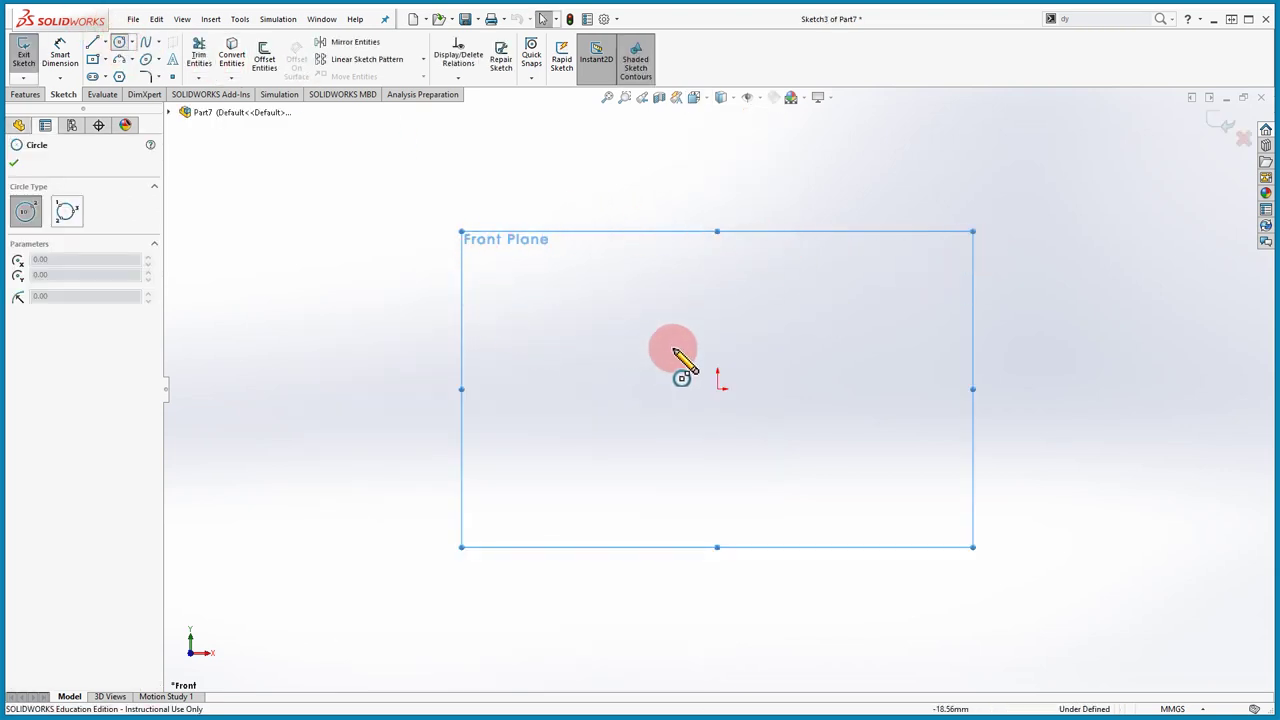
click(717, 387)
click(763, 343)
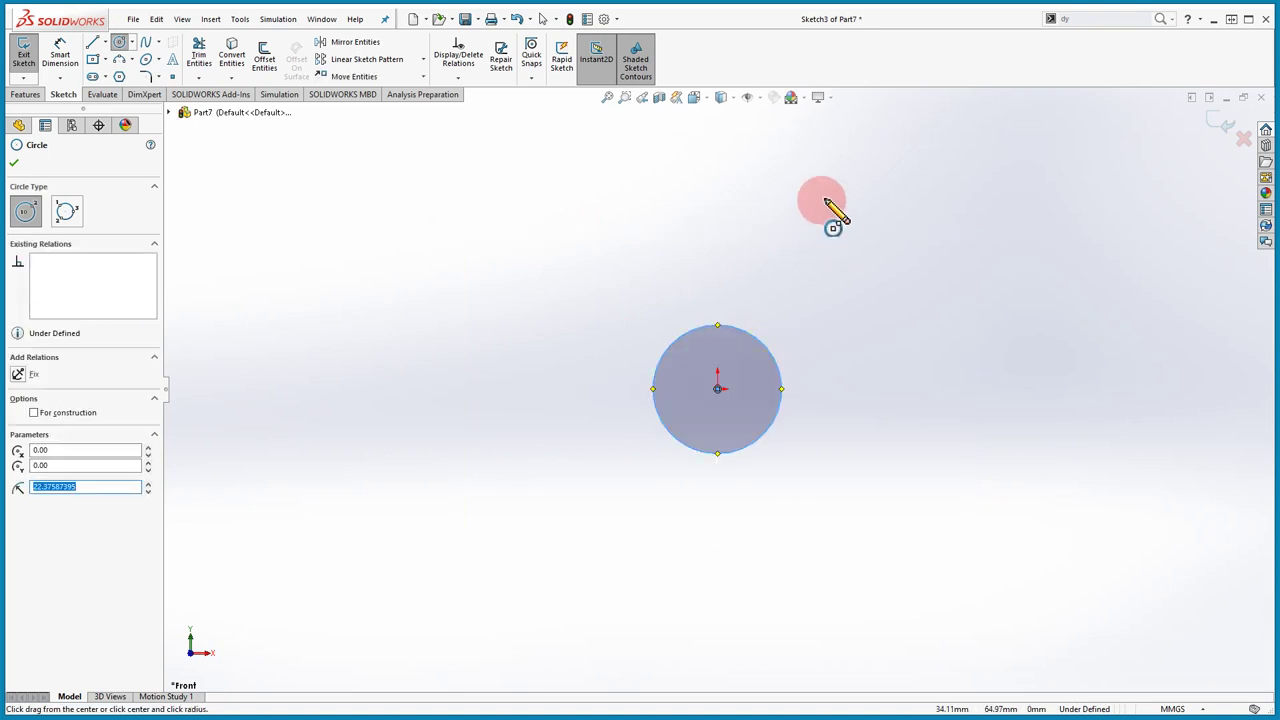
click(1215, 135)
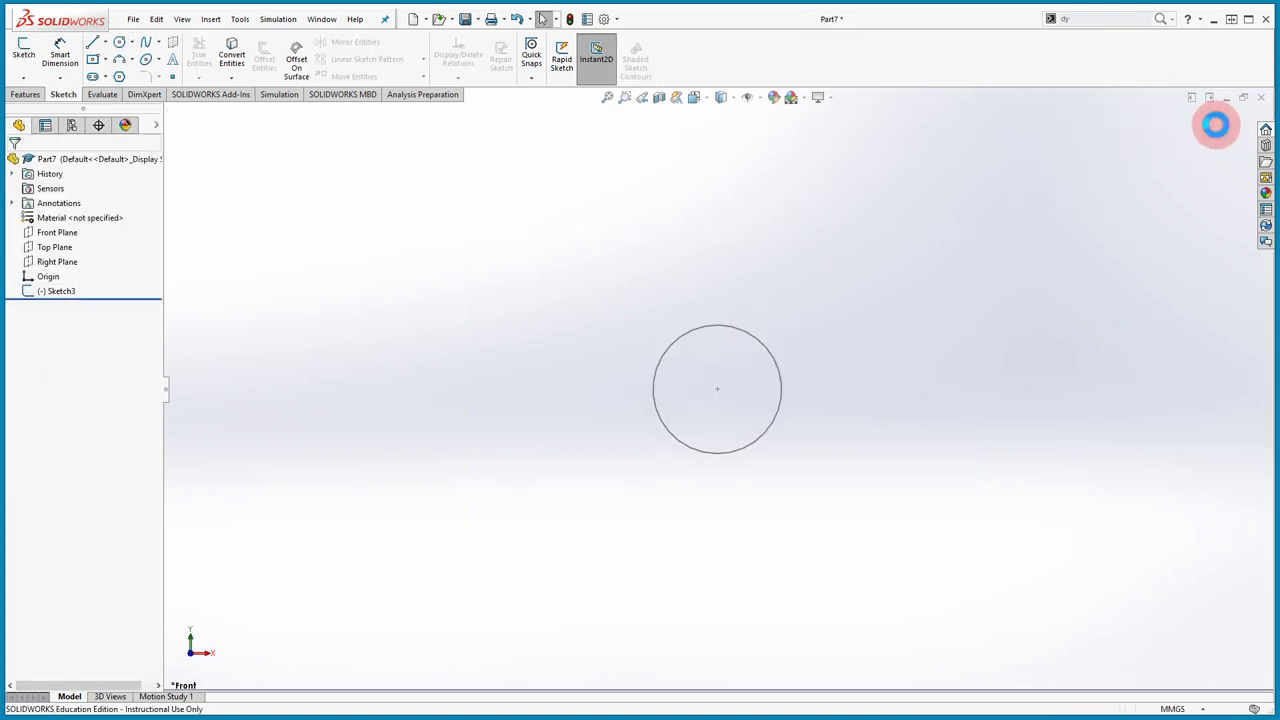
Step: Show the Front Plane in the graphics area with the sketched circle
click(55, 234)
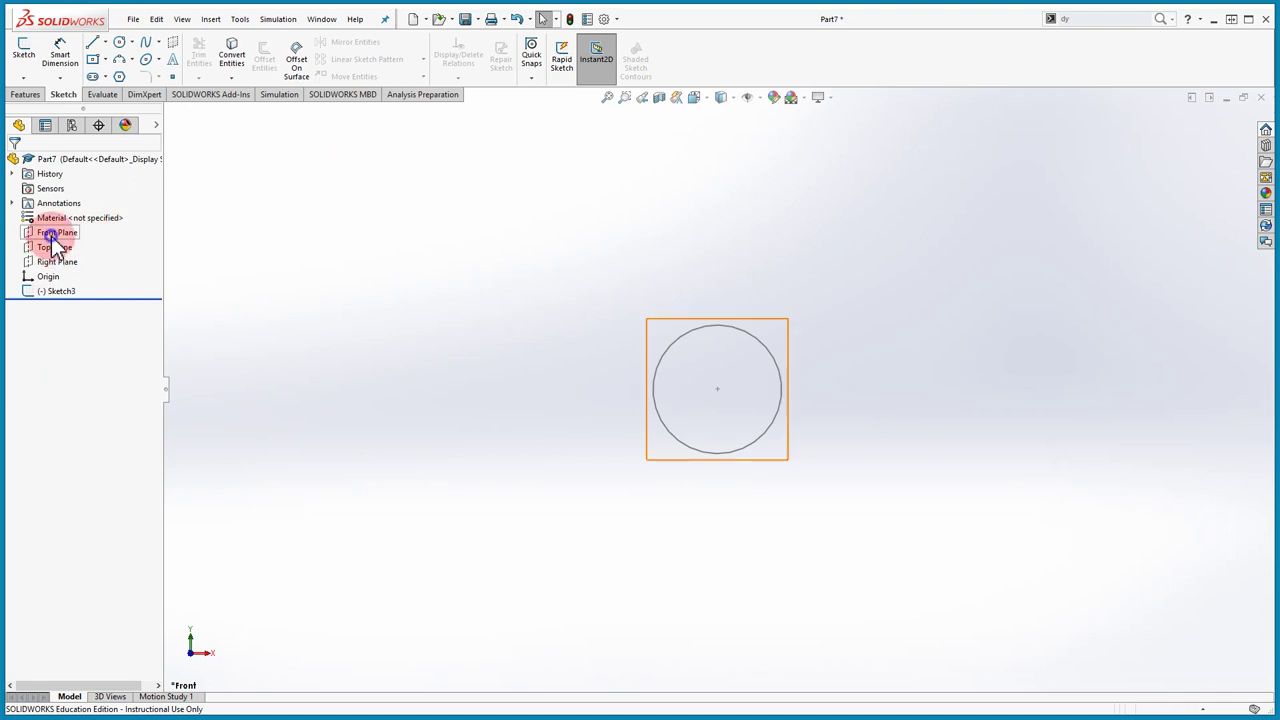
right_click(51, 238)
click(62, 235)
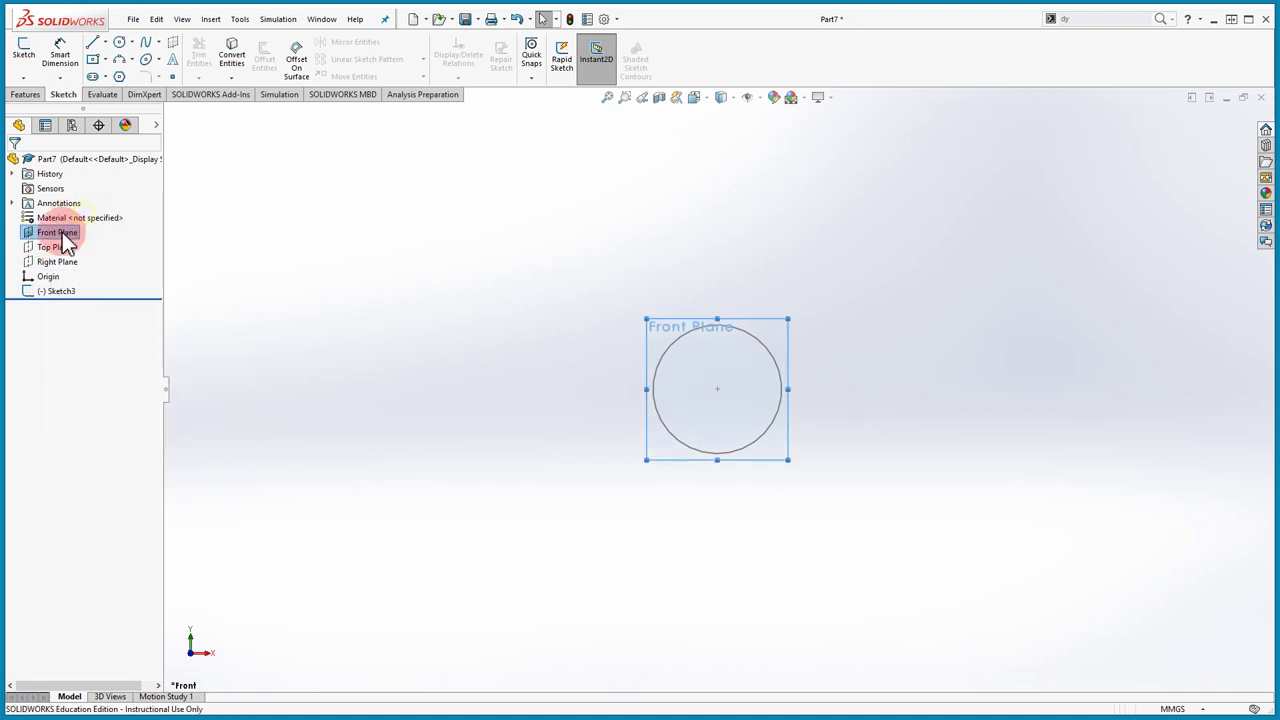
Step: Show the Top Plane and the Right Plane in the graphics area and orient the view to Isometric
right_click(55, 247)
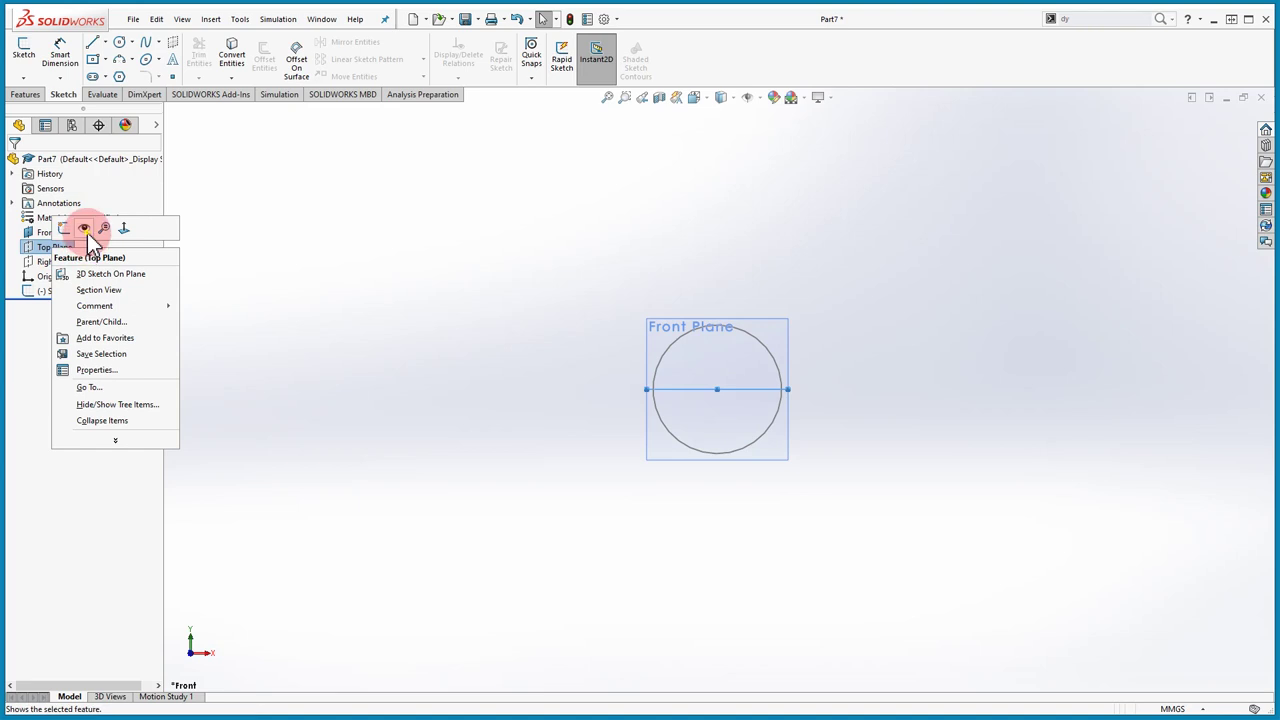
click(65, 262)
right_click(66, 262)
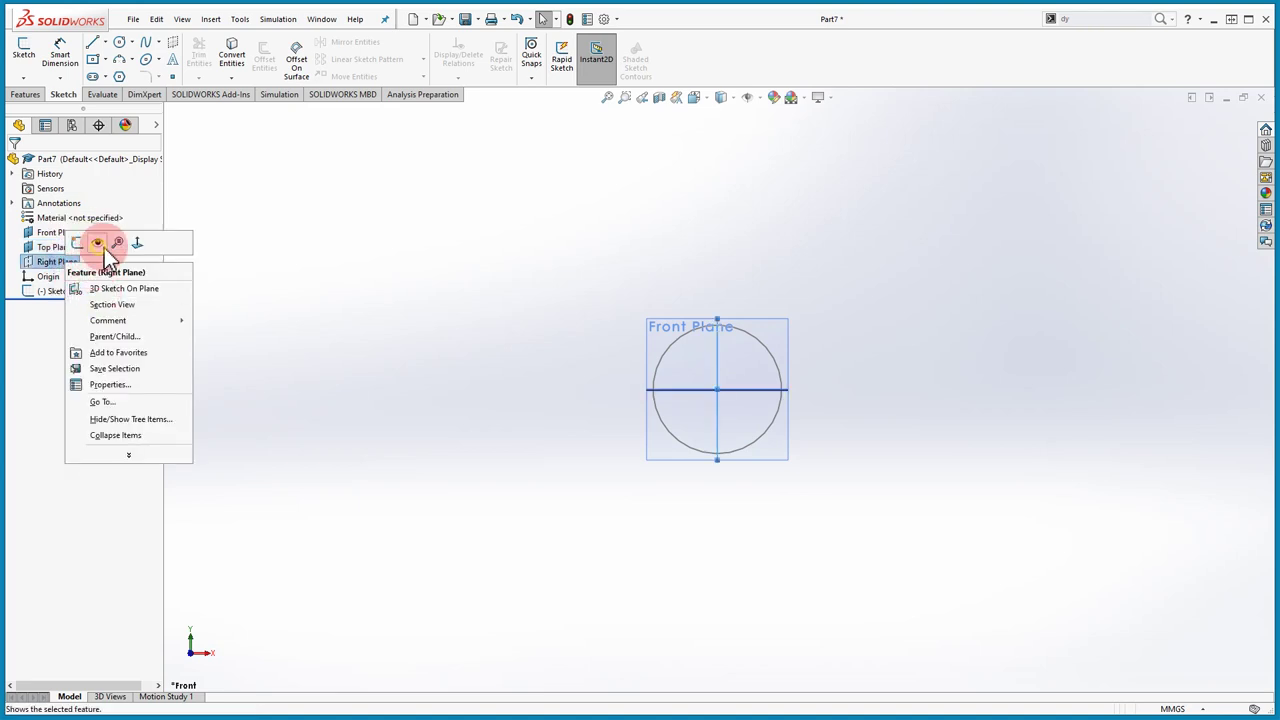
click(97, 244)
key(space)
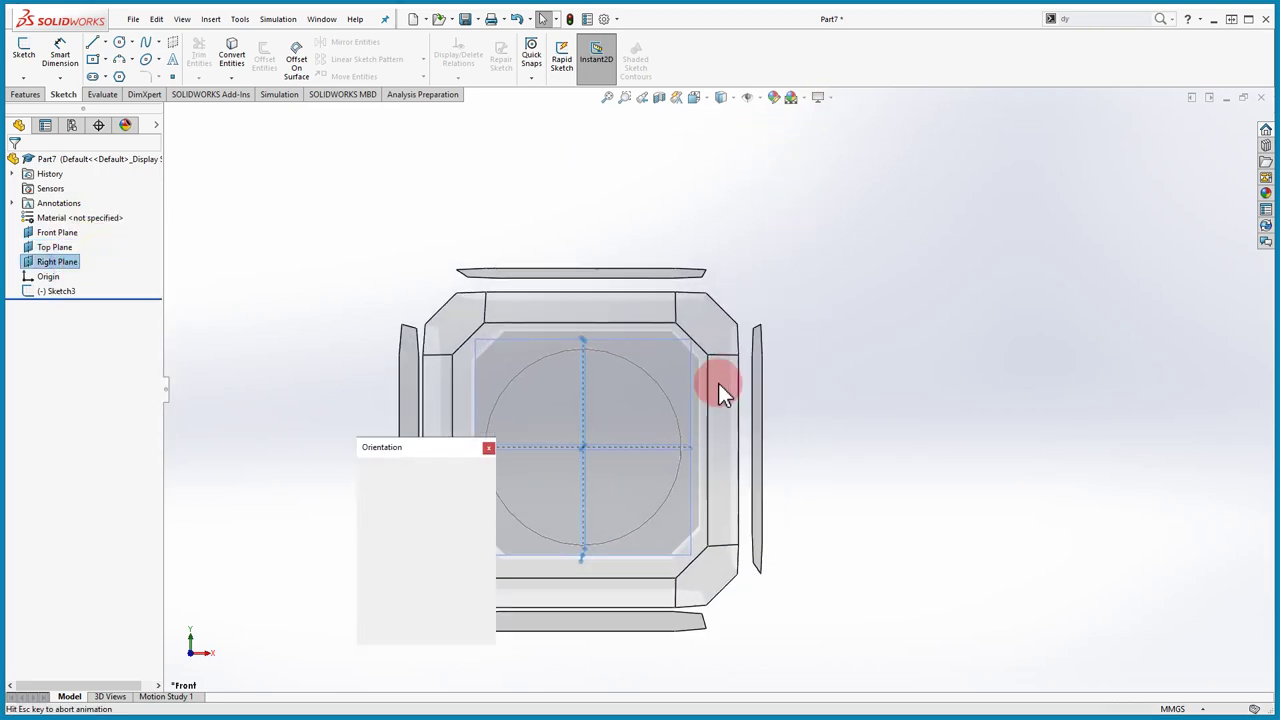
click(477, 487)
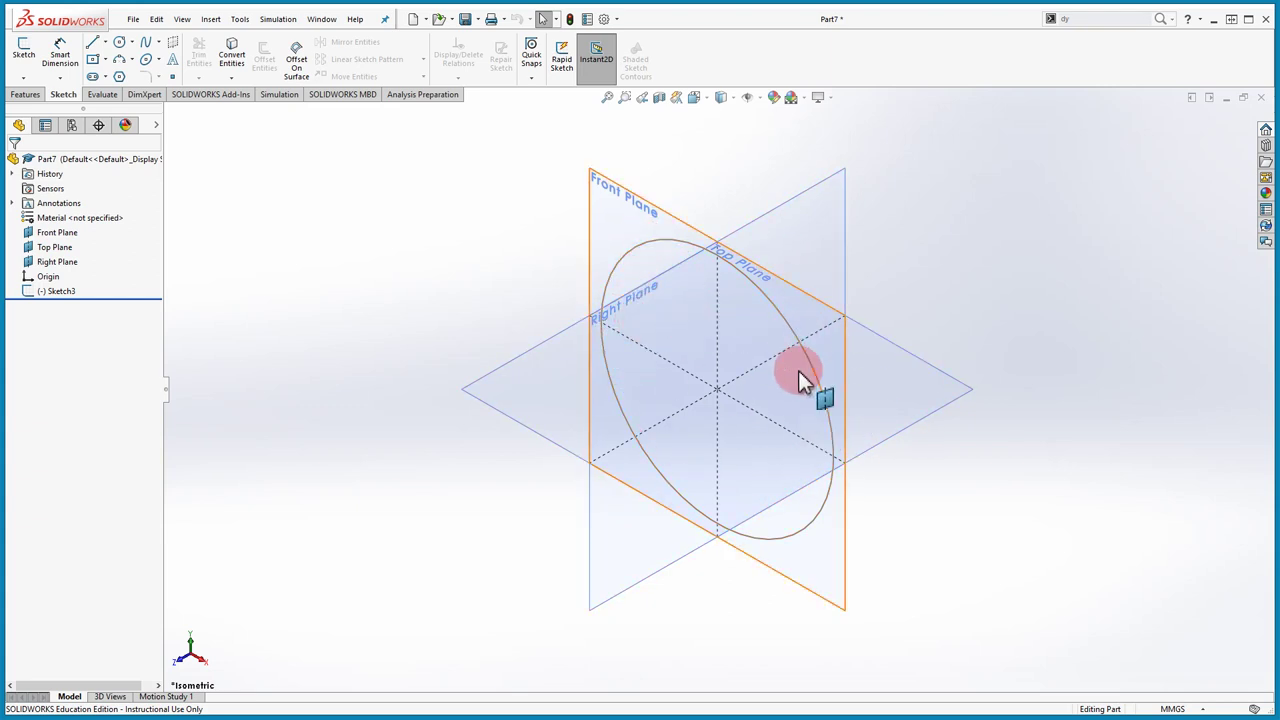
Step: Move the circle sketch from the Front Plane to the Top Plane by editing its sketch plane, and orient the view to Isometric
scroll(782, 300, down, 3)
scroll(765, 350, up, 6)
mouse_move(757, 394)
middle_down()
mouse_move(771, 305)
mouse_move(845, 341)
mouse_move(711, 334)
mouse_move(727, 438)
mouse_move(789, 526)
mouse_move(766, 531)
mouse_move(788, 445)
mouse_move(780, 400)
mouse_move(834, 286)
mouse_move(737, 414)
mouse_move(768, 410)
middle_up()
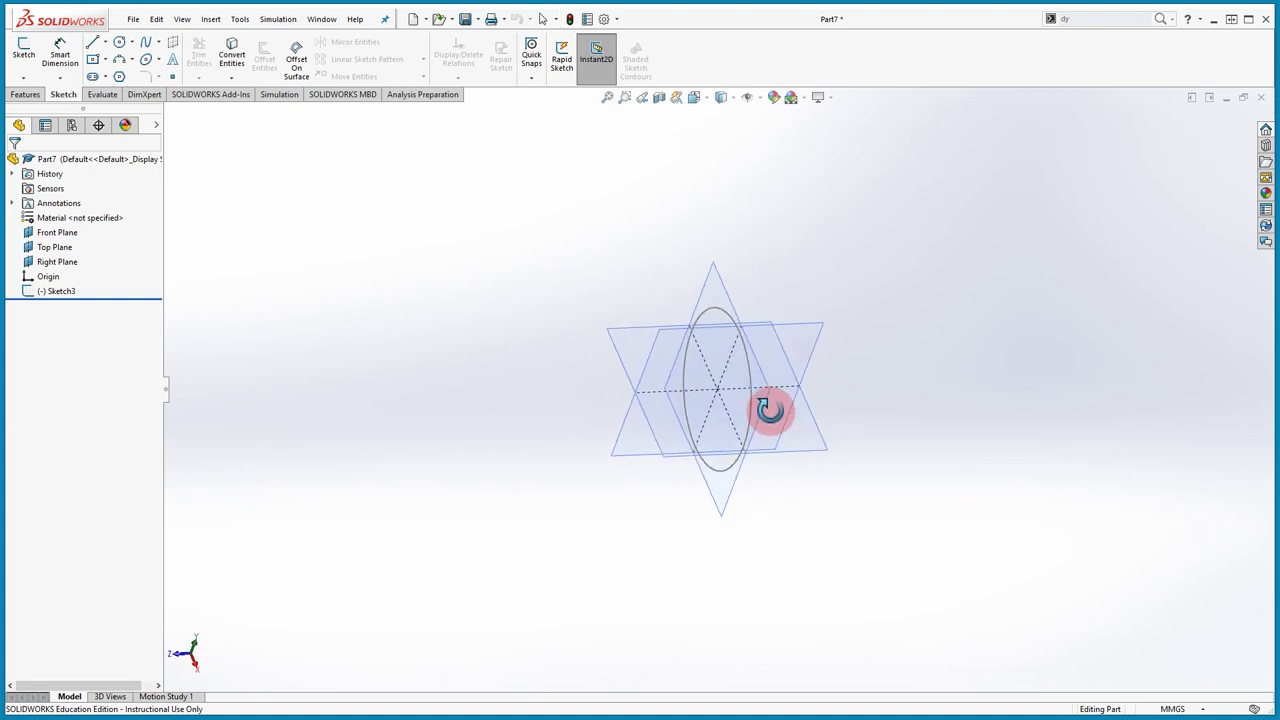
right_click(60, 300)
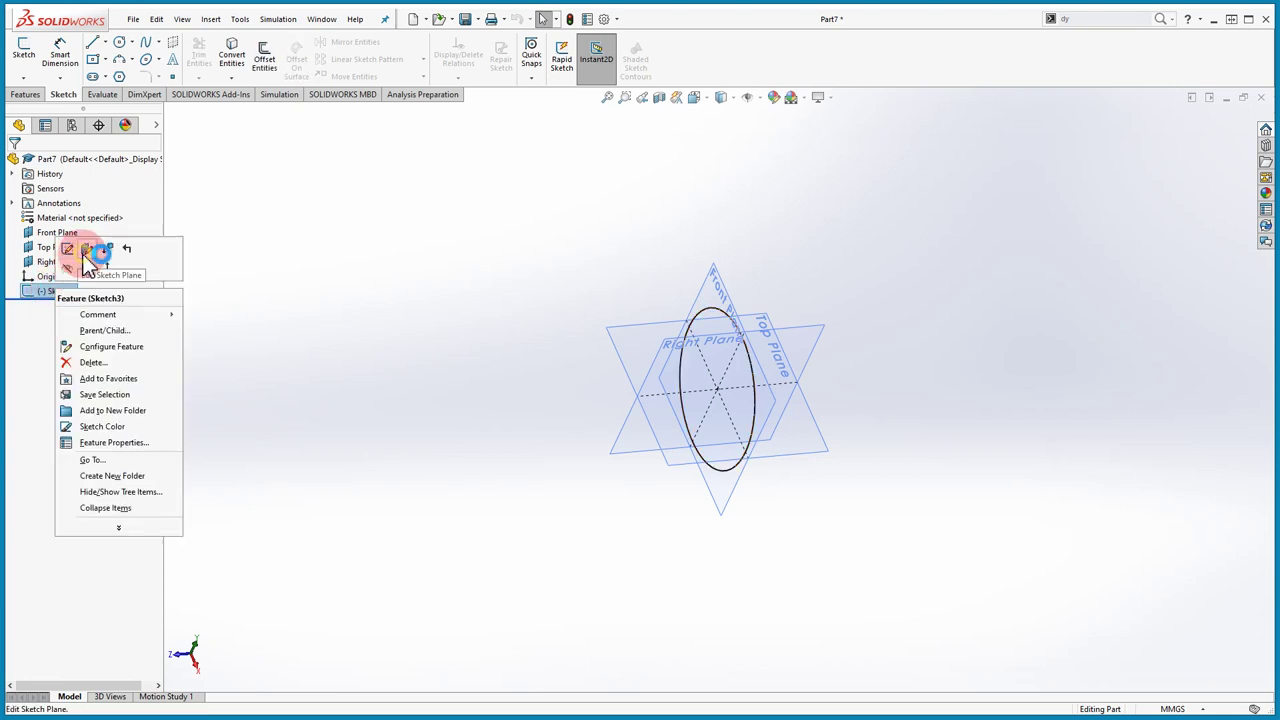
click(85, 255)
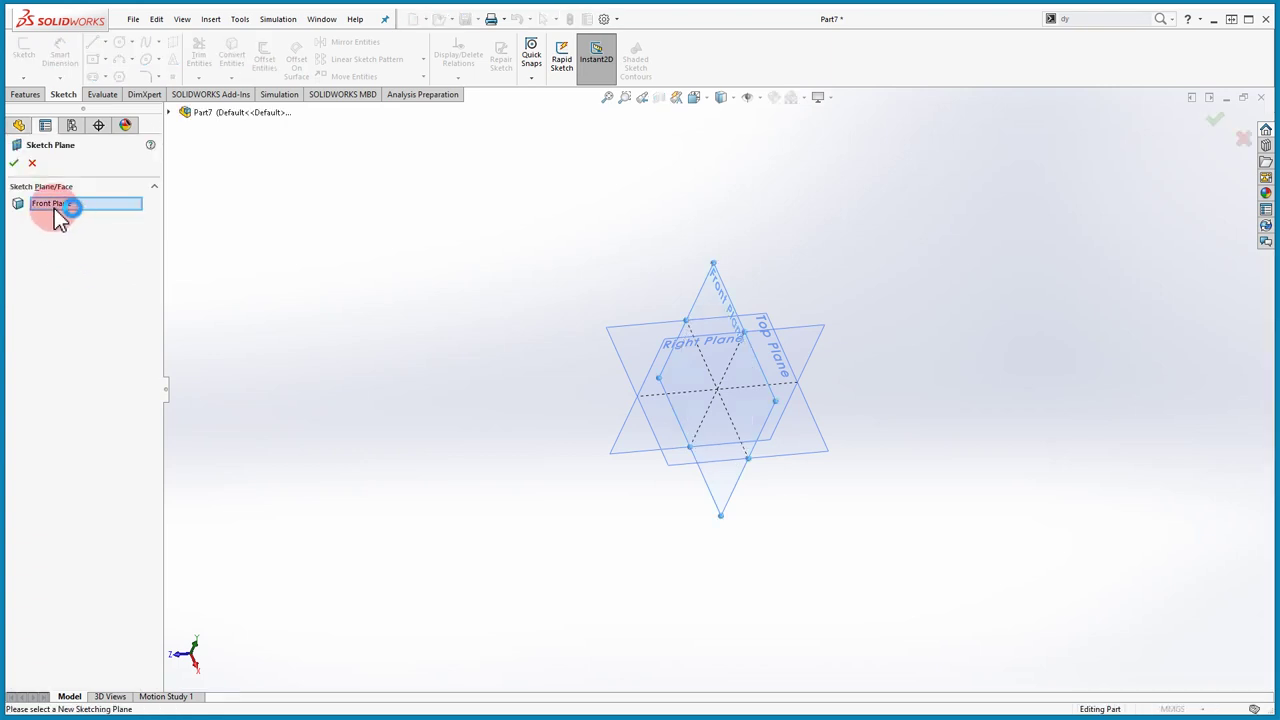
click(172, 113)
click(238, 204)
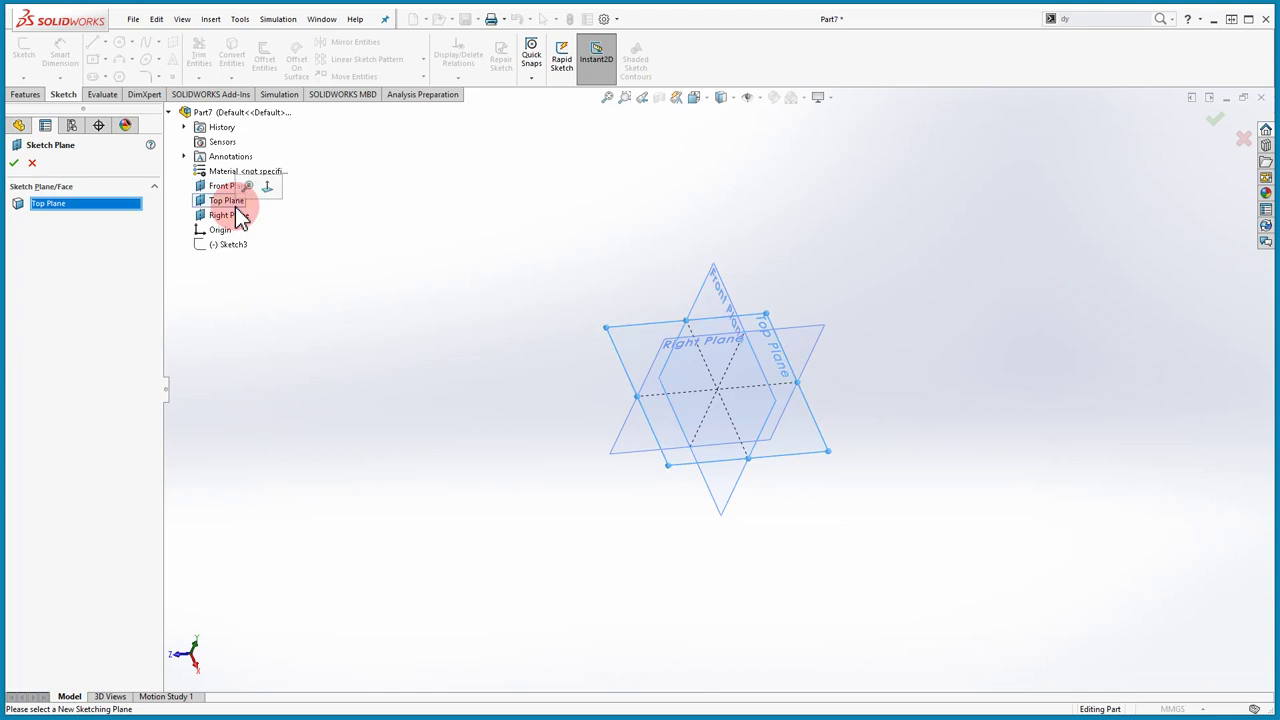
click(17, 163)
click(1187, 150)
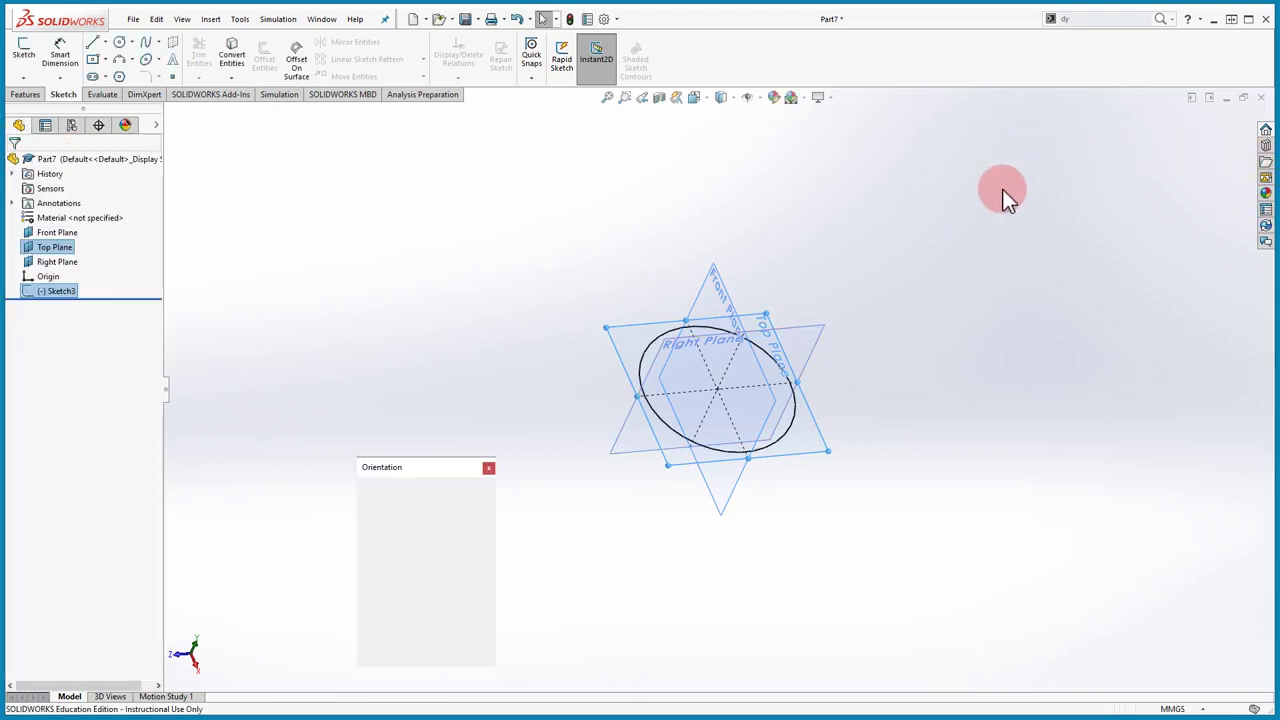
key(space)
click(477, 506)
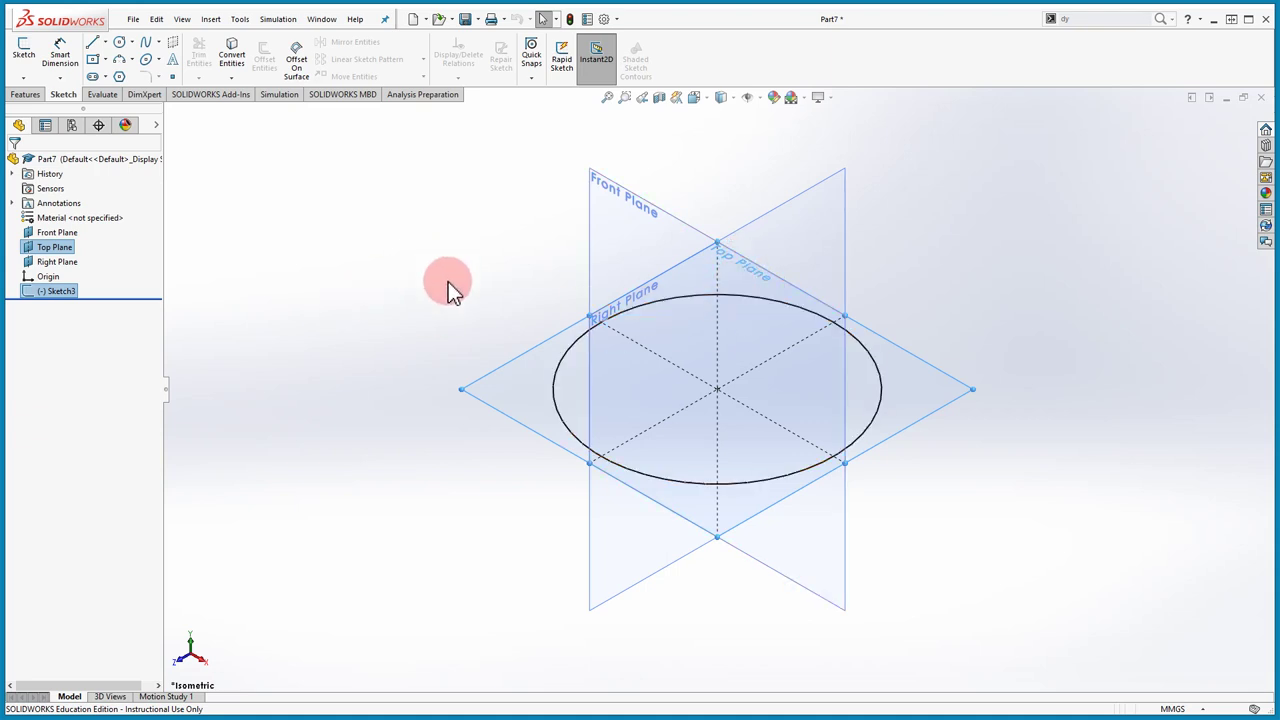
Step: Change the circle sketch's plane to the Right Plane, picked from the feature tree
right_click(68, 294)
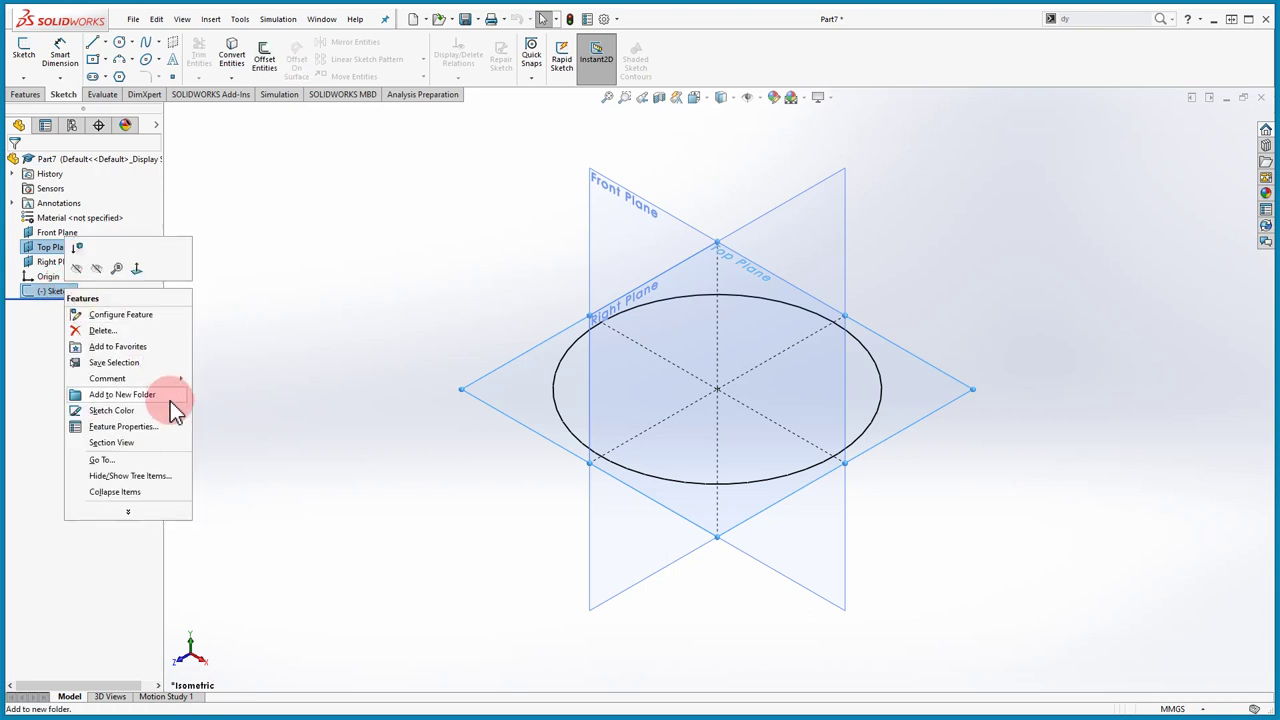
click(246, 294)
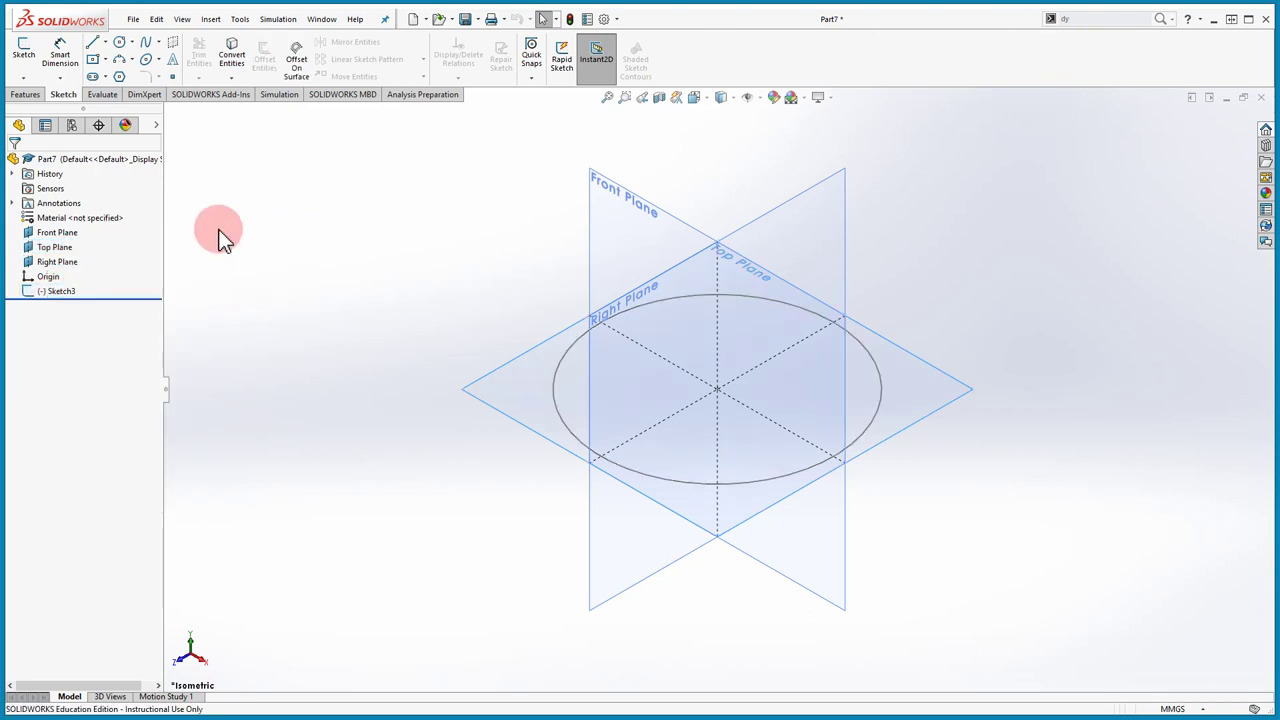
click(50, 291)
right_click(52, 293)
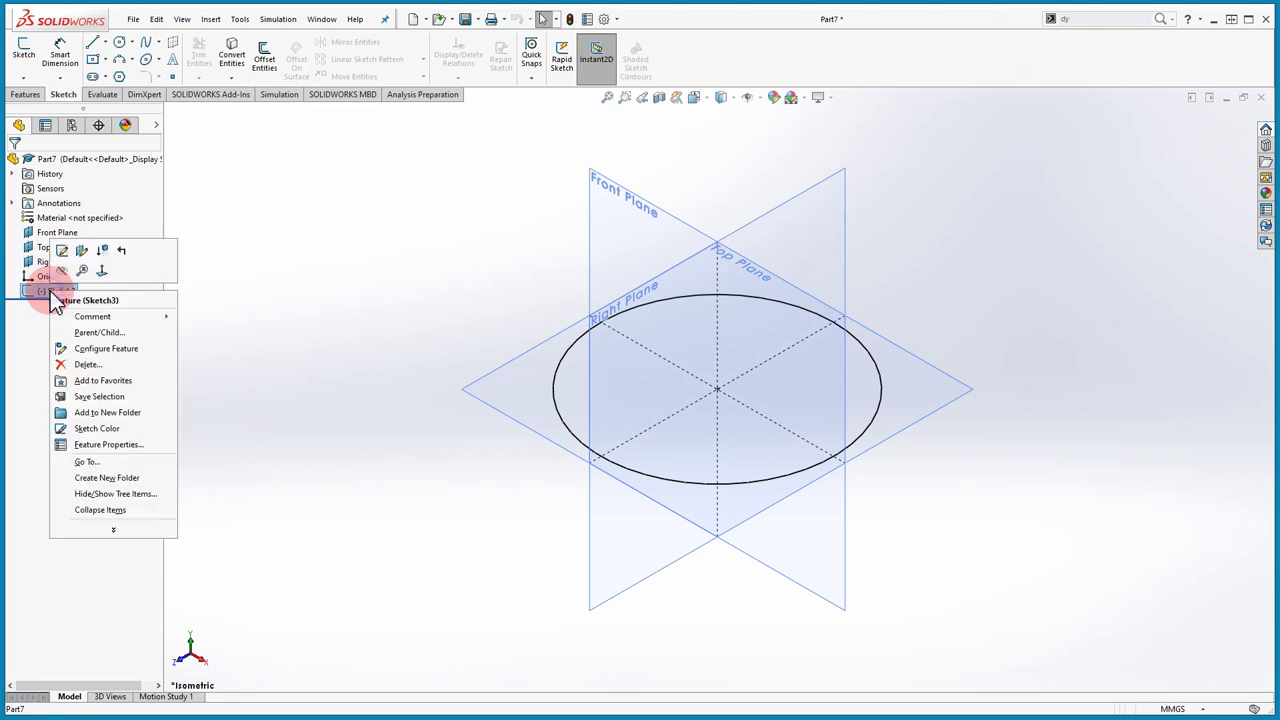
click(84, 252)
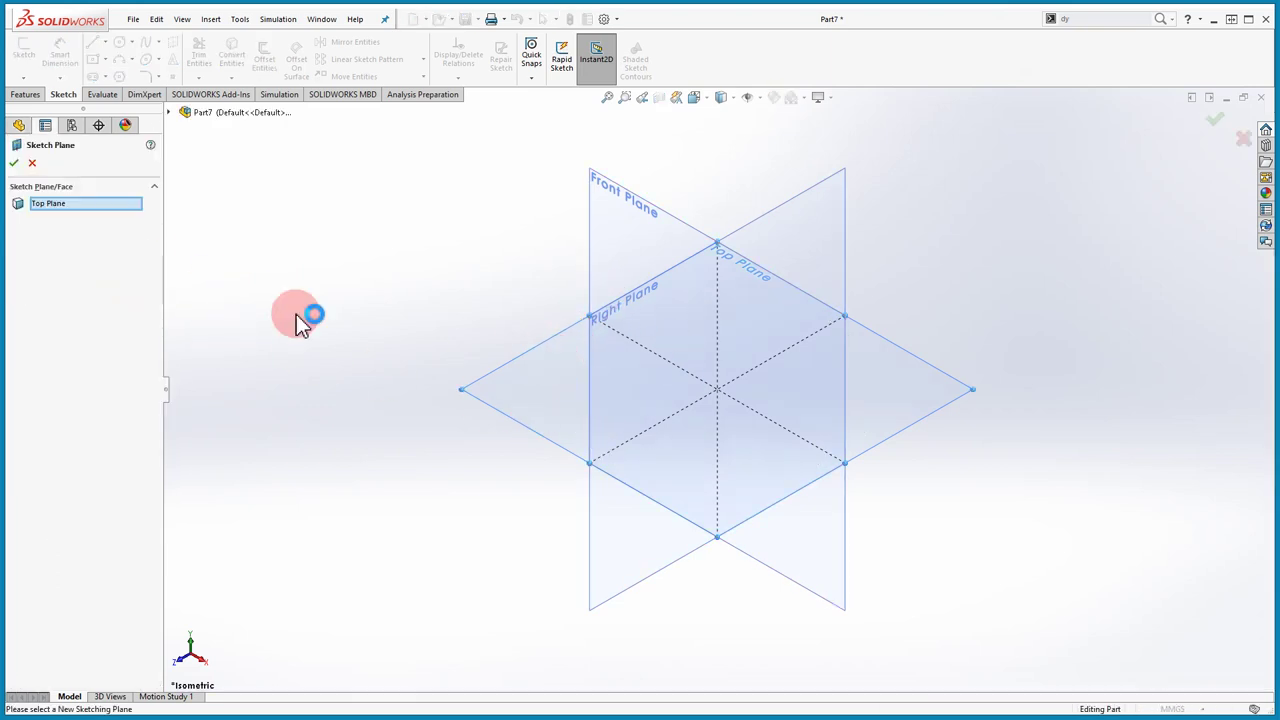
click(80, 204)
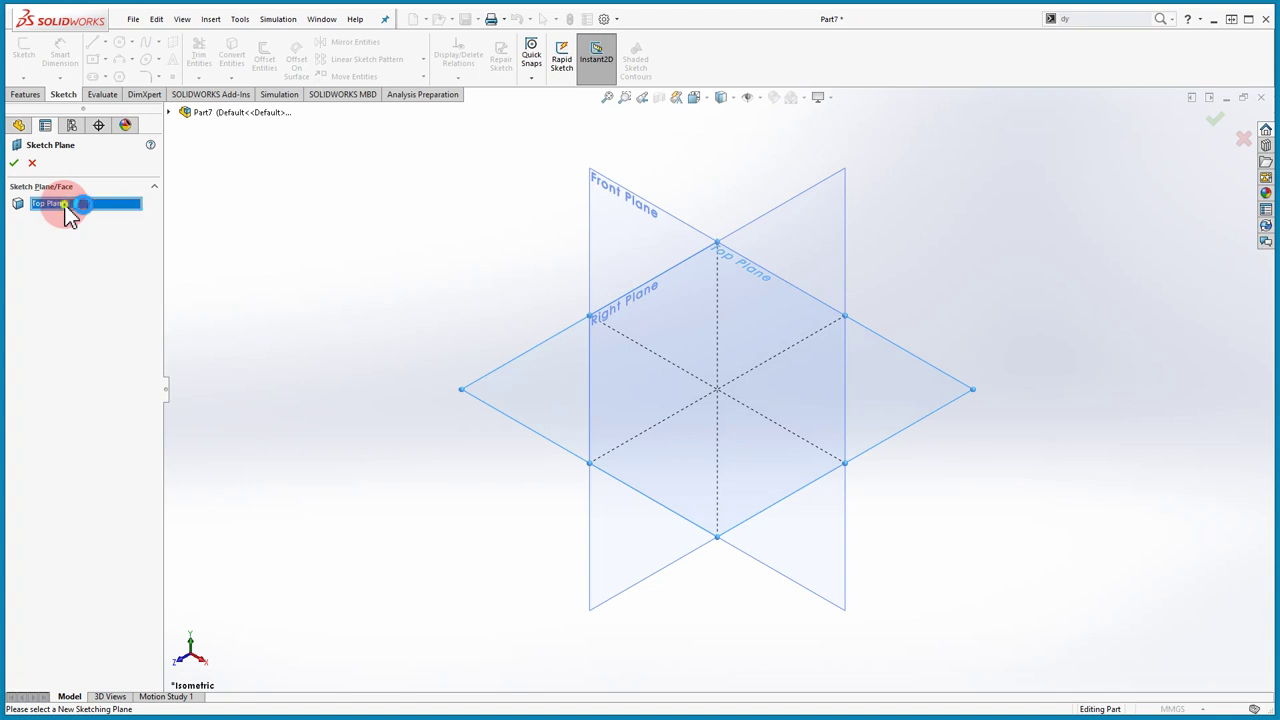
click(172, 118)
click(228, 217)
click(14, 162)
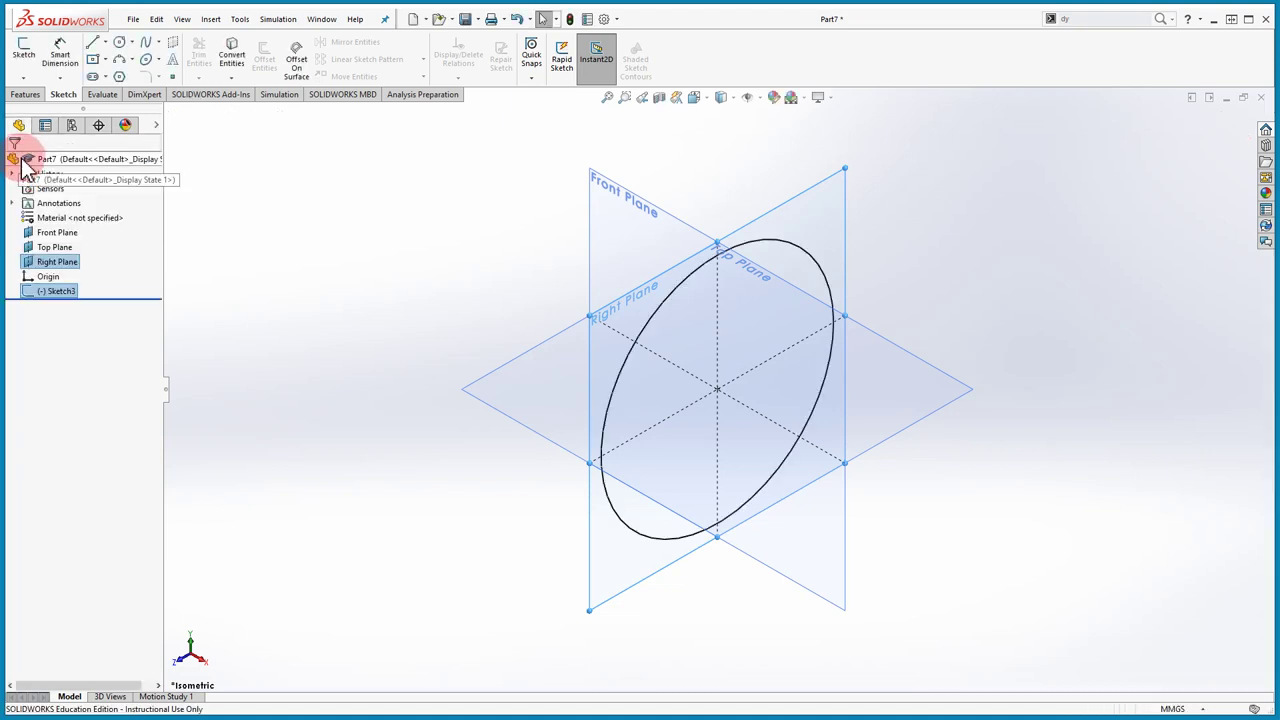
Step: Reassign the circle sketch from the Right Plane back to the Top Plane and clear the selection
right_click(64, 290)
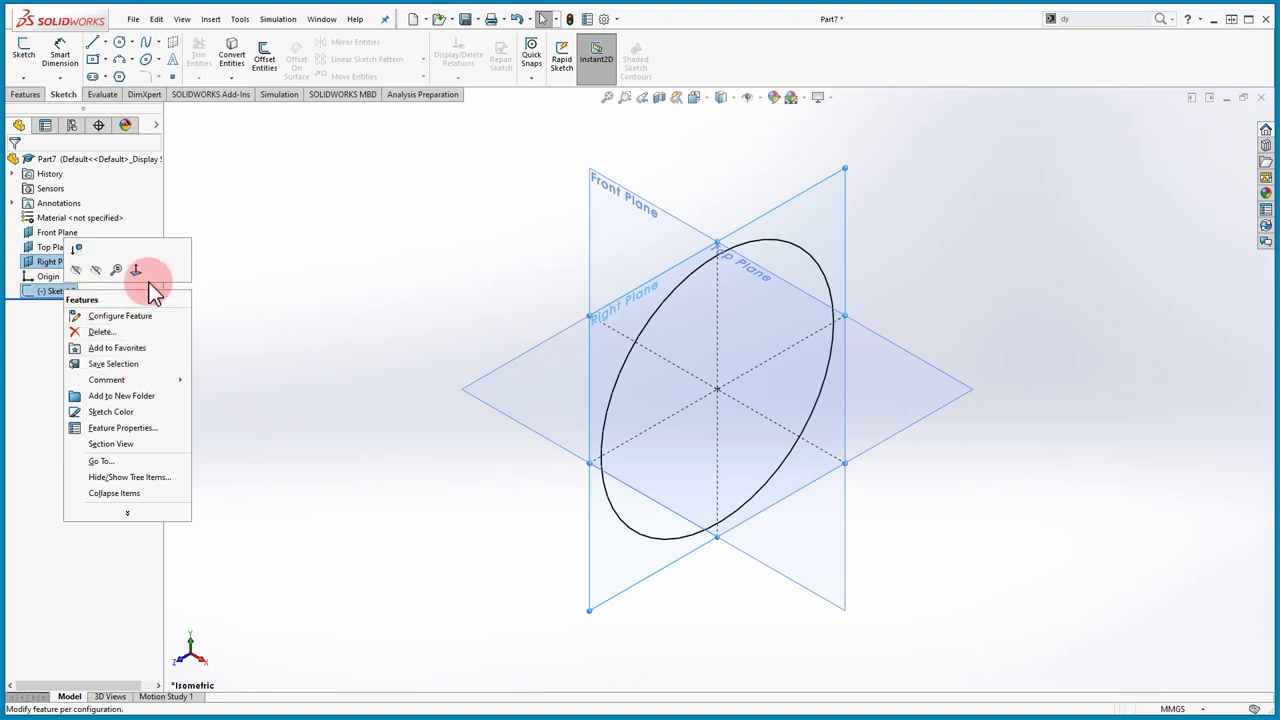
click(263, 213)
click(66, 290)
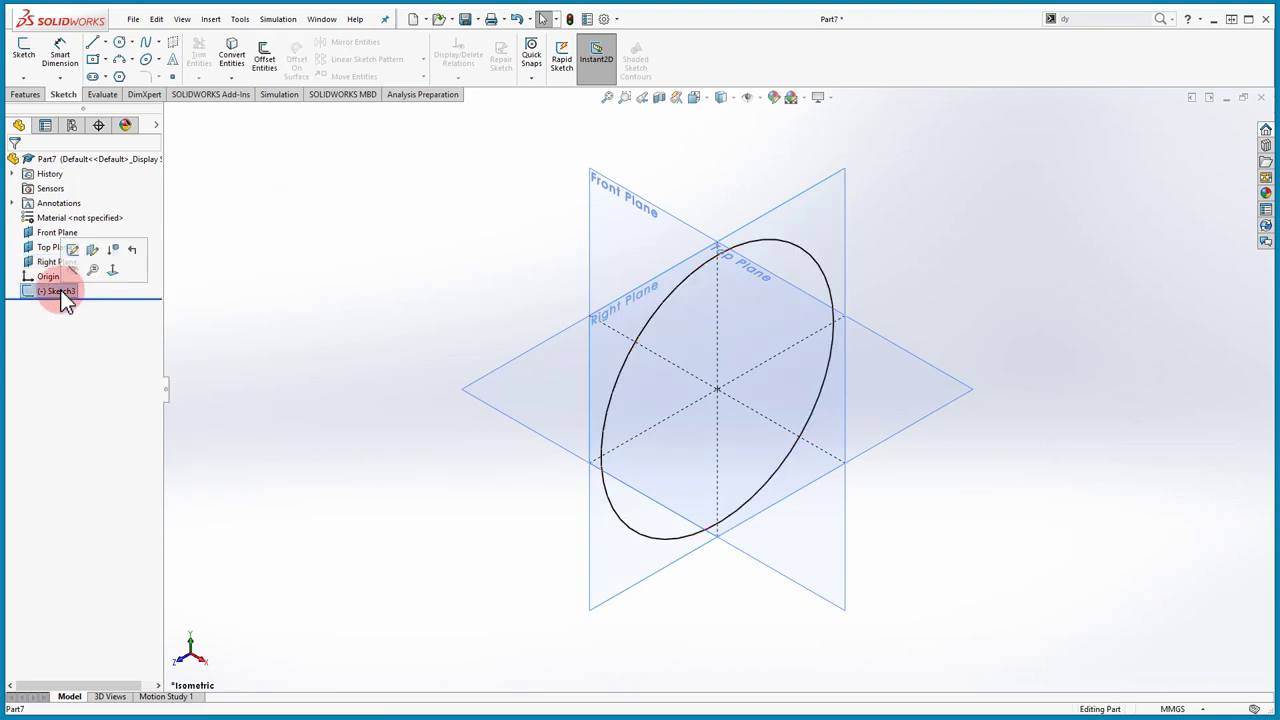
right_click(60, 291)
key(Escape)
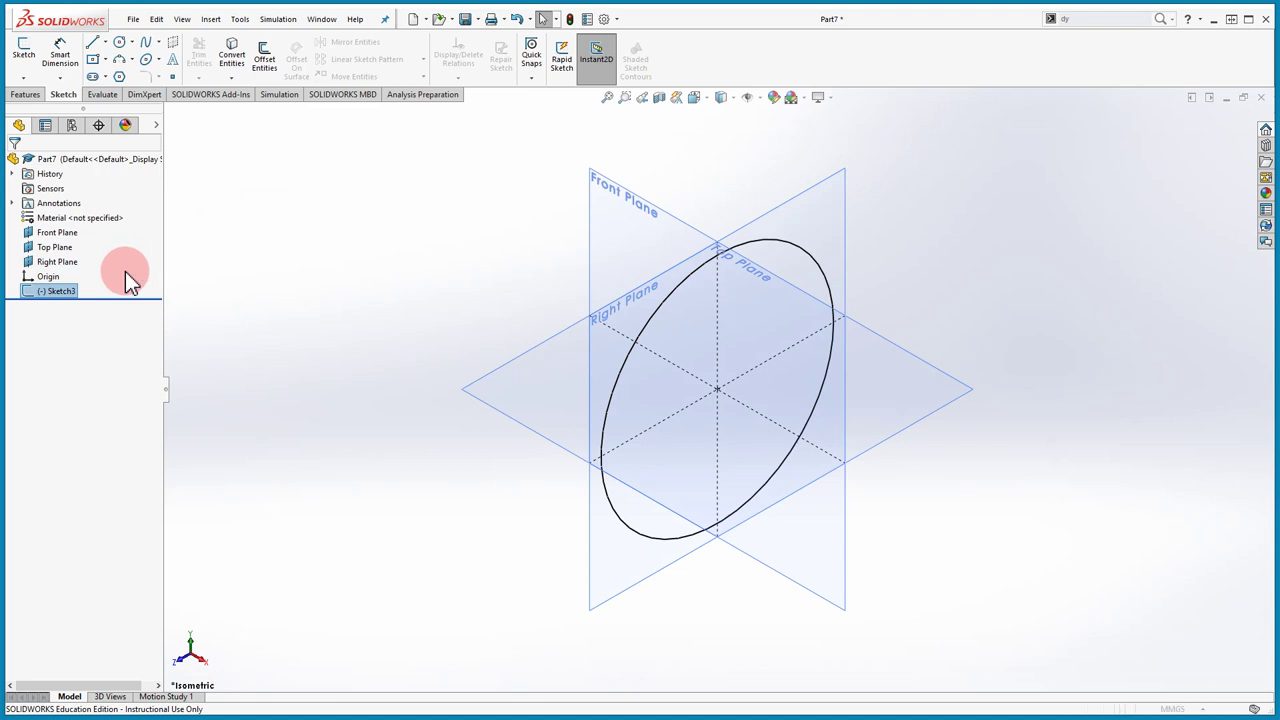
click(171, 113)
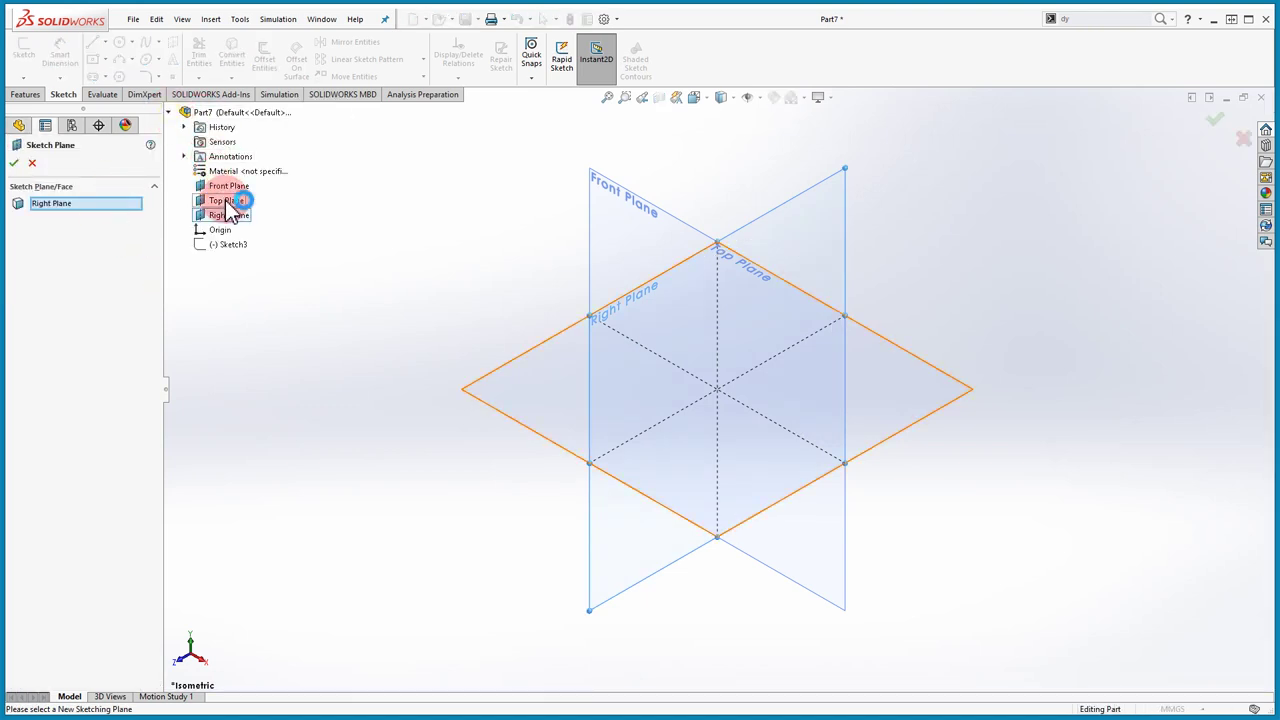
click(226, 202)
click(15, 166)
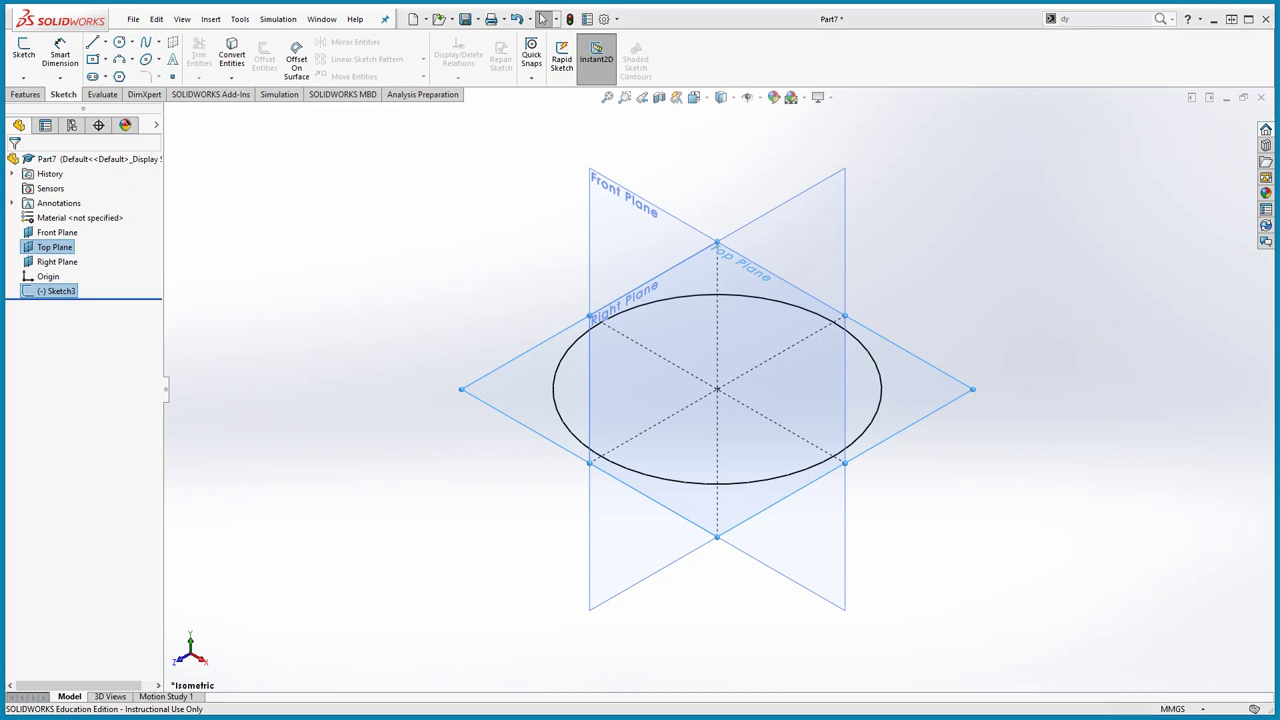
click(285, 336)
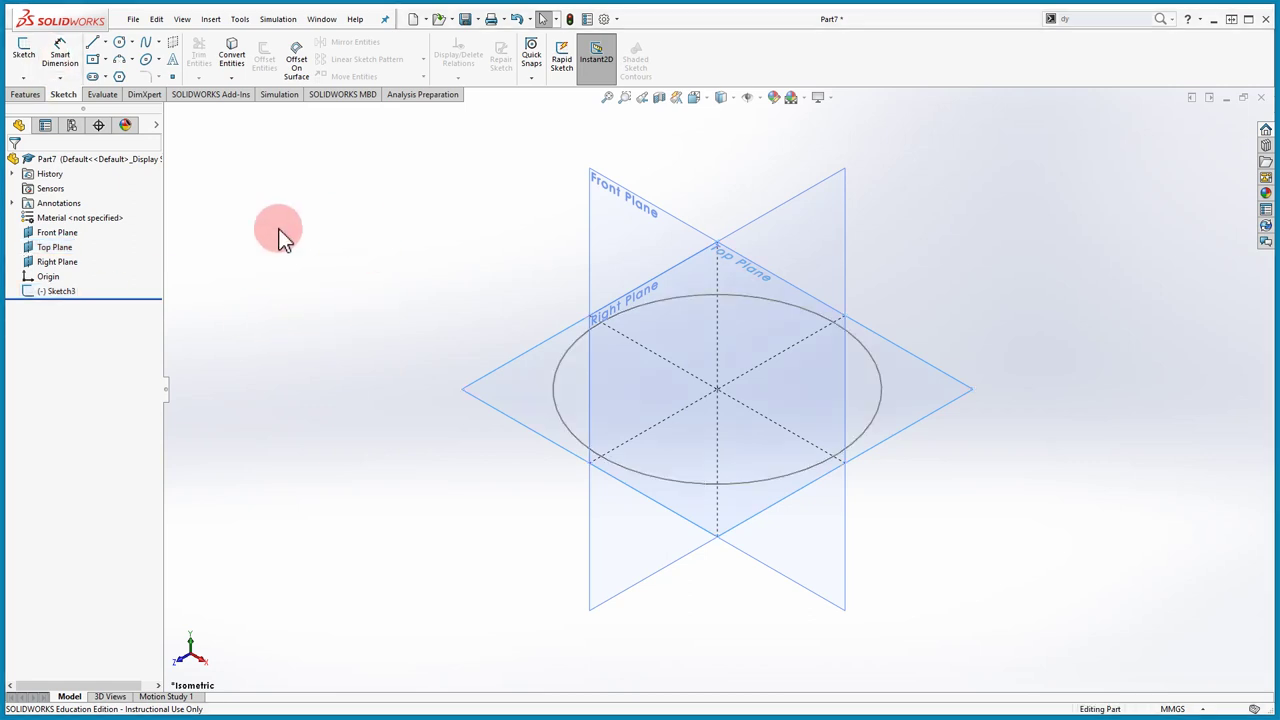
Step: Hide the Front, Top and Right planes and delete the circle sketch from the feature tree
right_click(58, 247)
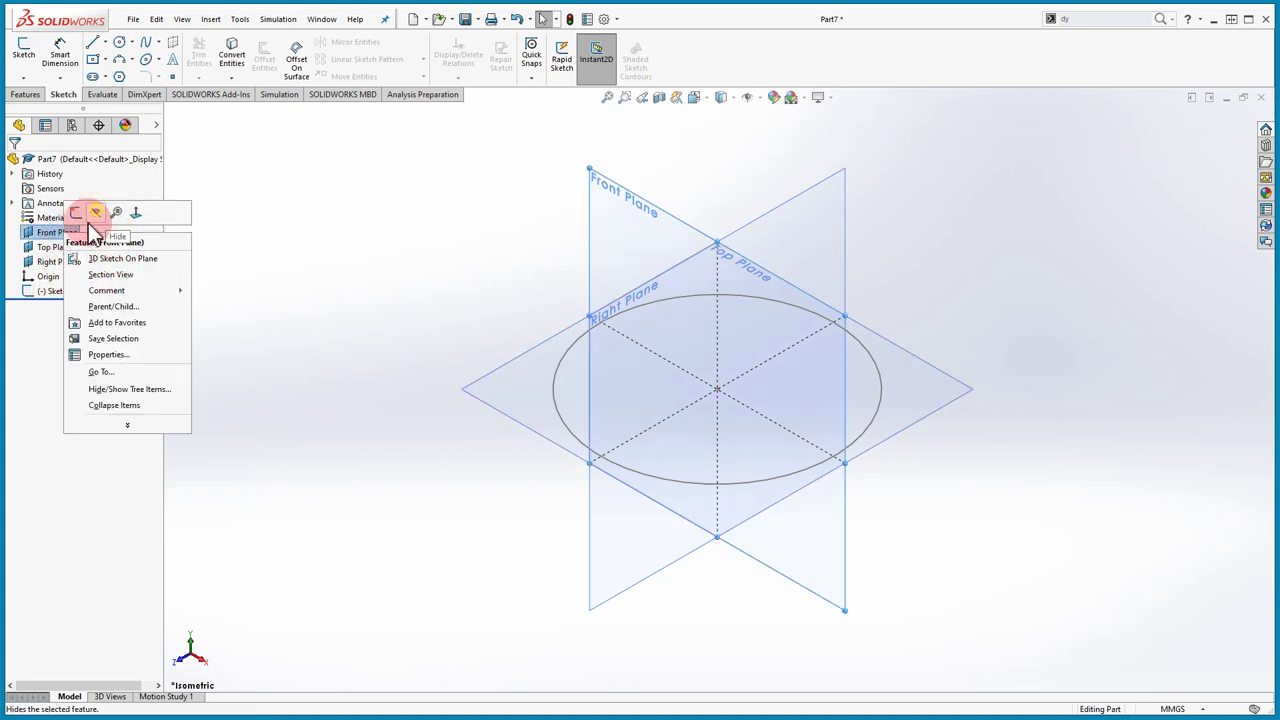
click(53, 250)
right_click(55, 262)
click(52, 257)
click(83, 258)
right_click(85, 262)
click(553, 357)
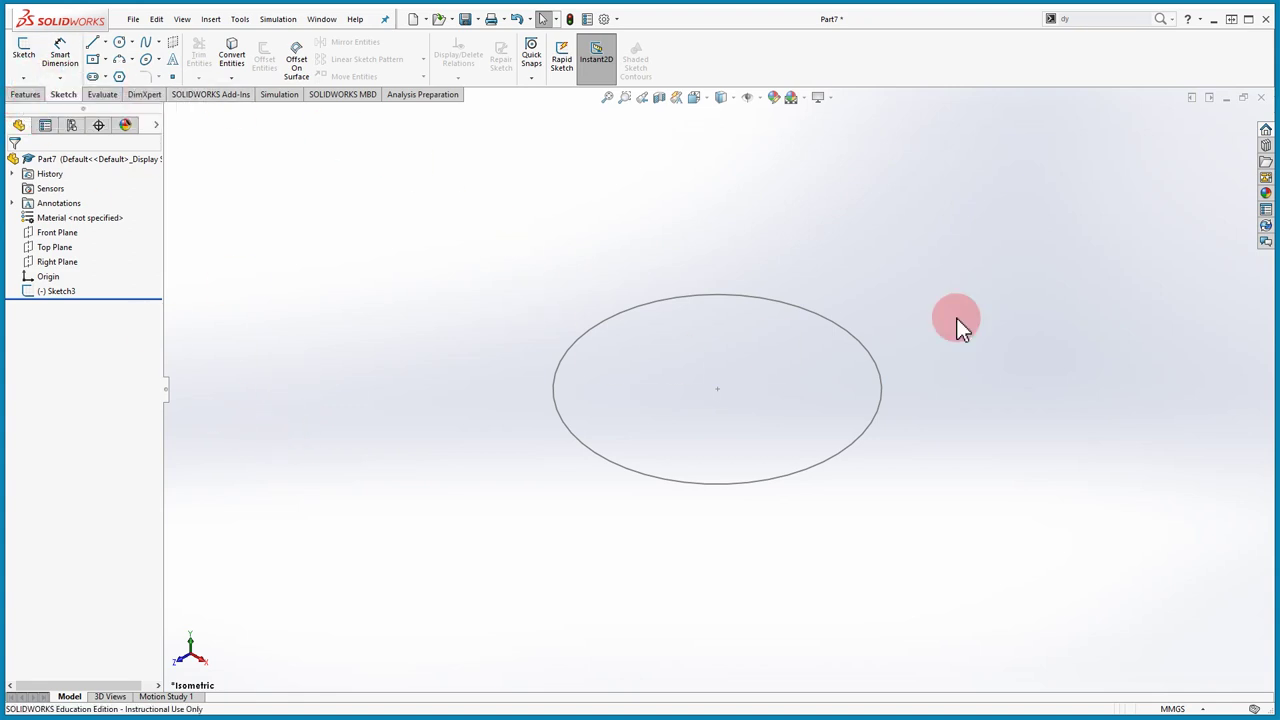
right_click(58, 292)
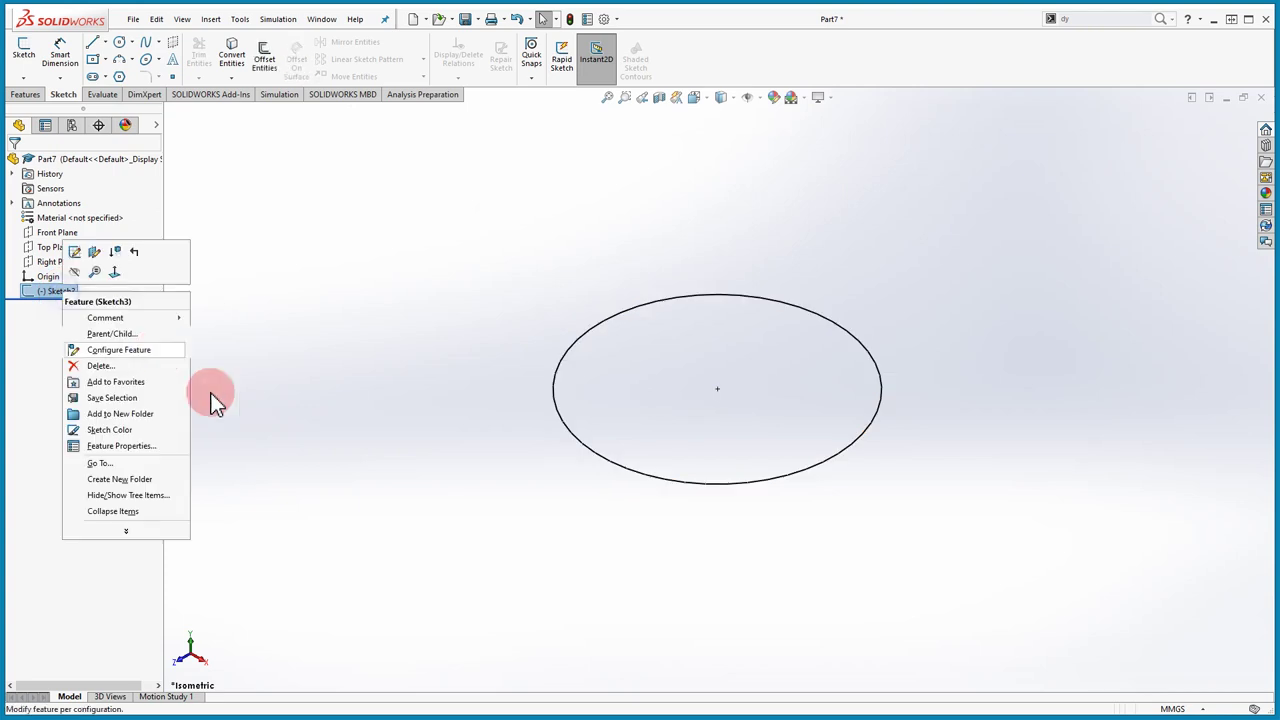
click(105, 365)
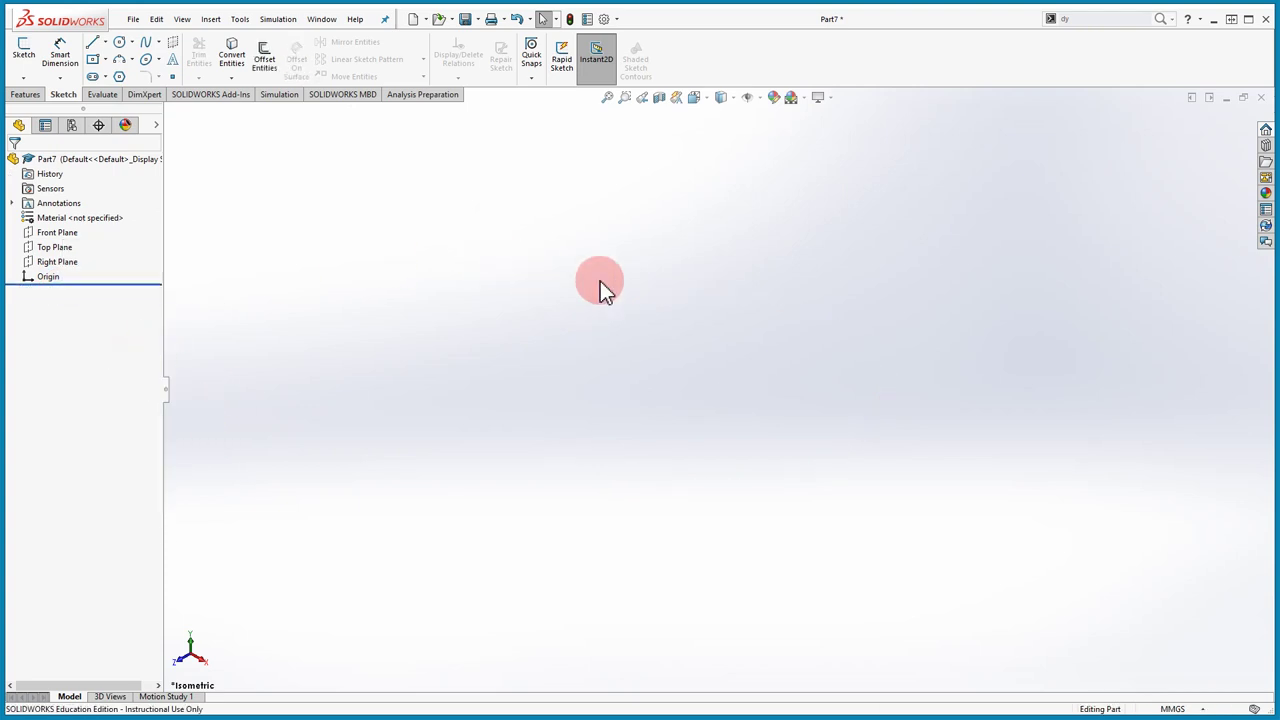
Step: Start a new sketch on the Top Plane and draw a circle about 46 mm in radius centred on the origin
click(20, 50)
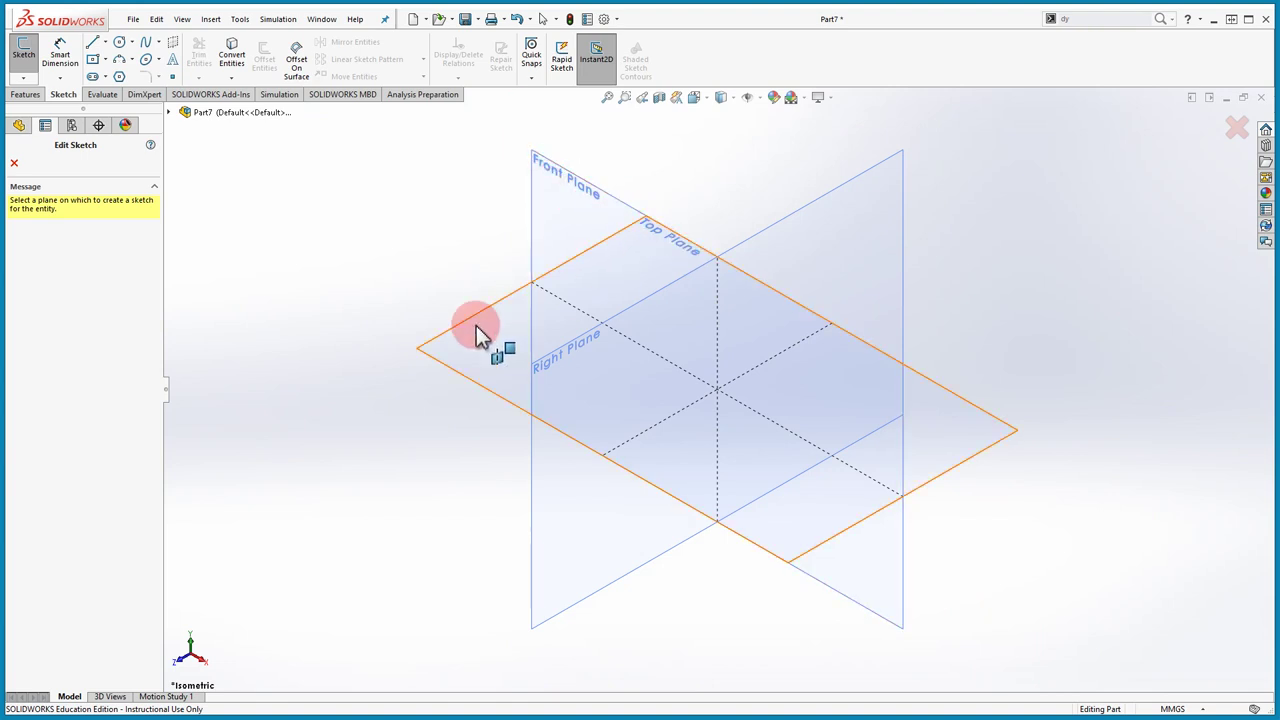
click(477, 326)
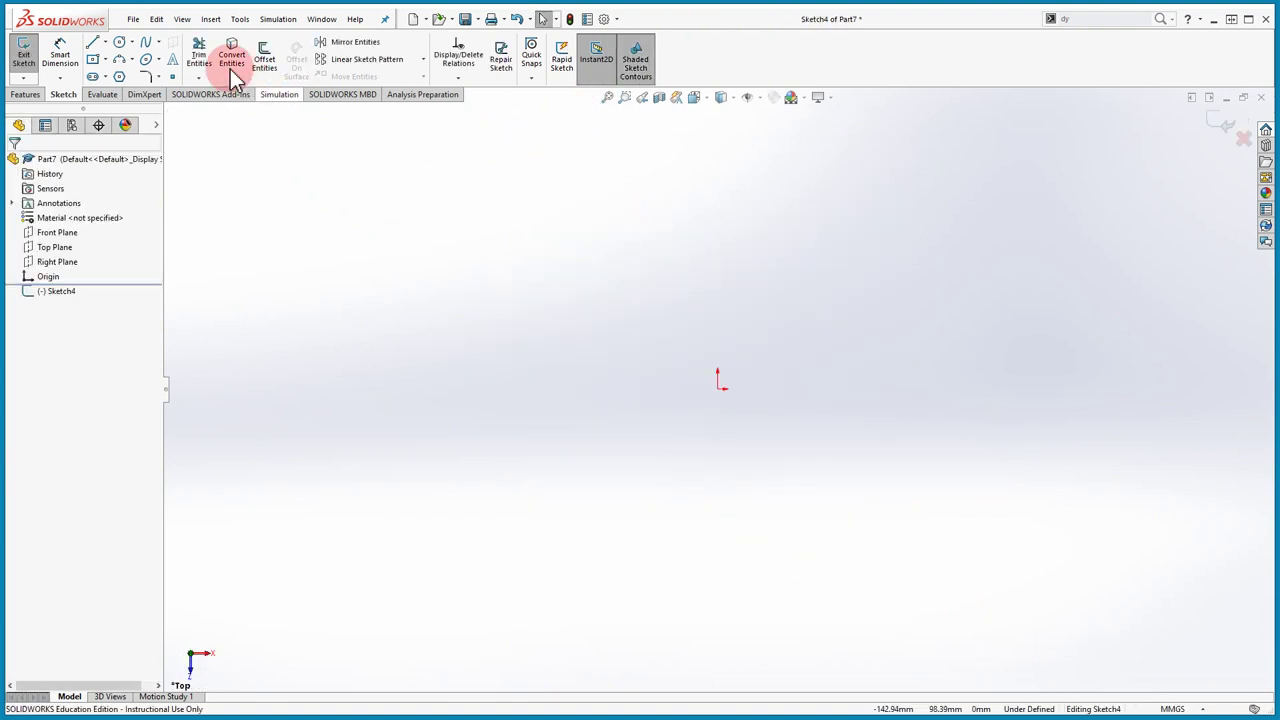
click(119, 42)
click(718, 389)
click(836, 330)
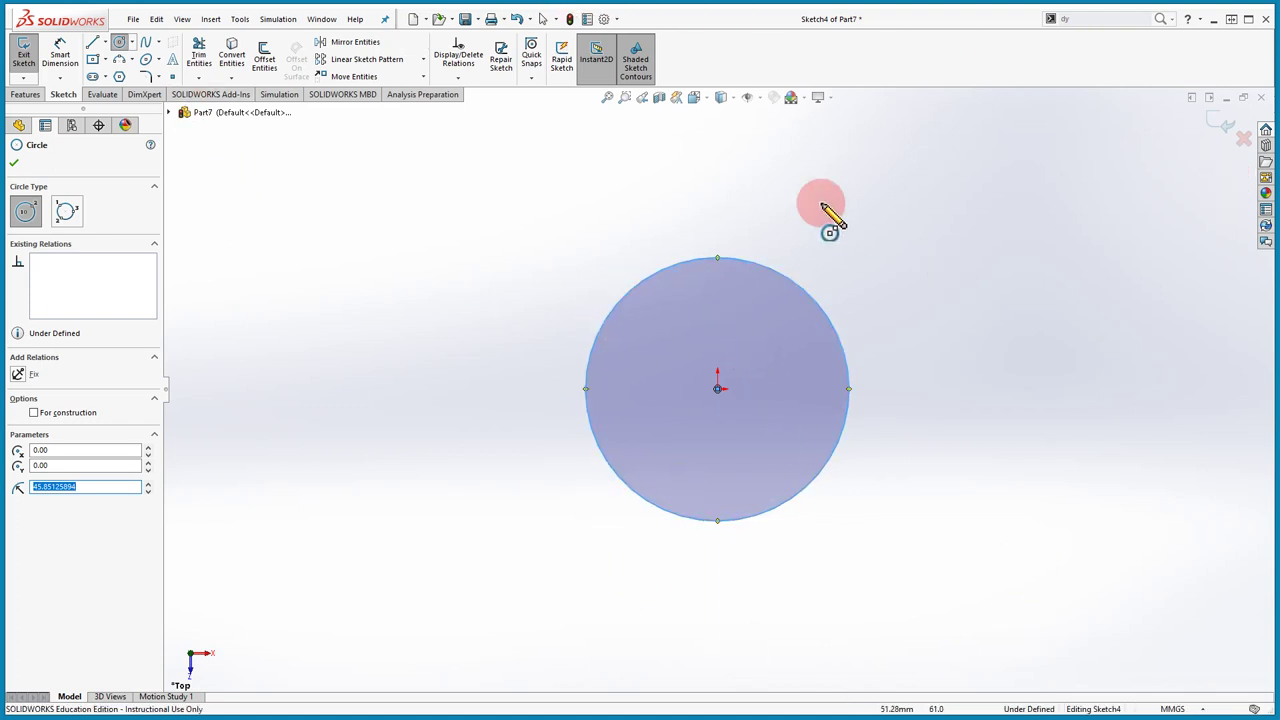
key(Escape)
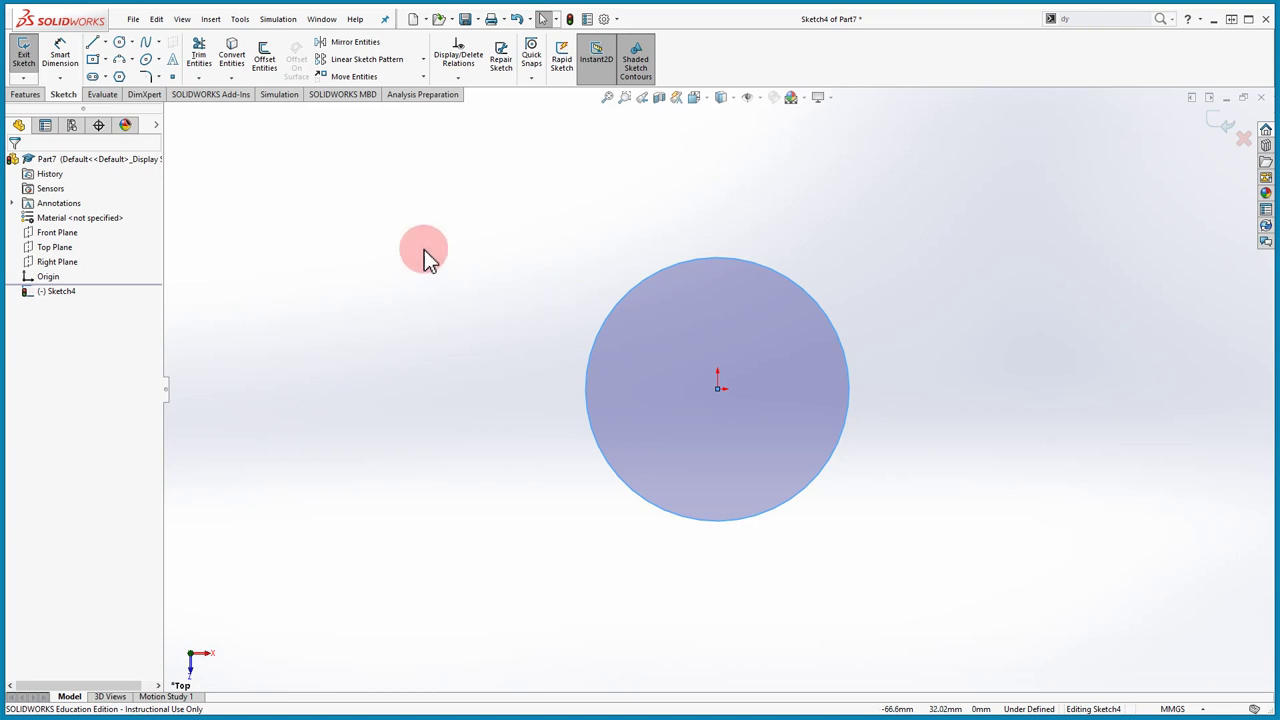
Step: Dimension the circle's diameter with Smart Dimension, set it to 50 mm and leave the dimension tool
click(60, 55)
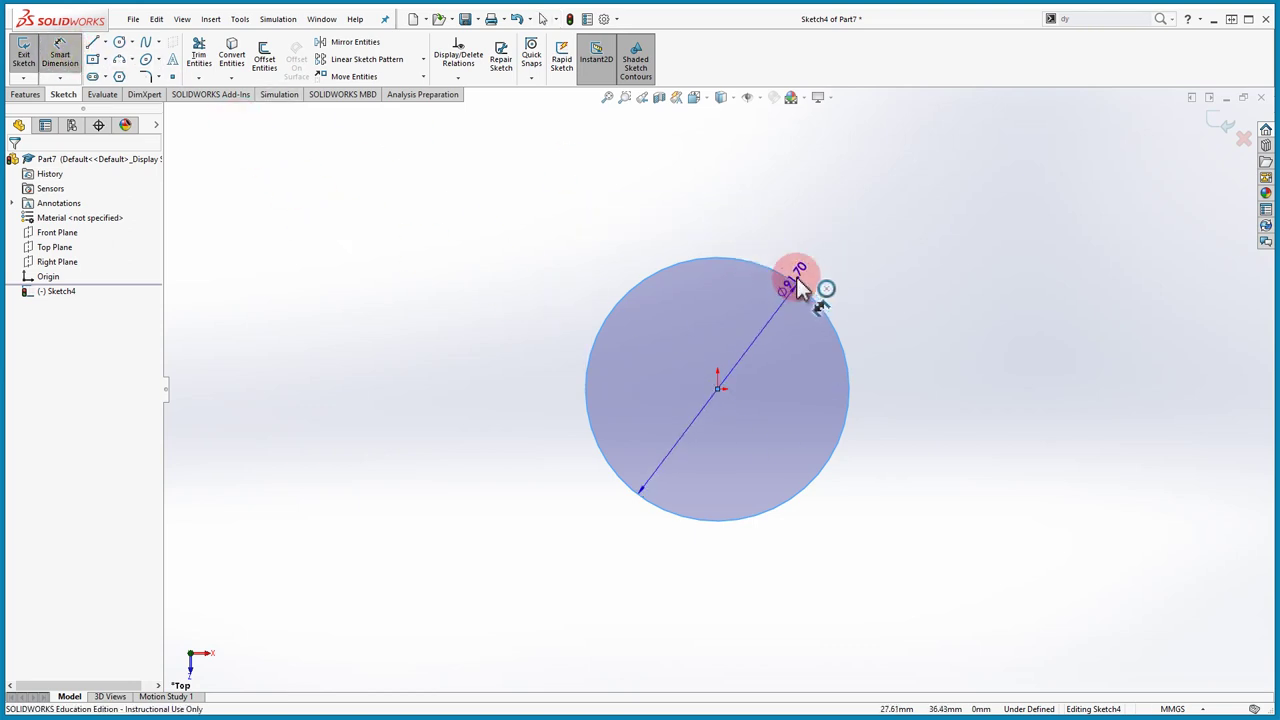
click(918, 229)
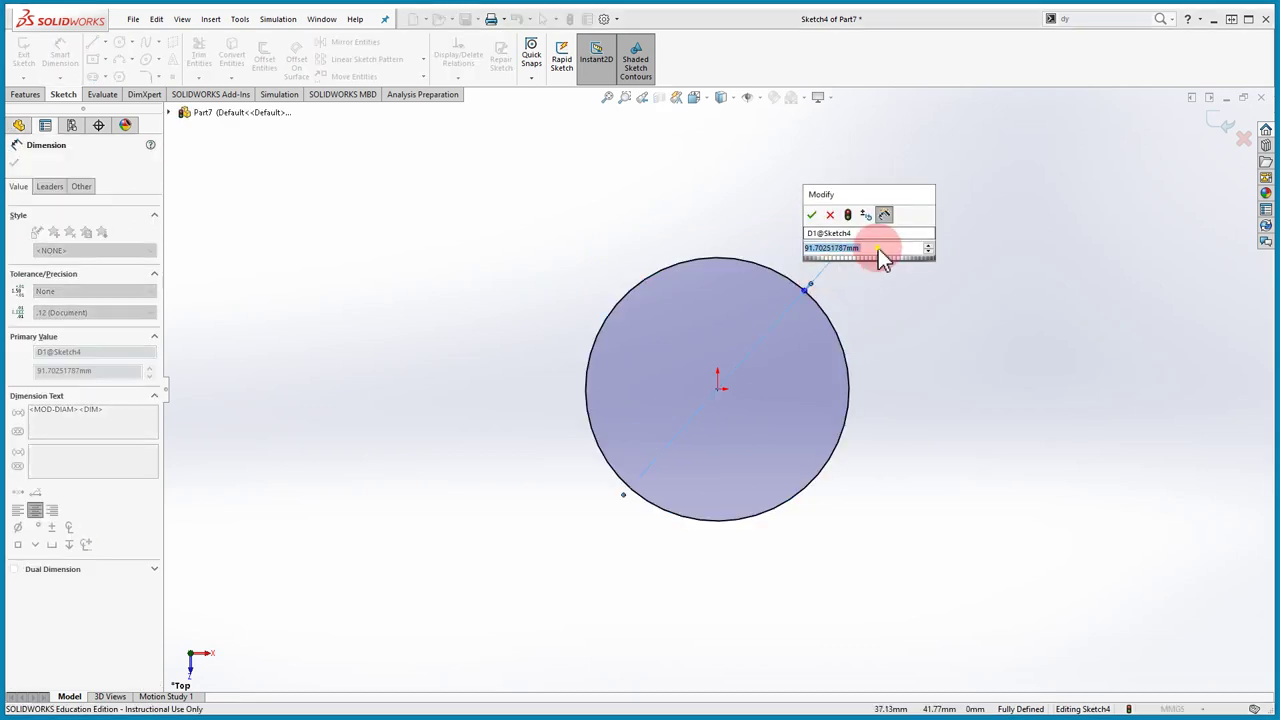
text(50)
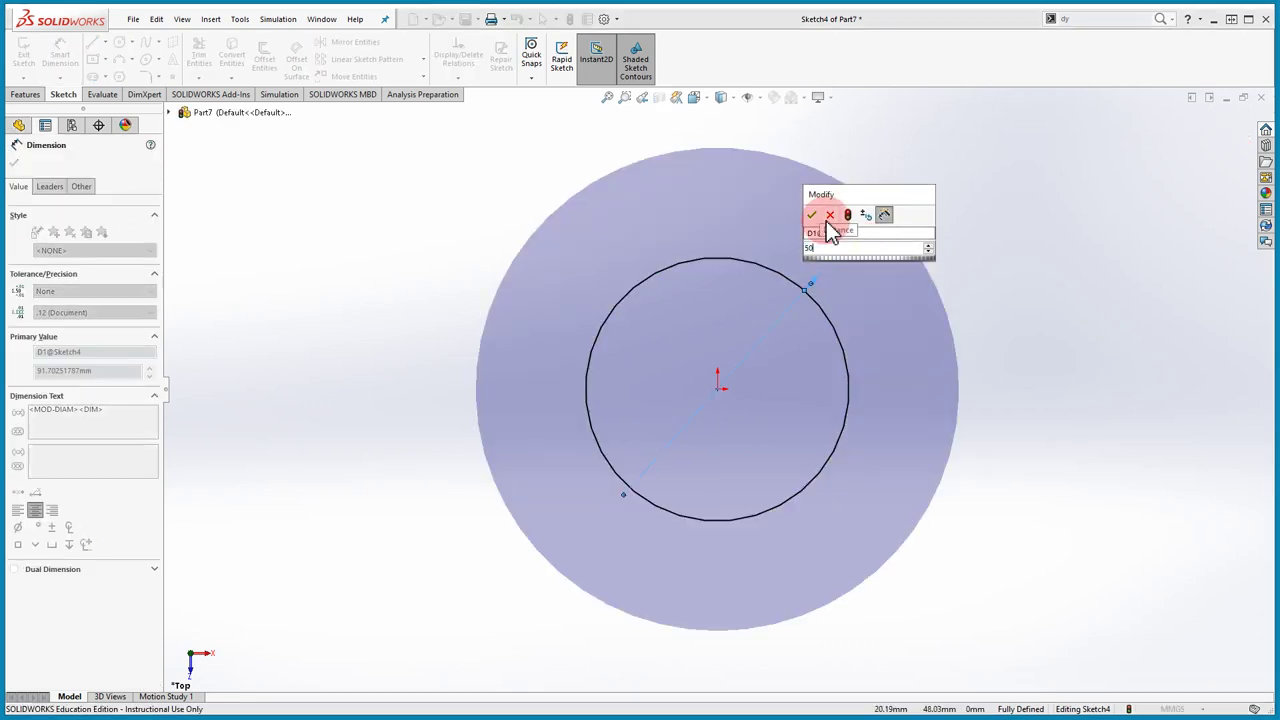
key(Return)
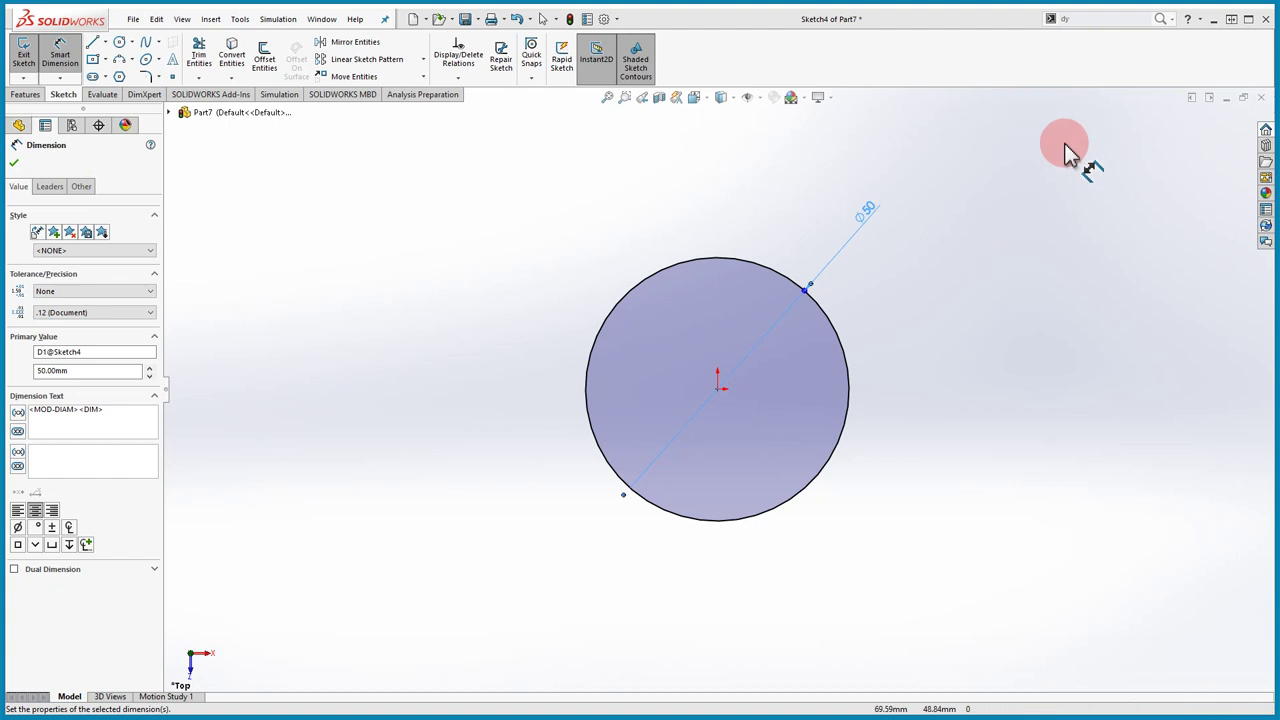
click(670, 362)
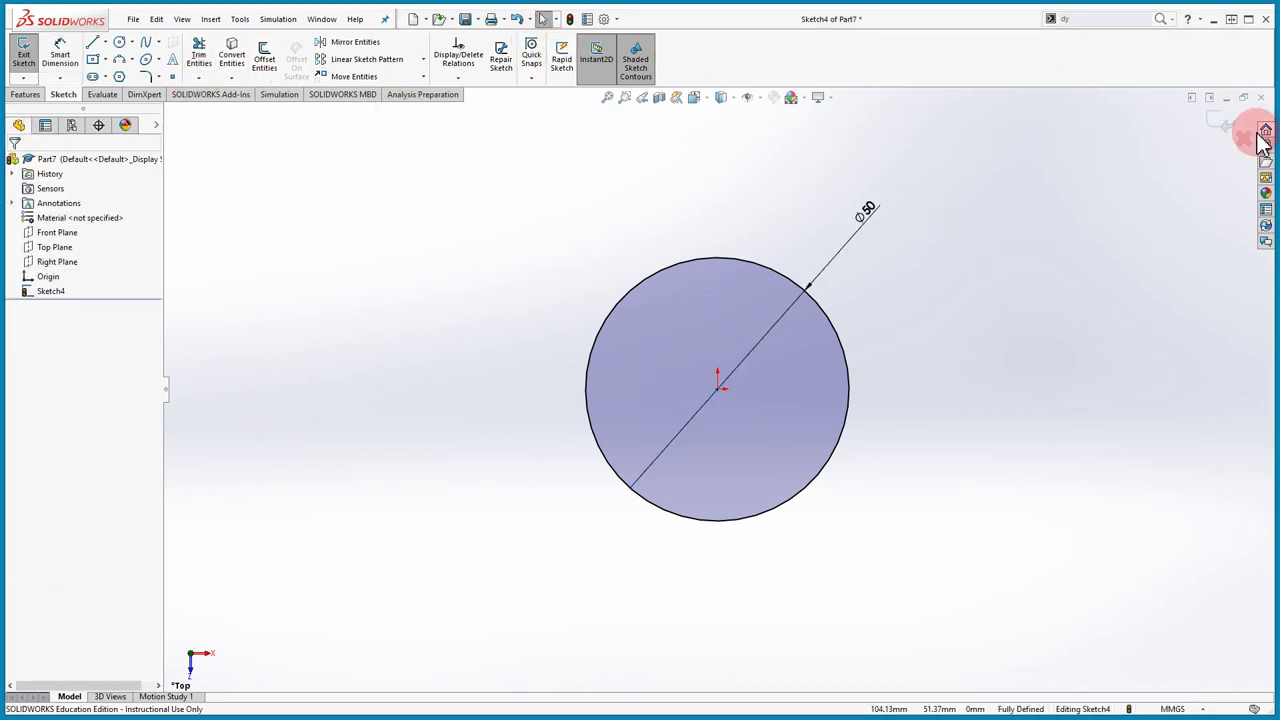
Step: Discard the circle sketch and start a new sketch on the Top Plane
click(1242, 139)
click(652, 372)
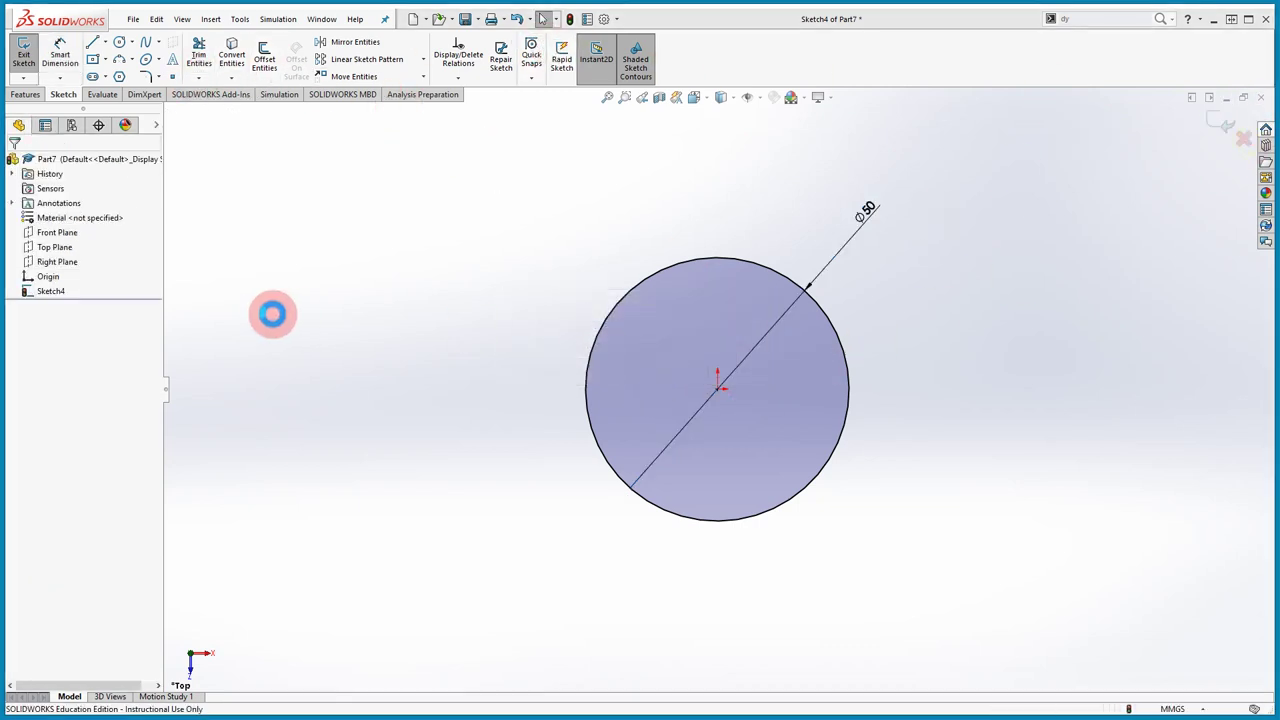
click(22, 46)
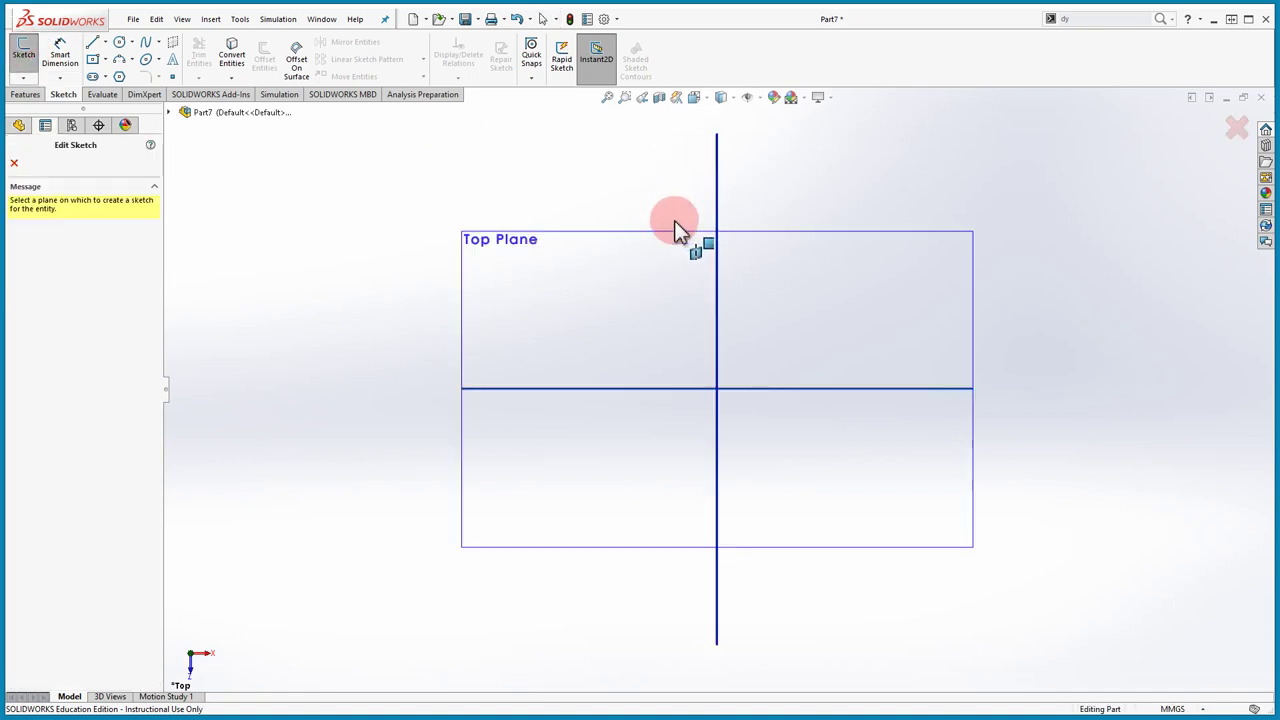
click(579, 268)
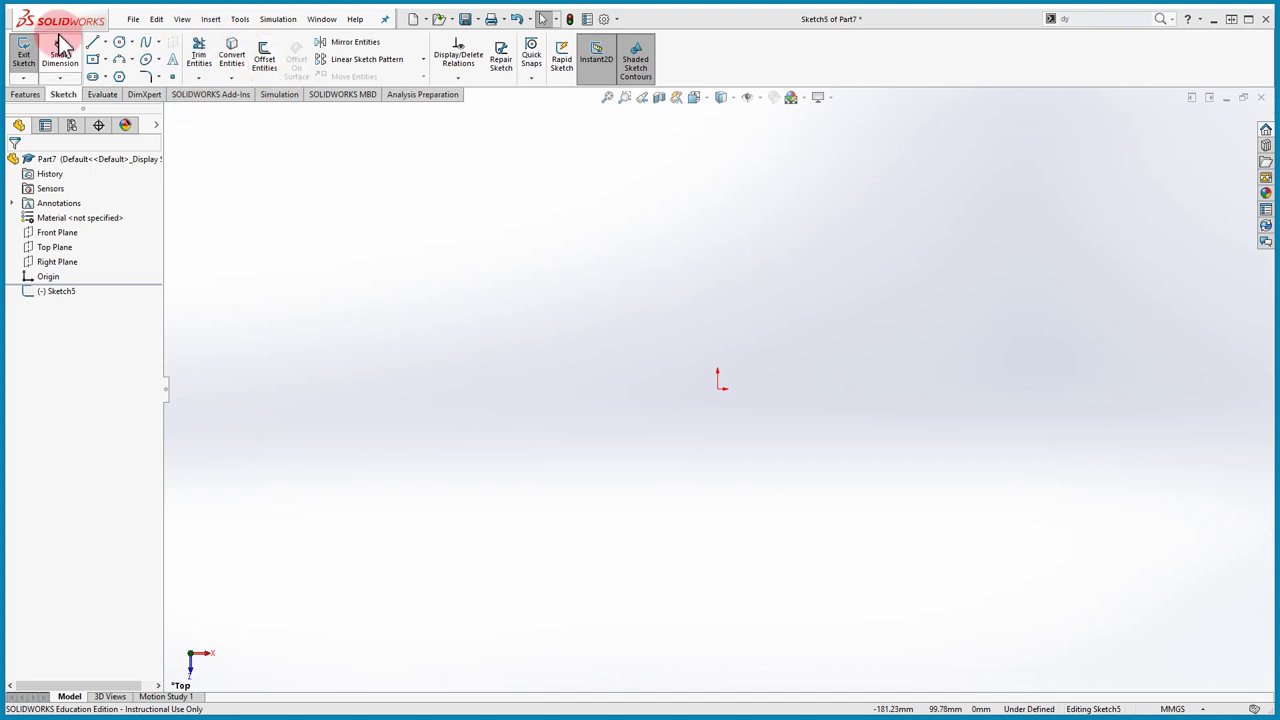
Step: Sketch three connected lines: horizontally about 37 mm from the origin, vertically up about 35 mm, and back about 37 mm to above the origin
click(93, 45)
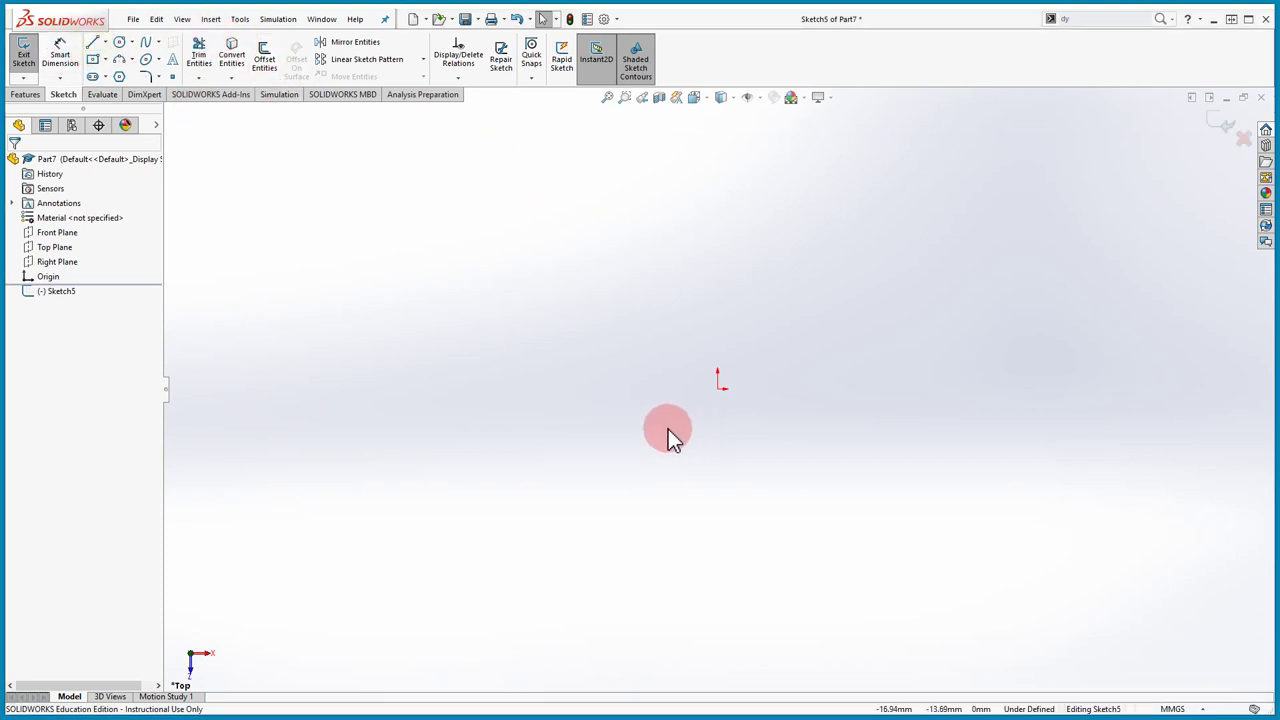
click(93, 48)
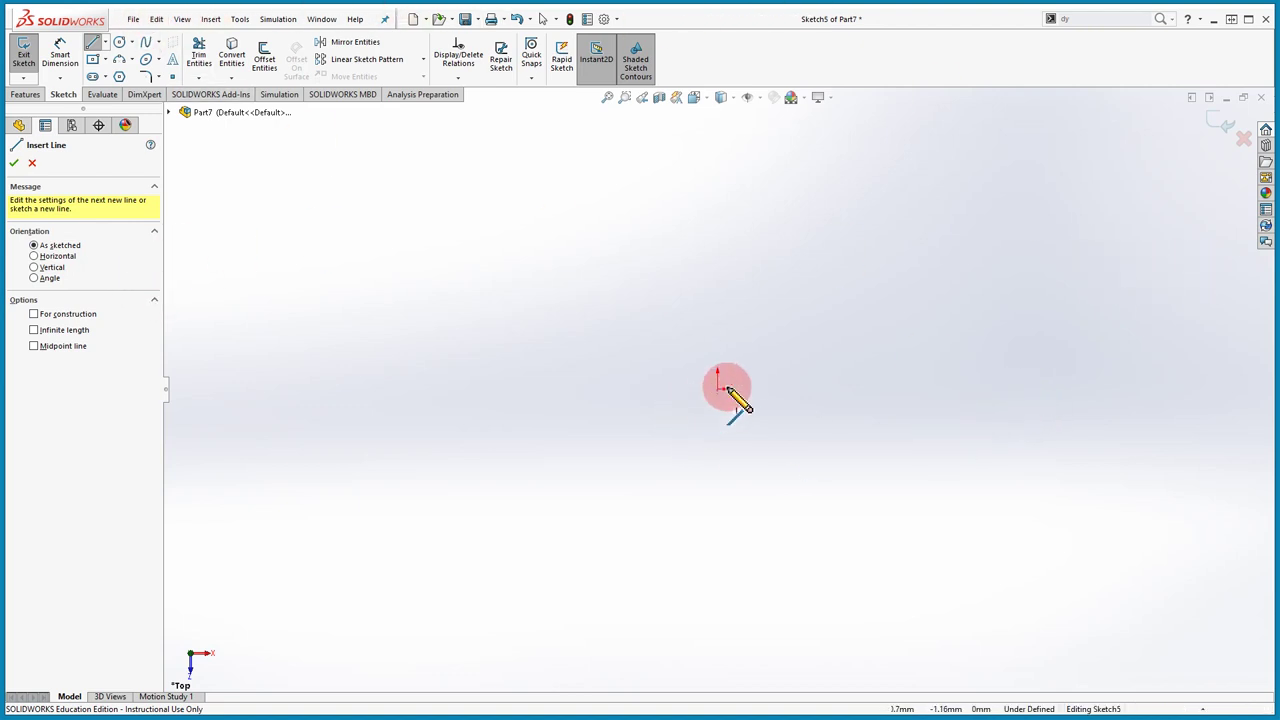
drag(717, 385, 826, 388)
click(824, 388)
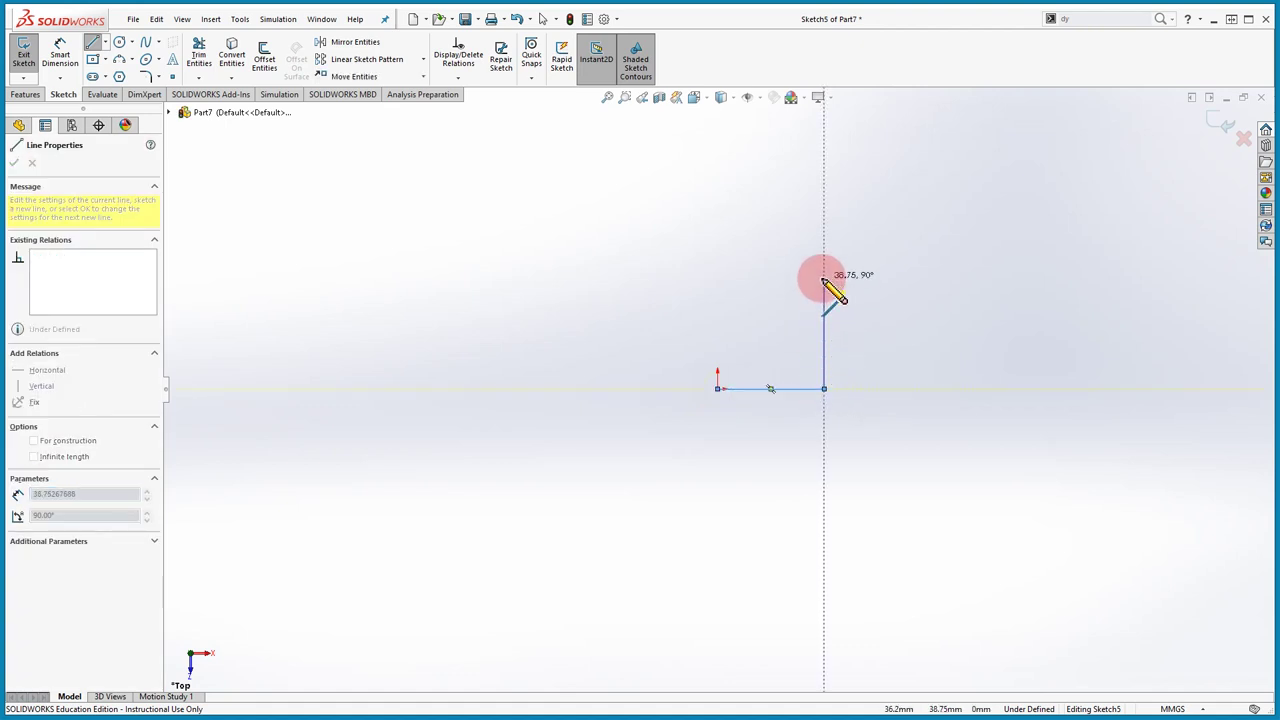
drag(823, 283, 825, 294)
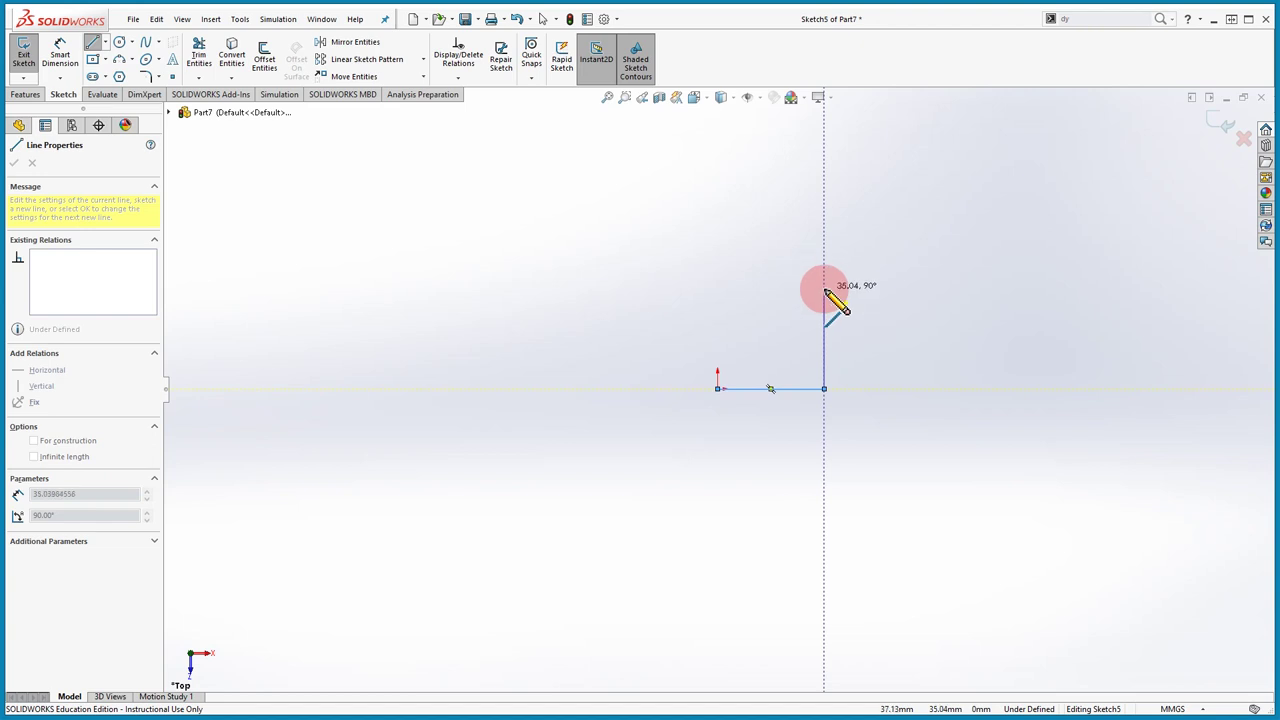
click(824, 290)
mouse_move(736, 296)
mouse_down()
mouse_move(716, 295)
mouse_move(772, 332)
mouse_move(763, 311)
mouse_move(715, 289)
mouse_up()
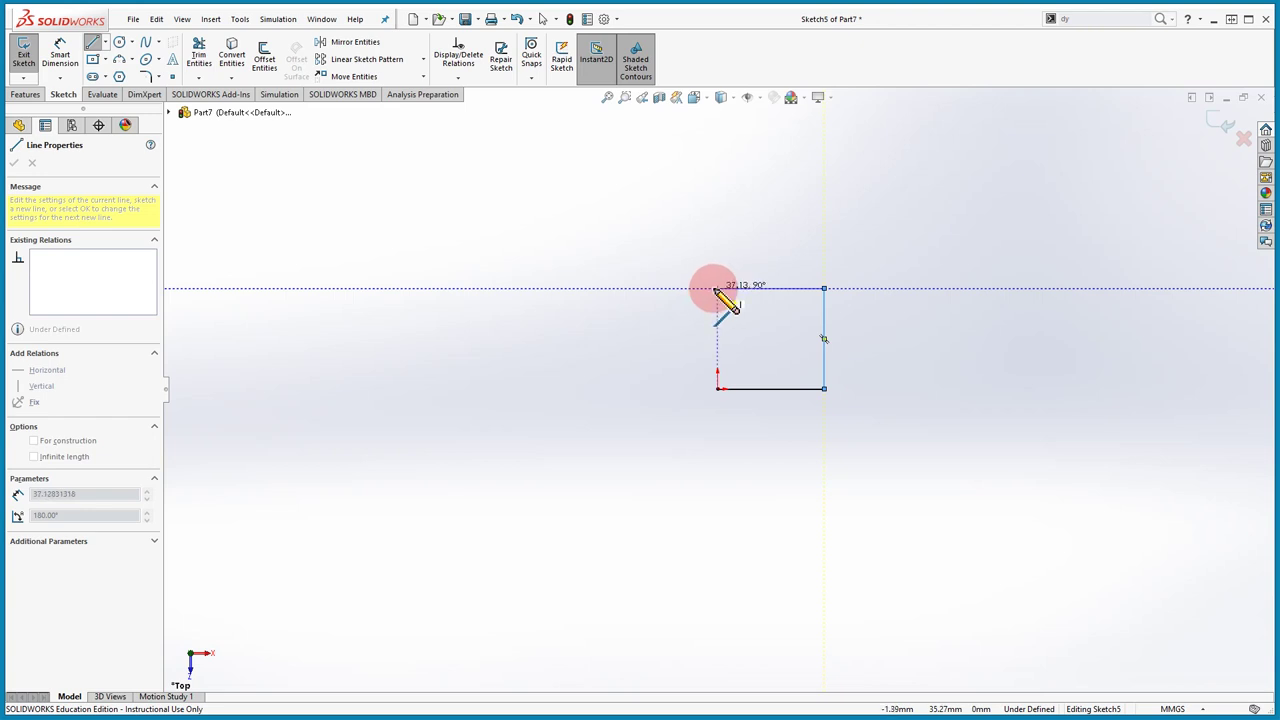
mouse_move(717, 289)
mouse_down()
mouse_move(366, 106)
mouse_move(86, 43)
mouse_move(95, 58)
mouse_move(94, 42)
mouse_move(114, 46)
mouse_move(175, 88)
mouse_move(671, 277)
mouse_move(746, 293)
mouse_move(720, 290)
mouse_up()
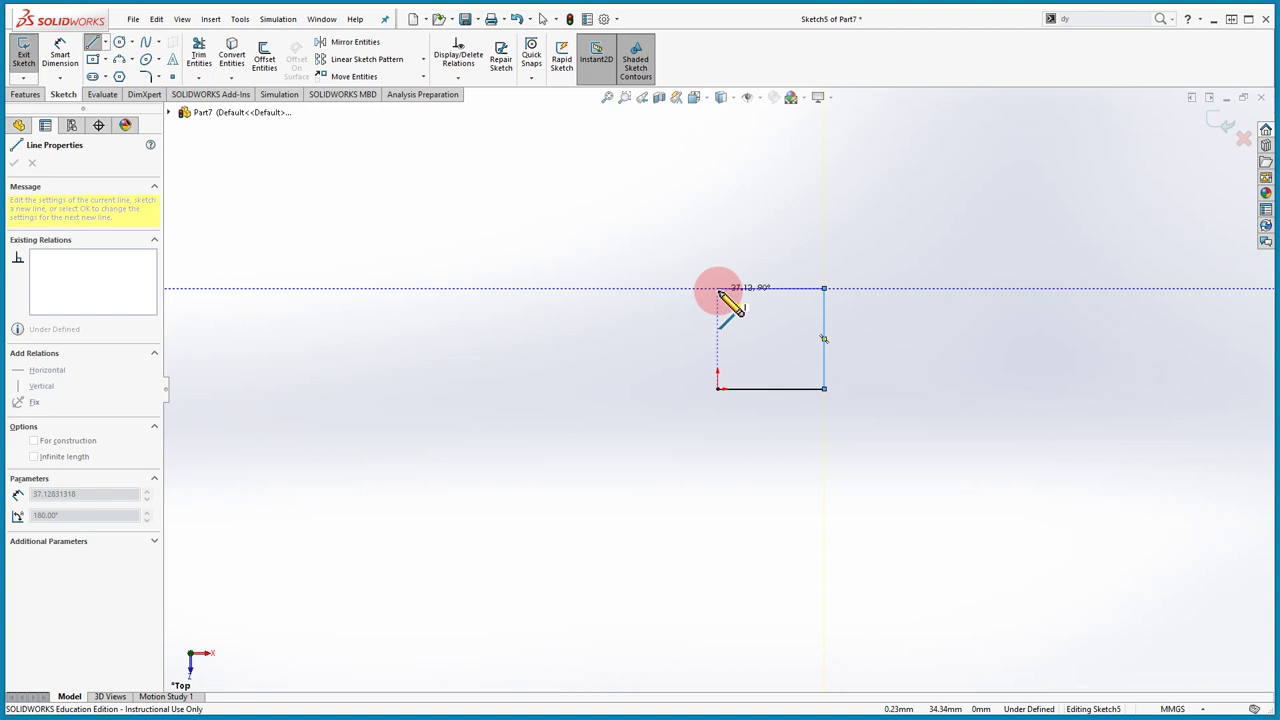
mouse_move(720, 290)
mouse_down()
mouse_move(724, 252)
mouse_move(738, 252)
mouse_move(743, 265)
mouse_move(718, 270)
mouse_move(728, 293)
mouse_move(717, 288)
mouse_up()
right_click(748, 229)
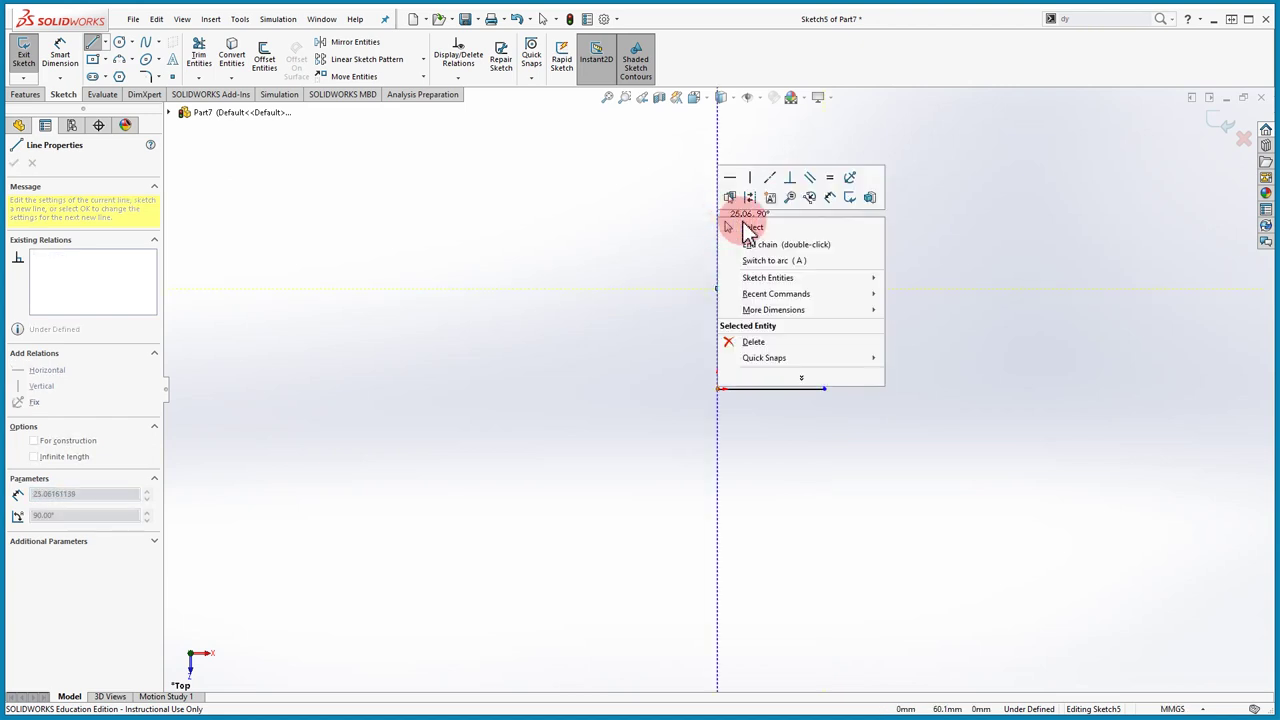
click(751, 228)
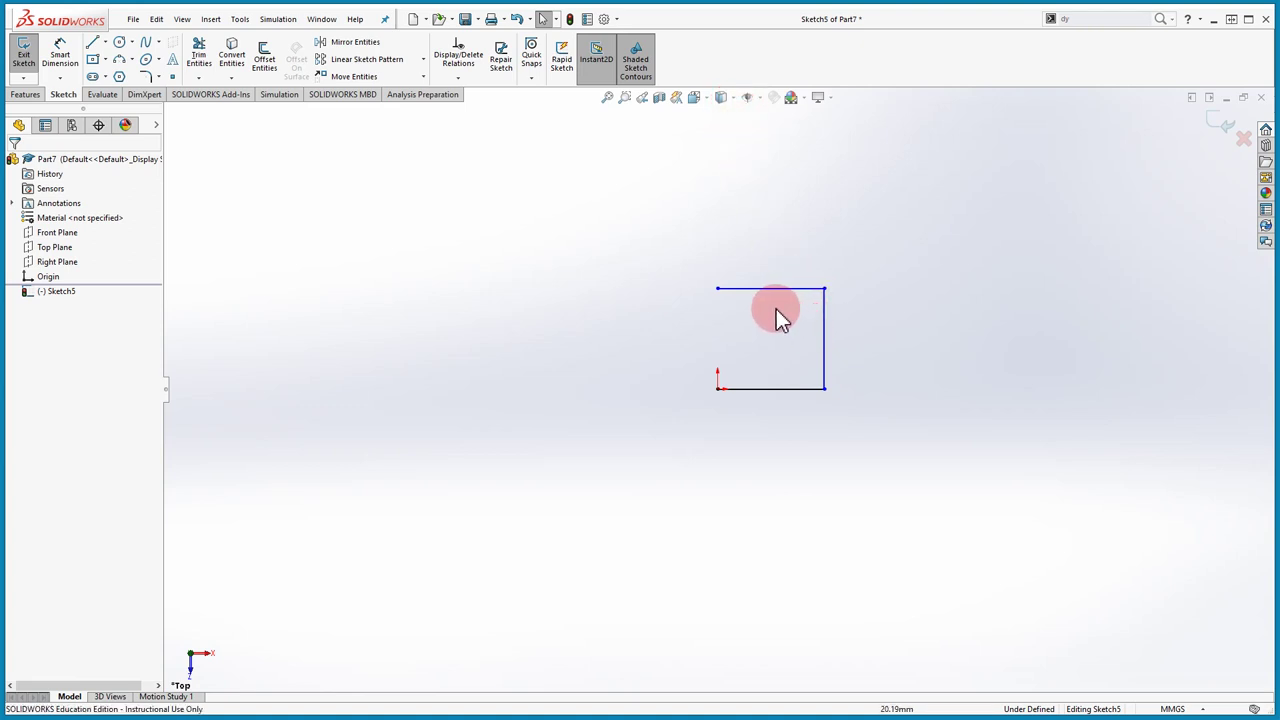
Step: Show the sketch relations and test the upper line by moving its open endpoint outward and back above the origin
click(750, 98)
click(474, 88)
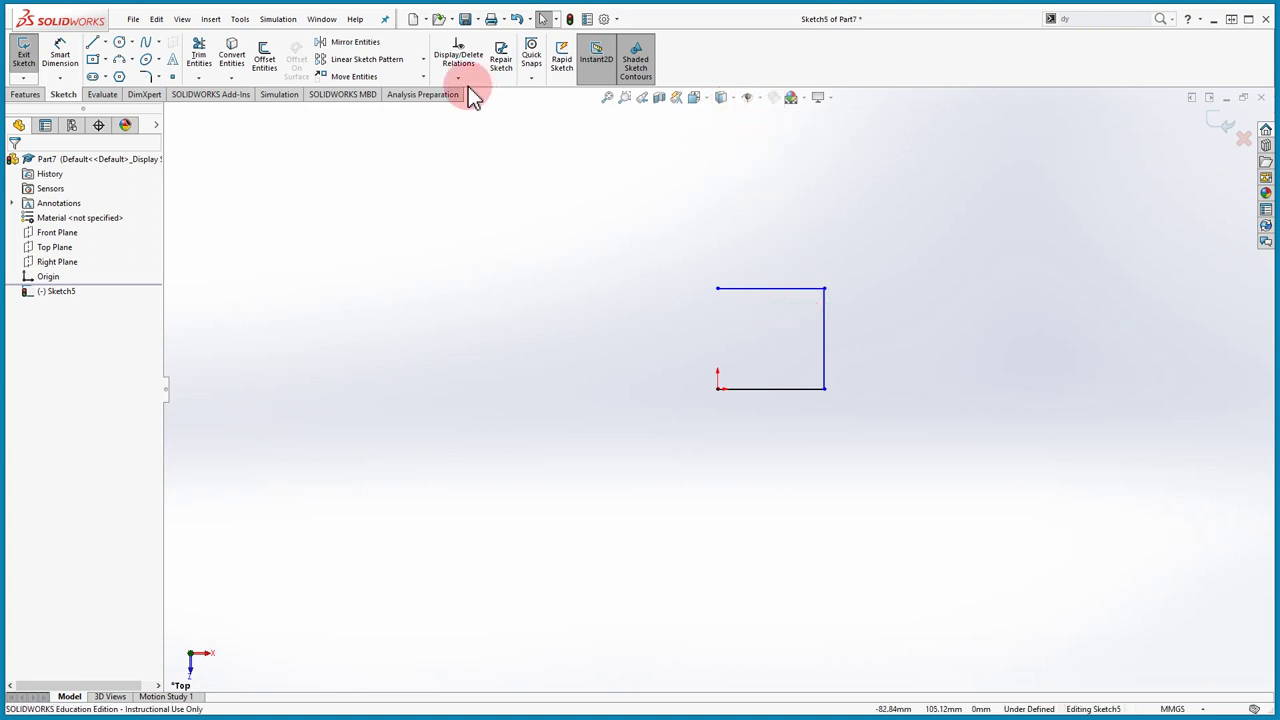
click(761, 99)
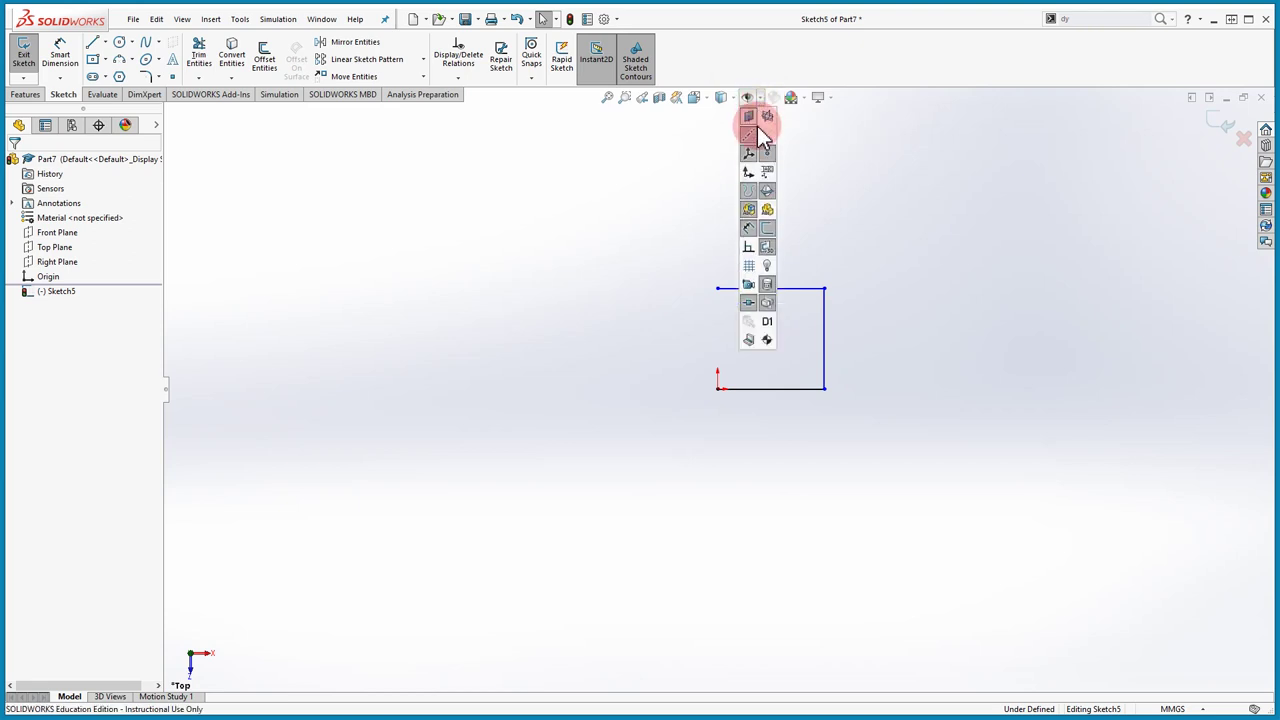
click(762, 256)
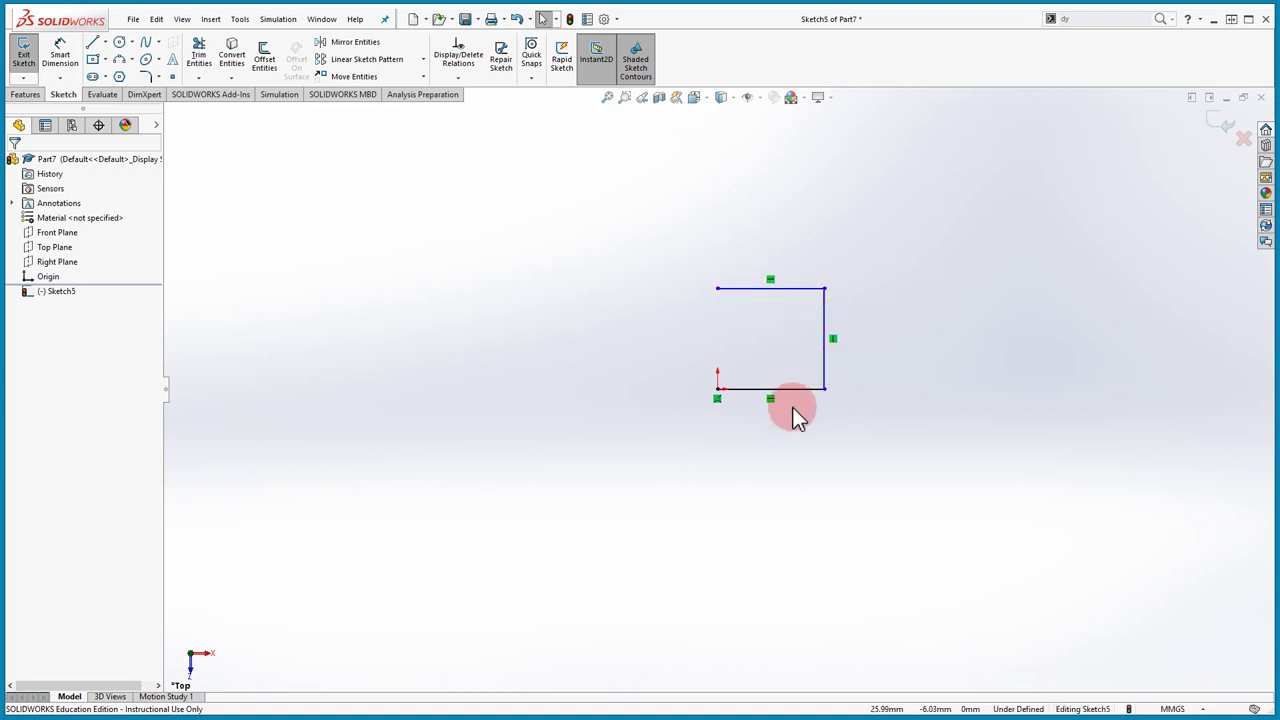
drag(720, 292, 670, 292)
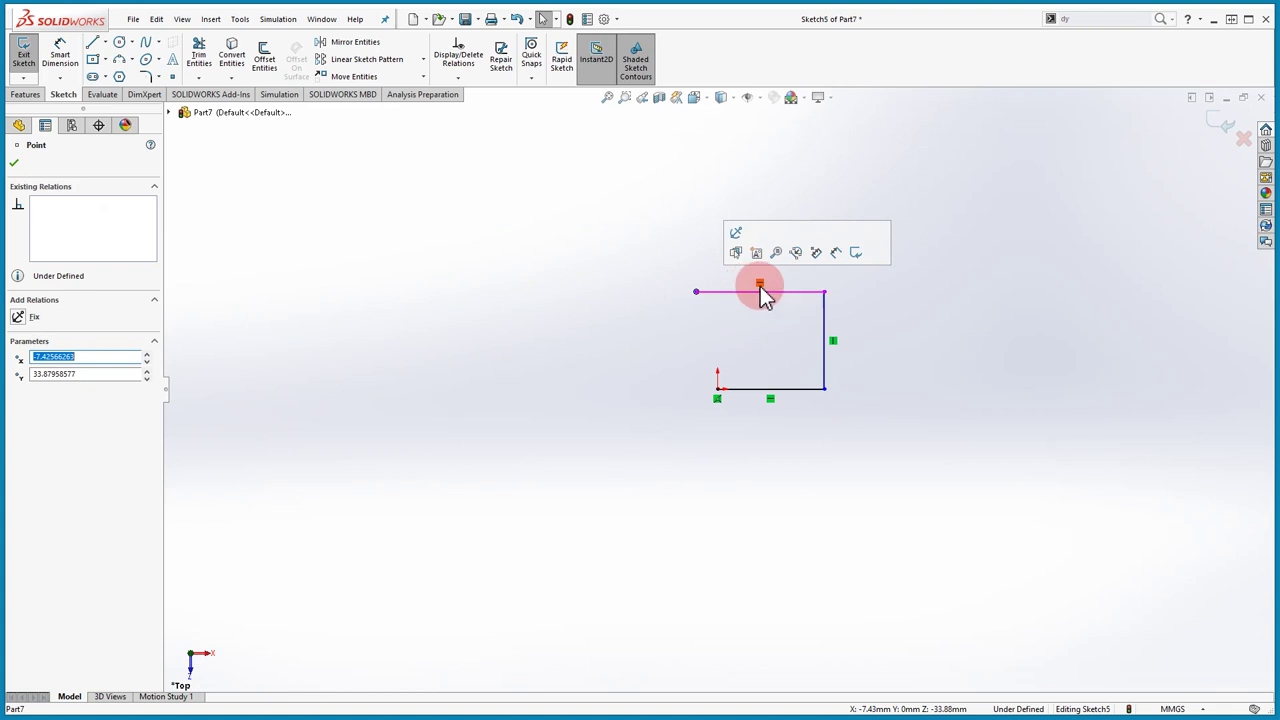
mouse_move(696, 291)
mouse_down()
mouse_move(752, 294)
mouse_move(721, 289)
mouse_up()
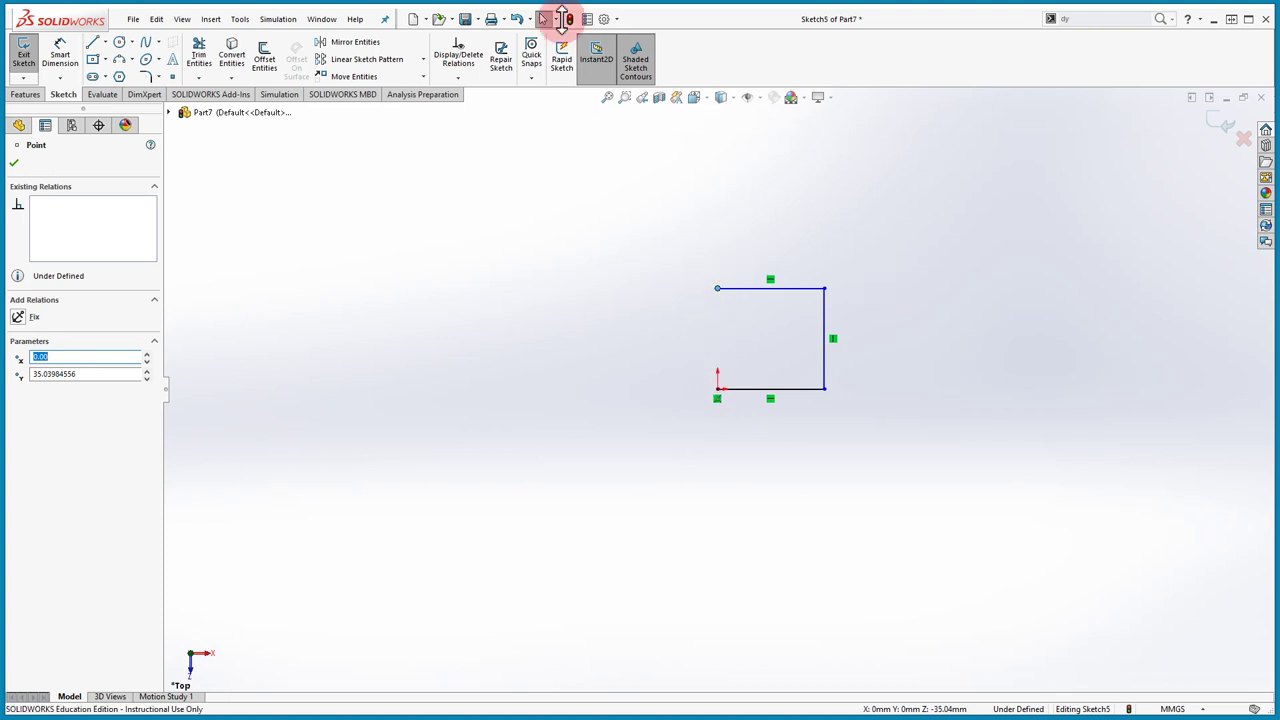
Step: Close the profile with a vertical line about 35 mm long from the upper line's open endpoint to the origin
click(95, 46)
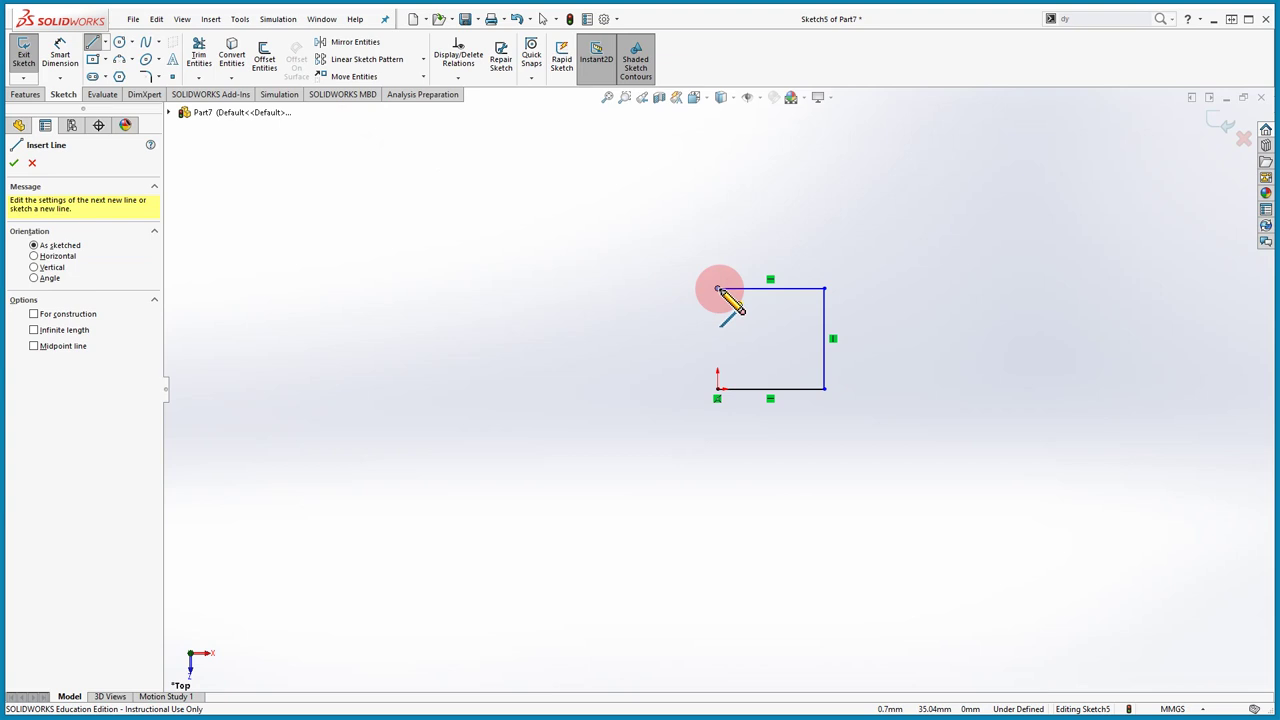
click(717, 289)
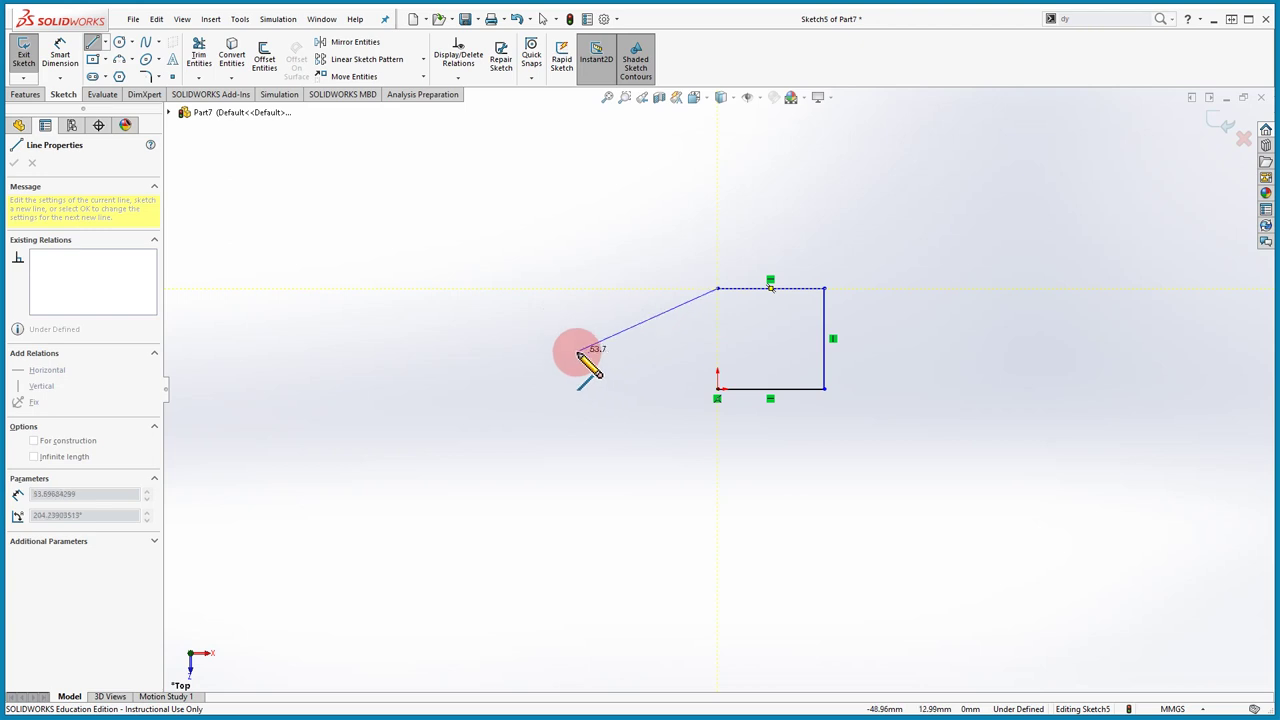
click(716, 389)
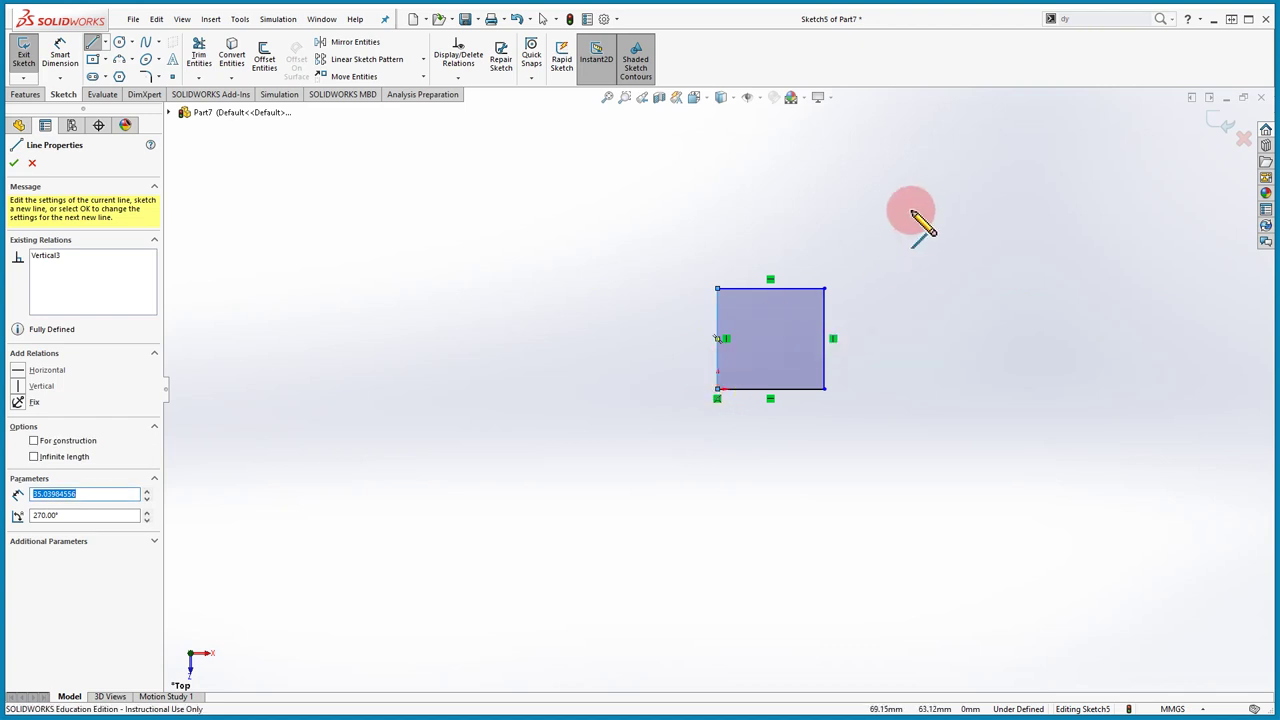
key(Escape)
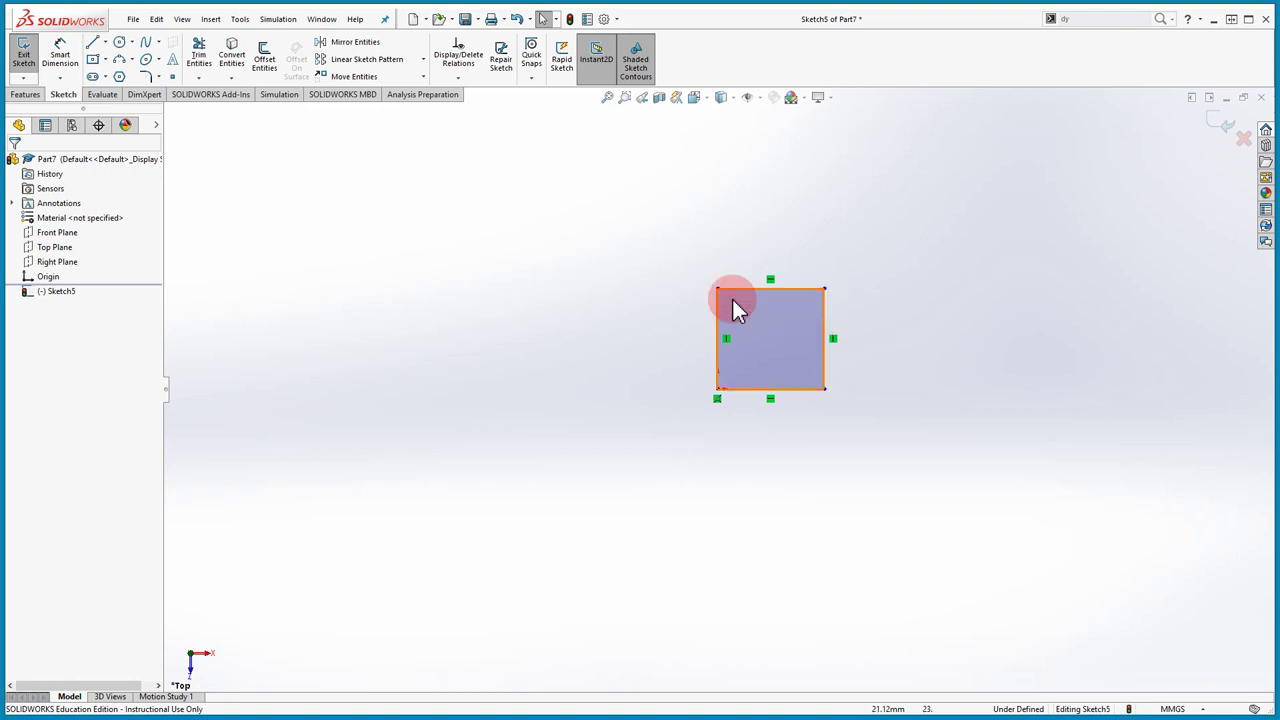
Step: Sketch an open shape of four slanted lines beside the square, toggling Shaded Sketch Contours off and on before and after drawing it
click(642, 72)
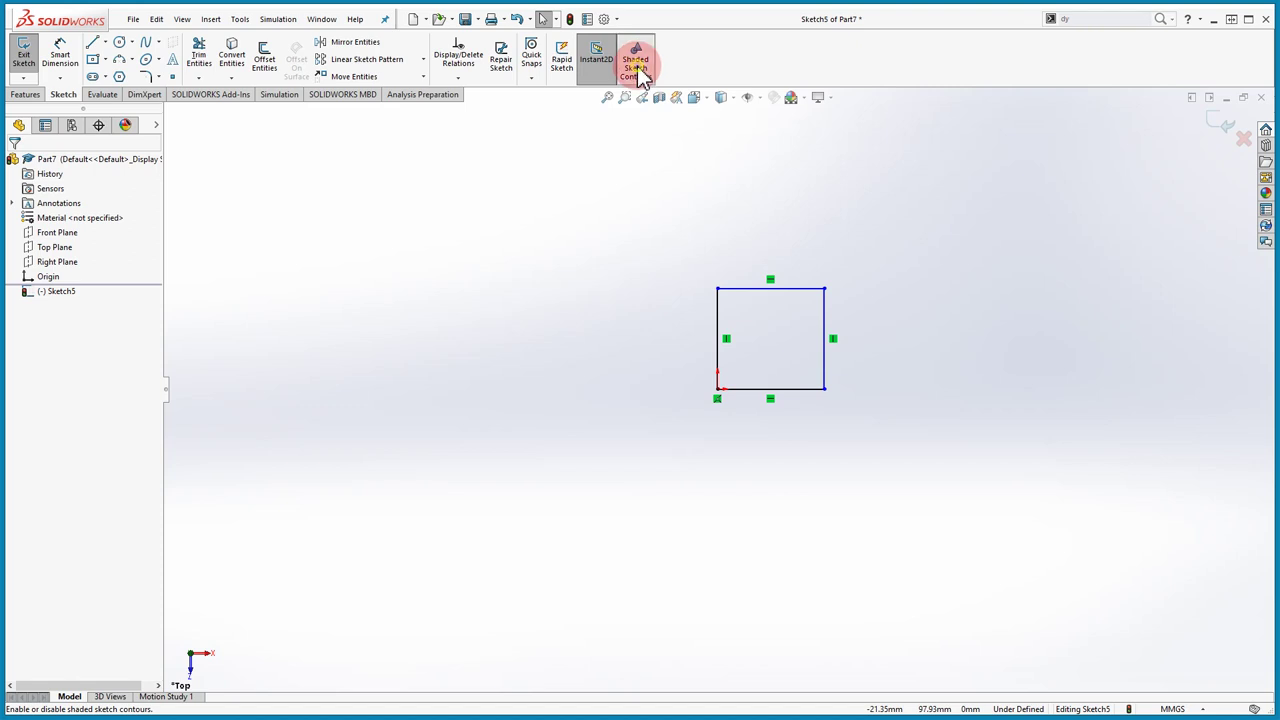
click(640, 70)
click(95, 44)
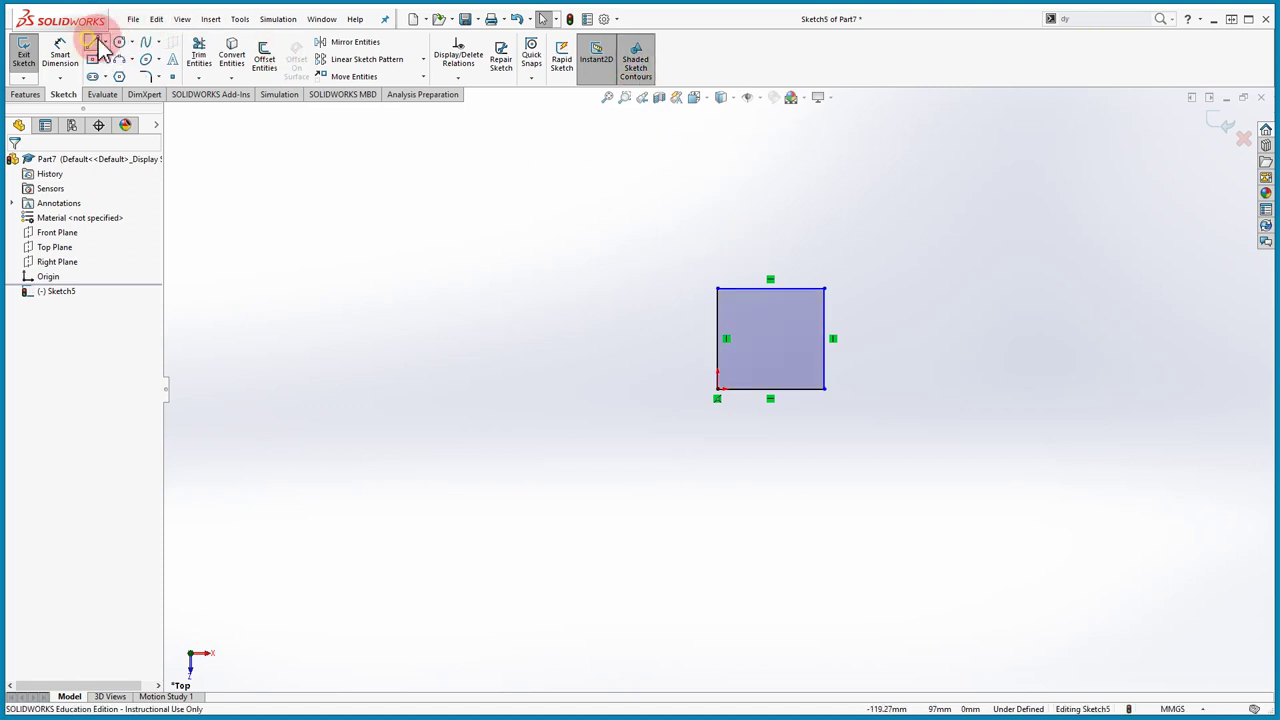
click(394, 318)
click(492, 220)
click(573, 283)
click(513, 383)
click(401, 366)
key(Escape)
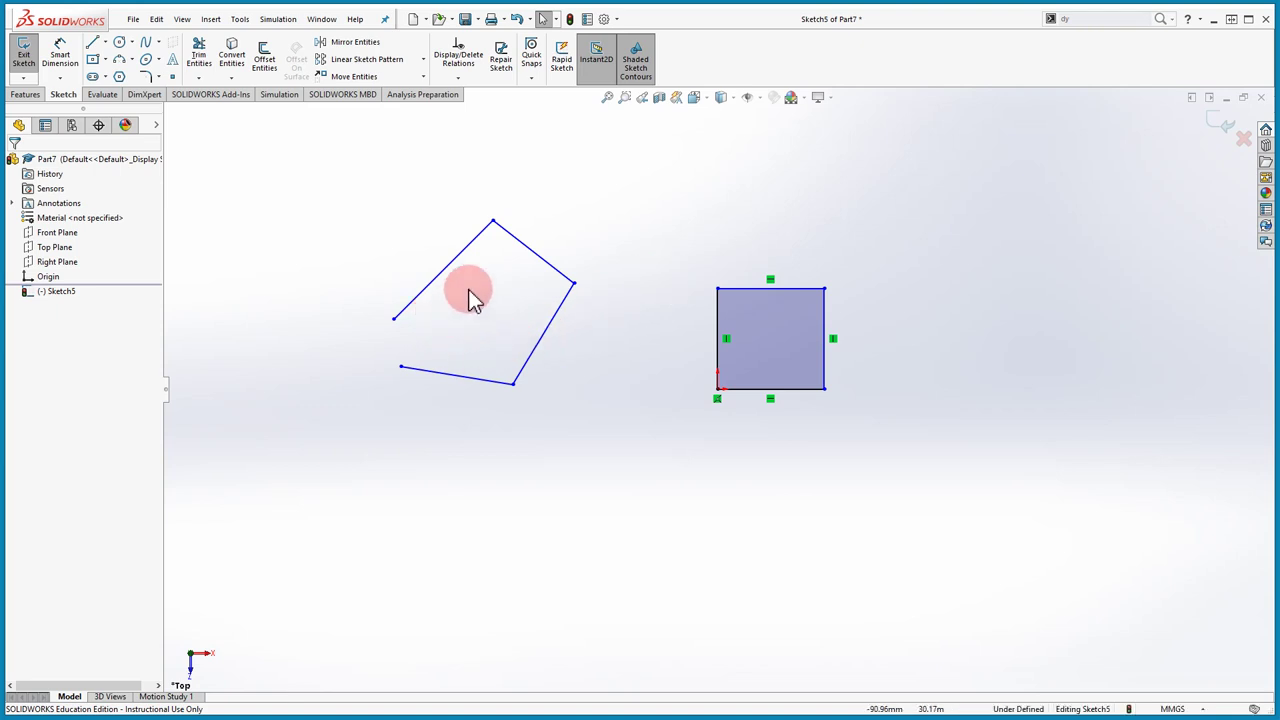
click(632, 62)
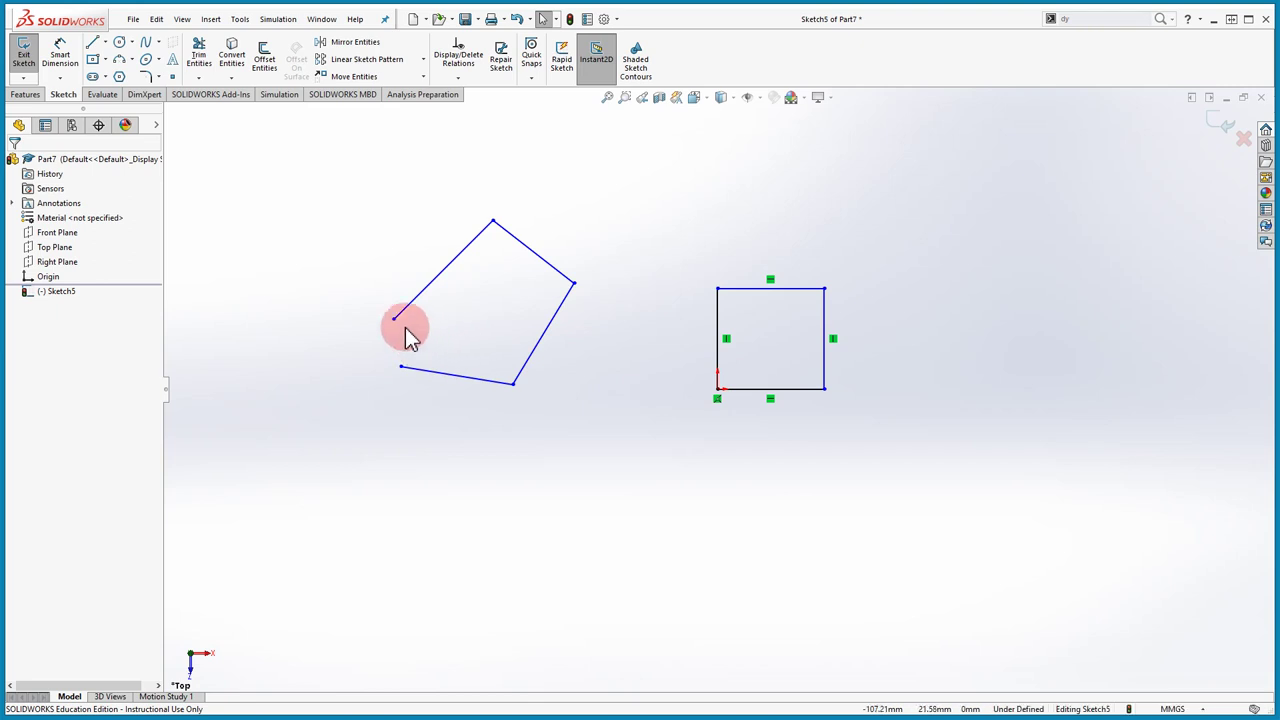
click(632, 62)
Step: Close the four-line shape with a fifth line about 17 mm long, and delete the whole shape
click(92, 43)
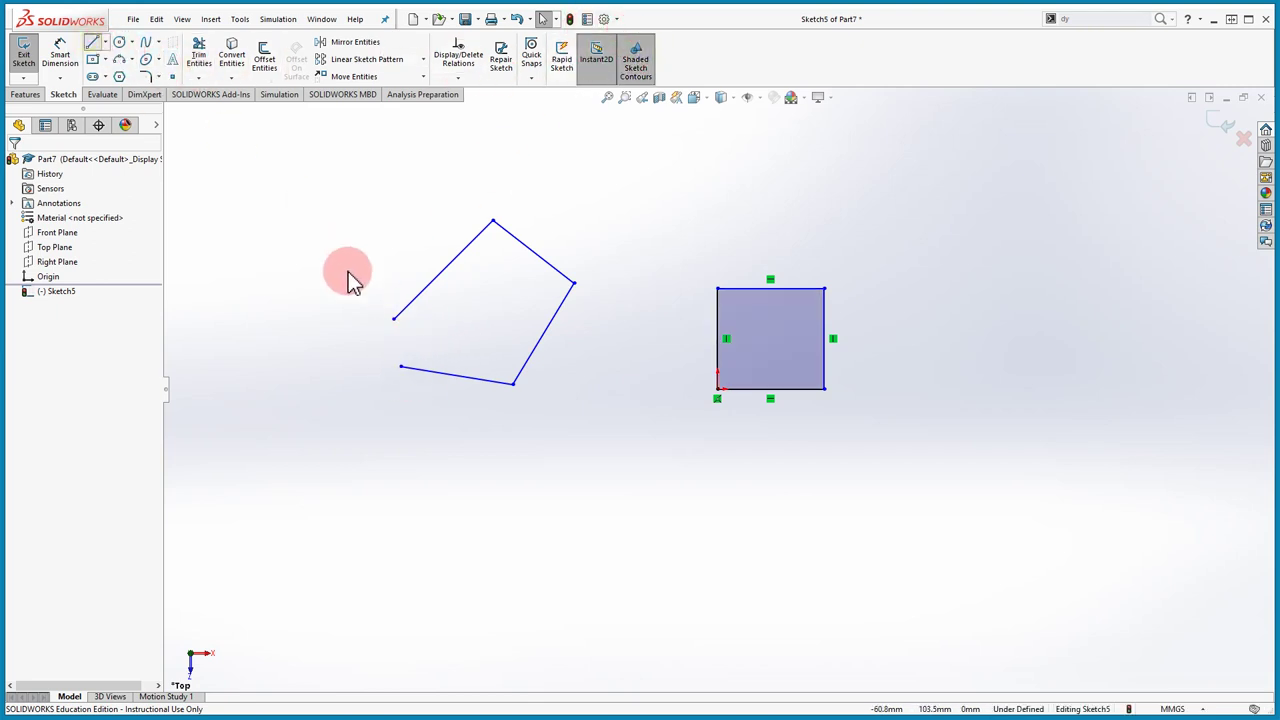
drag(393, 318, 401, 366)
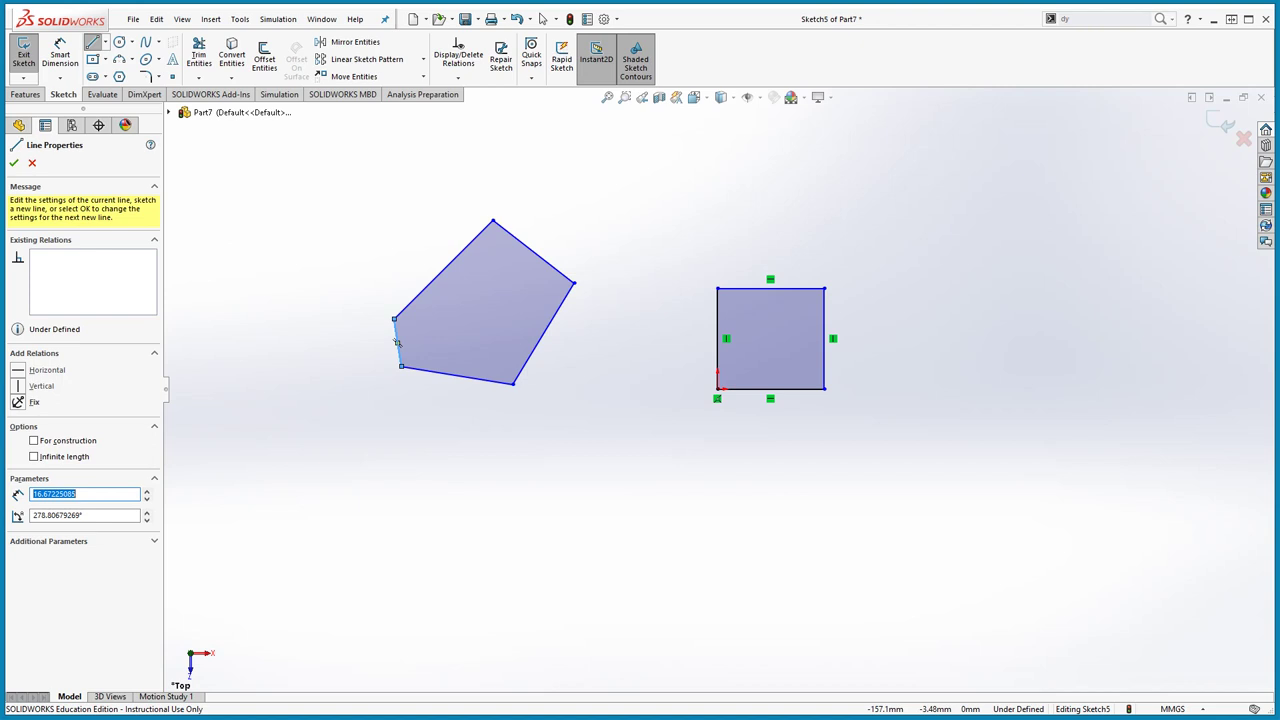
click(813, 336)
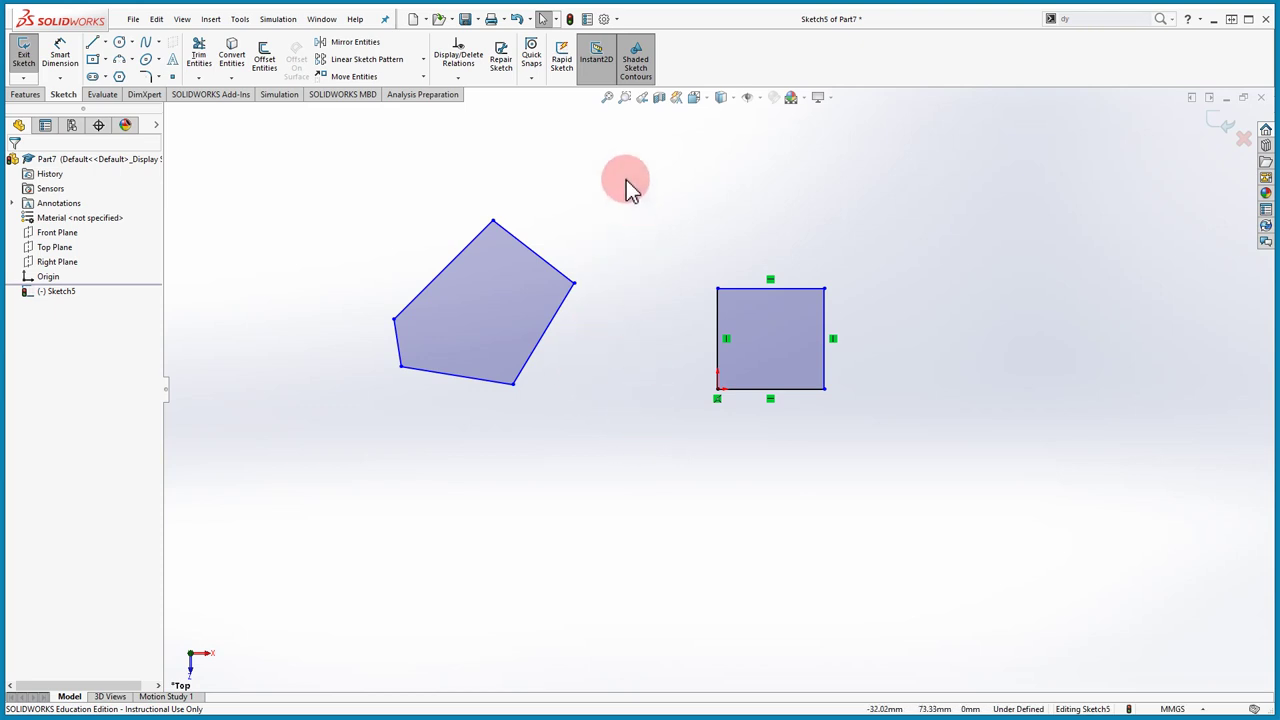
drag(626, 179, 280, 479)
key(Delete)
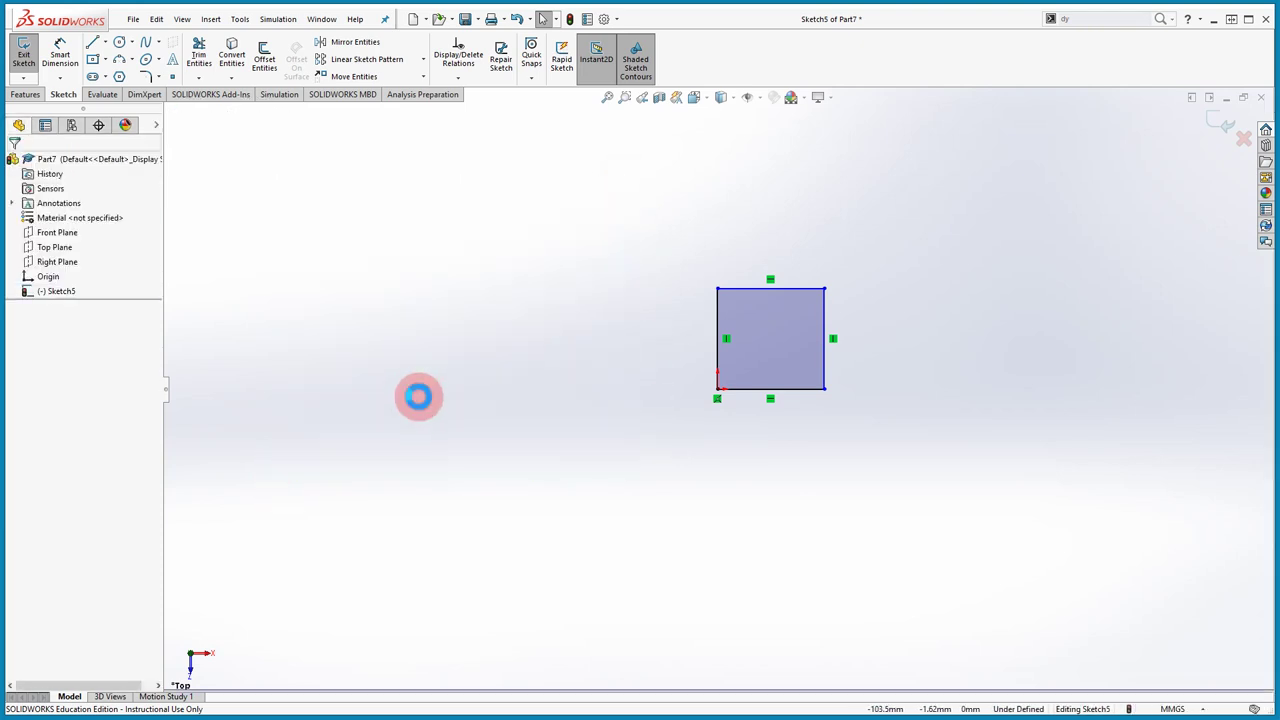
Step: Move the profile's upper corner opposite the origin to reshape it into a rectangle about 38 mm by 25 mm
scroll(833, 360, down, 5)
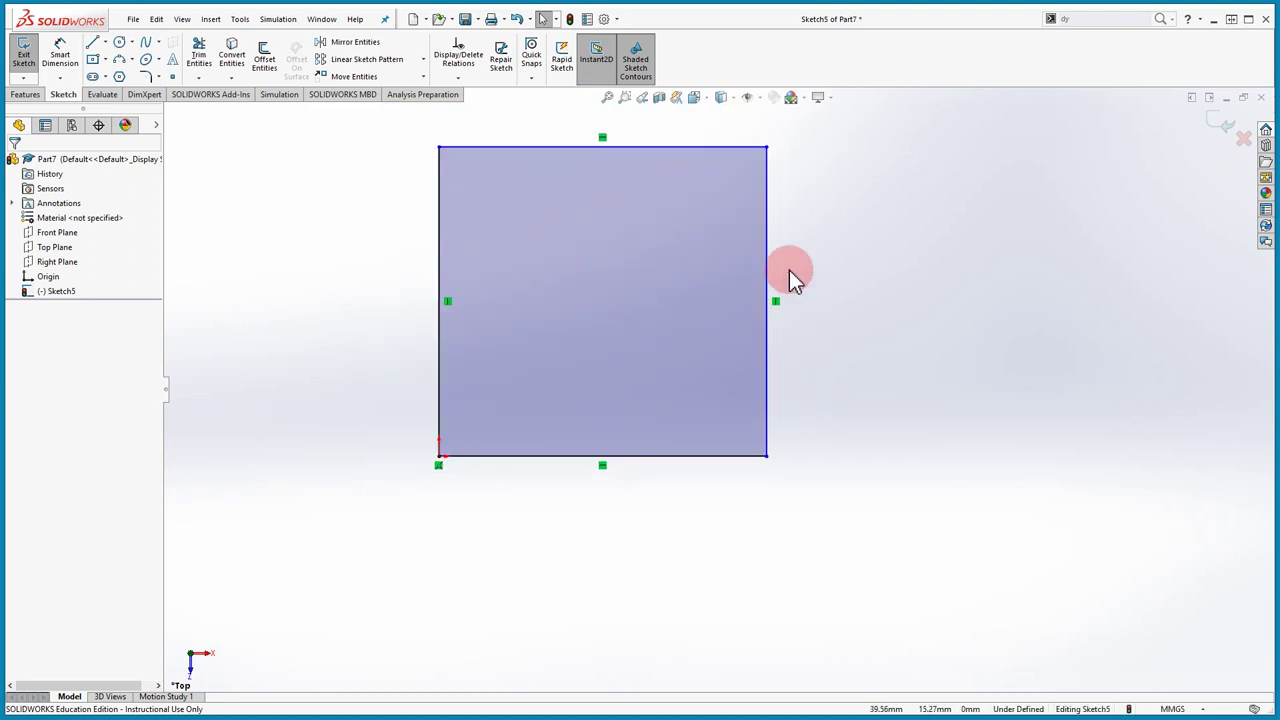
scroll(780, 228, down, 1)
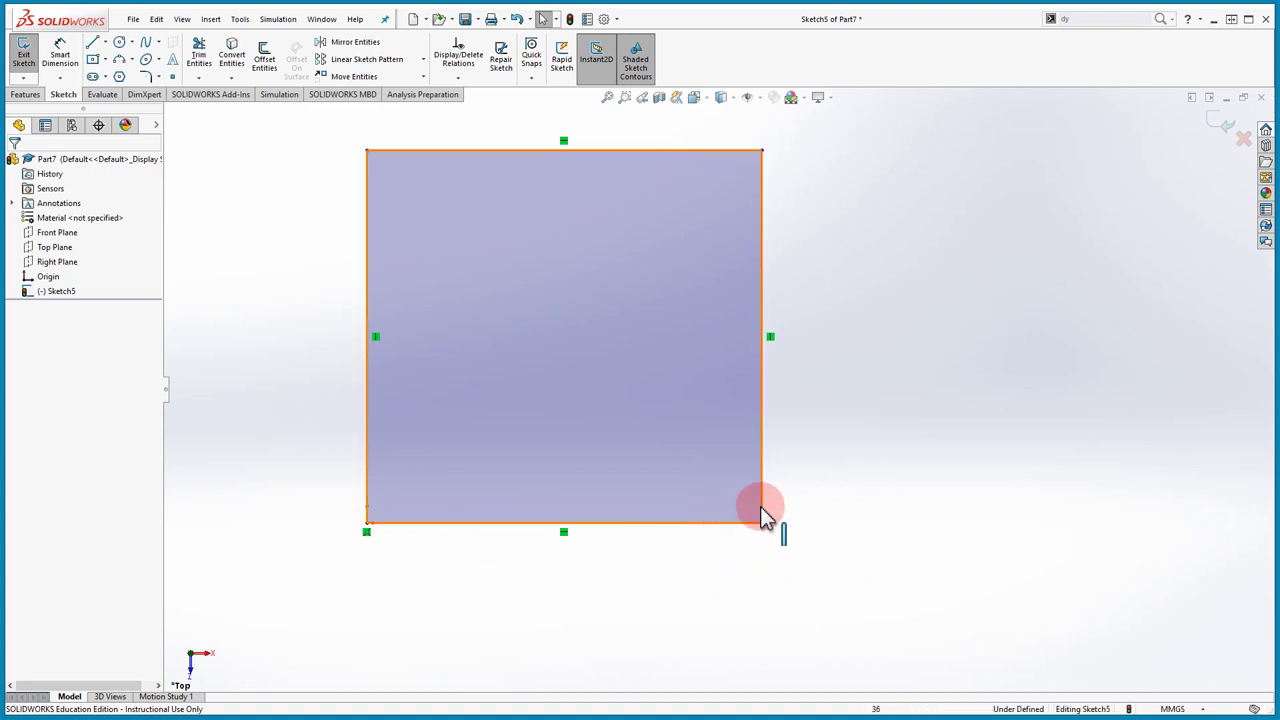
drag(367, 523, 771, 252)
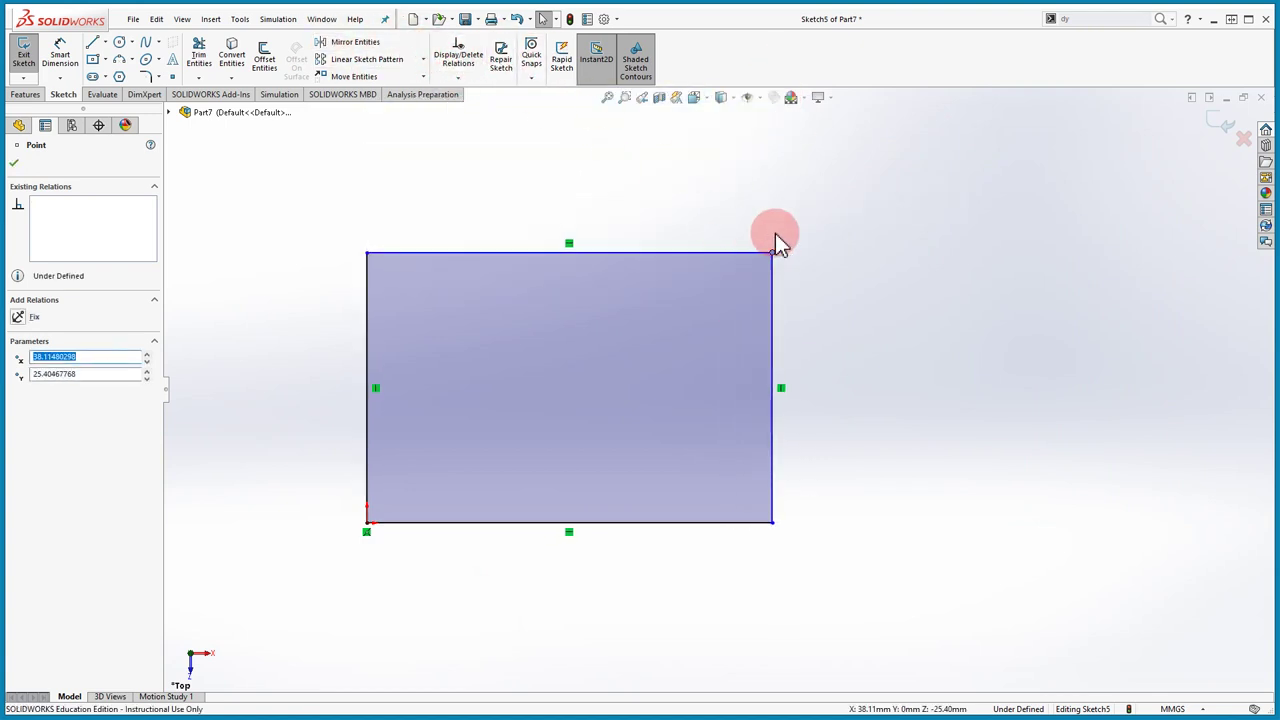
Step: Add an Equal relation between the rectangle's left and top lines, and another between its bottom and right lines
click(623, 261)
click(462, 79)
click(478, 108)
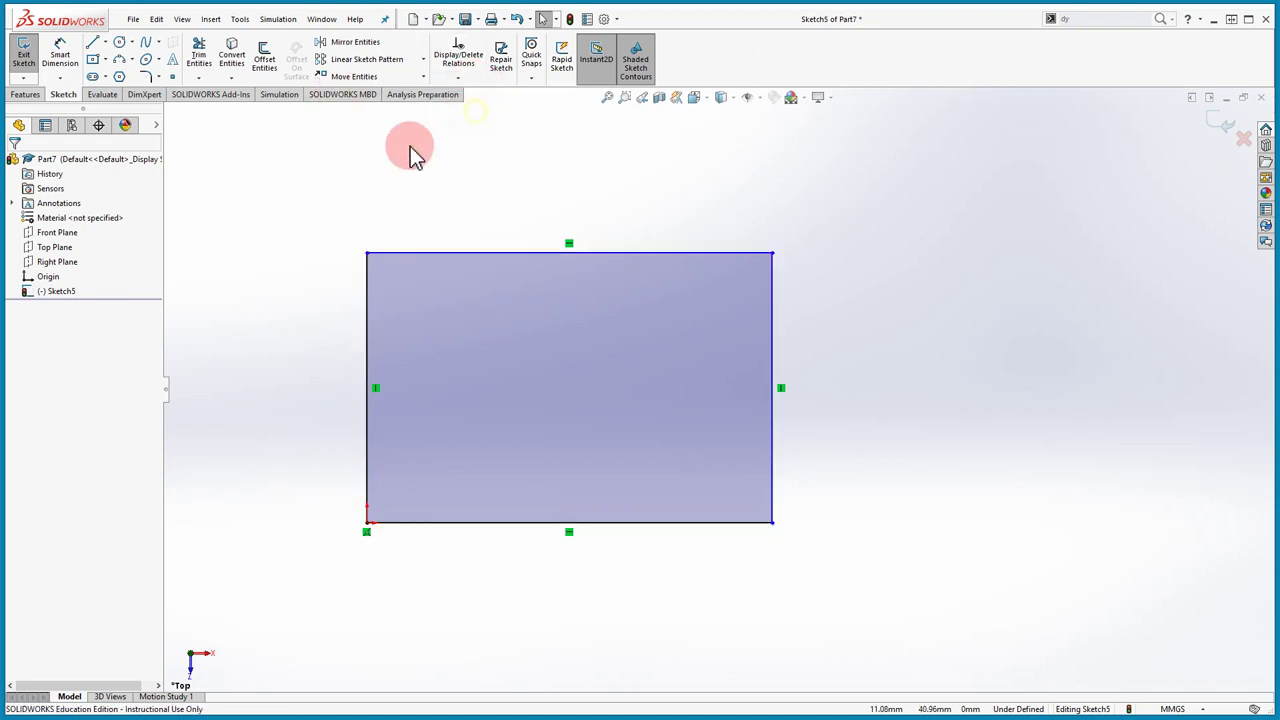
click(368, 310)
click(418, 253)
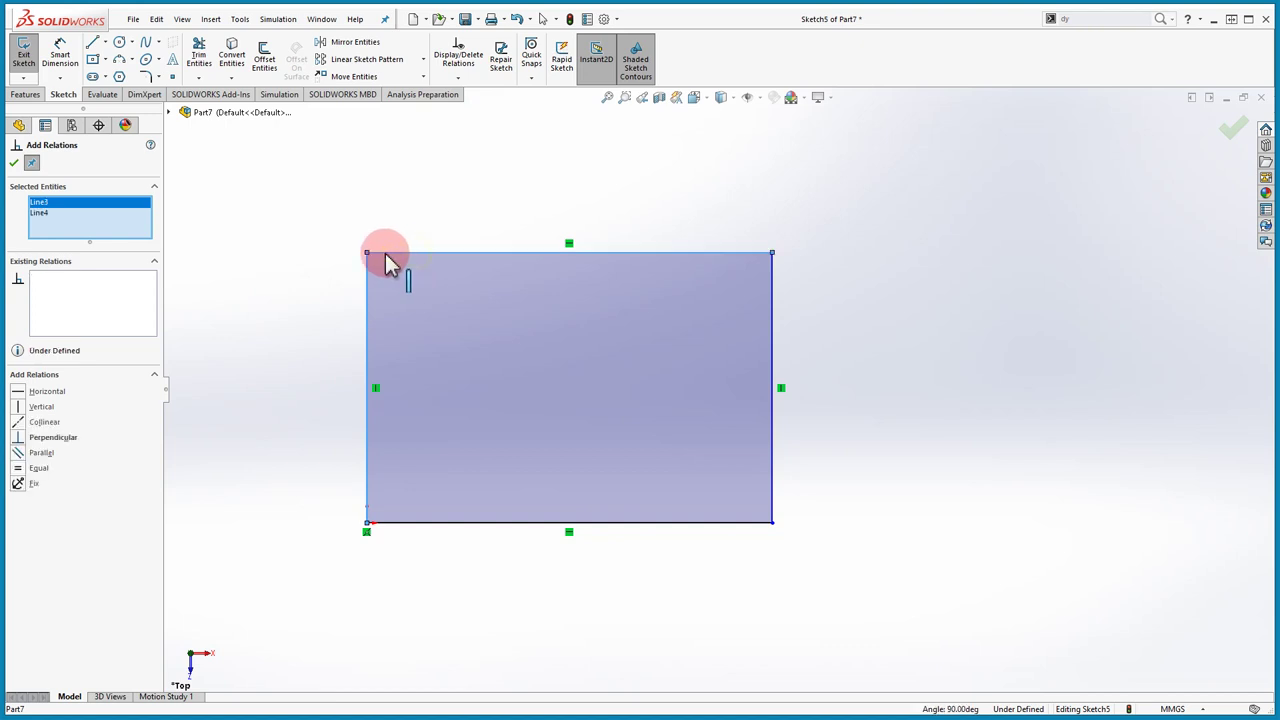
click(30, 468)
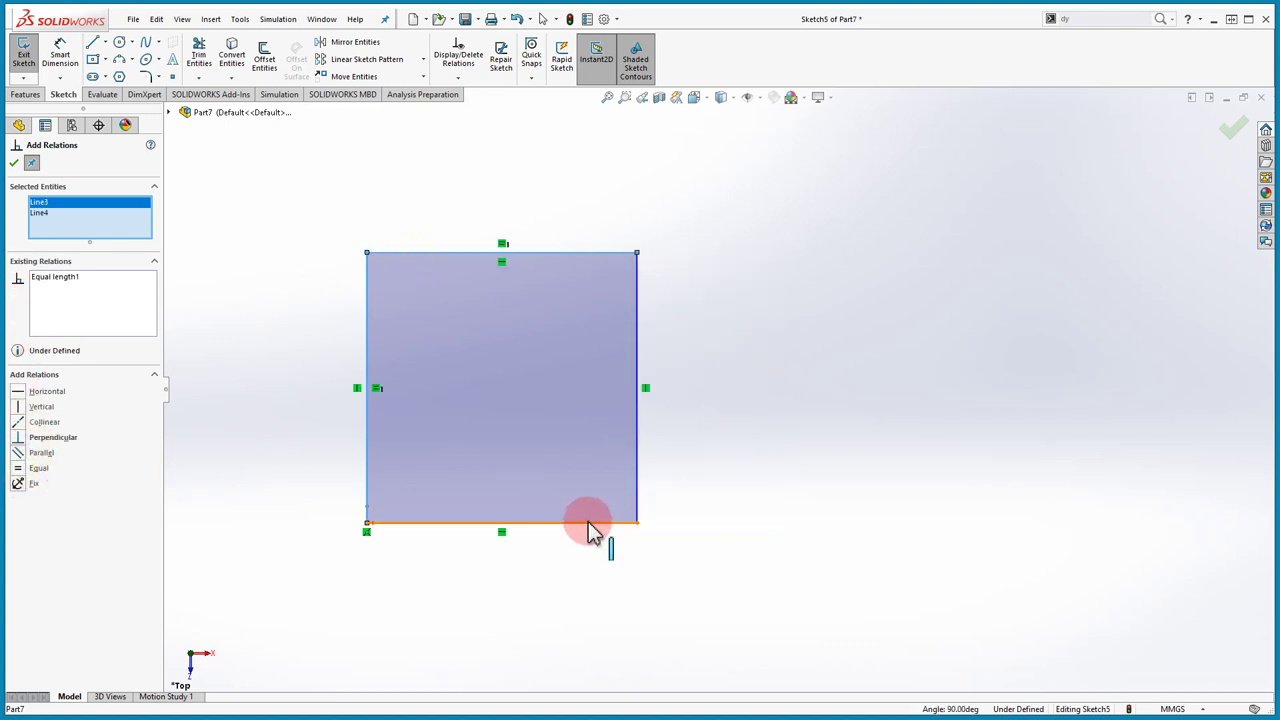
click(588, 522)
click(639, 464)
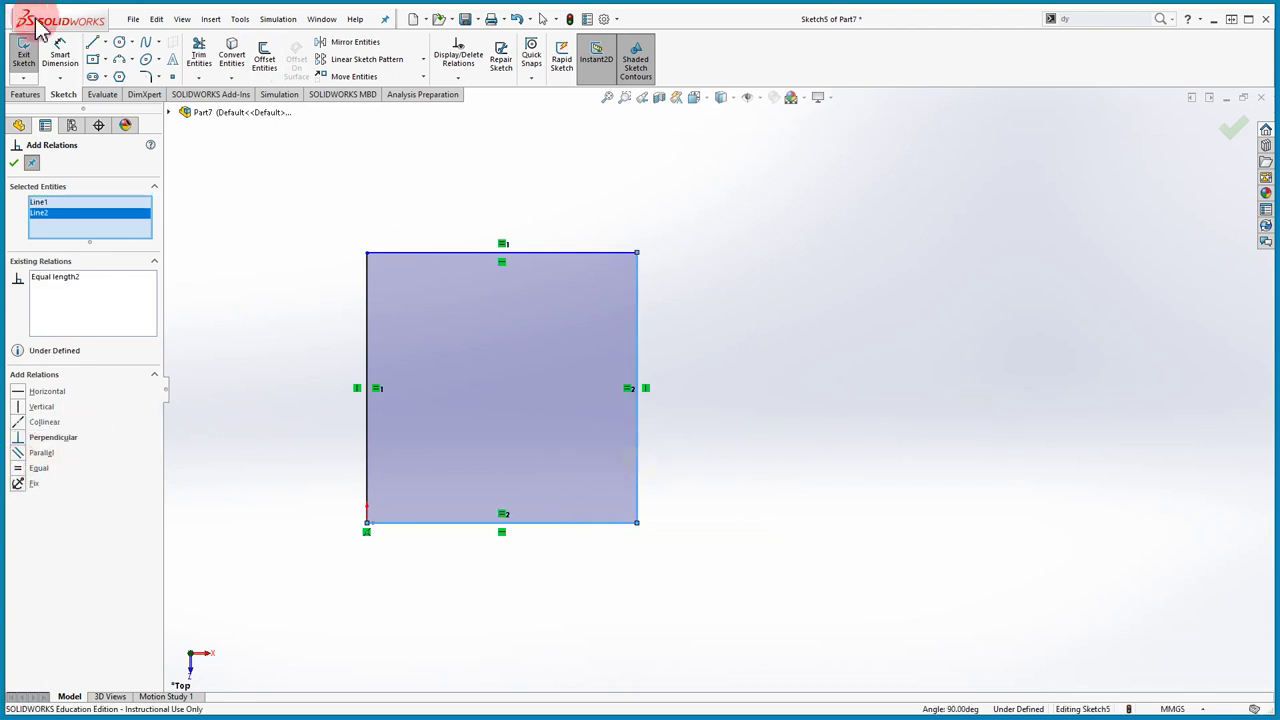
Step: Dimension the square's bottom line and set its length to 25 mm
click(60, 52)
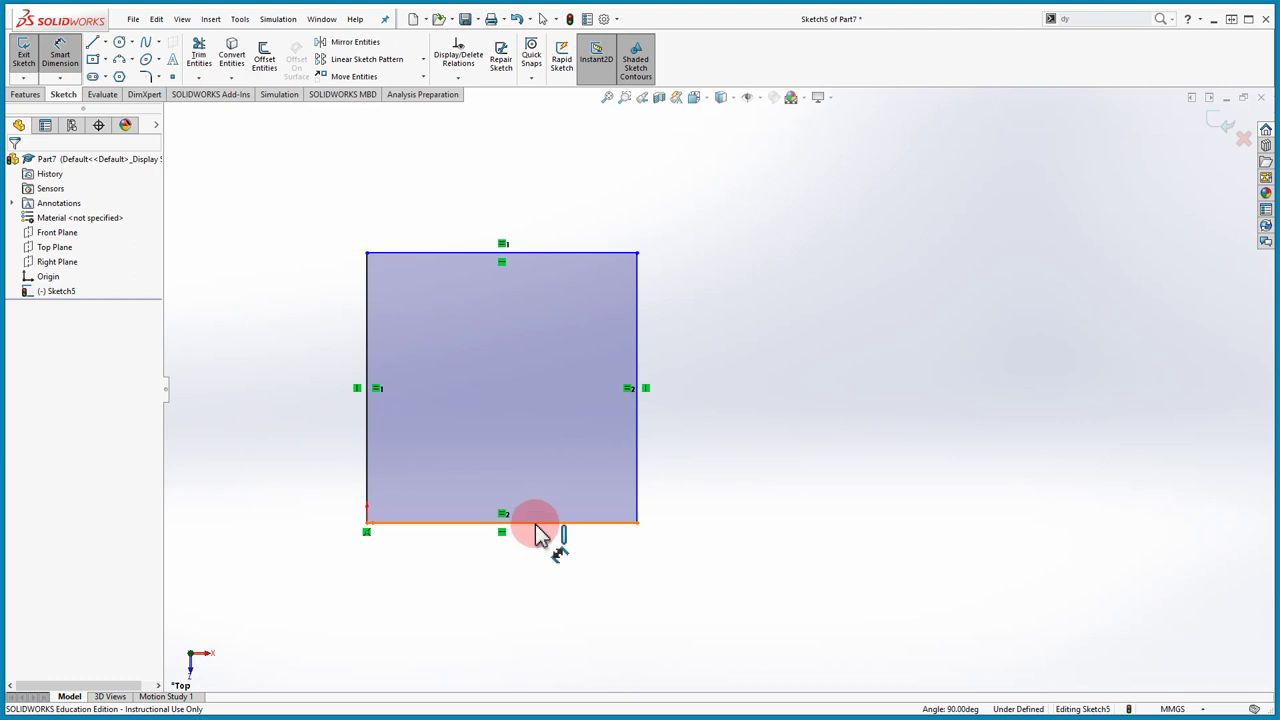
click(530, 540)
click(586, 582)
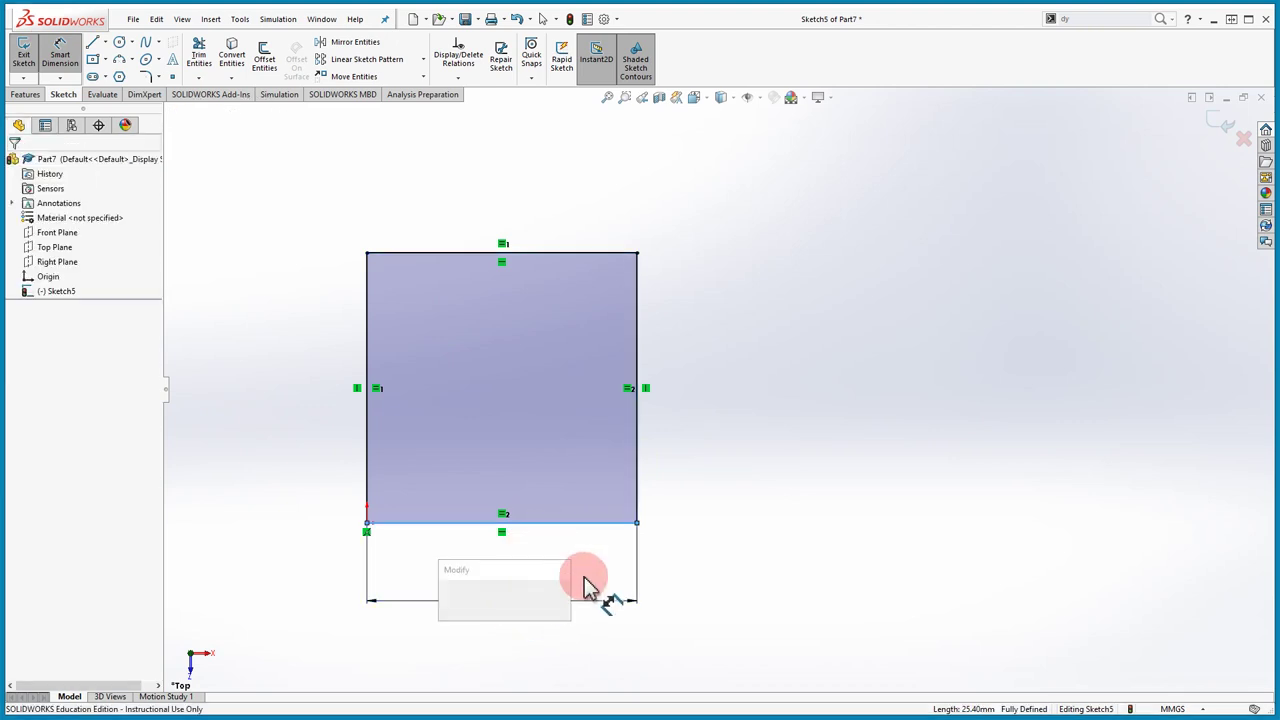
key(Return)
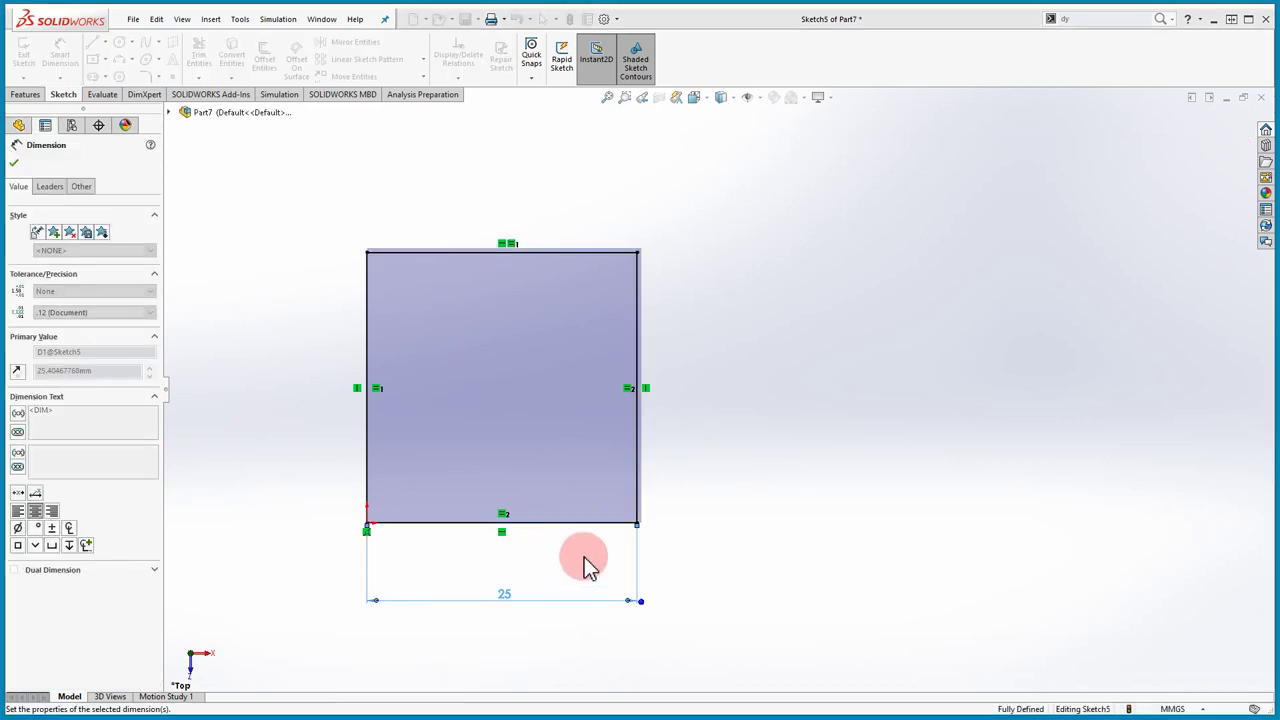
click(492, 566)
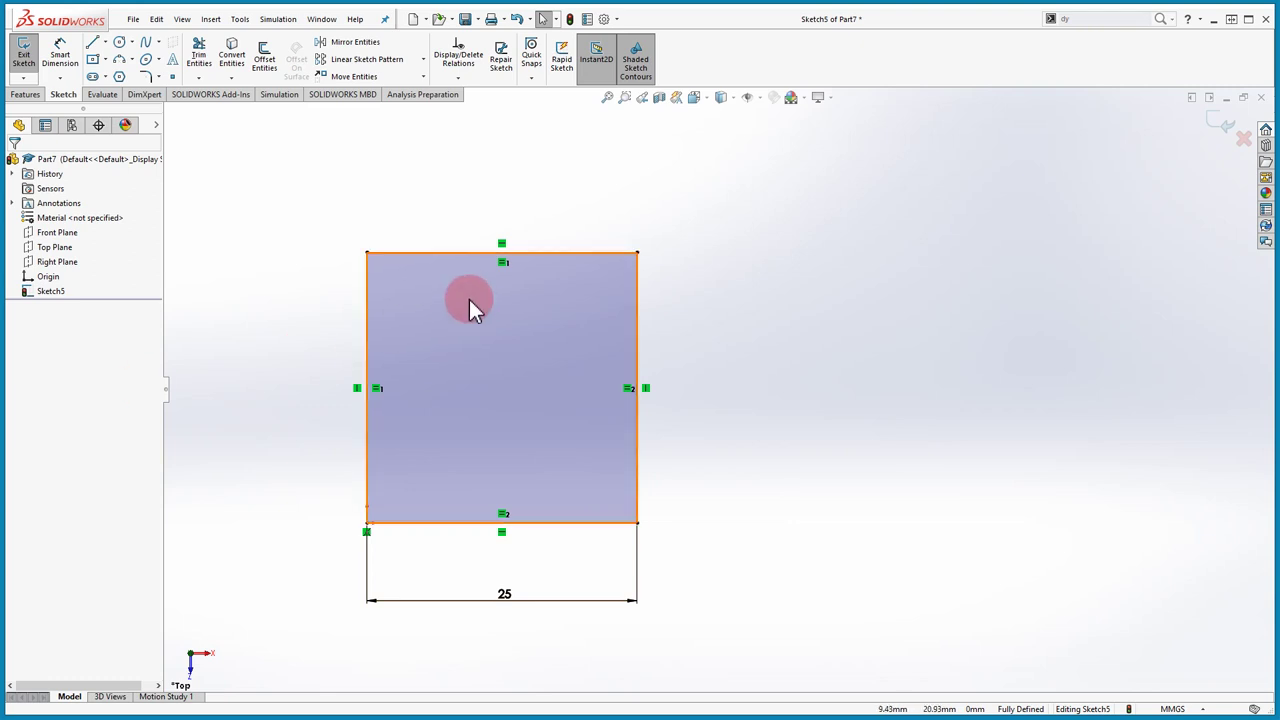
Step: Toggle the display of the sketch relation symbols on the square
scroll(790, 366, up, 1)
scroll(570, 400, down, 2)
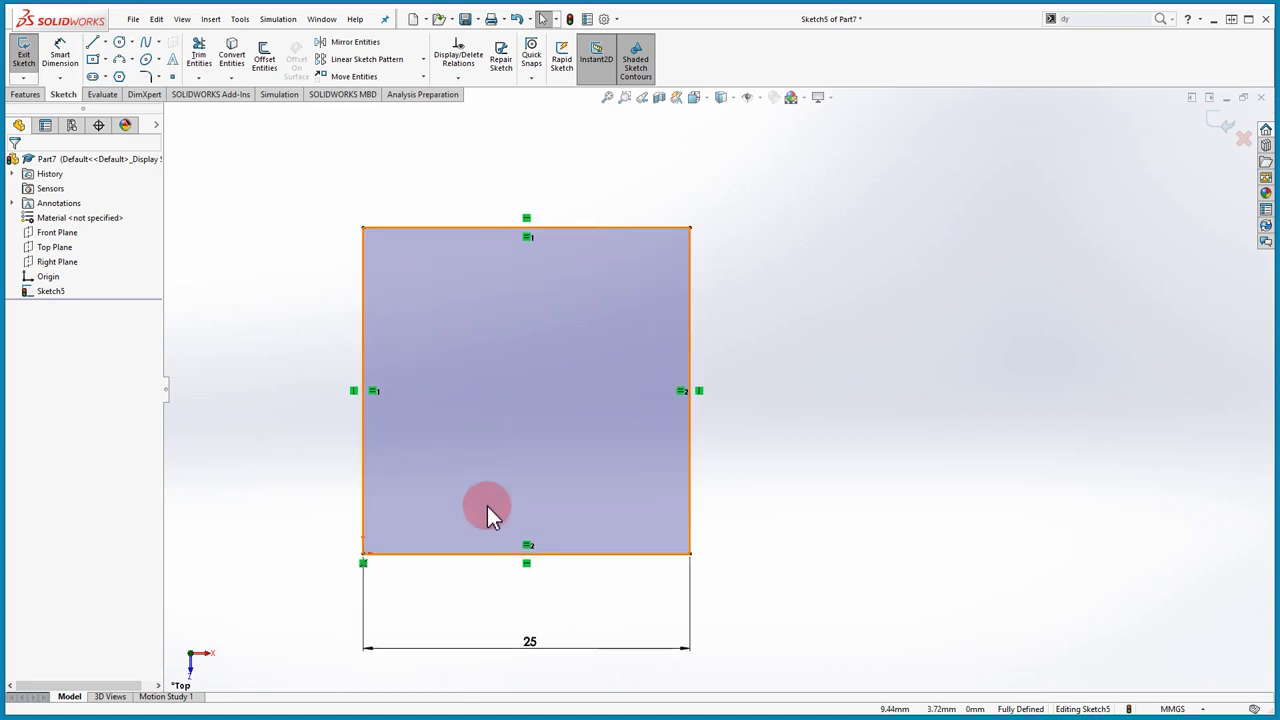
scroll(540, 500, up, 1)
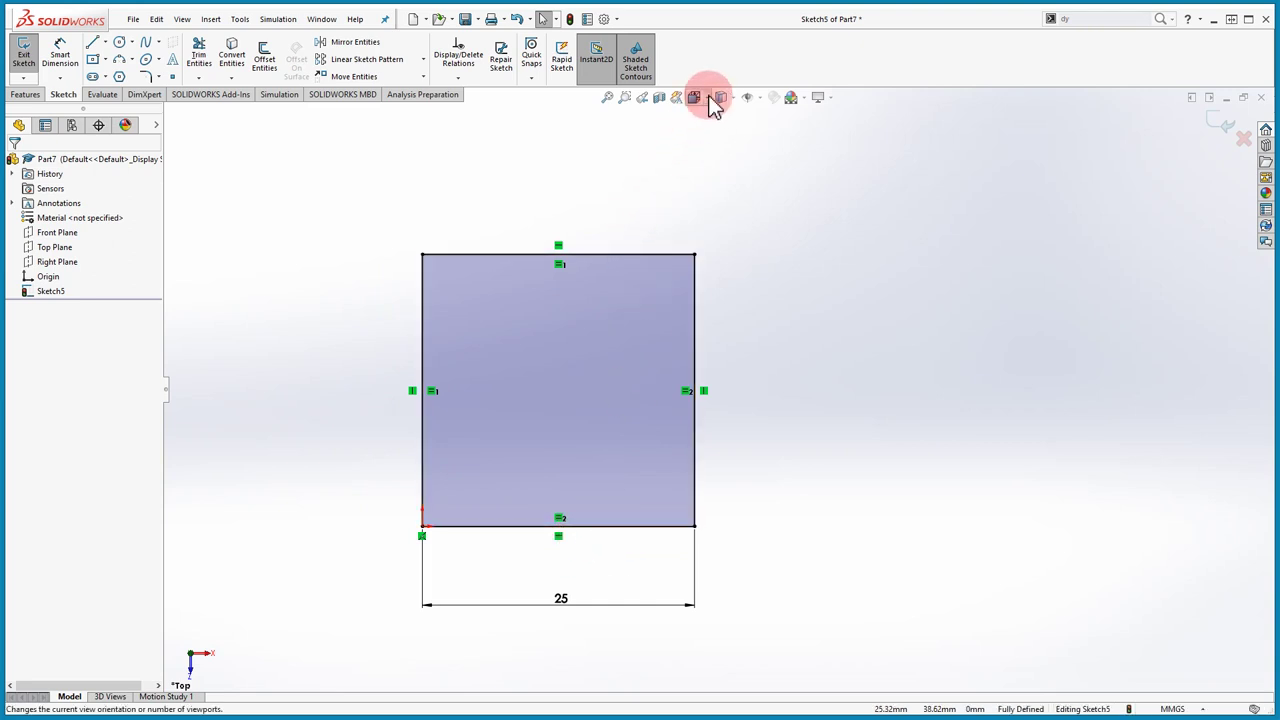
click(752, 99)
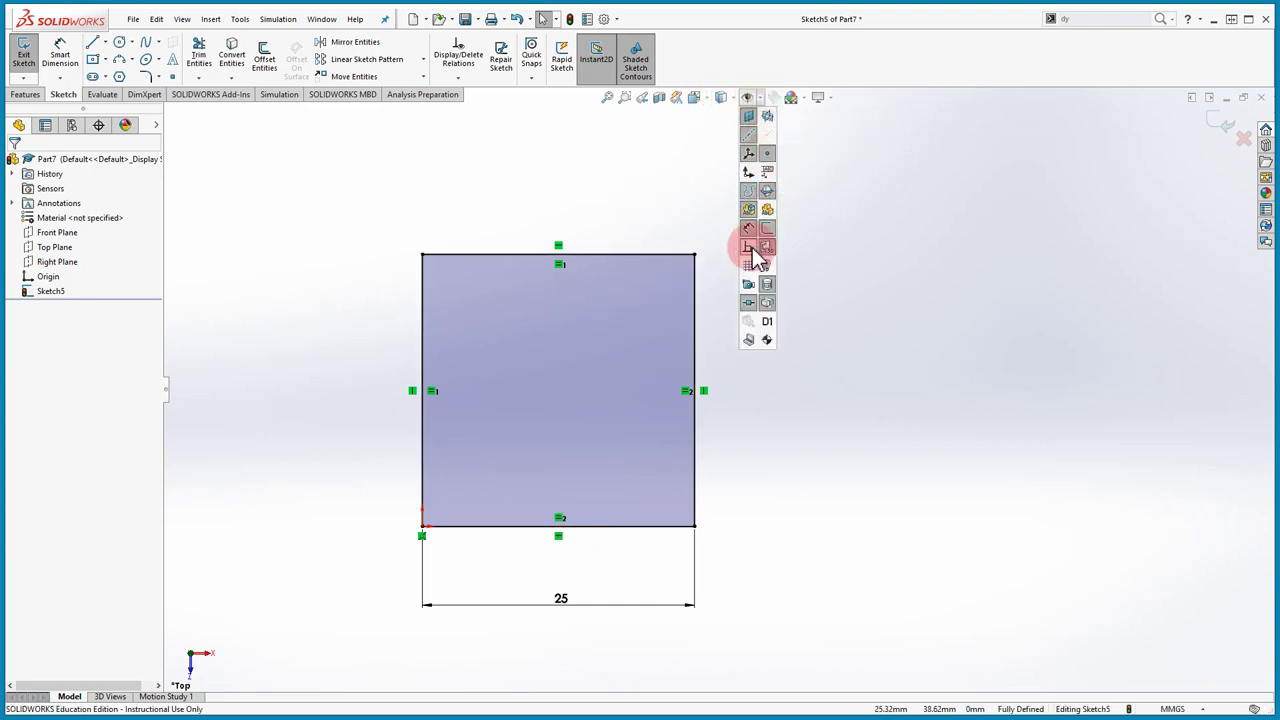
click(757, 256)
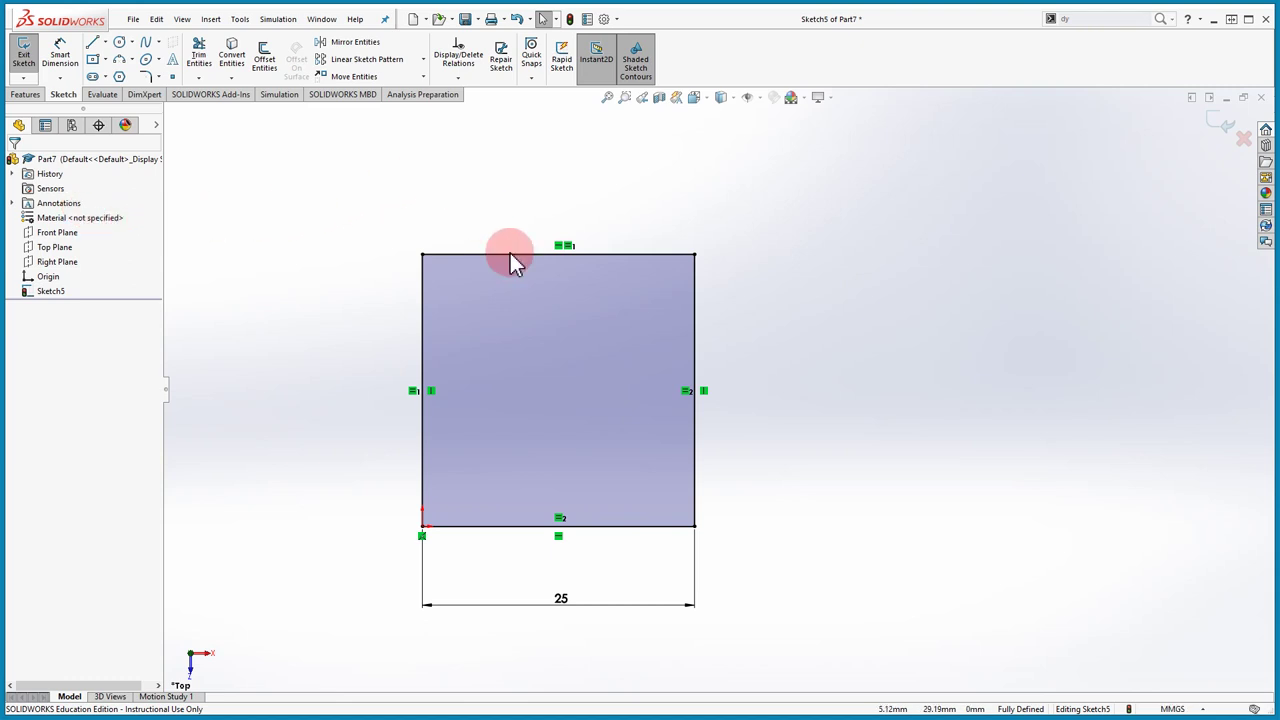
Step: Sketch an open chain of six connected lines, mostly slanted, to the right of the square
scroll(789, 382, up, 1)
scroll(828, 346, down, 3)
scroll(828, 341, down, 2)
scroll(740, 245, up, 4)
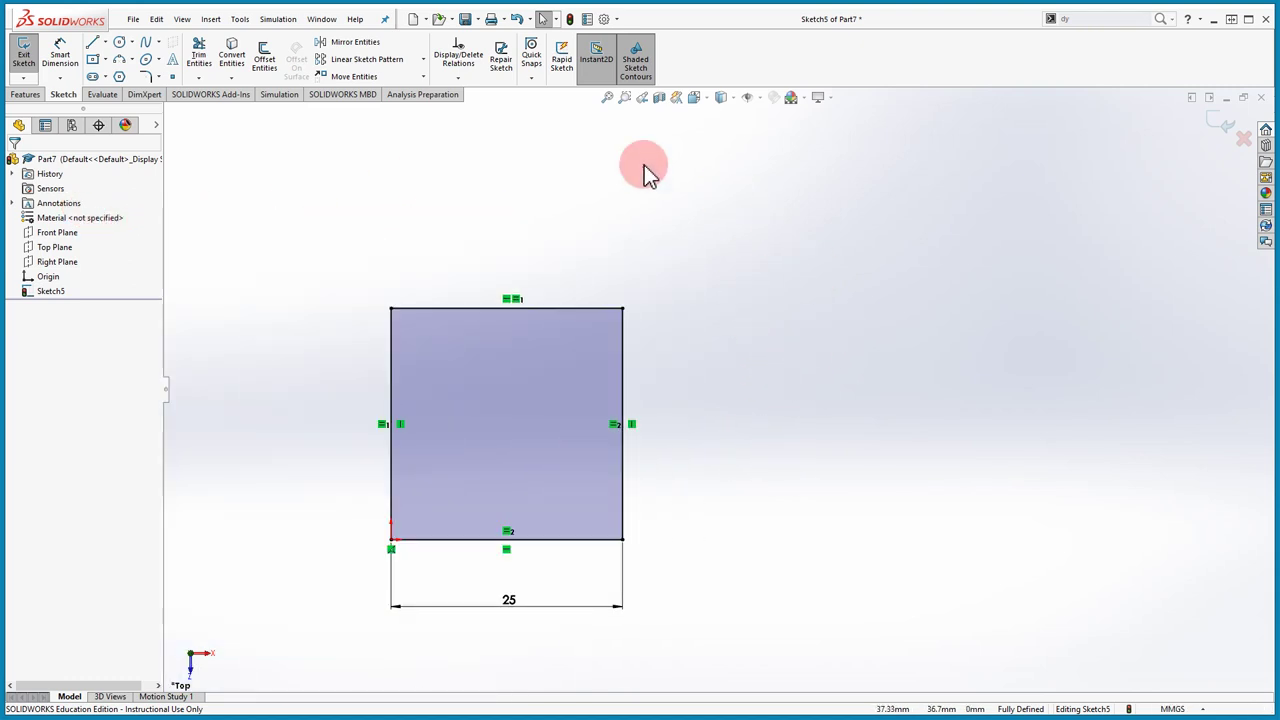
click(93, 47)
click(790, 262)
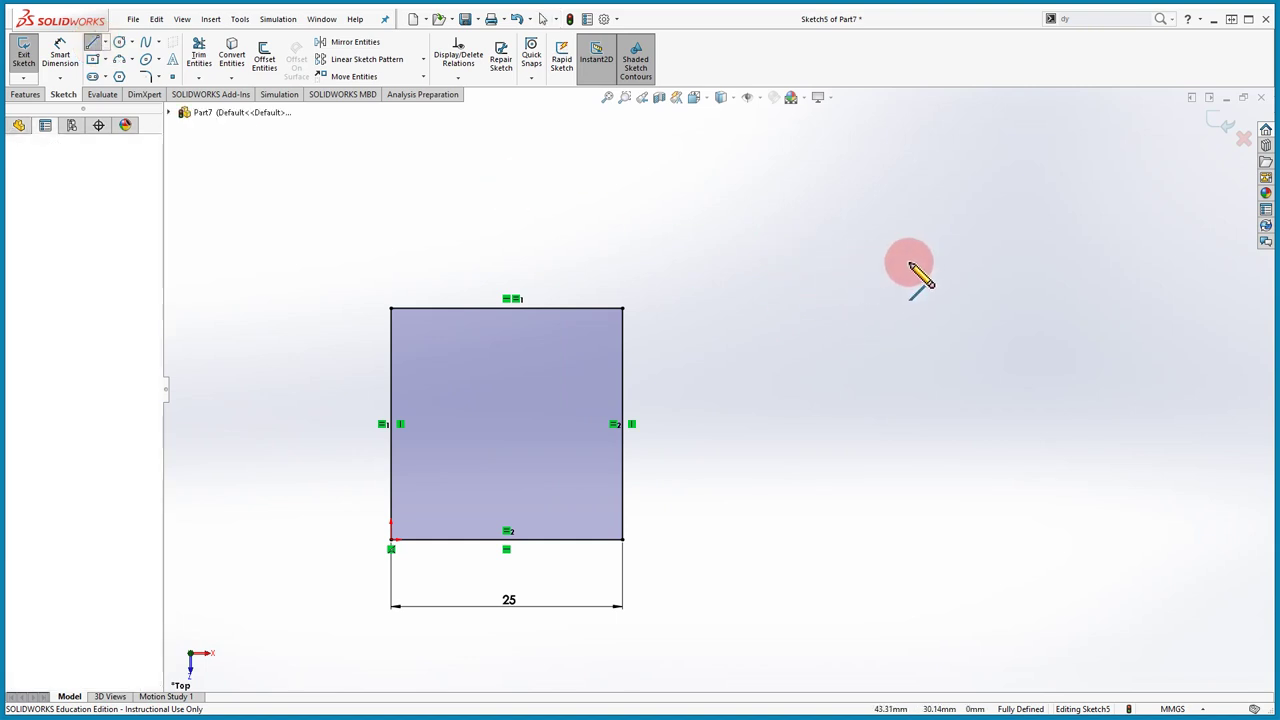
click(930, 264)
click(940, 430)
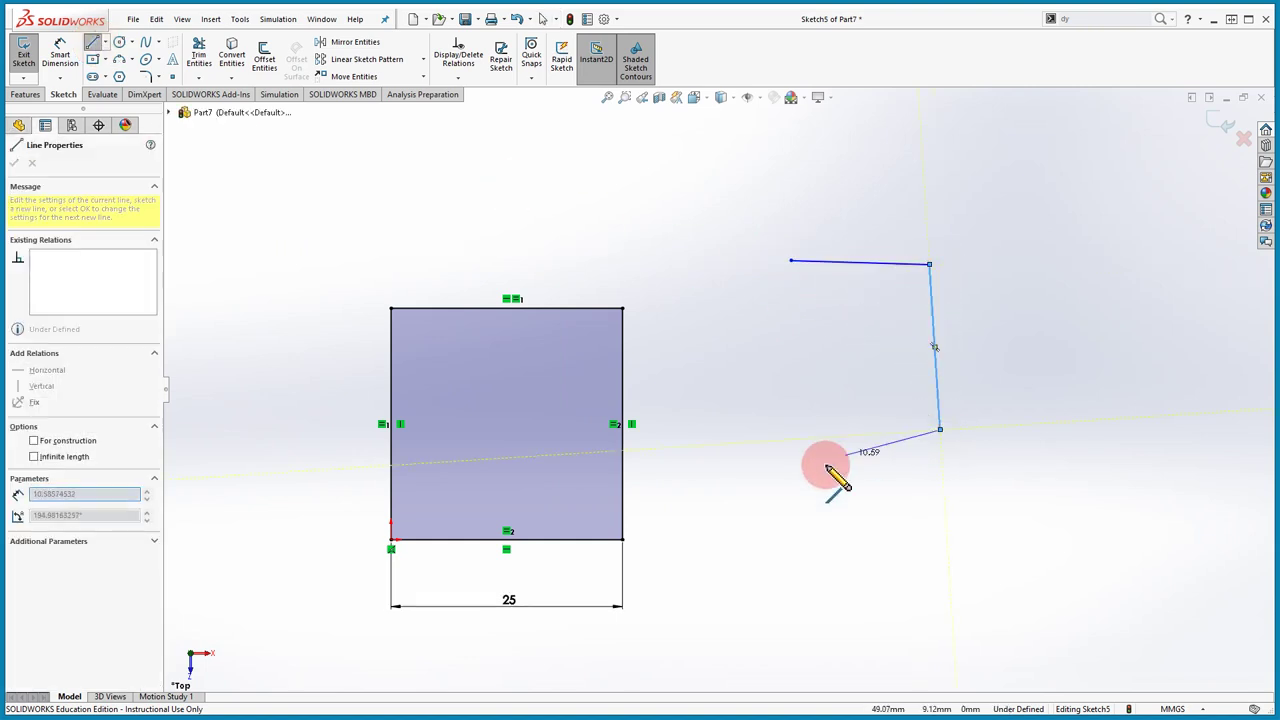
click(816, 467)
click(711, 347)
click(683, 151)
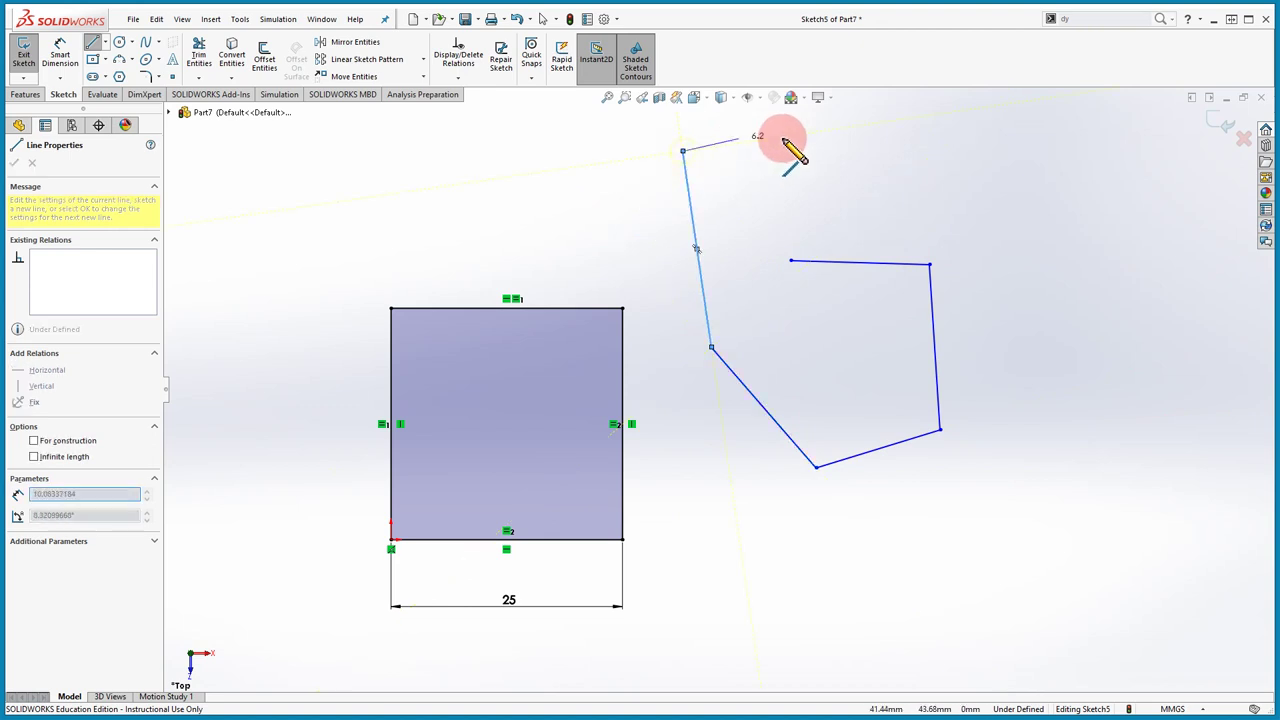
click(800, 143)
key(Escape)
key(Escape)
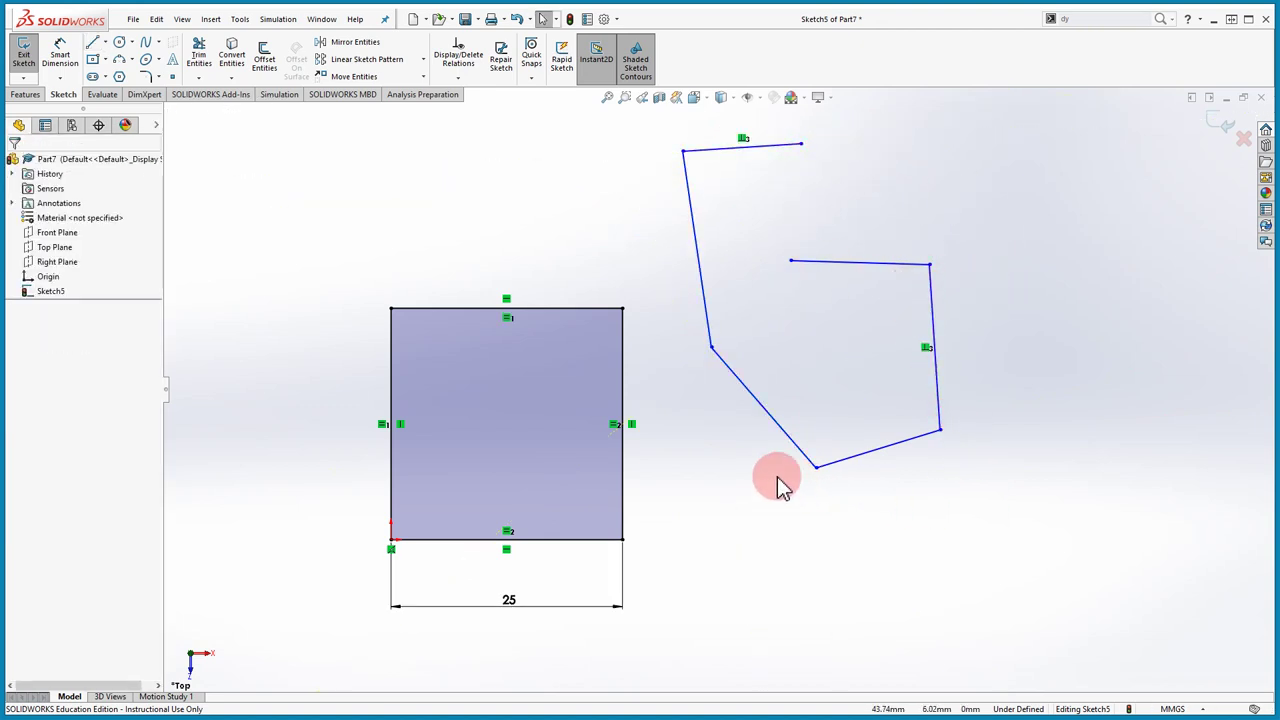
Step: Sketch two separate slanted lines, a nearly horizontal one below the open chain and a steep one to its right
click(93, 44)
click(770, 599)
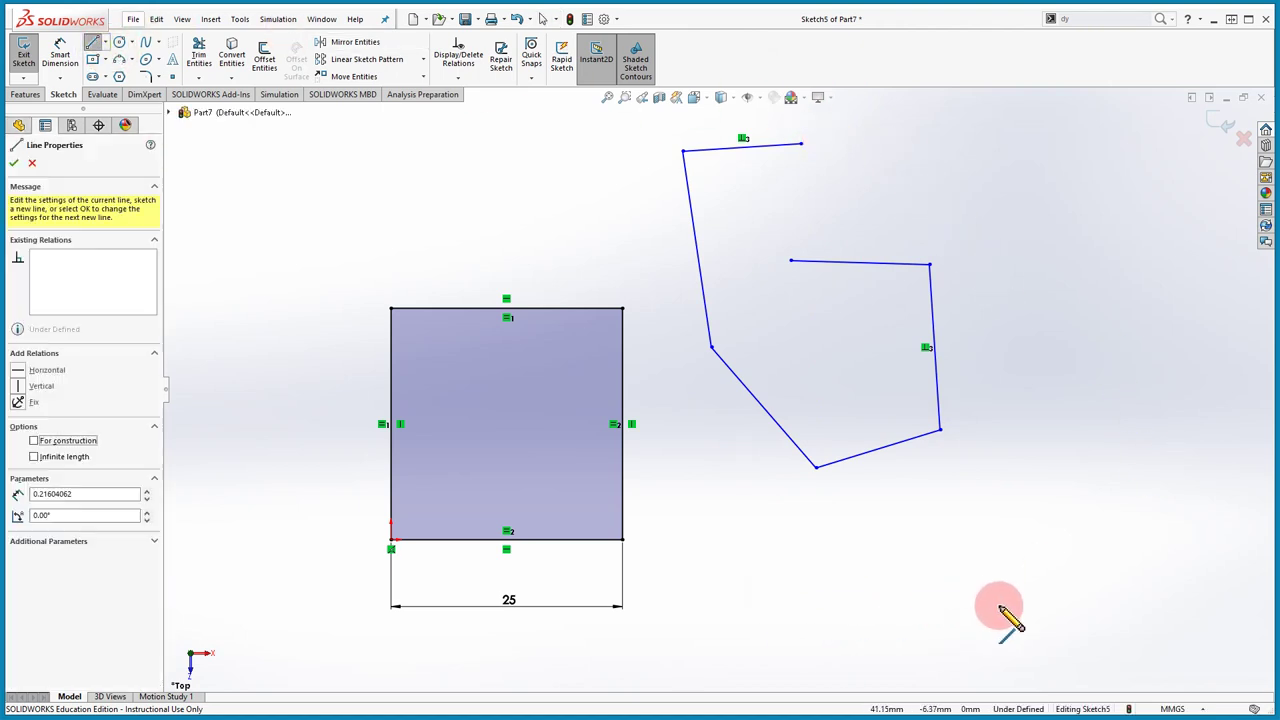
click(999, 604)
key(Escape)
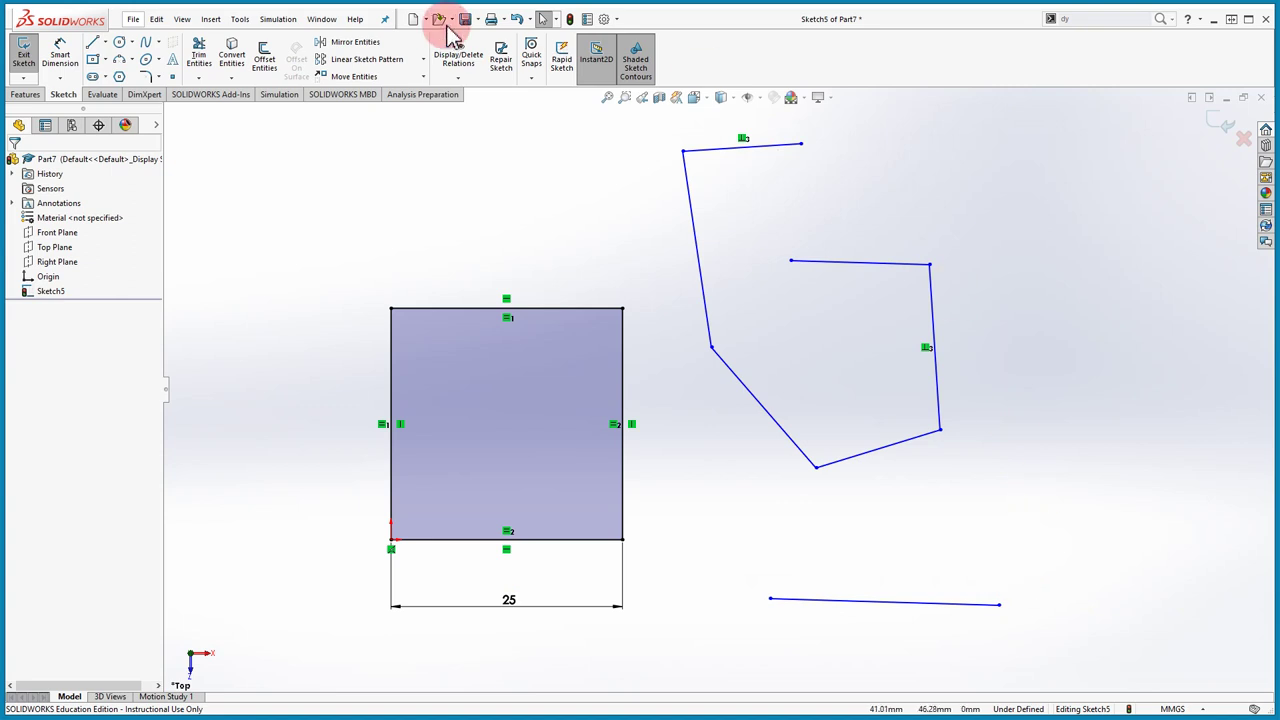
click(93, 44)
click(1059, 517)
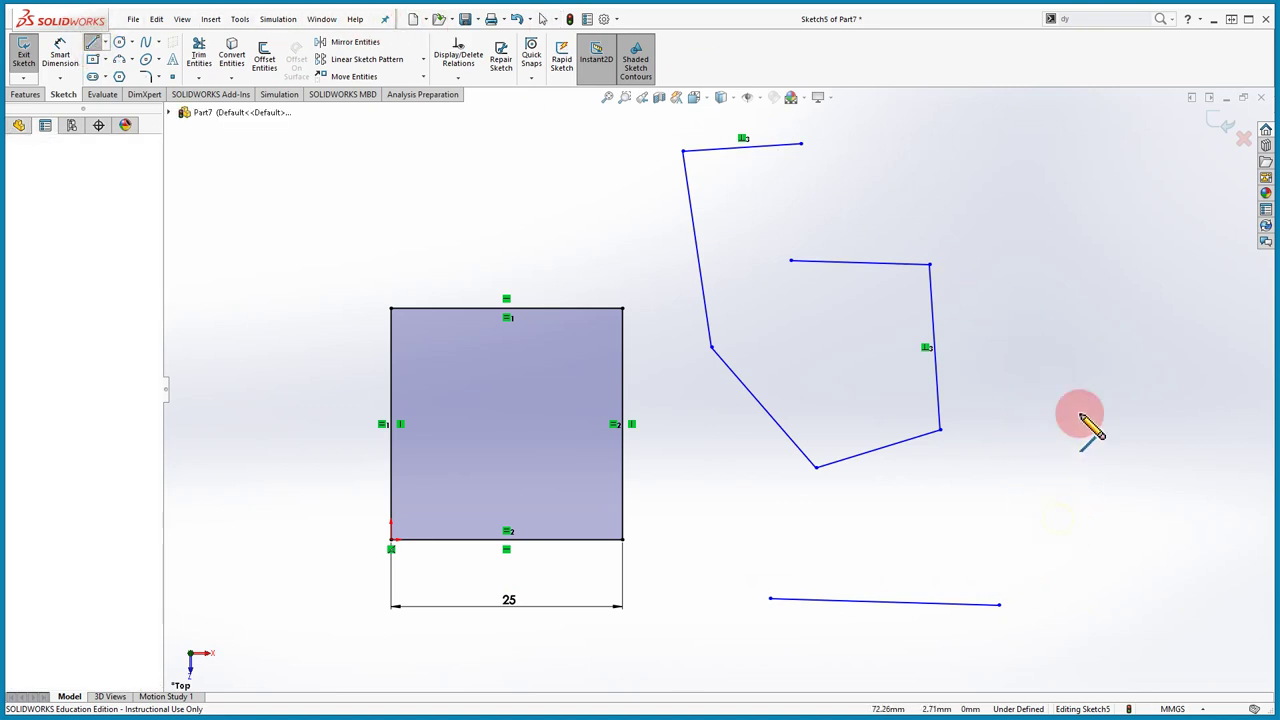
click(1091, 367)
key(Escape)
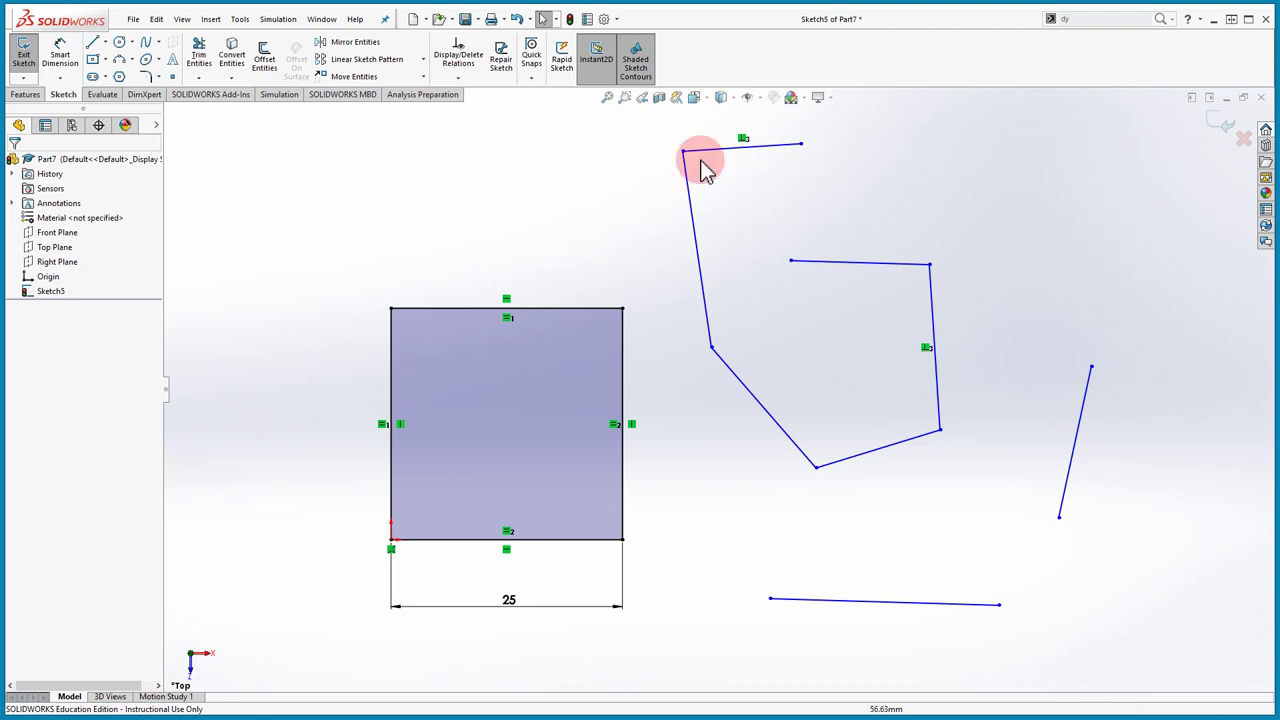
Step: Sketch two separate horizontal lines above the square, about 29 mm and about 27 mm long
click(93, 44)
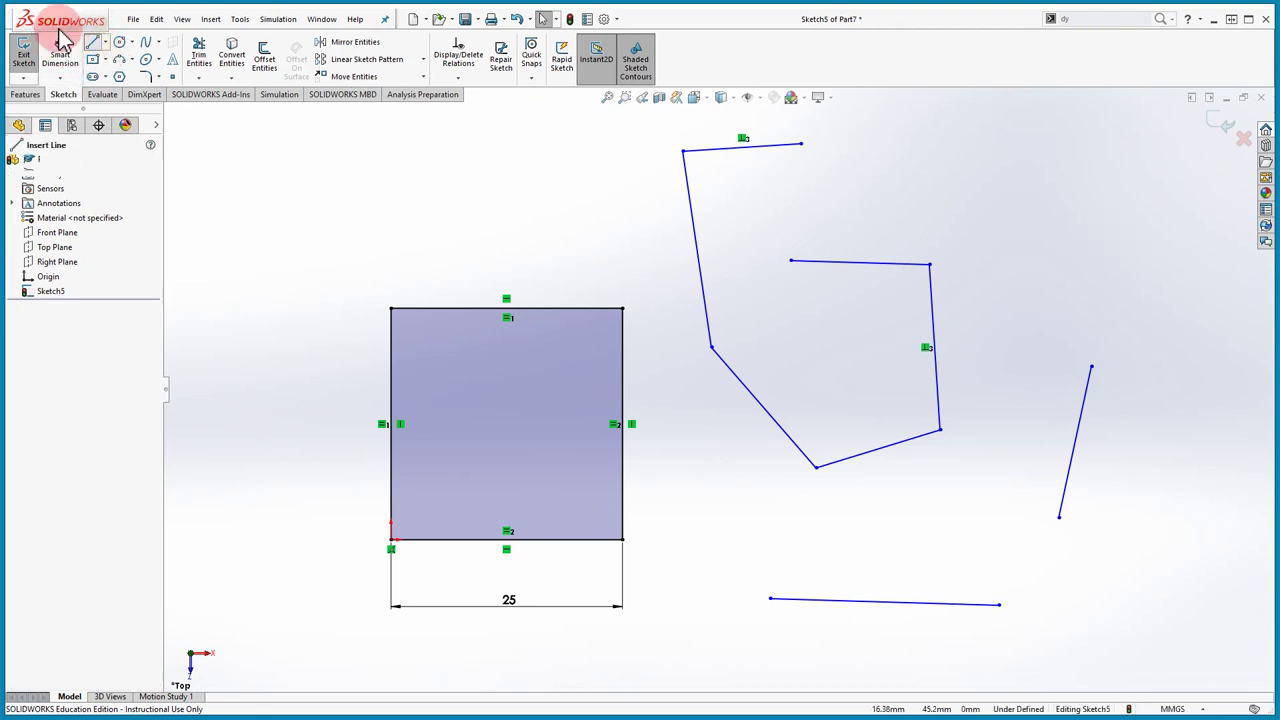
click(319, 230)
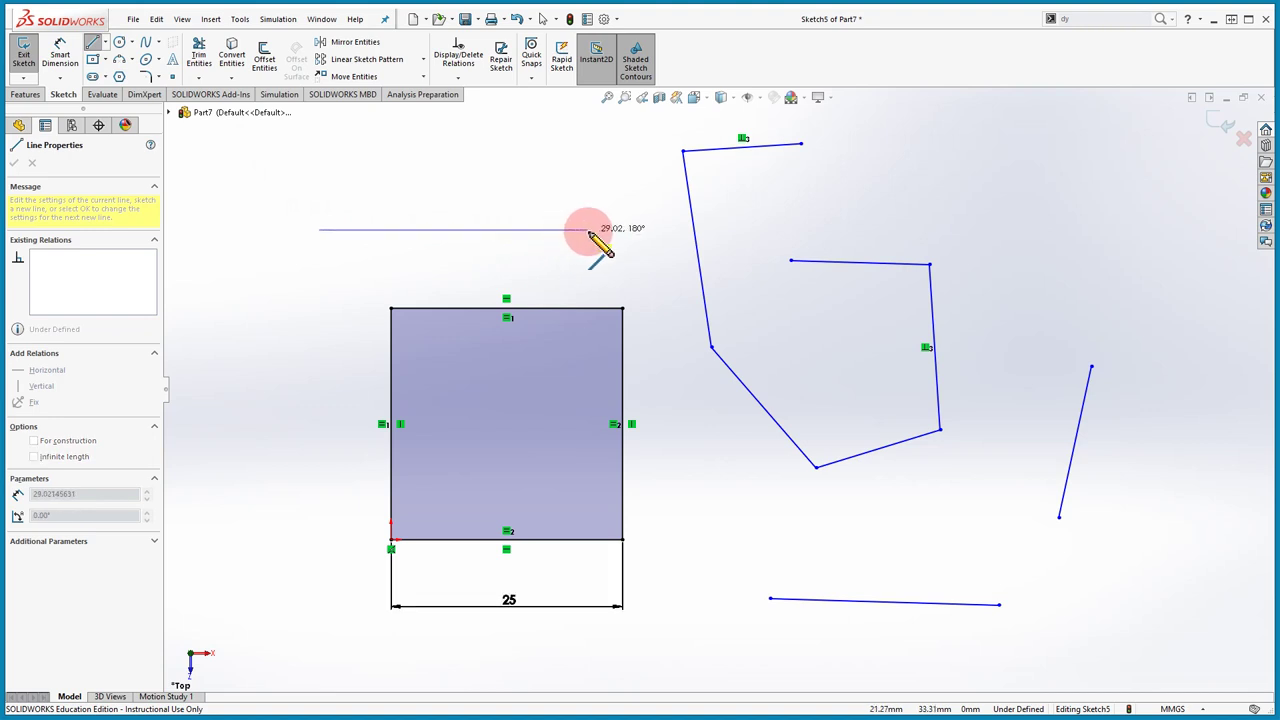
double_click(588, 230)
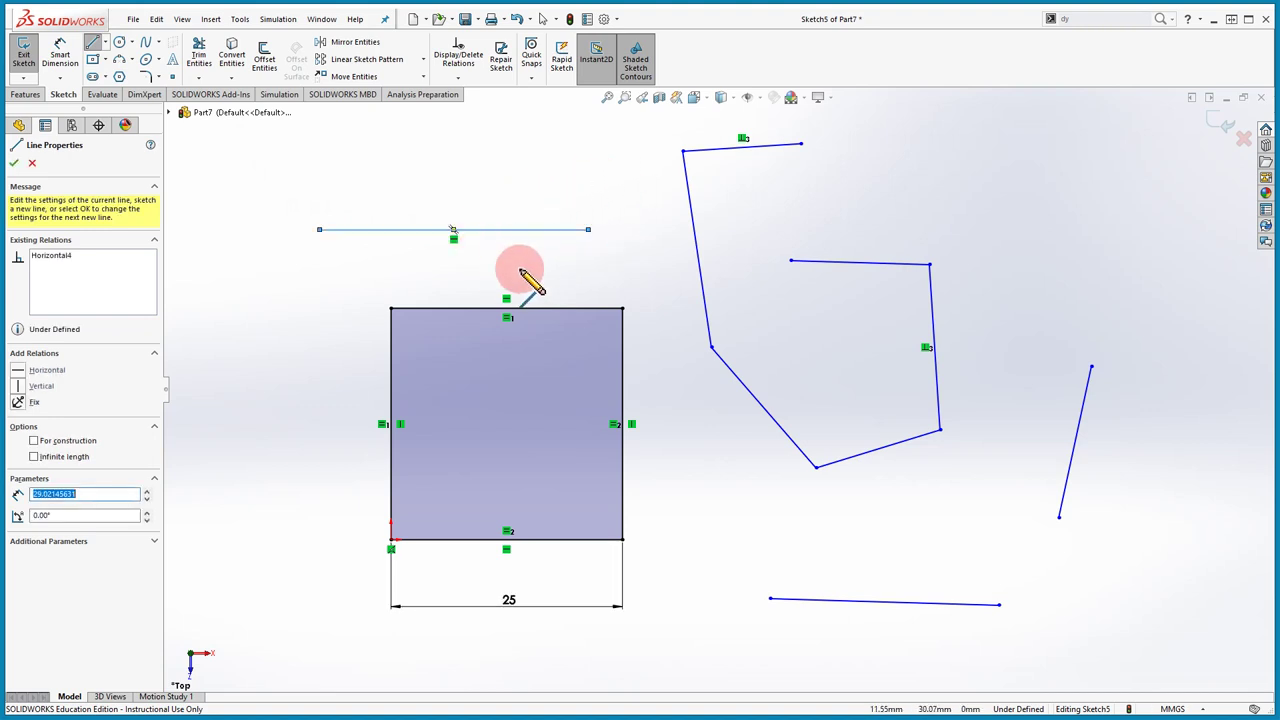
click(14, 163)
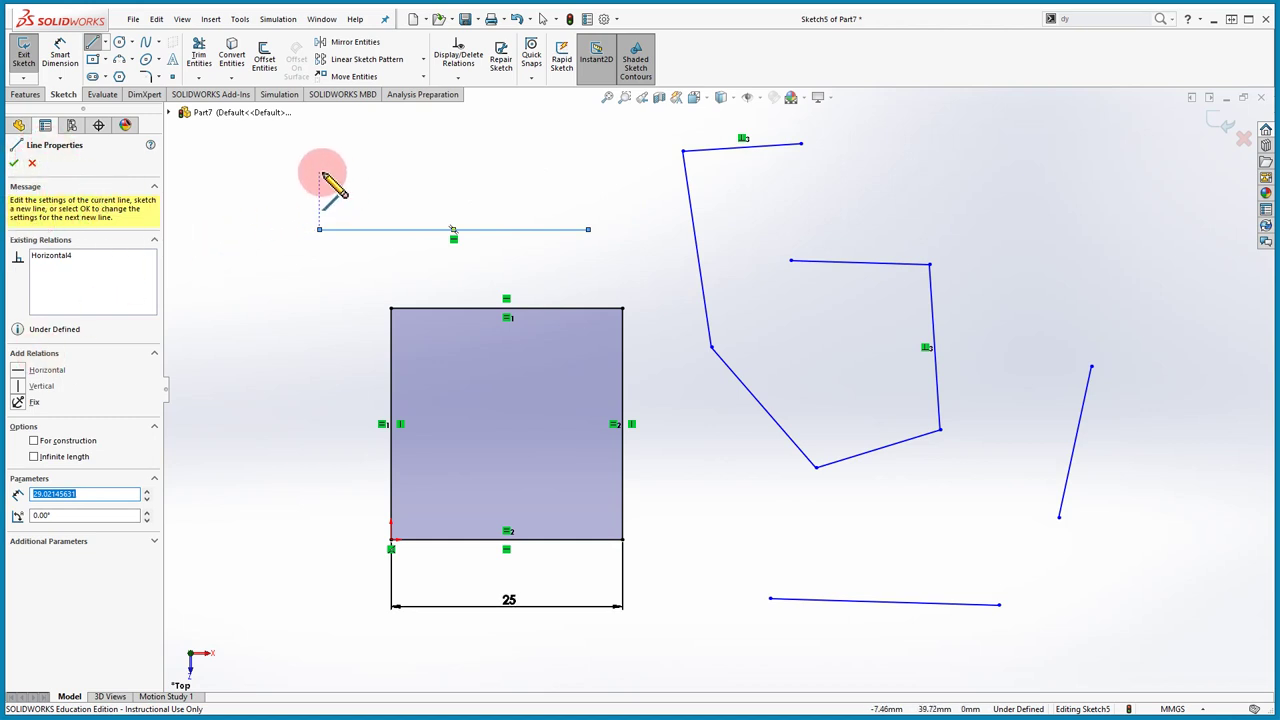
mouse_move(322, 175)
mouse_down()
mouse_move(507, 172)
mouse_move(510, 132)
mouse_move(279, 165)
mouse_move(569, 172)
mouse_up()
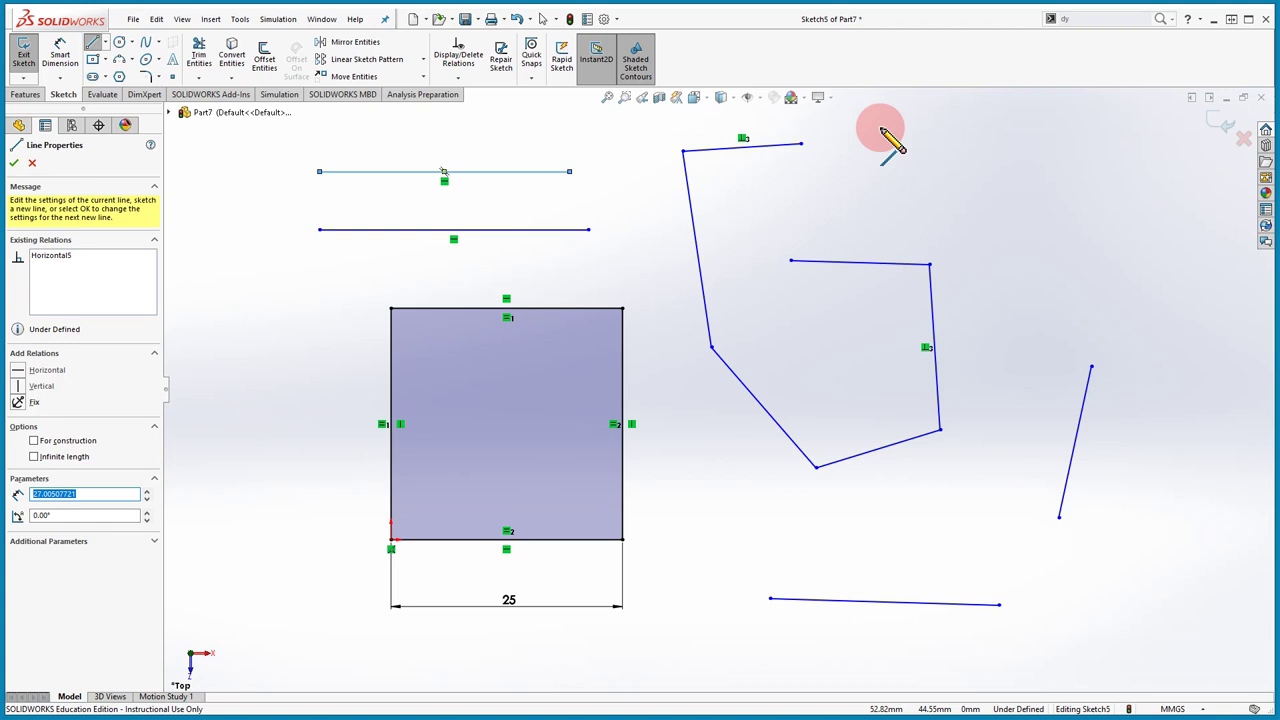
key(Escape)
key(Escape)
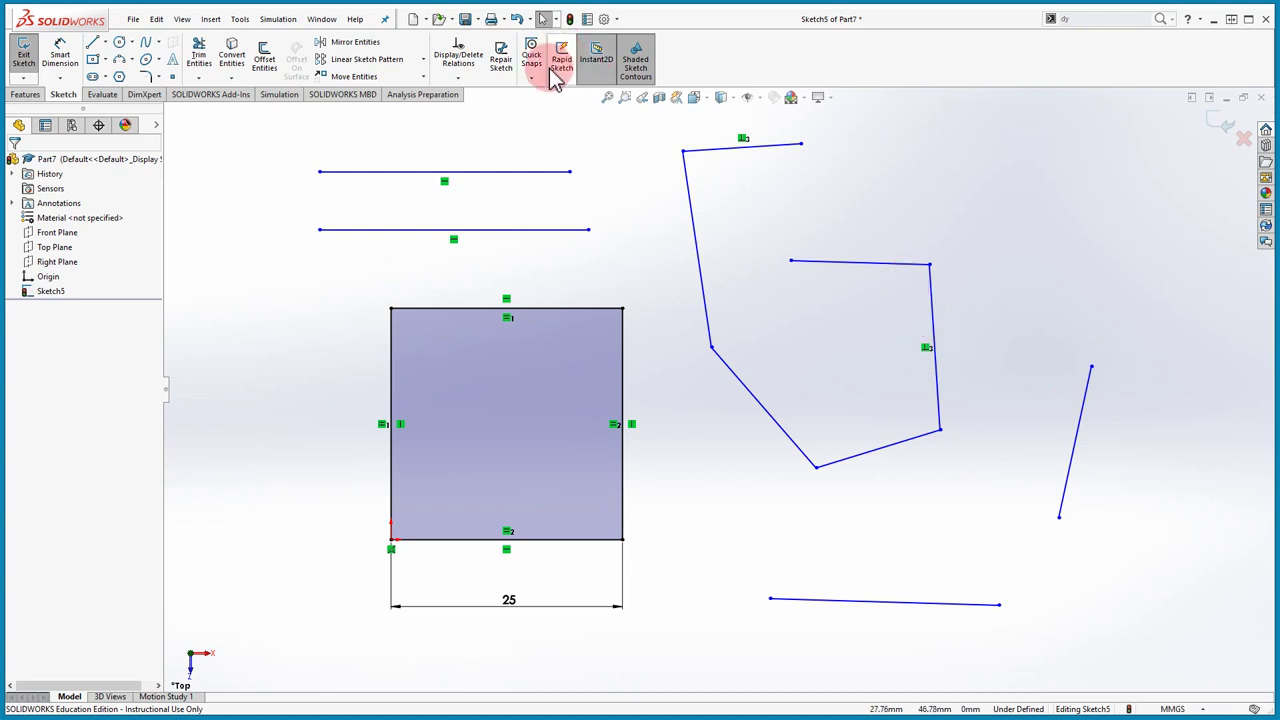
Step: Add a Vertical relation to the open chain's right line and another to its upper-left line
click(937, 316)
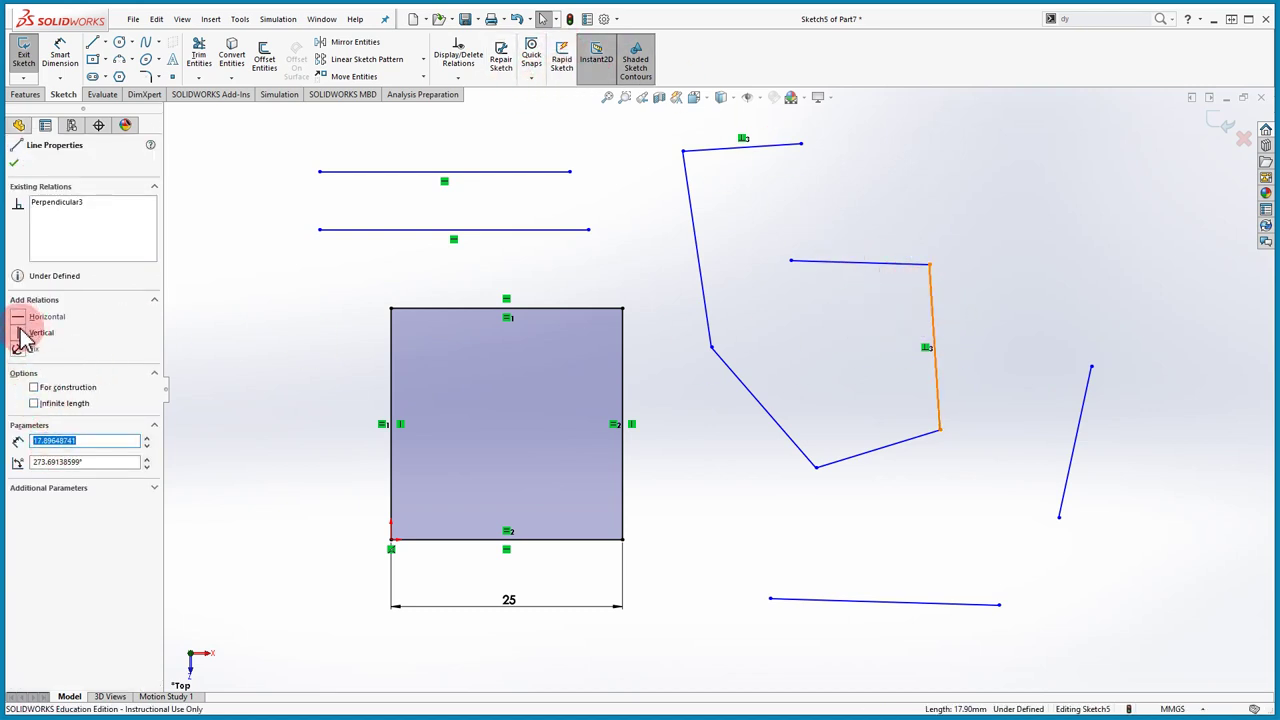
click(24, 334)
click(760, 372)
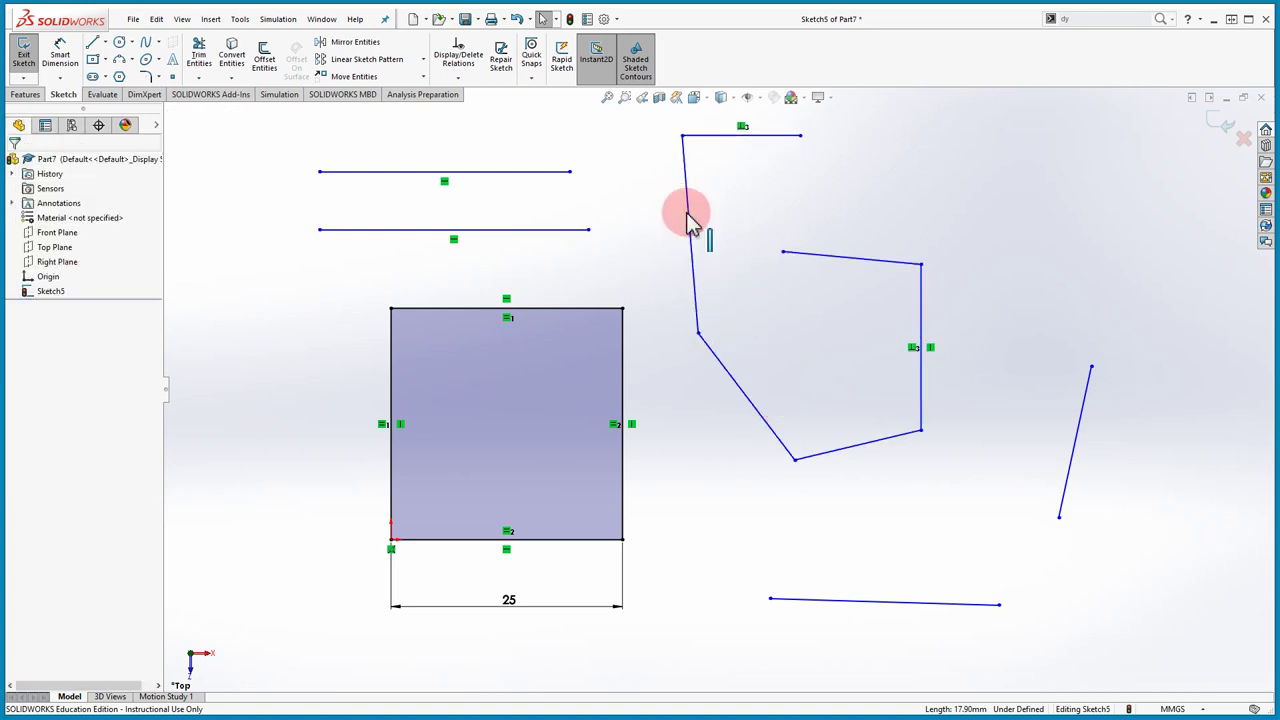
click(688, 226)
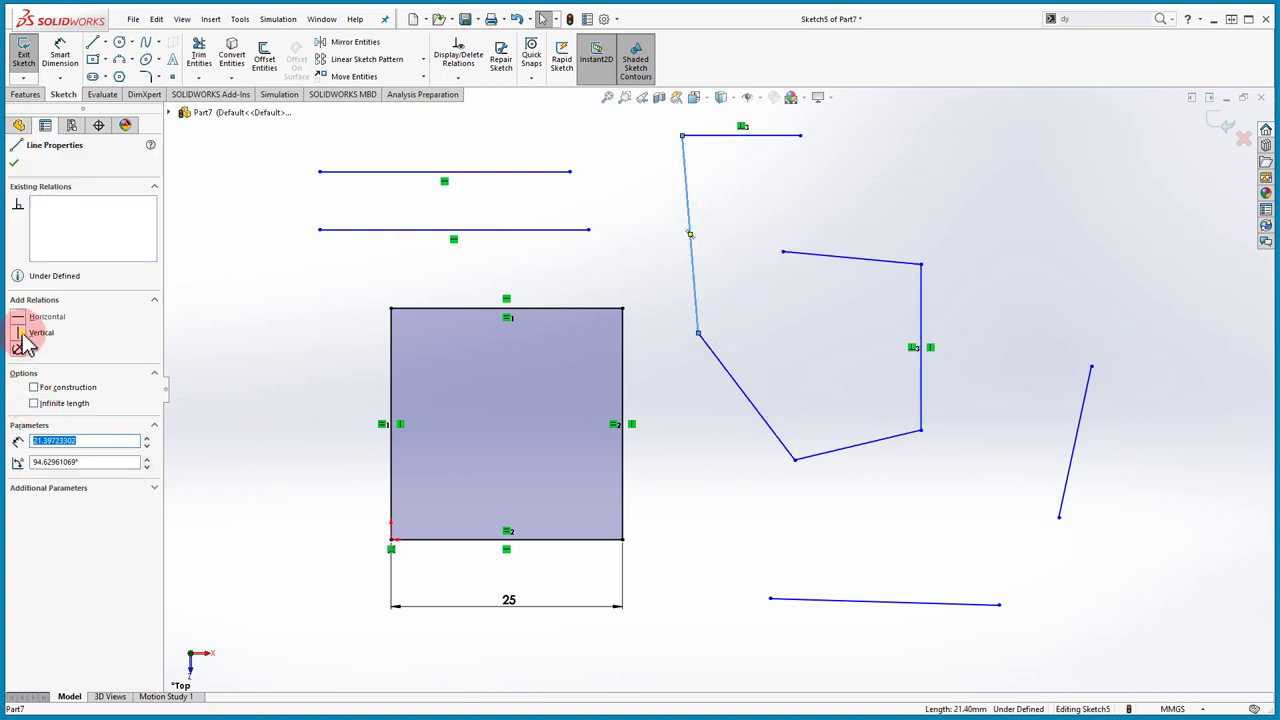
click(28, 332)
click(875, 201)
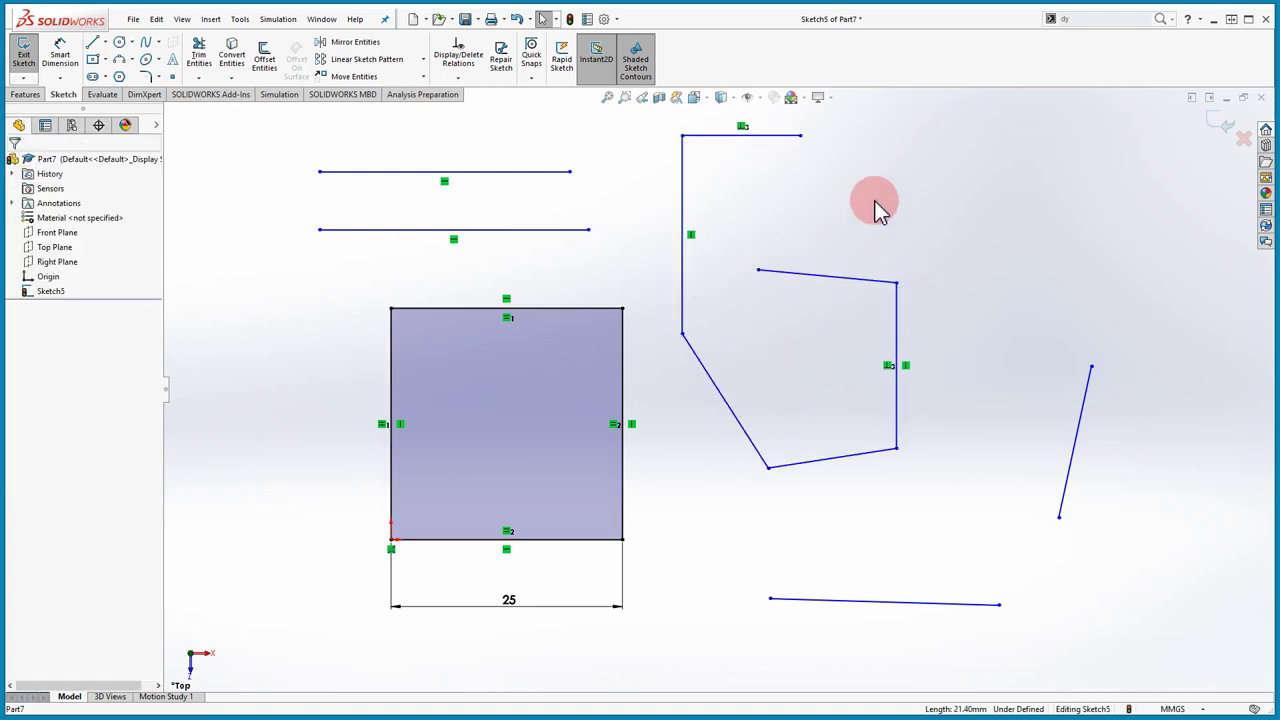
Step: Add a Horizontal relation to the open chain's top, middle and bottom lines together
click(785, 137)
ctrl+click(820, 277)
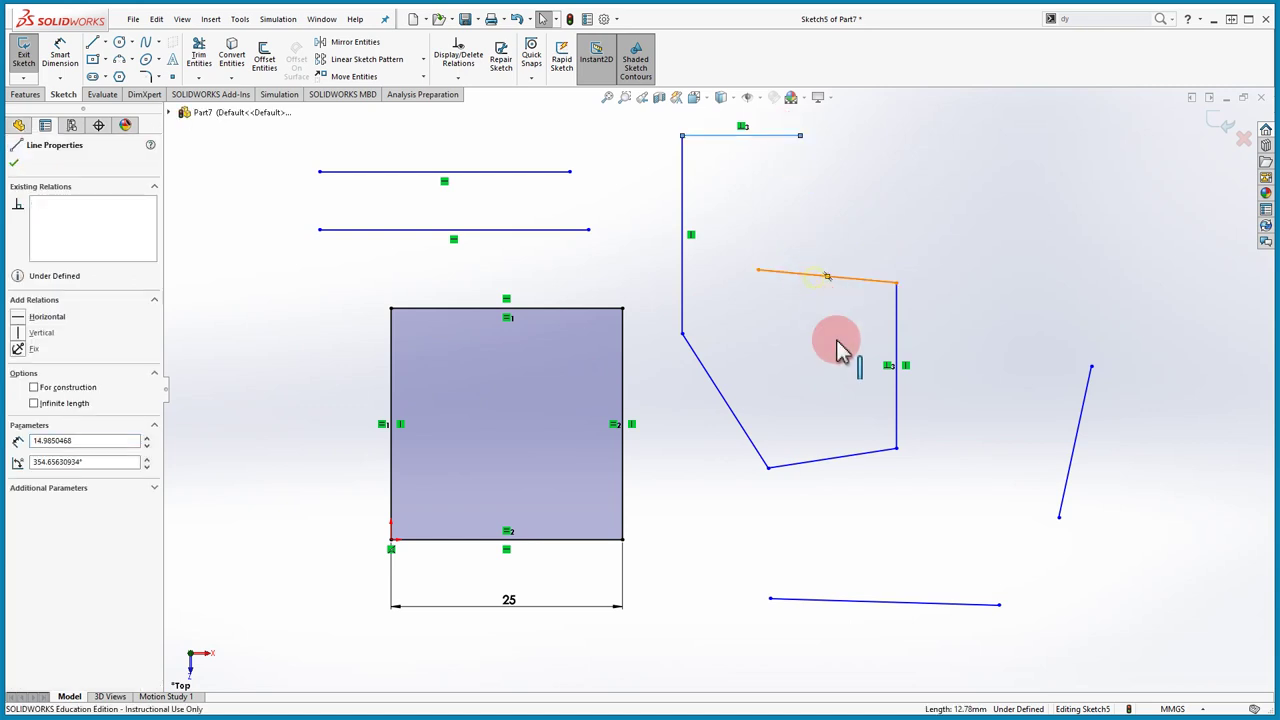
ctrl+click(834, 459)
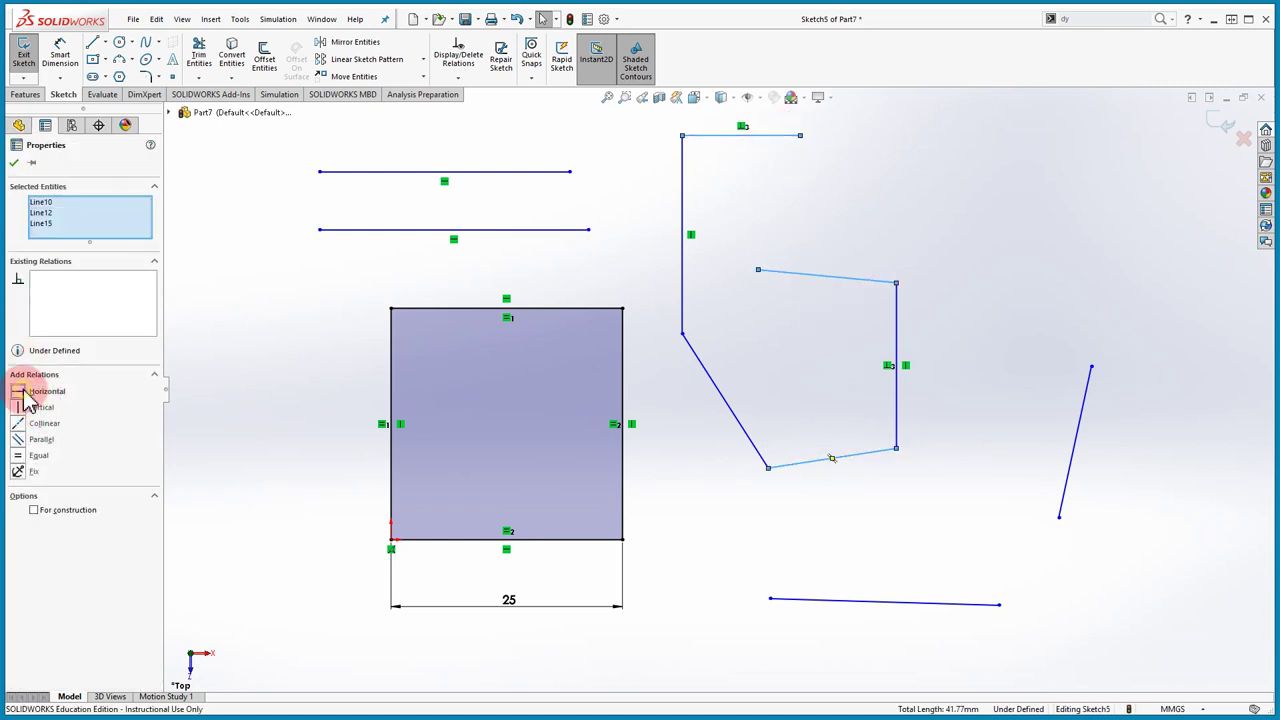
click(29, 396)
key(Escape)
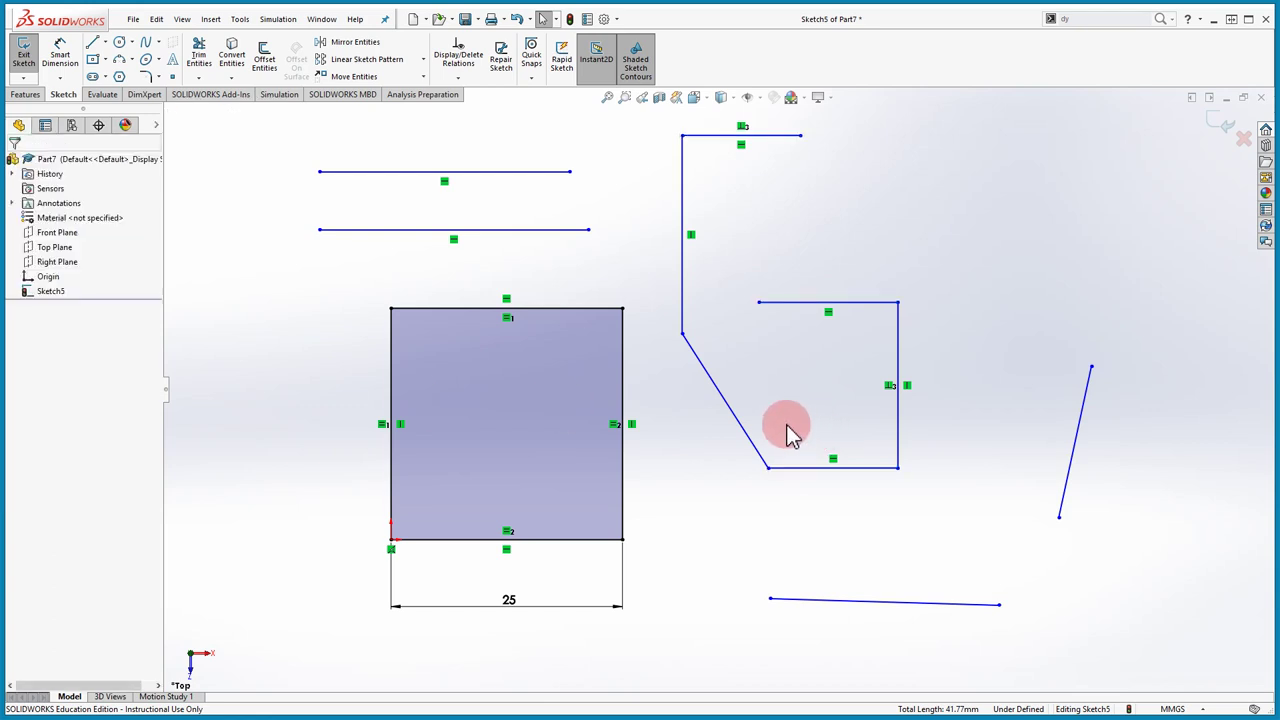
Step: Add a Vertical relation to the chain's remaining slanted line, and undo it
click(735, 410)
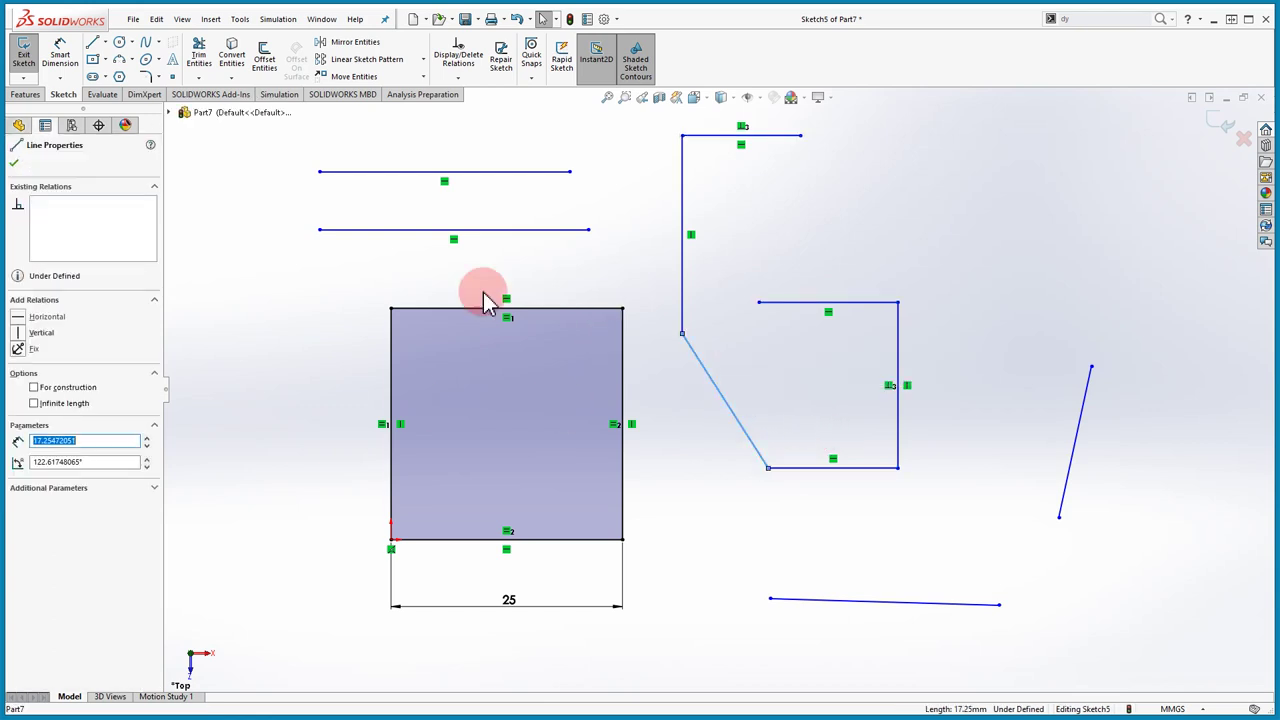
click(22, 336)
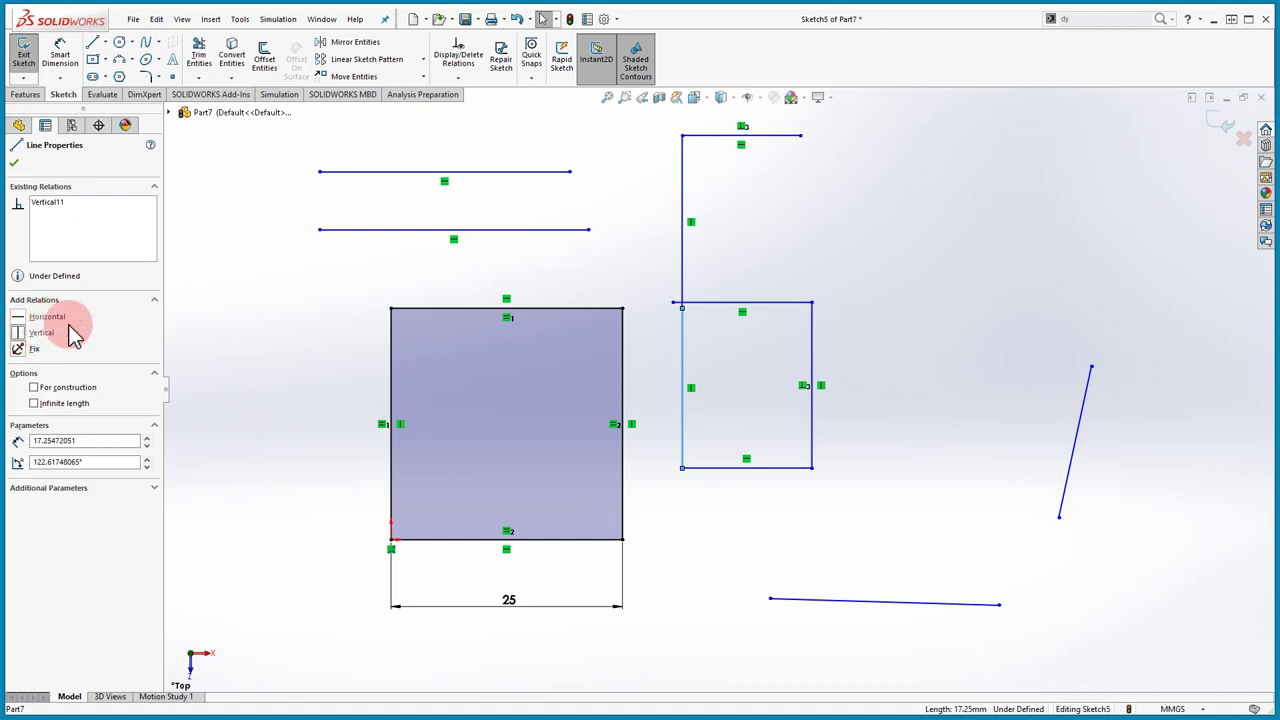
key(ctrl+z)
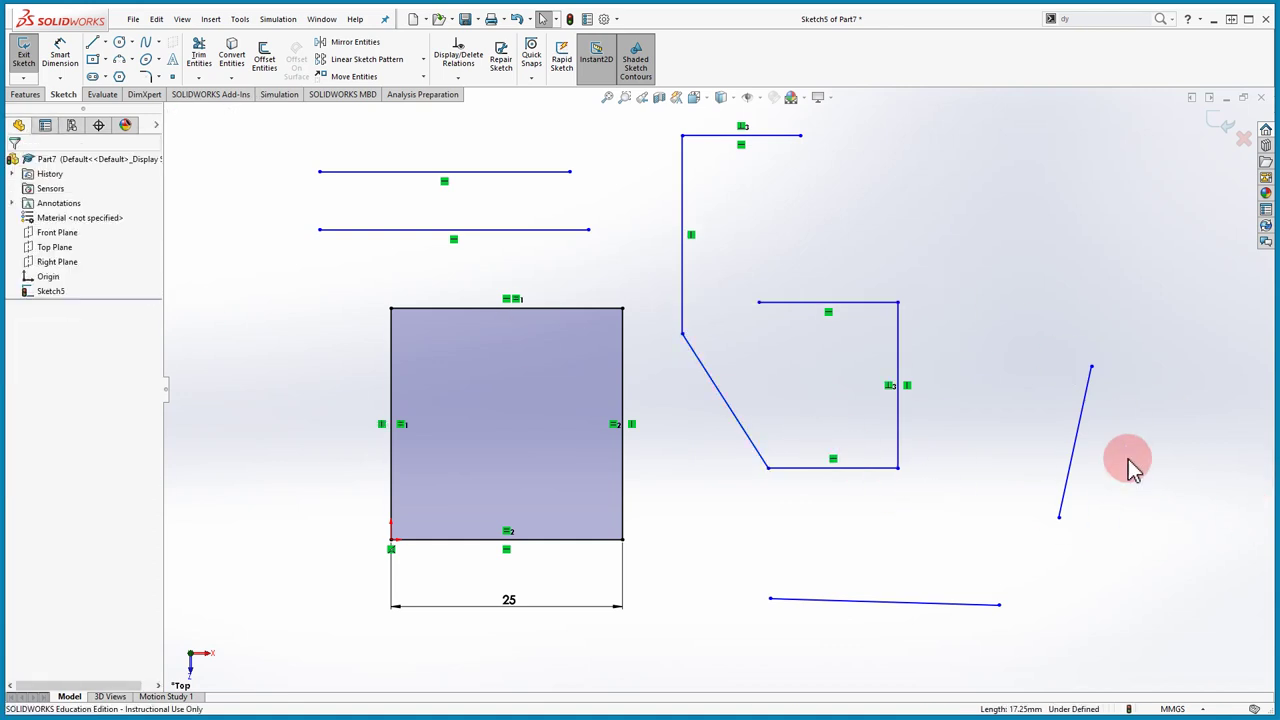
Step: Delete all geometry in the sketch, including the square, its dimension and the loose lines
drag(955, 493, 243, 114)
key(Delete)
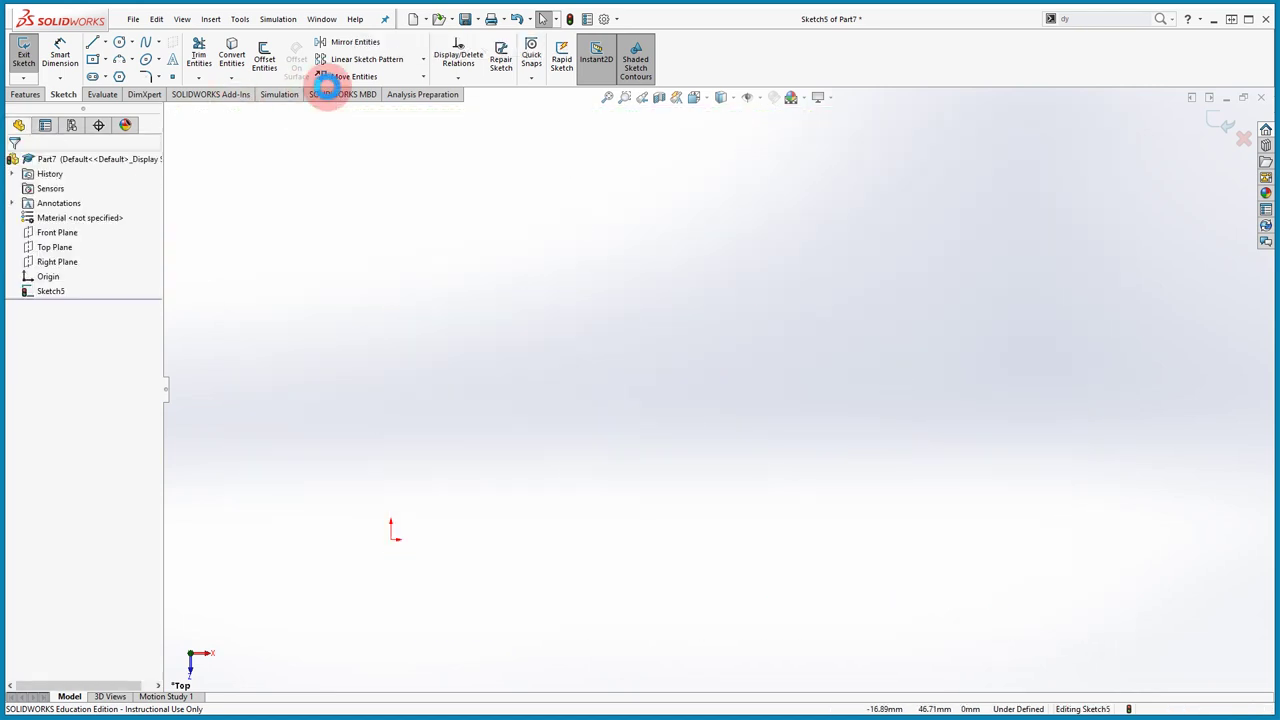
Step: Sketch a closed five-sided contour of centerlines above and to the right of the origin, with its top line horizontal
click(106, 45)
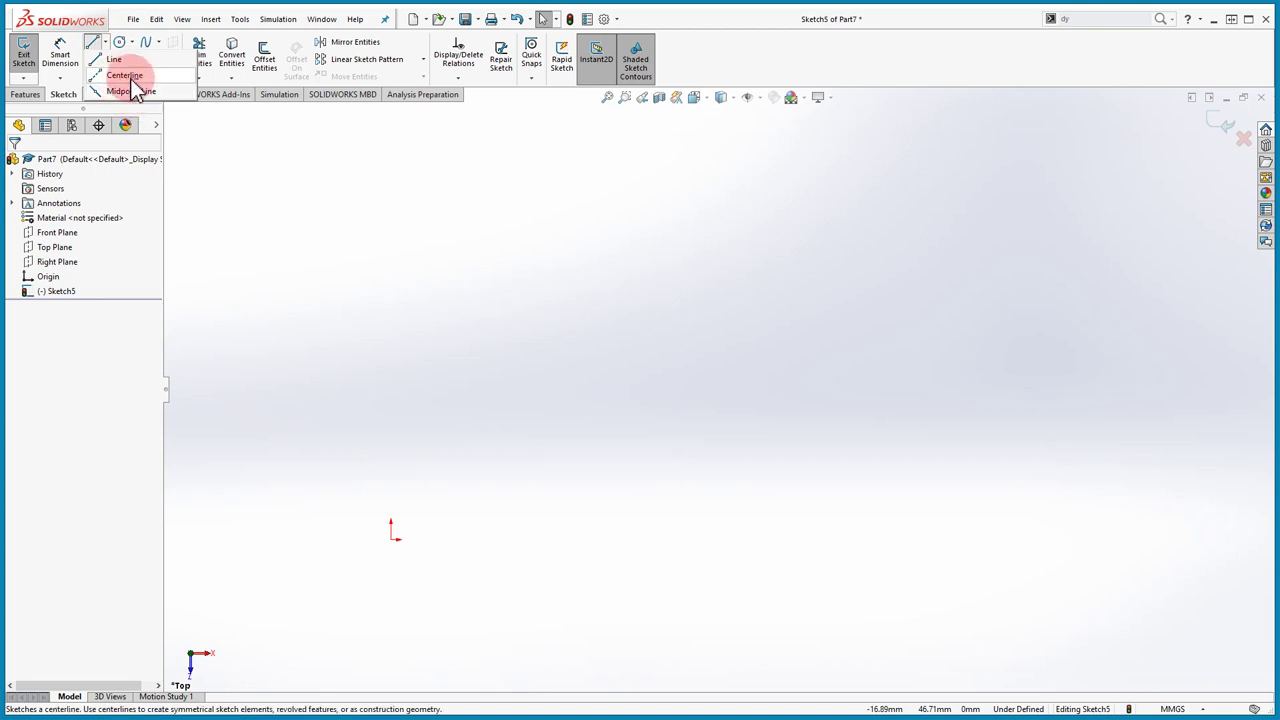
click(126, 77)
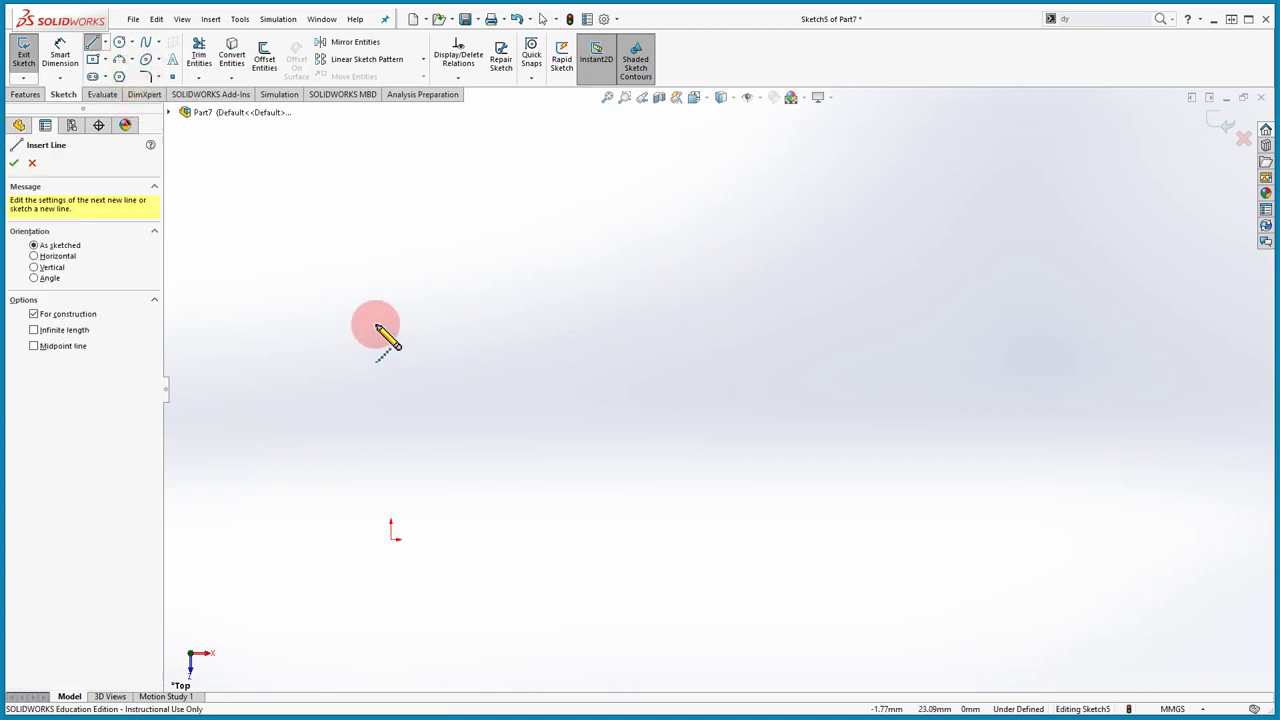
click(485, 289)
click(800, 289)
click(843, 453)
click(585, 539)
click(423, 415)
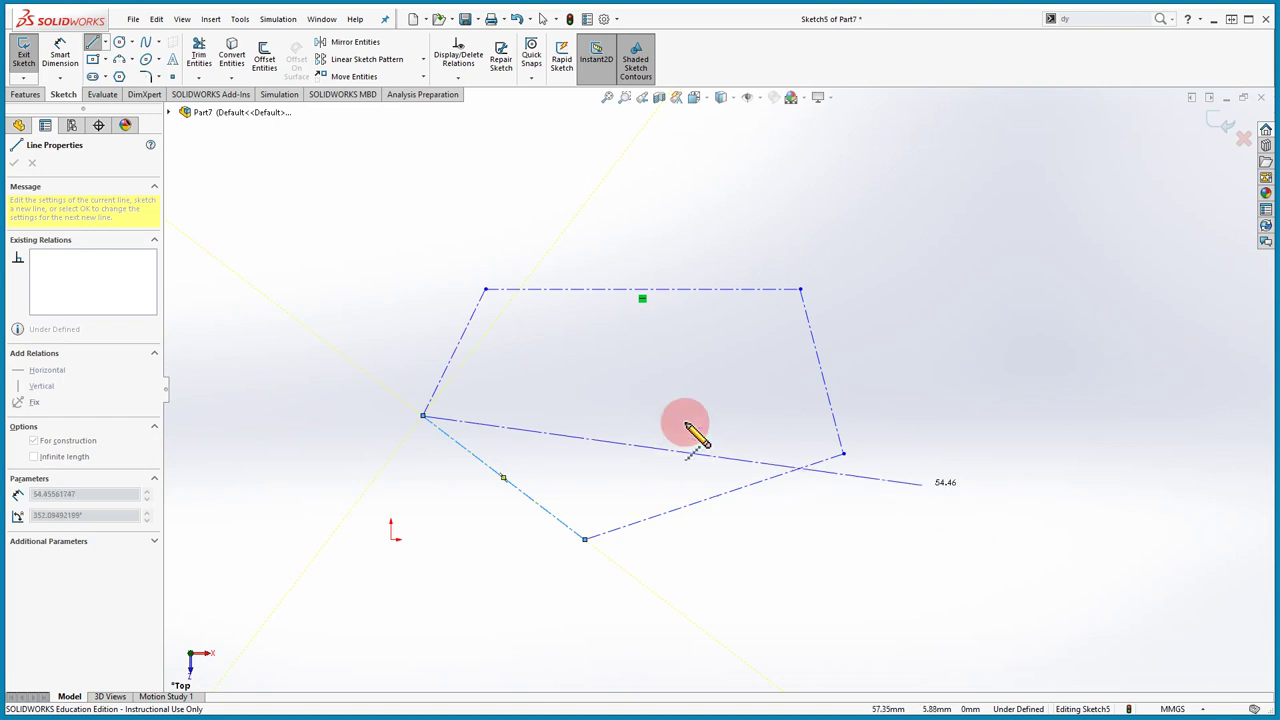
right_click(670, 390)
click(680, 393)
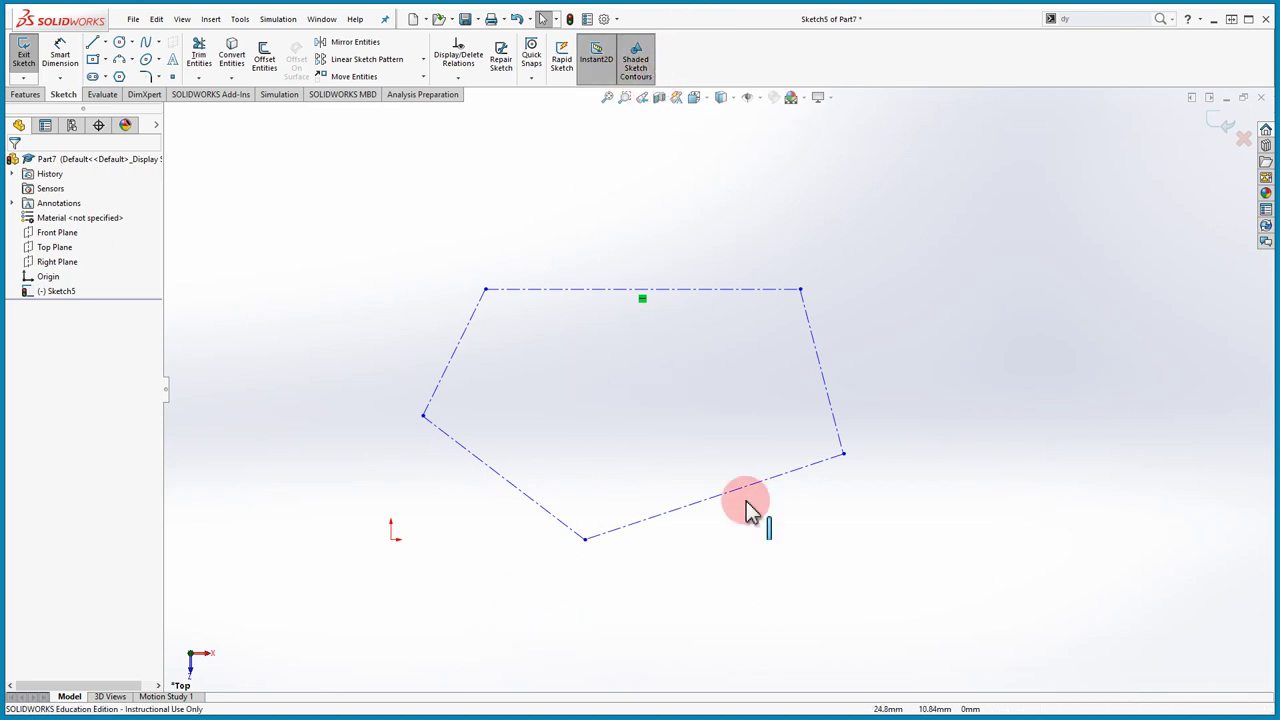
click(26, 94)
click(63, 94)
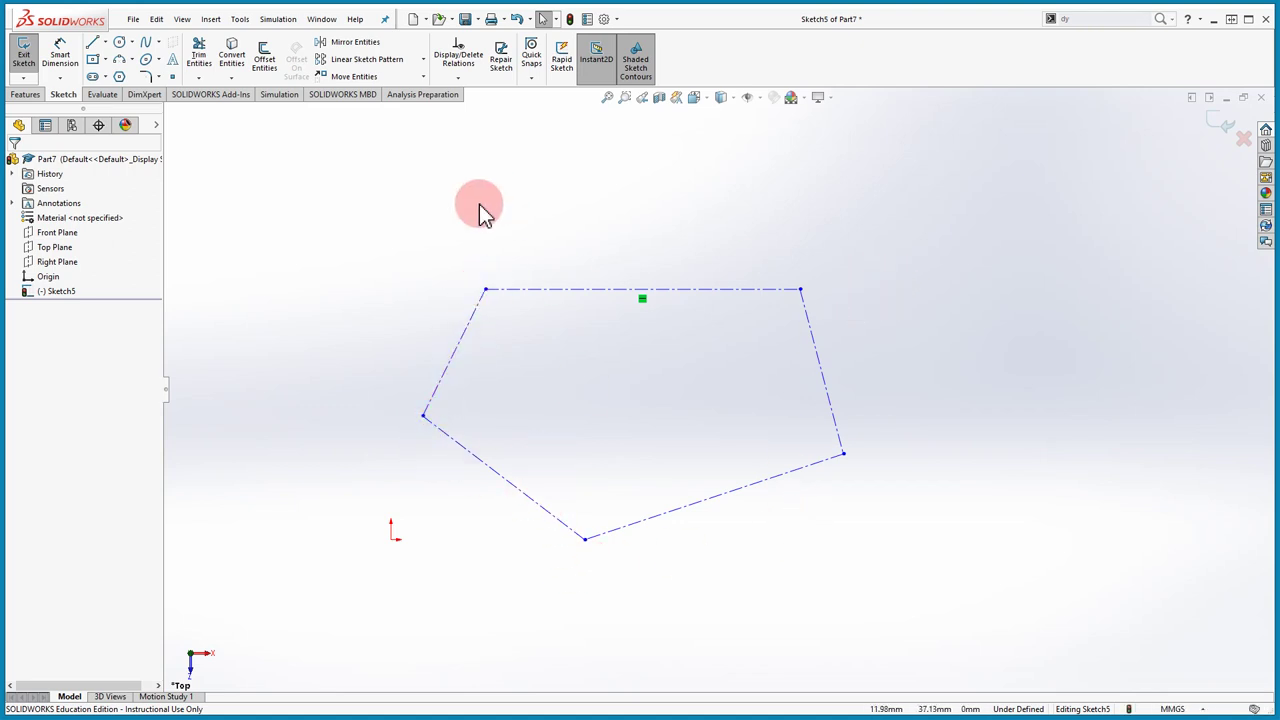
click(510, 248)
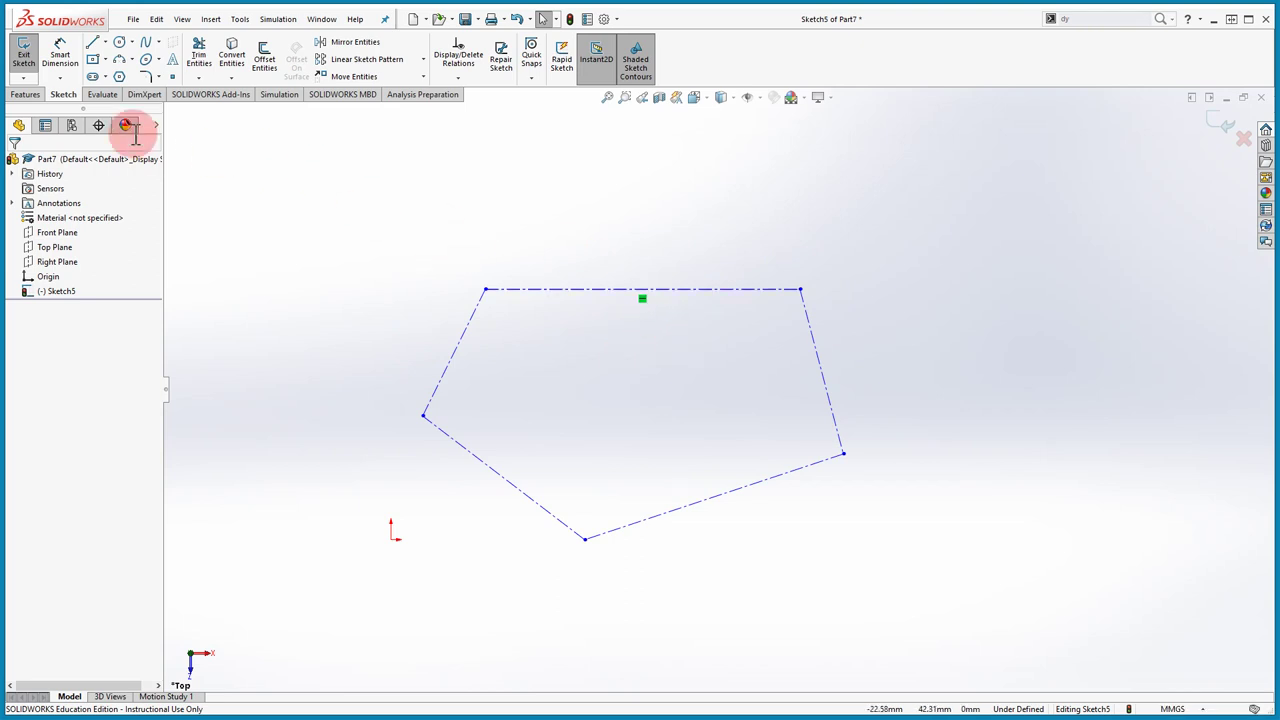
Step: Draw a nearly horizontal midpoint line centered on the origin
click(106, 45)
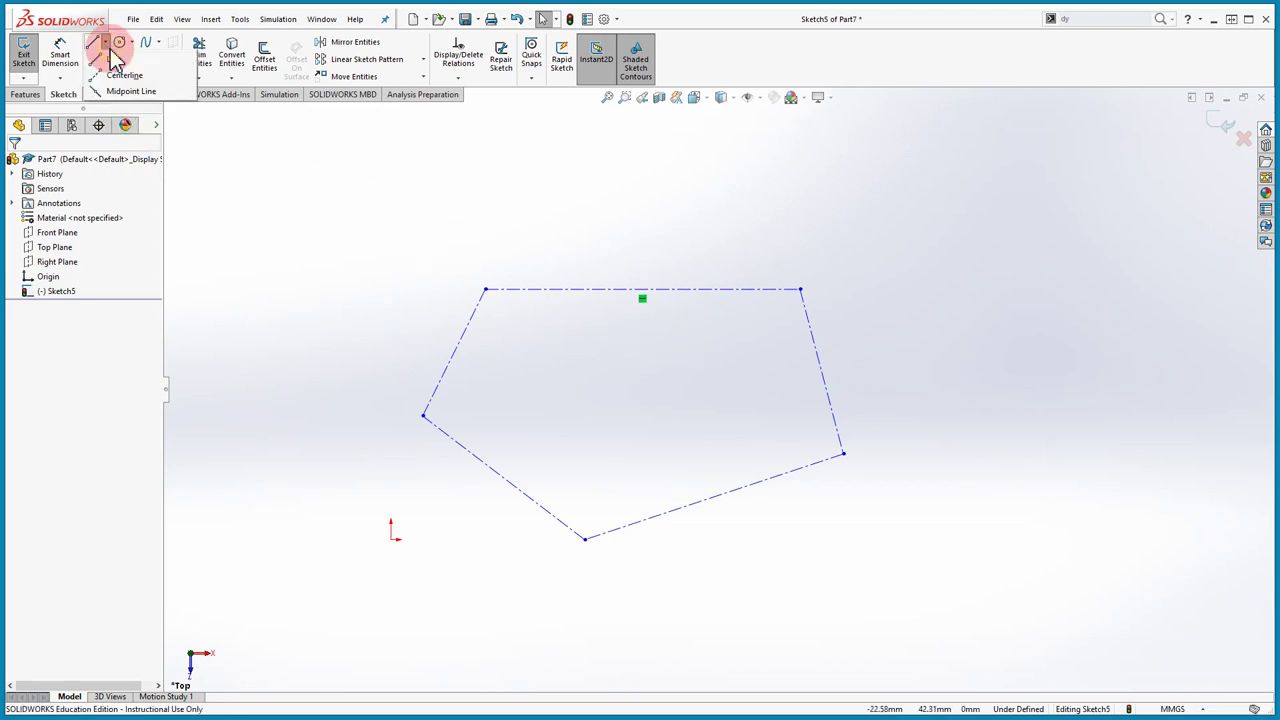
click(129, 98)
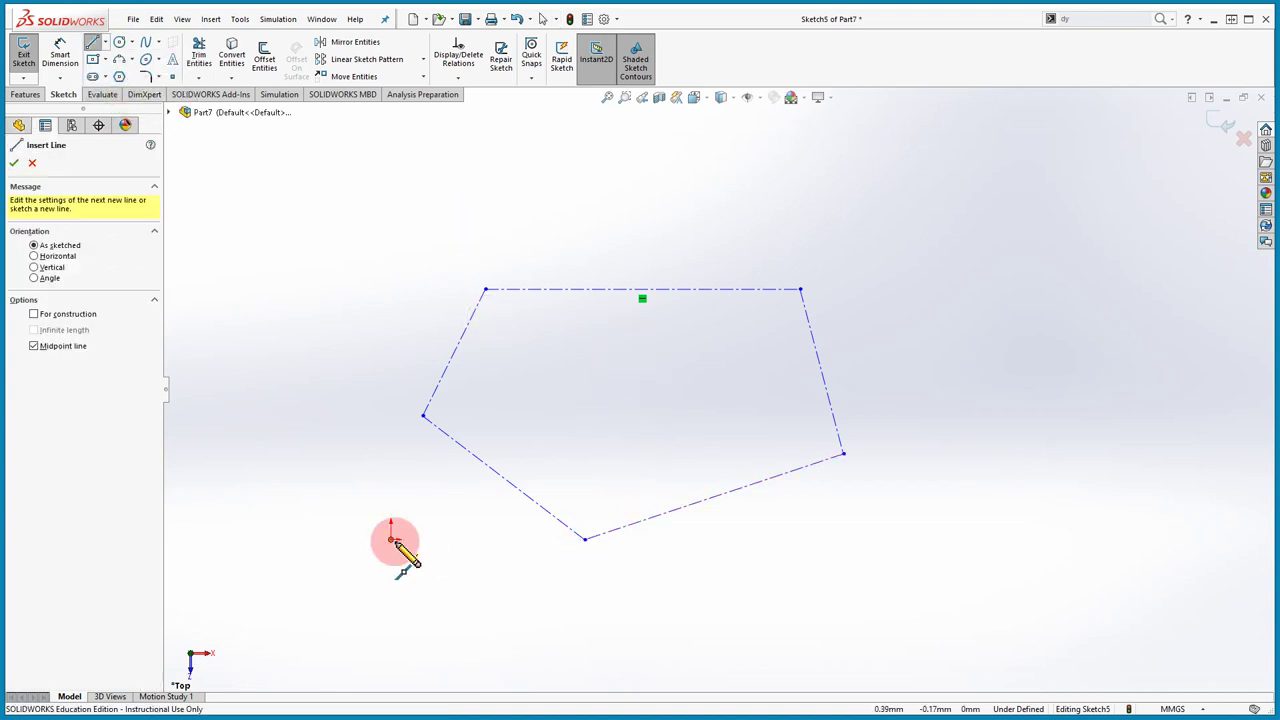
mouse_move(391, 540)
mouse_down()
mouse_move(500, 537)
mouse_move(528, 614)
mouse_move(517, 563)
mouse_move(492, 536)
mouse_up()
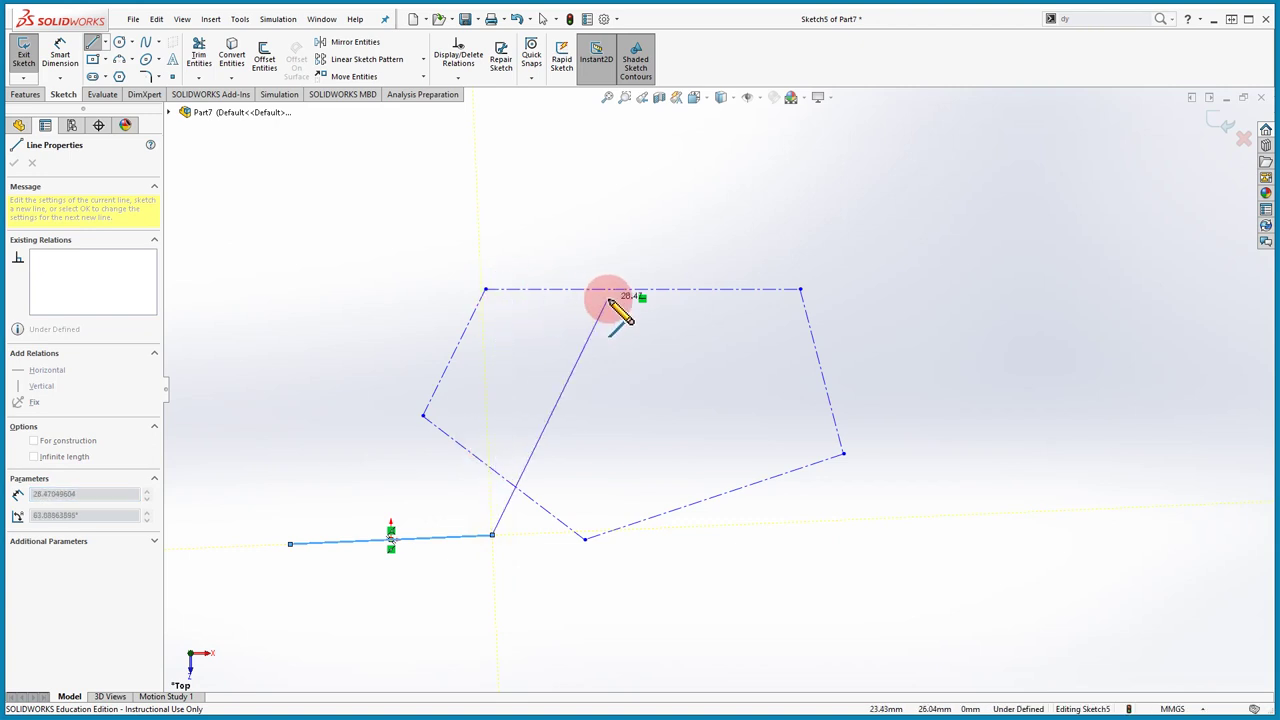
key(Escape)
Step: Delete the centerline contour and the midpoint line from the sketch
mouse_move(918, 240)
mouse_down()
mouse_move(286, 614)
mouse_move(300, 457)
mouse_move(309, 468)
mouse_up()
key(Delete)
click(309, 462)
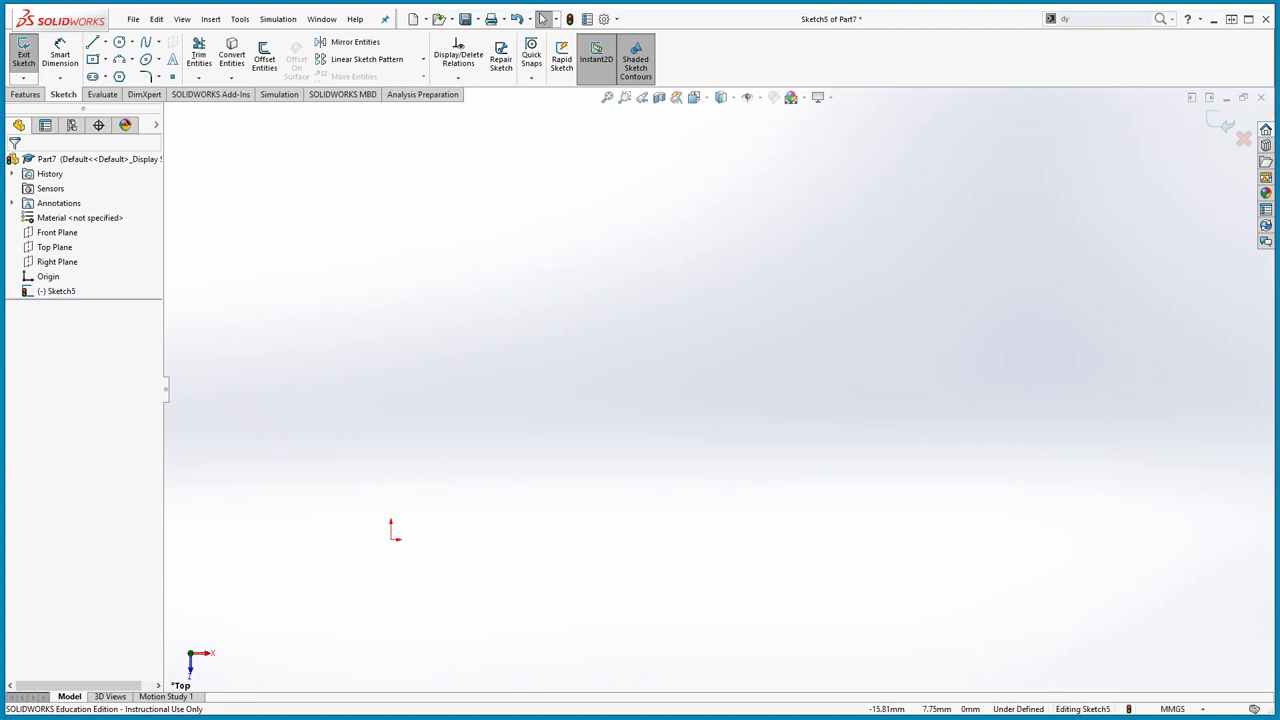
Step: Draw a corner rectangle about 18 by 11 mm above the origin, with construction lines from its corners
click(110, 58)
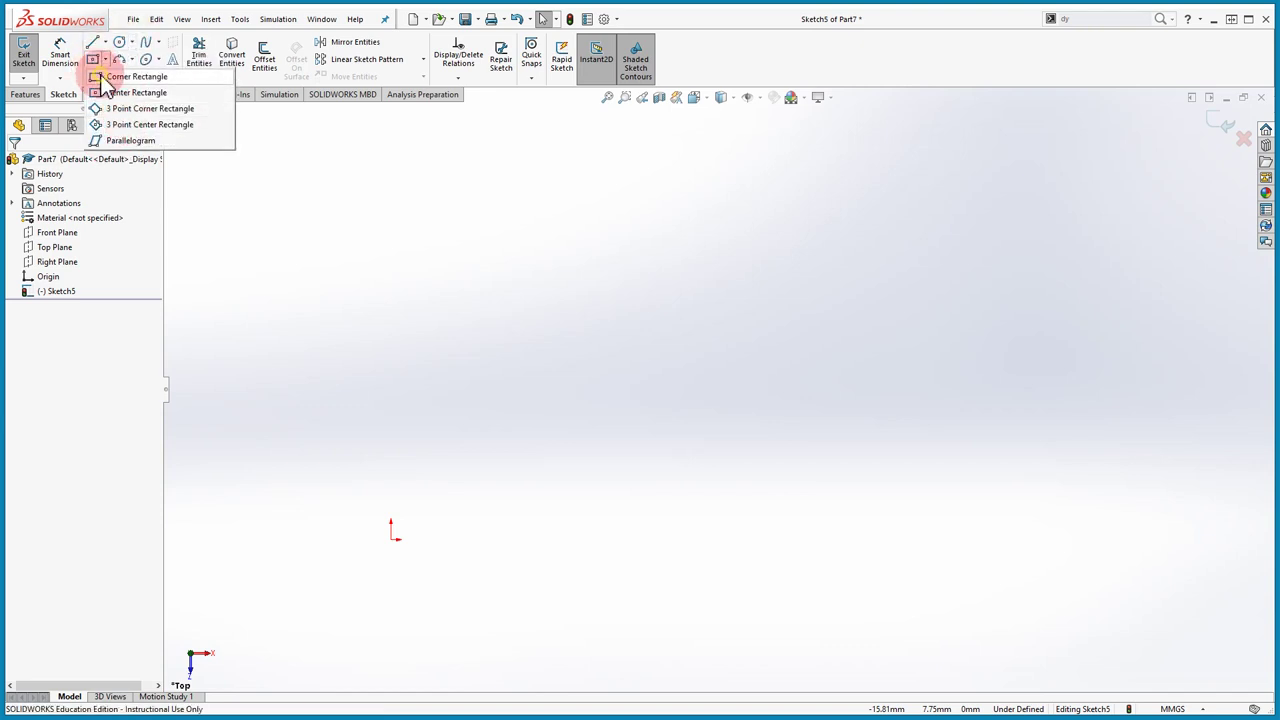
click(106, 77)
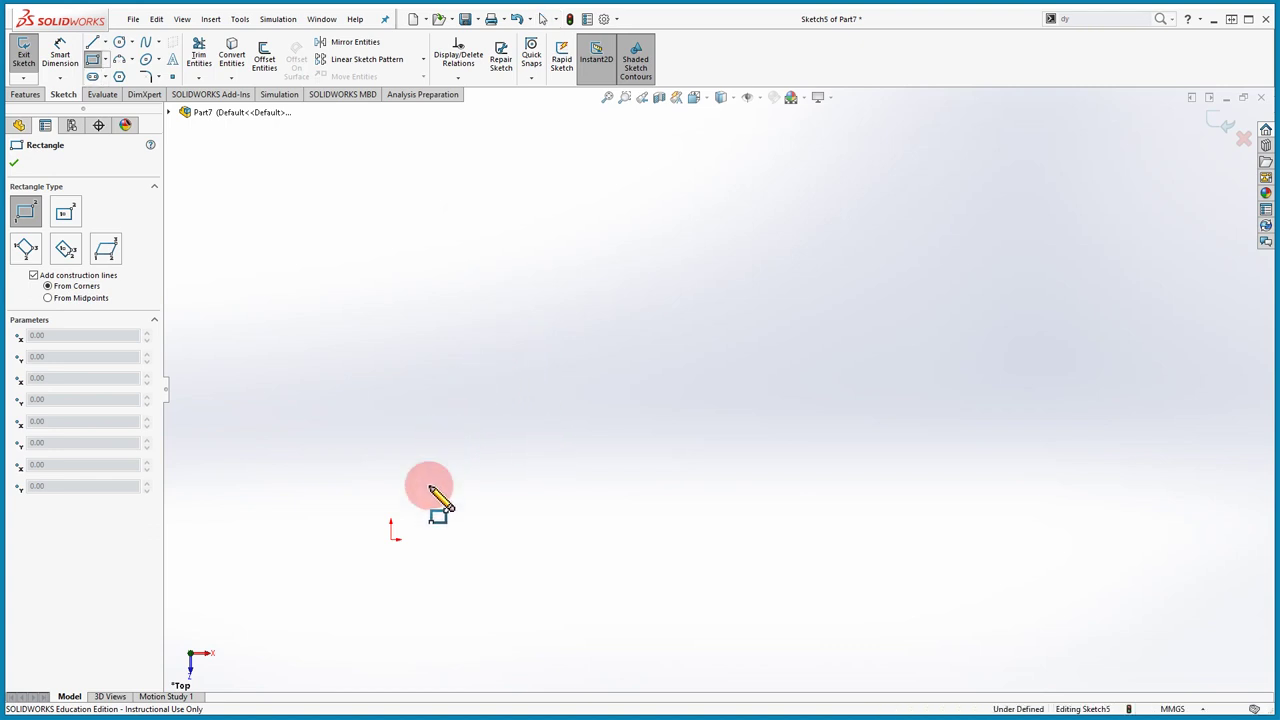
scroll(545, 430, down, 2)
scroll(449, 314, up, 2)
click(477, 329)
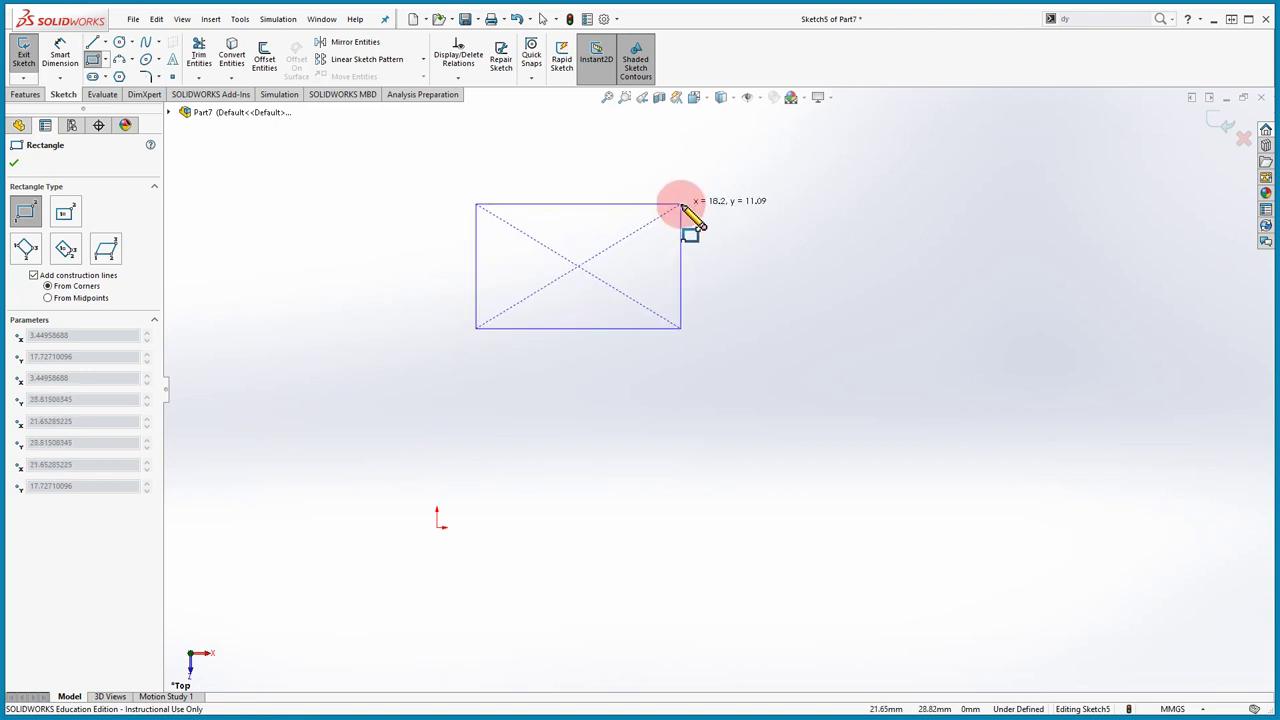
click(683, 203)
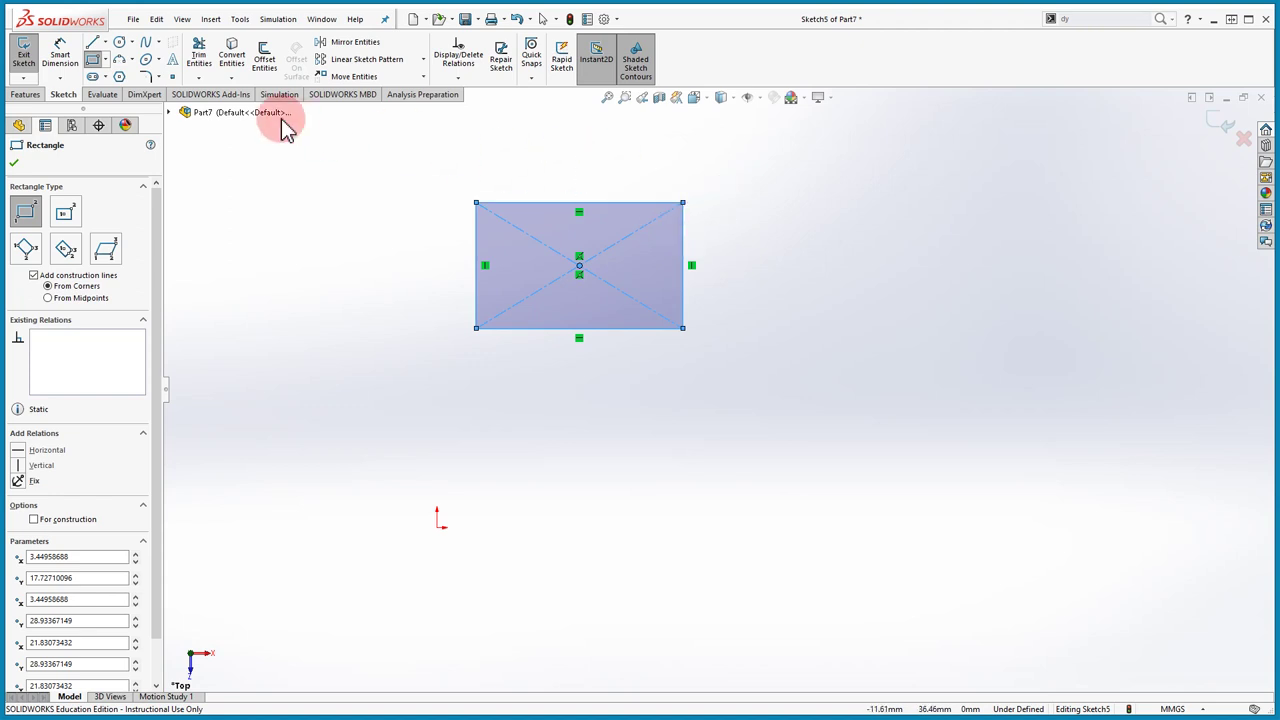
Step: Draw a center rectangle about 21 by 18 mm beside the first one and a tilted 3 point corner rectangle about 12 by 14 mm near the origin
click(72, 214)
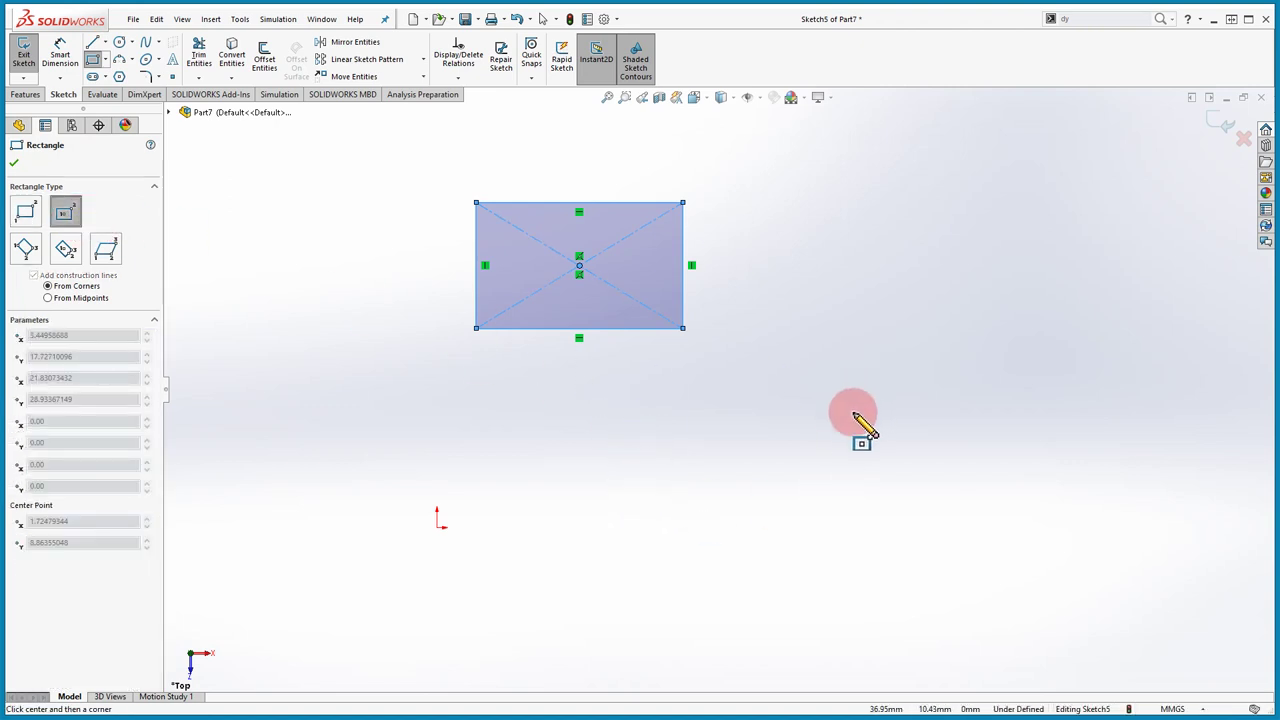
drag(849, 425, 966, 325)
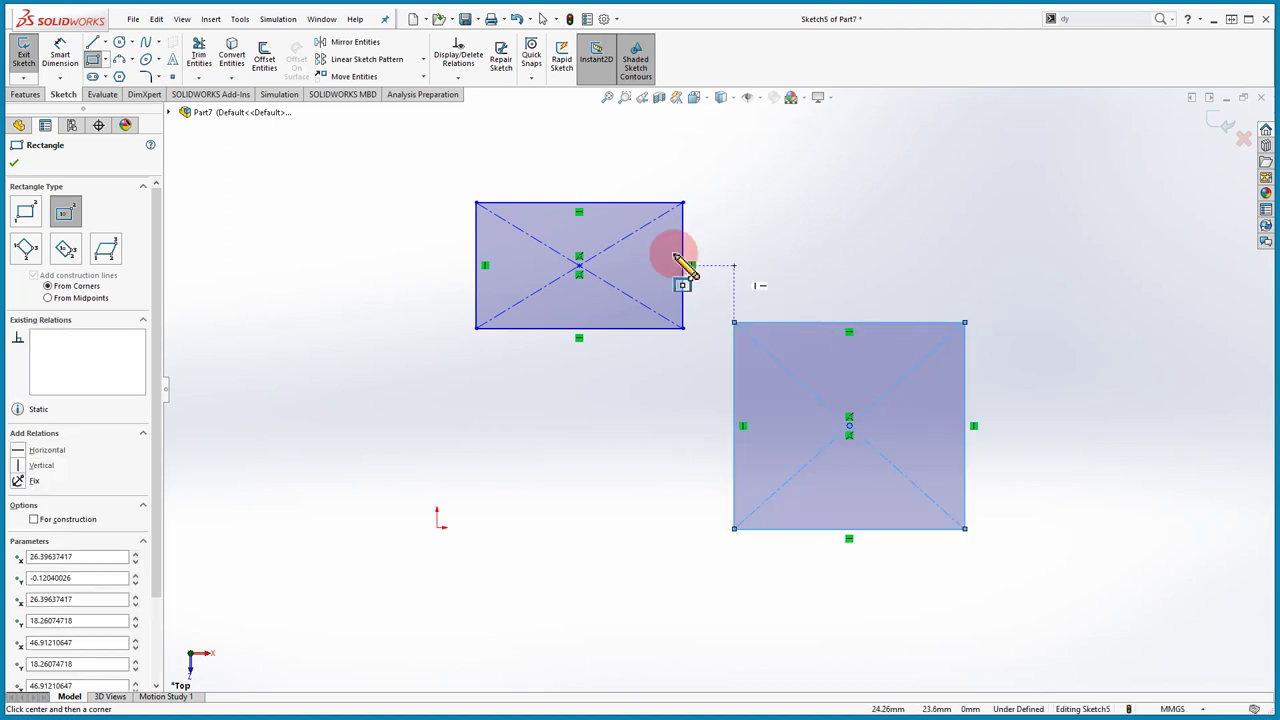
click(22, 250)
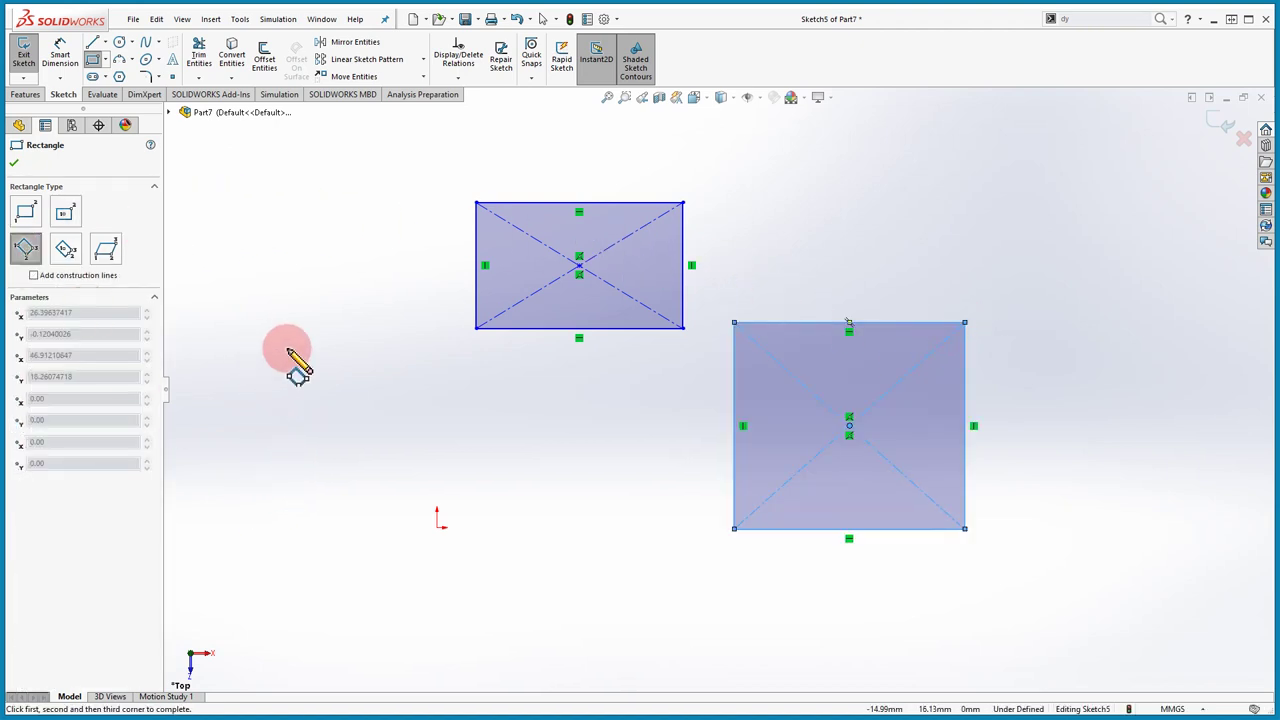
click(258, 405)
click(305, 524)
click(451, 467)
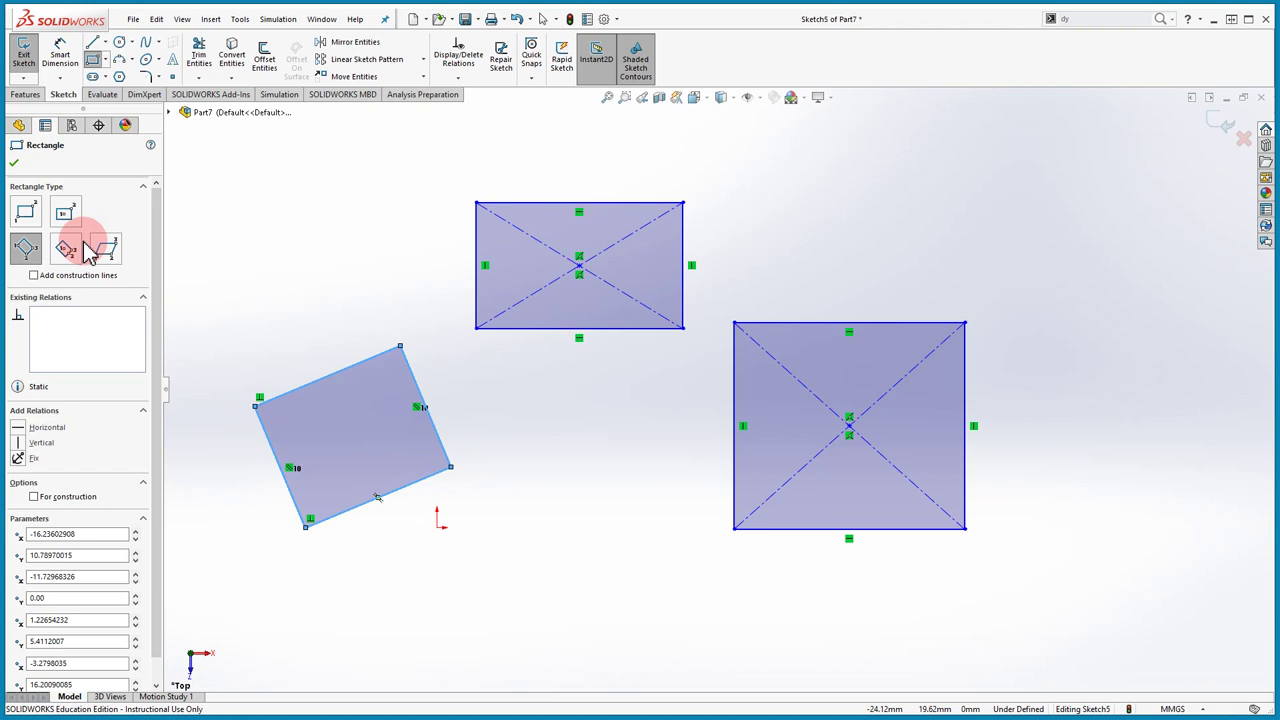
Step: Draw a tilted 3 point center rectangle about 35 by 34 mm below the origin
click(72, 246)
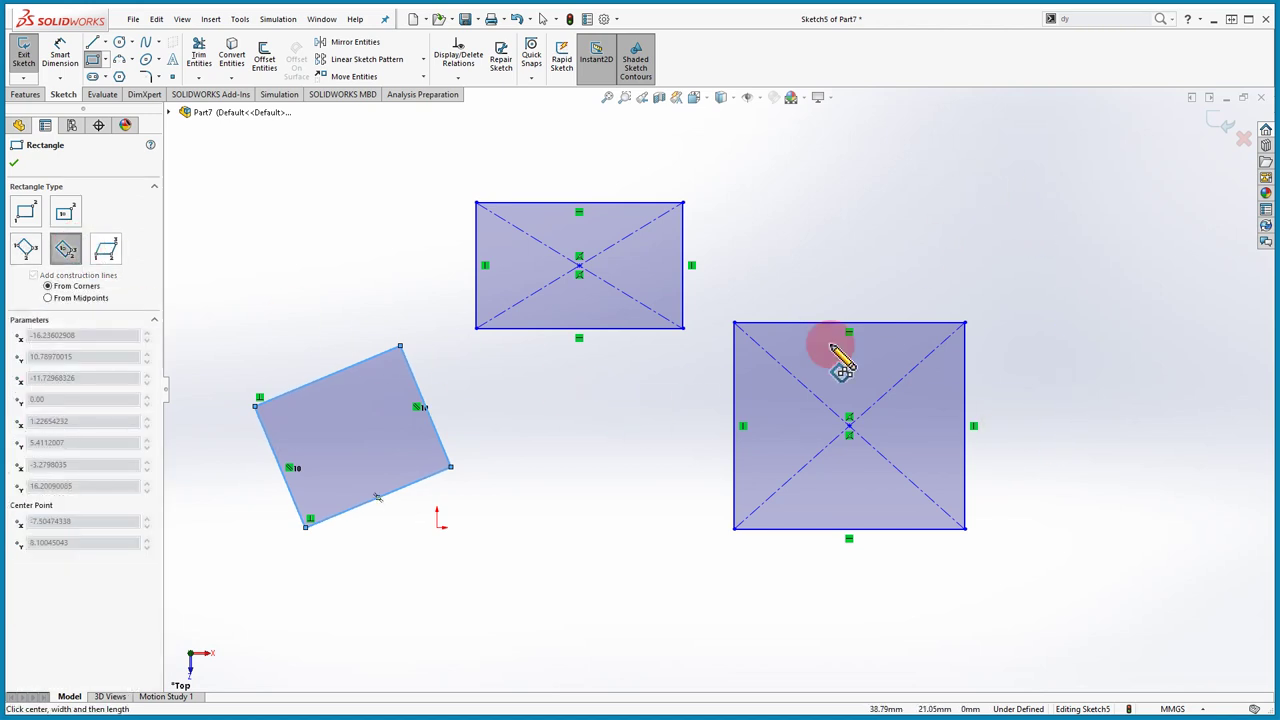
scroll(771, 357, down, 4)
scroll(720, 430, up, 5)
scroll(720, 430, up, 3)
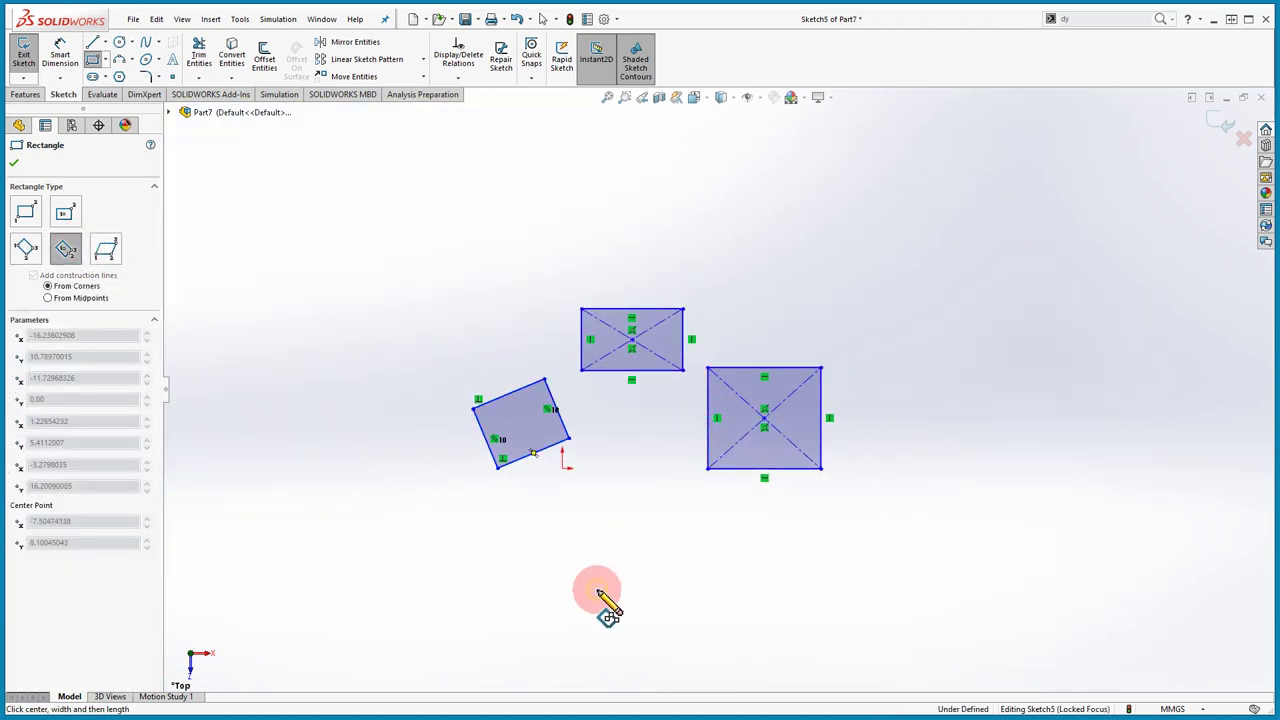
drag(597, 592, 682, 670)
click(724, 584)
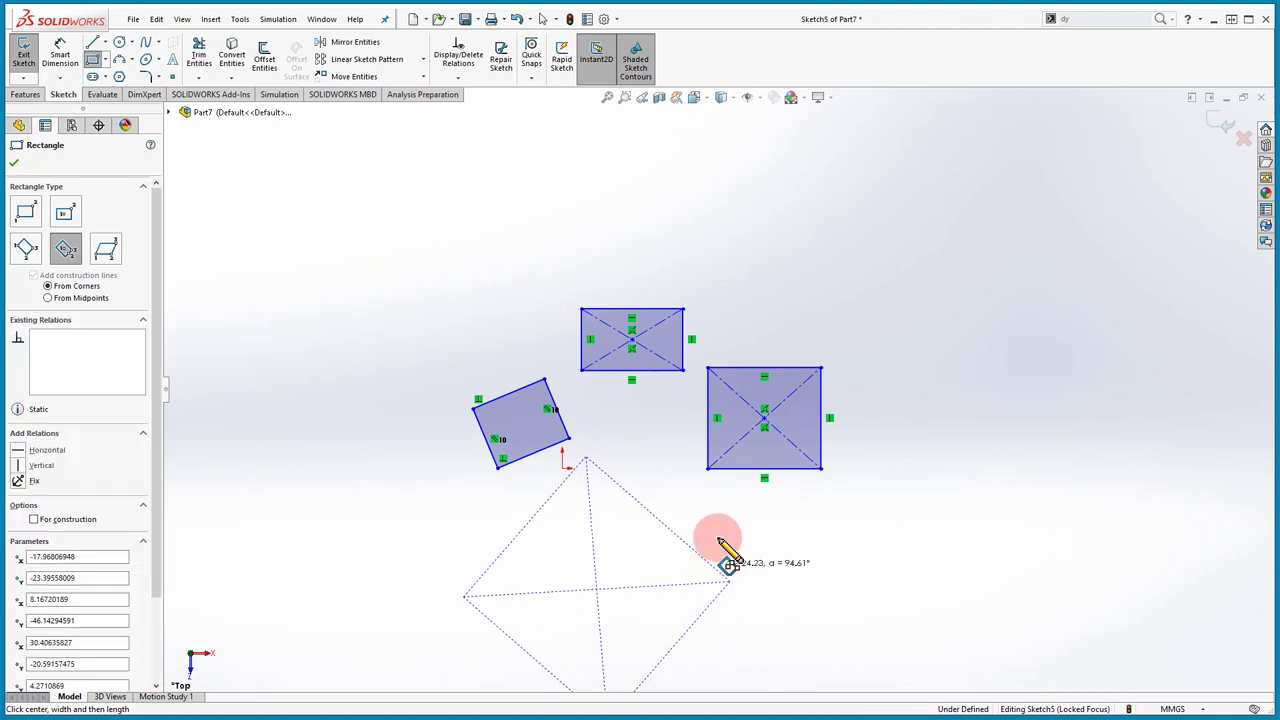
Step: Draw a parallelogram with a horizontal base about 30 mm long and a height of about 18 mm, above and to the left of the other shapes
click(118, 253)
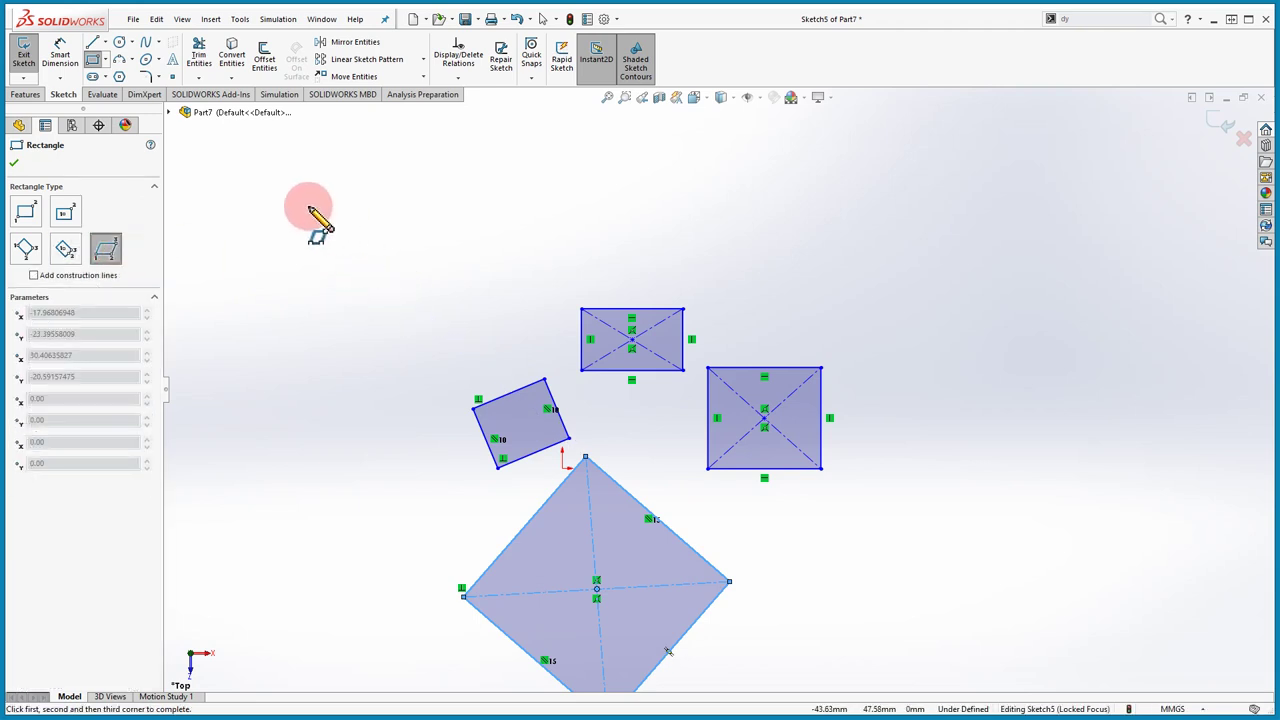
click(320, 295)
click(487, 294)
click(563, 195)
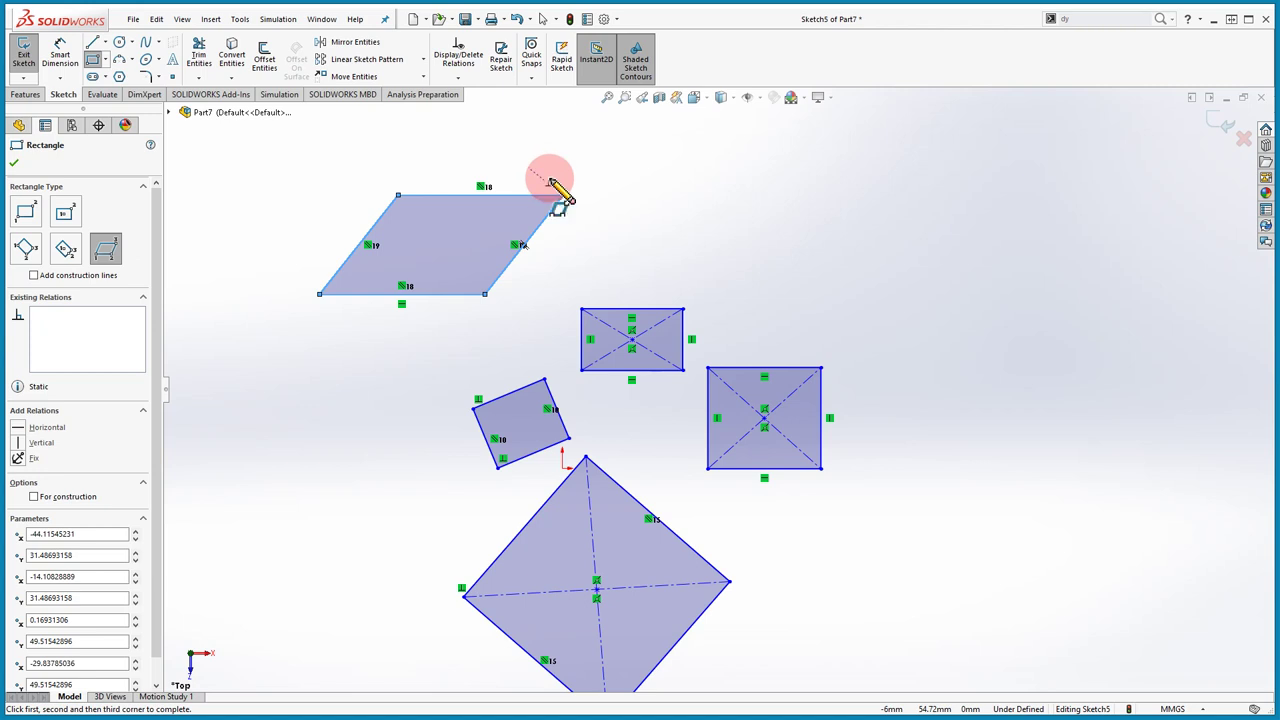
key(Escape)
Step: Delete all the rectangles and the parallelogram from the sketch
mouse_move(875, 642)
mouse_down()
mouse_move(500, 320)
mouse_move(346, 126)
mouse_move(349, 142)
mouse_up()
key(Delete)
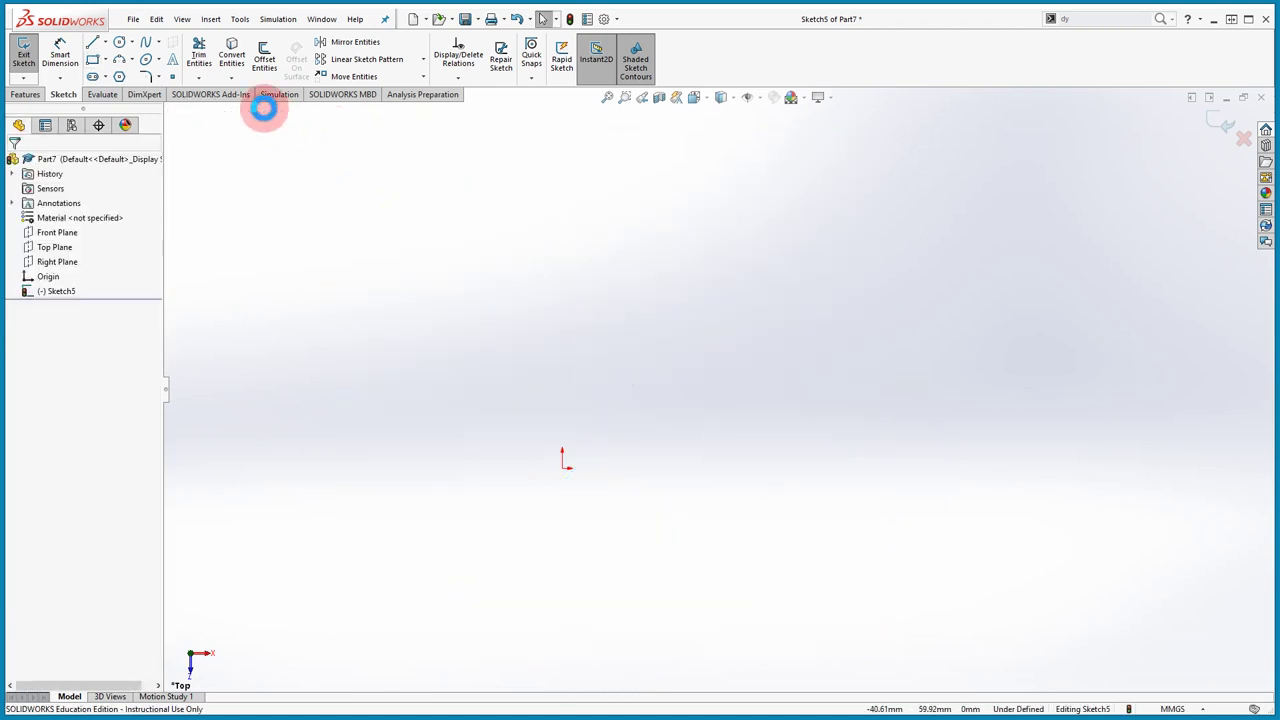
Step: Draw a corner rectangle above and to the right of the origin, with construction lines from its corners
click(96, 60)
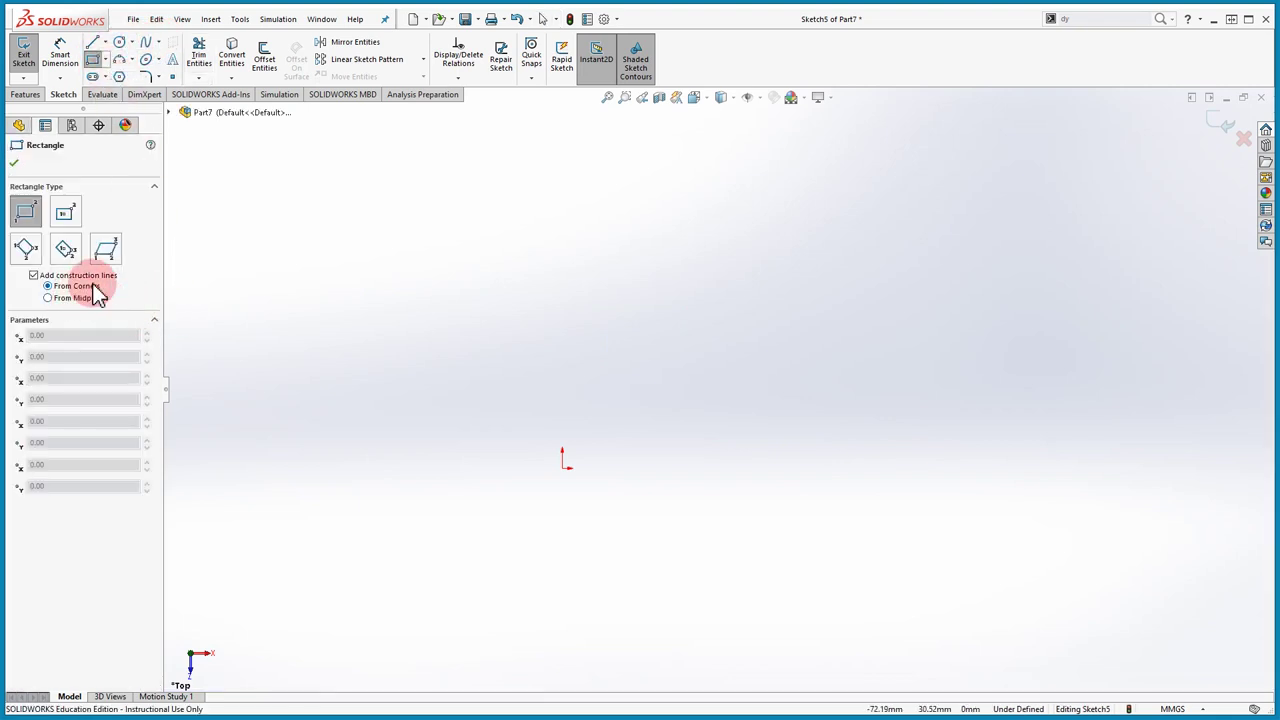
drag(659, 411, 891, 222)
key(Escape)
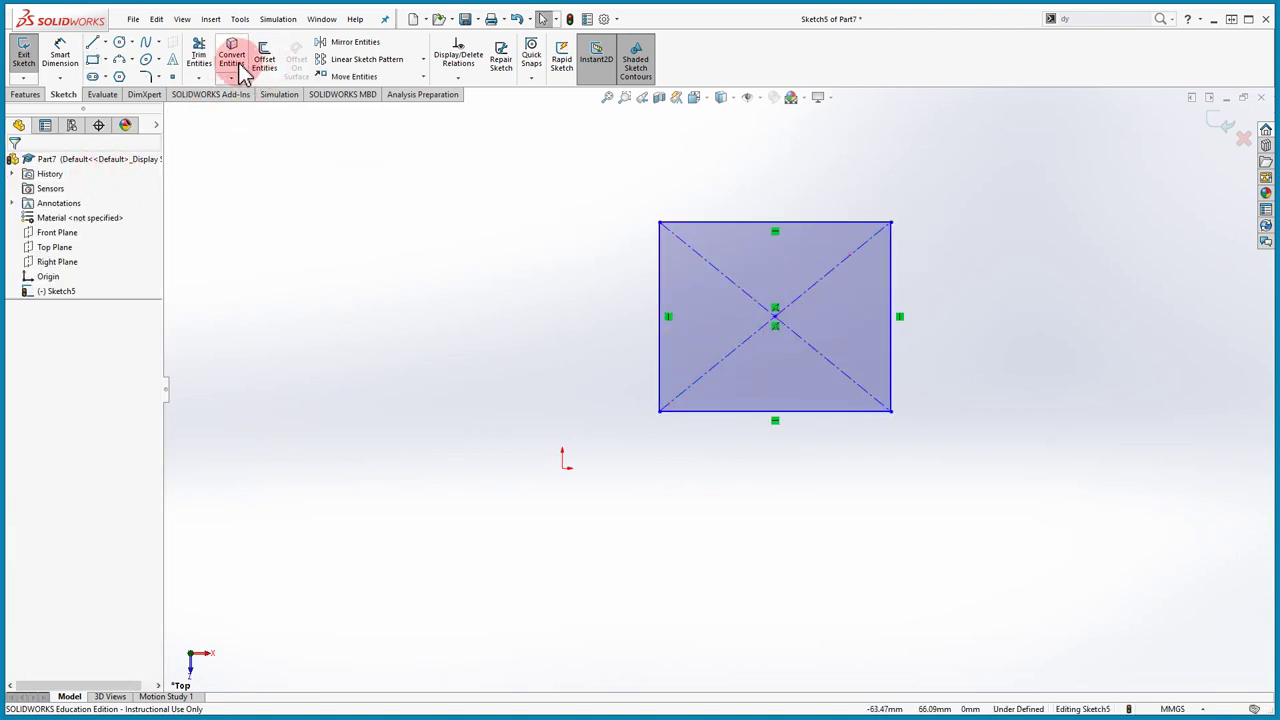
Step: Draw a second corner rectangle to the left of the first one, without construction lines
click(93, 59)
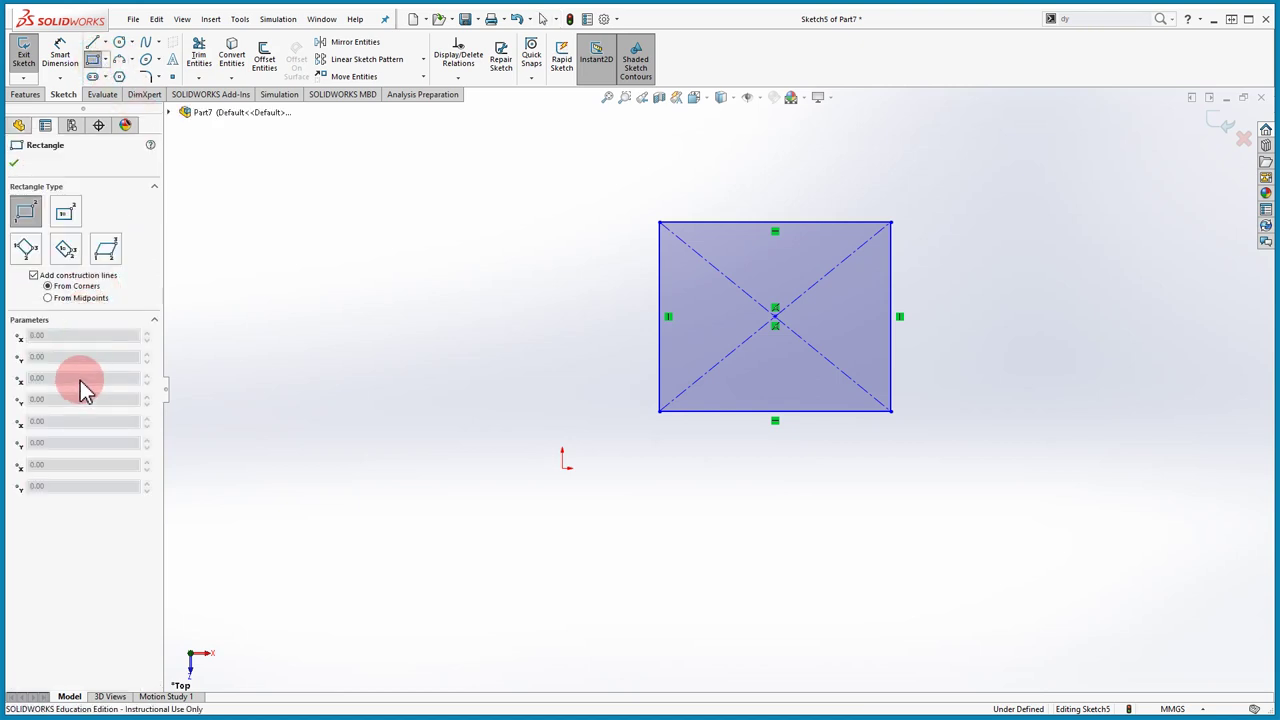
click(72, 279)
drag(287, 435, 575, 237)
key(Escape)
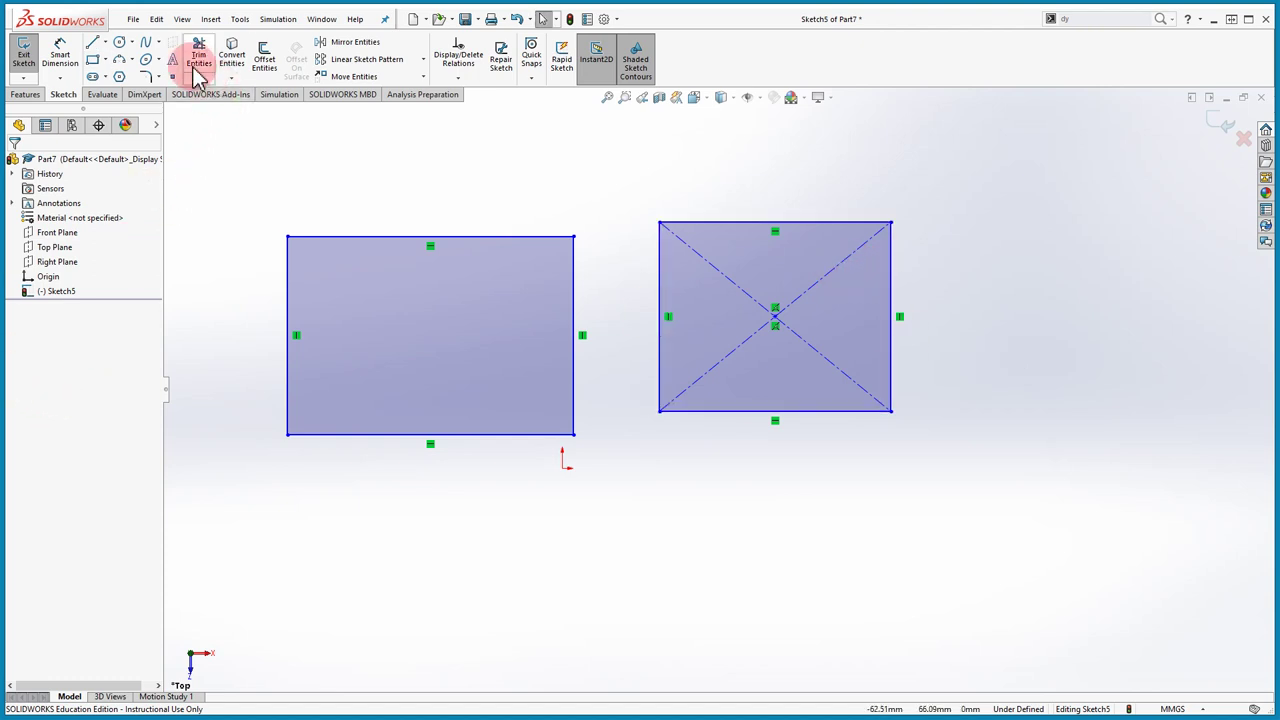
Step: Draw a third corner rectangle below and to the right of the origin, with construction lines from its midpoints
click(94, 61)
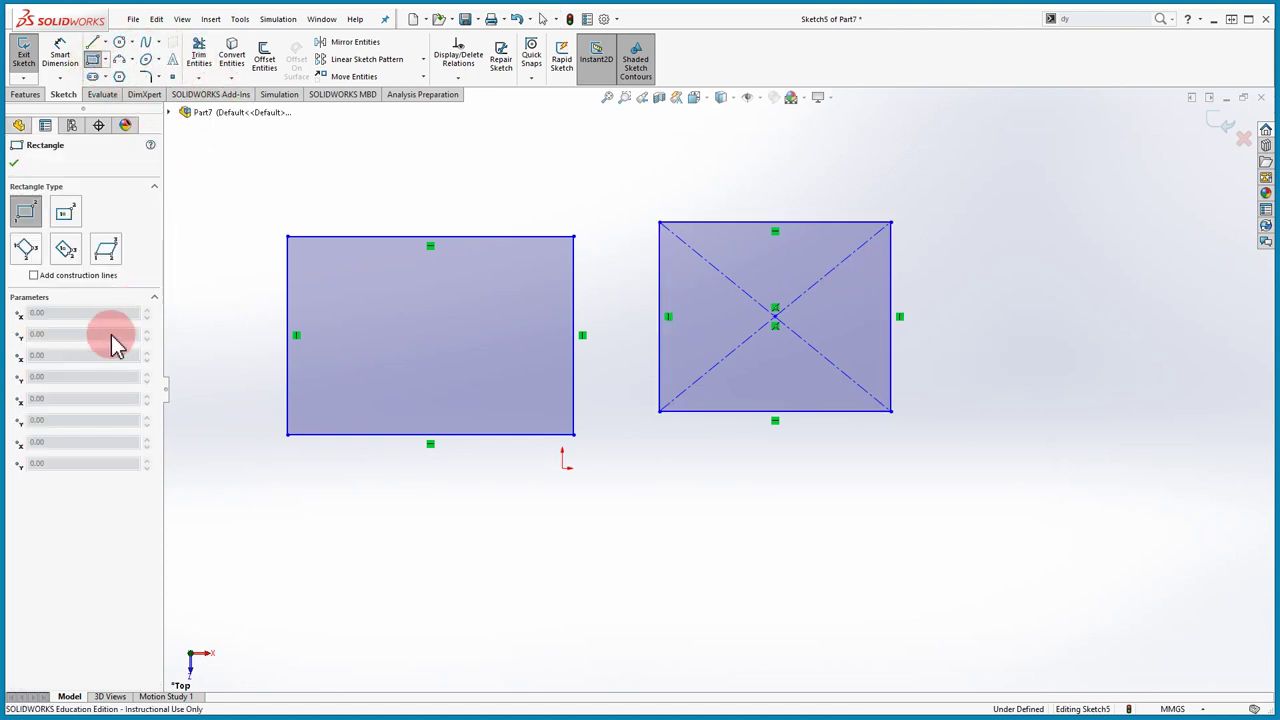
click(60, 276)
click(82, 298)
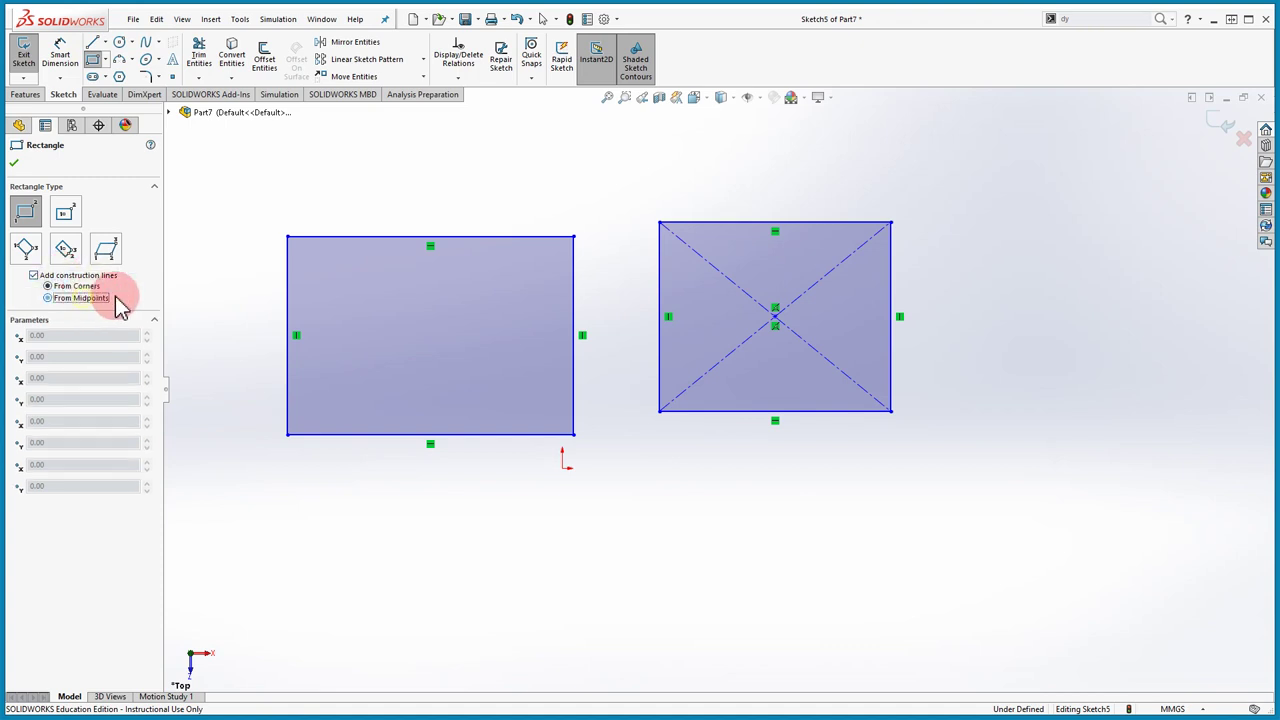
click(706, 646)
click(942, 508)
key(Escape)
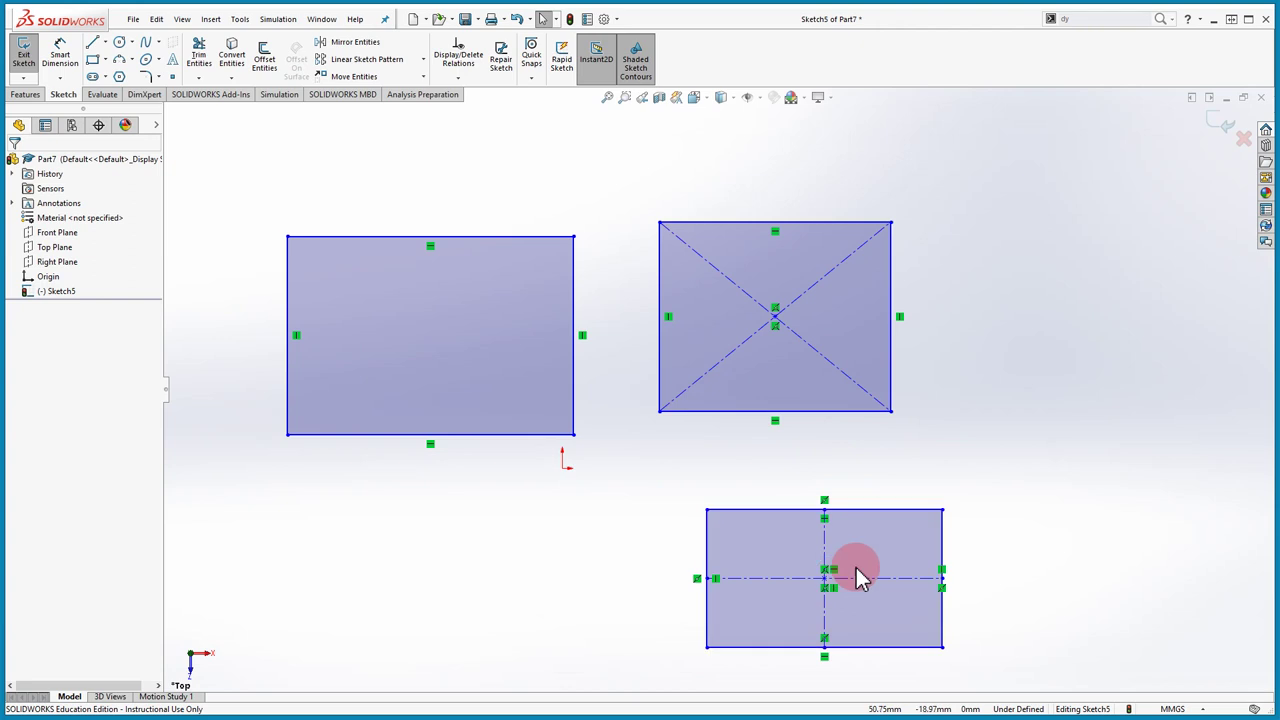
Step: Draw a parallelogram with a horizontal base about 61 mm long above and to the left of the existing rectangles
click(92, 59)
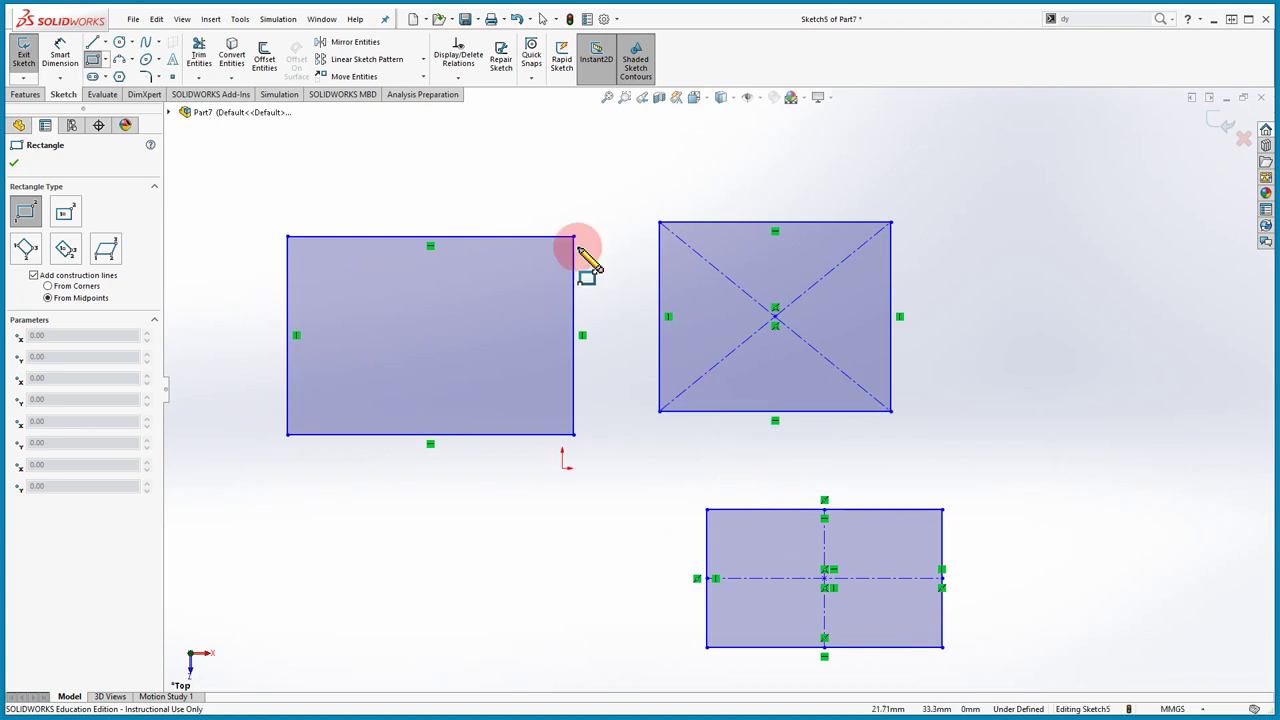
key(f)
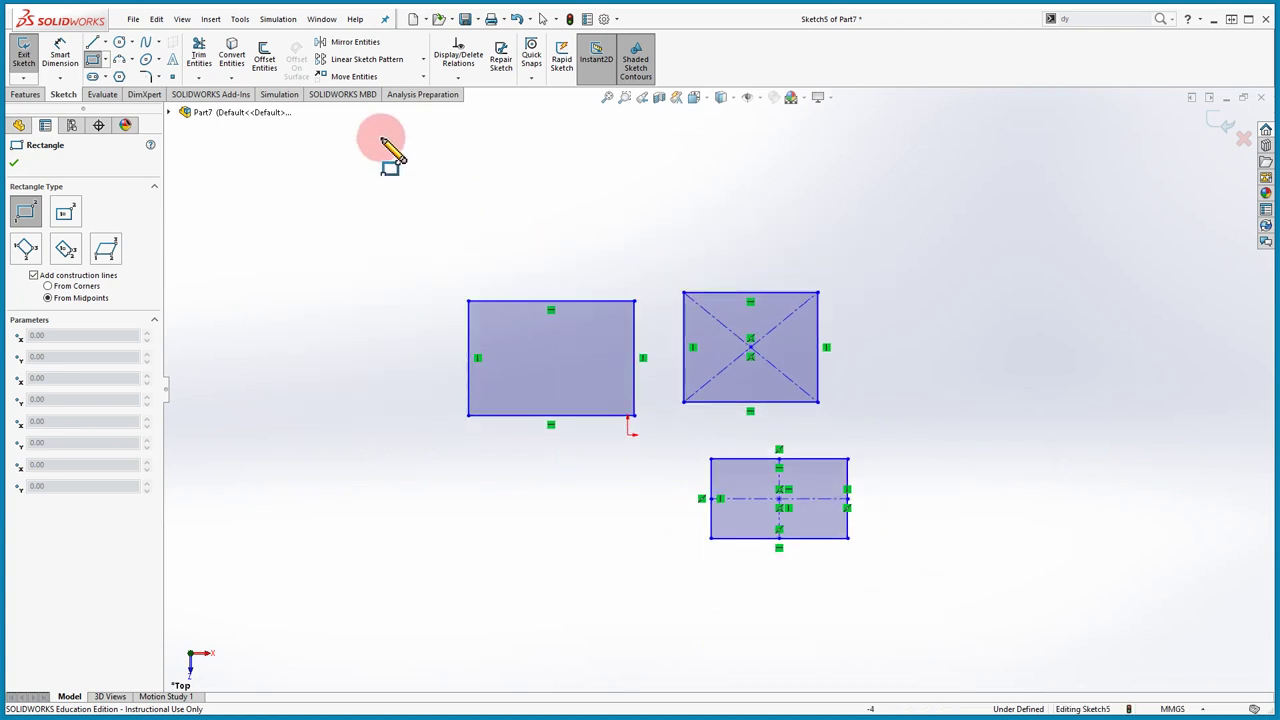
click(105, 59)
click(140, 137)
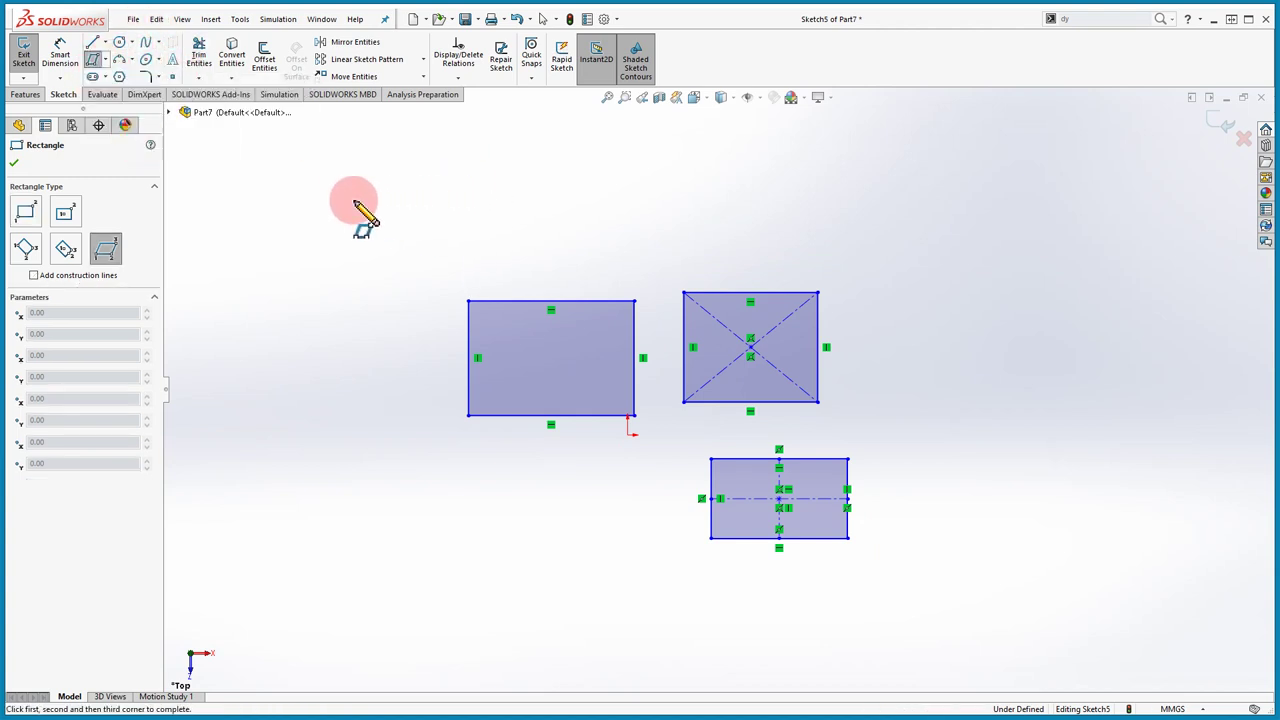
click(296, 241)
click(490, 241)
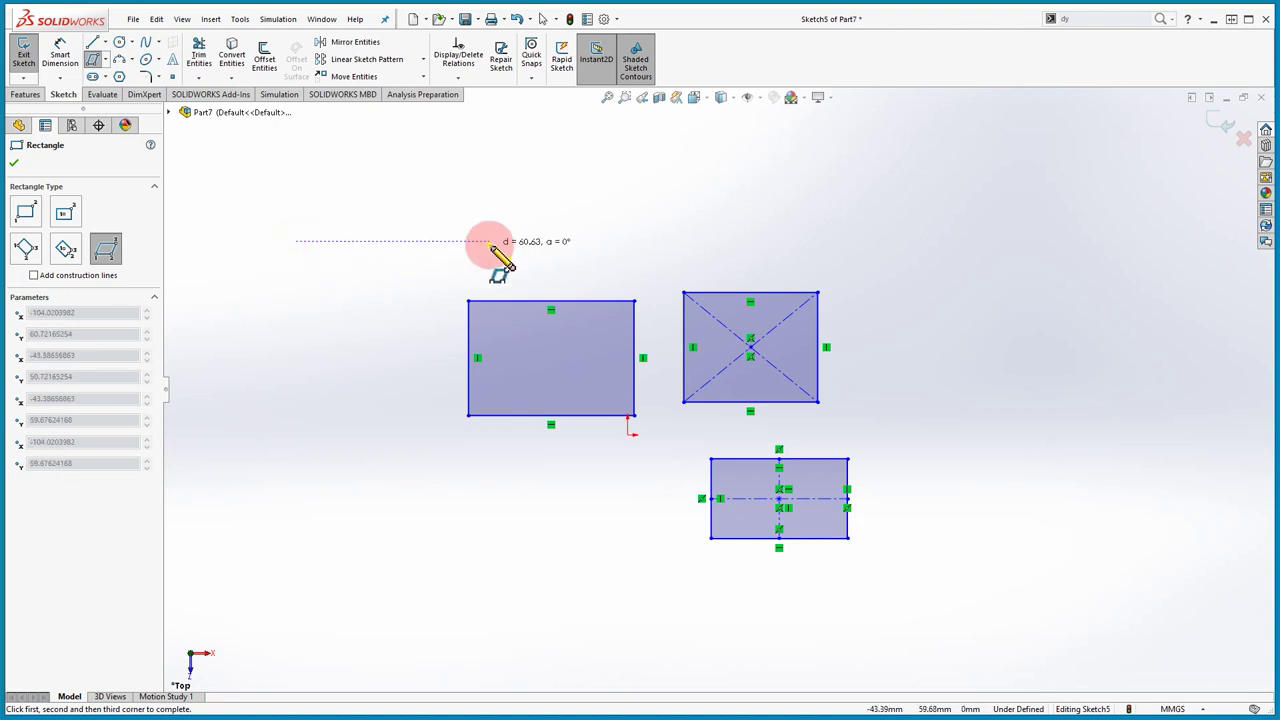
click(583, 131)
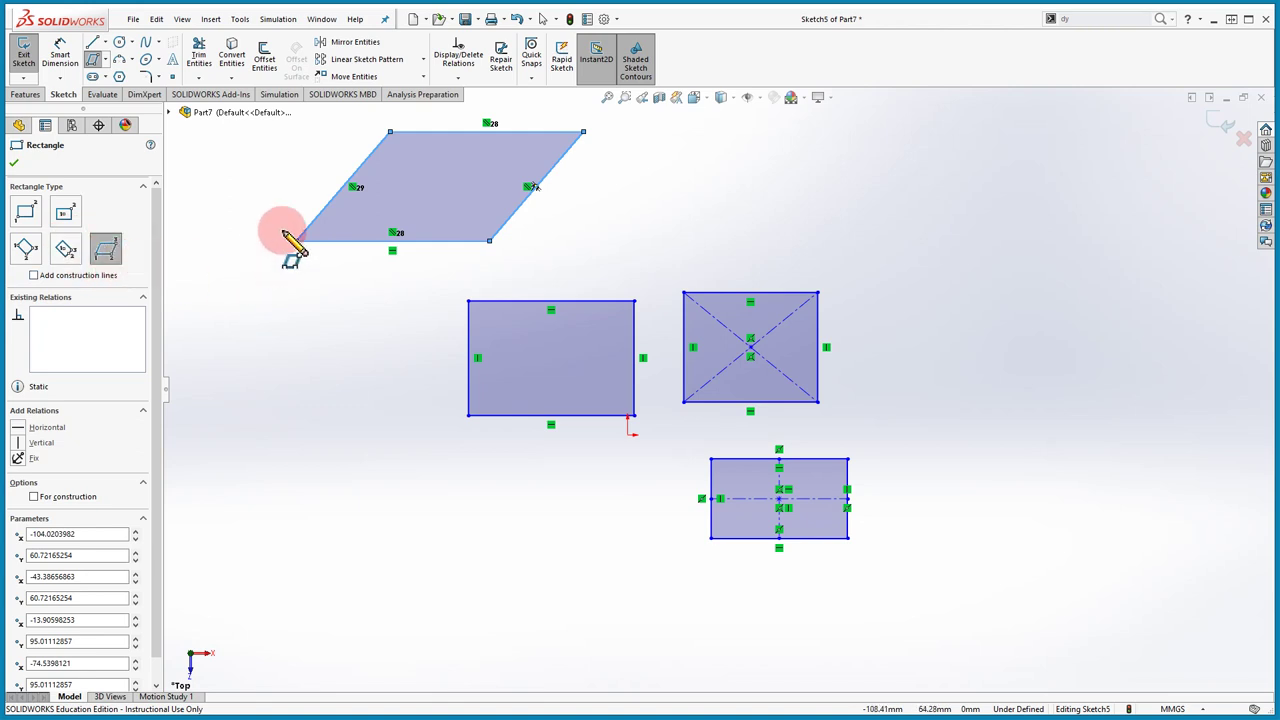
click(285, 234)
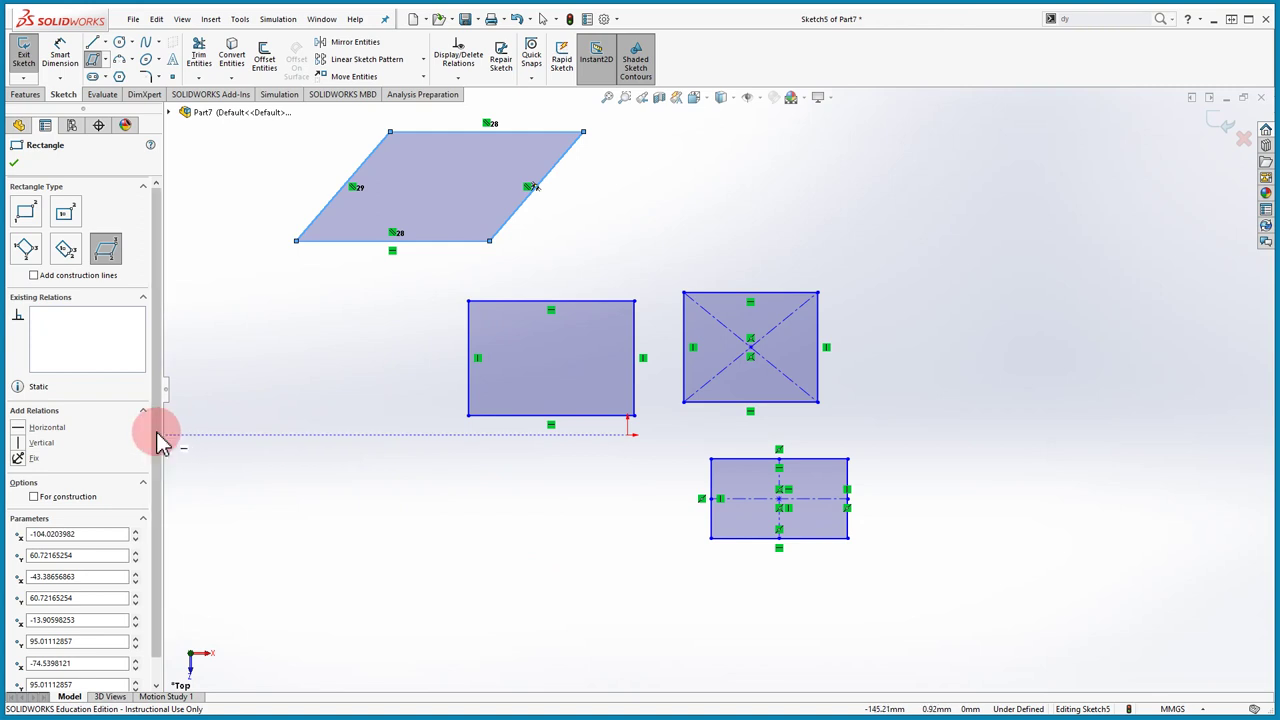
scroll(129, 594, down, 1)
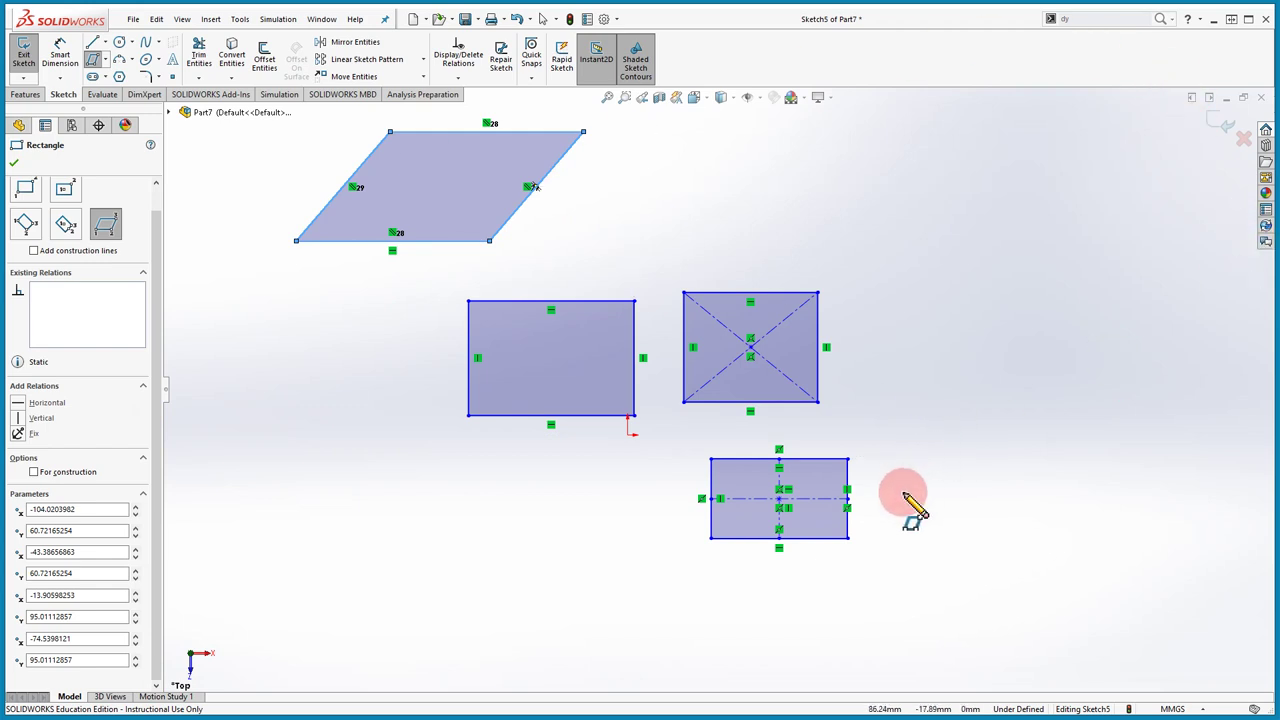
Step: Delete the three rectangles and the parallelogram from the sketch
key(Escape)
mouse_move(966, 609)
mouse_down()
mouse_move(262, 48)
mouse_move(265, 127)
mouse_up()
key(Delete)
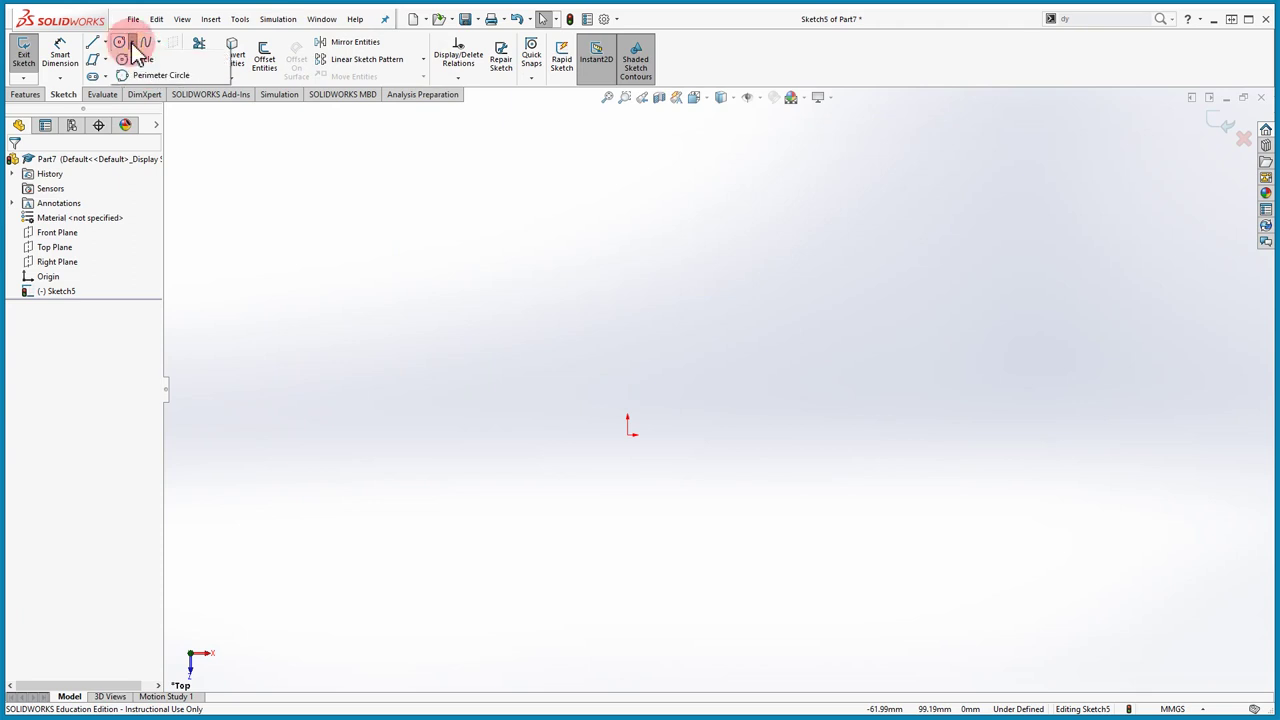
Step: Draw a center-point circle on the origin and set its radius to 15 mm
click(140, 60)
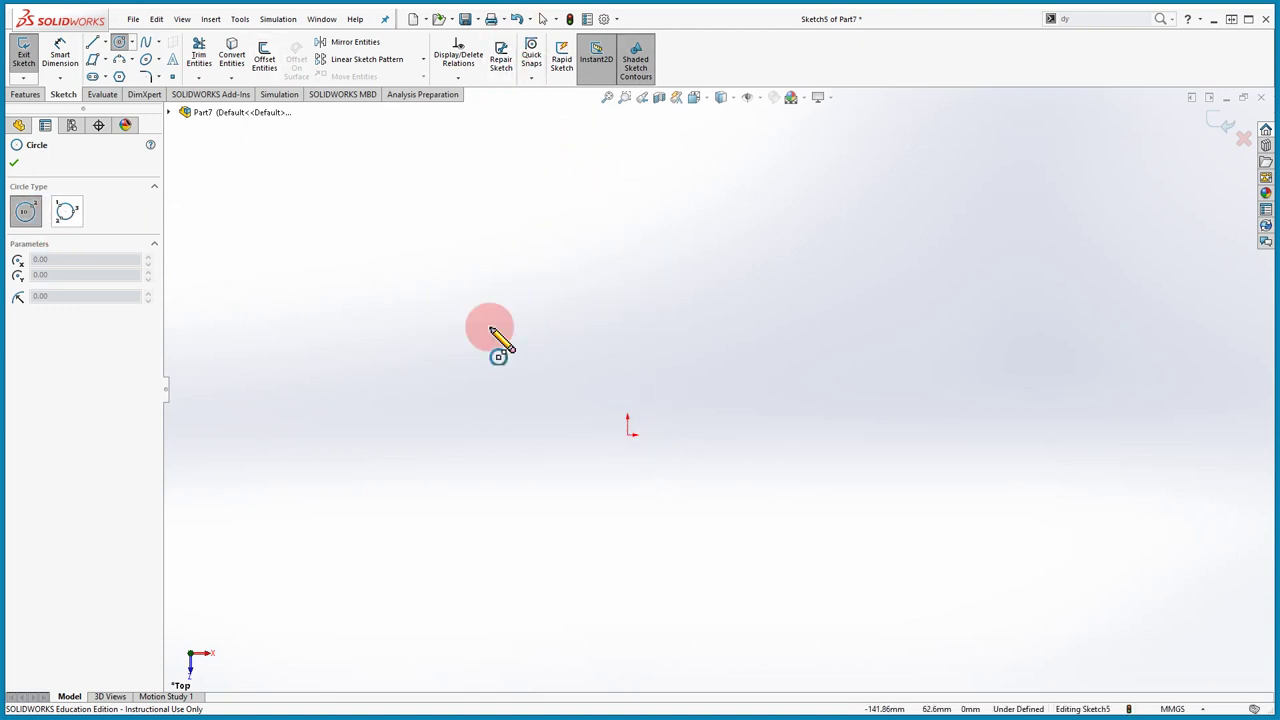
drag(628, 435, 672, 364)
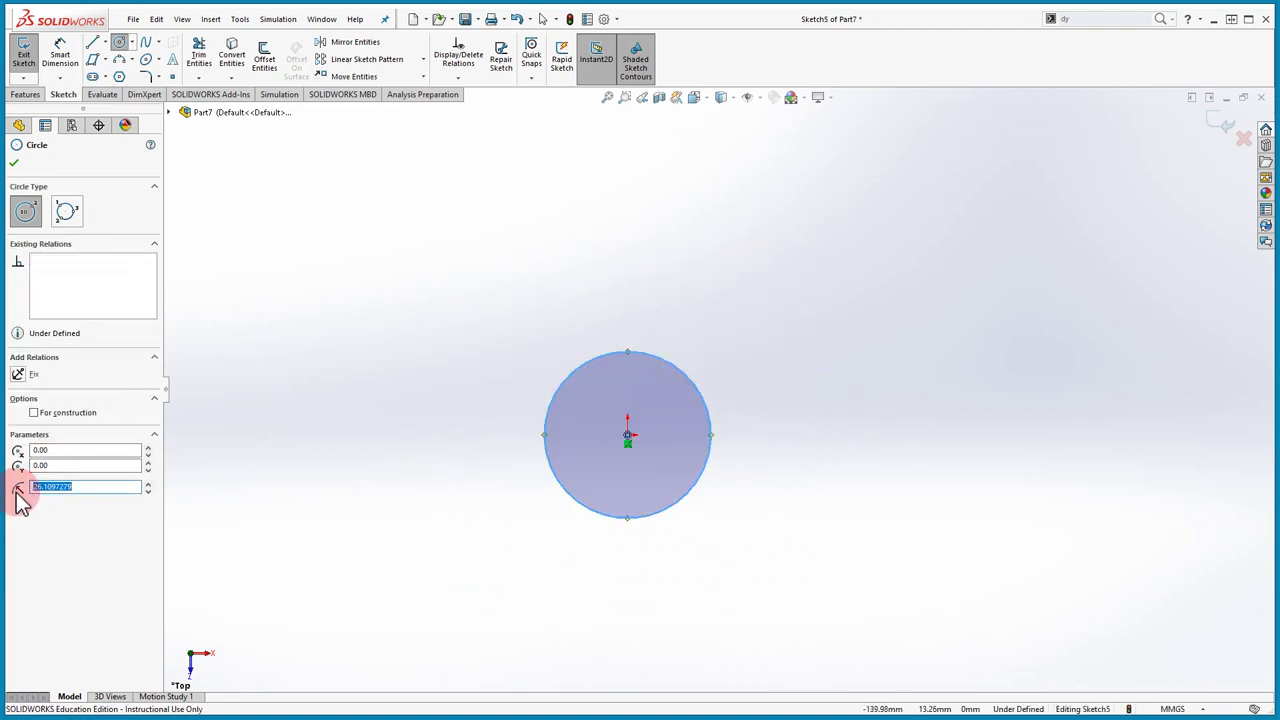
click(84, 487)
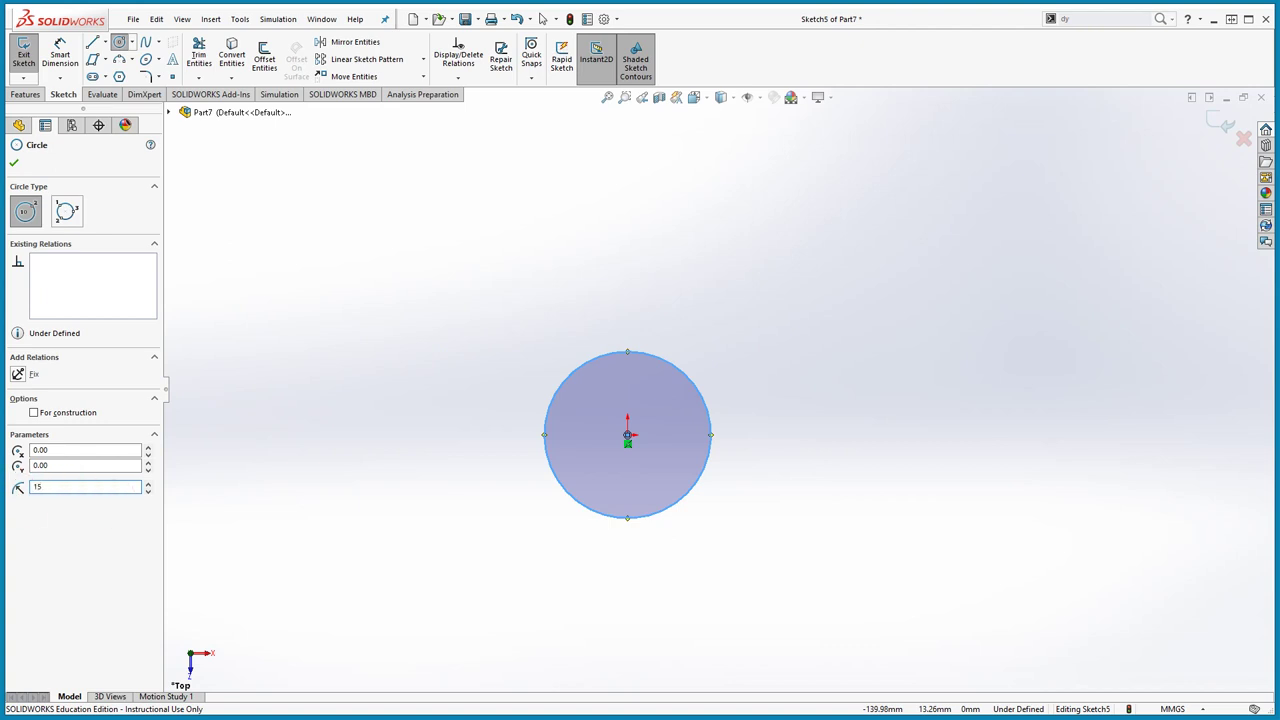
text(15)
click(110, 350)
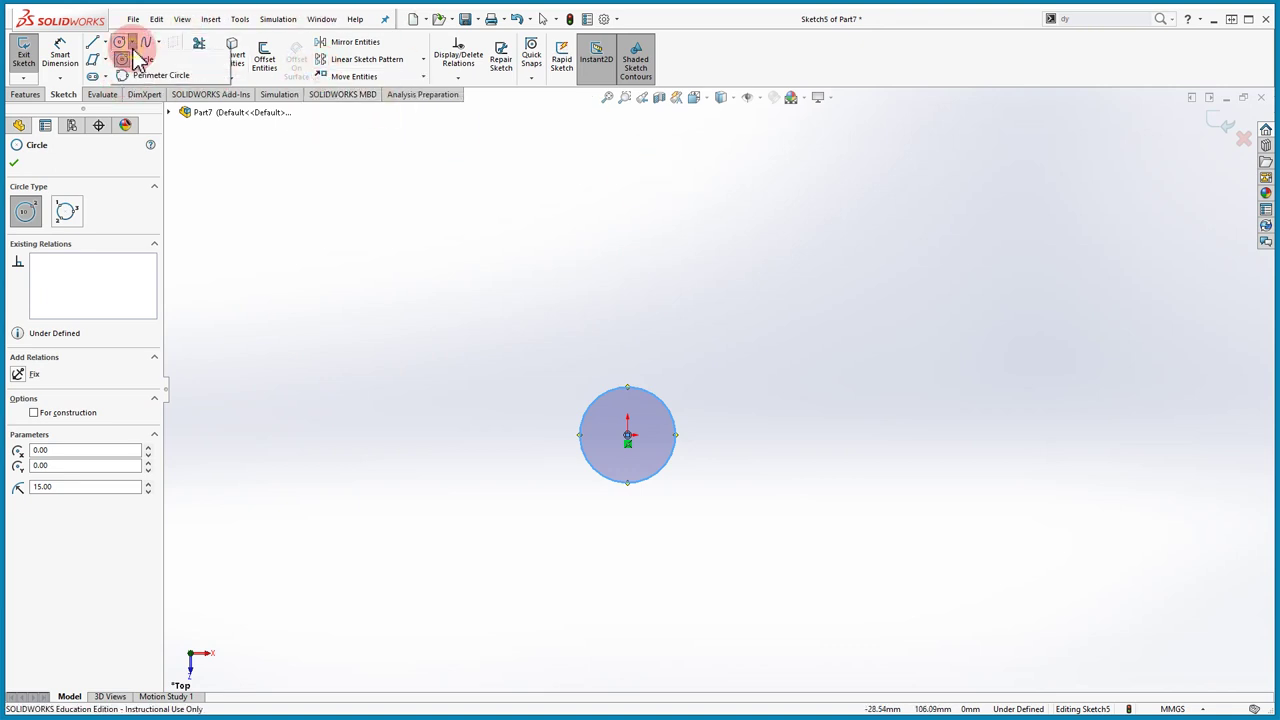
Step: Draw a perimeter circle through three points to the left of the first circle, with a radius of about 34 mm
click(160, 76)
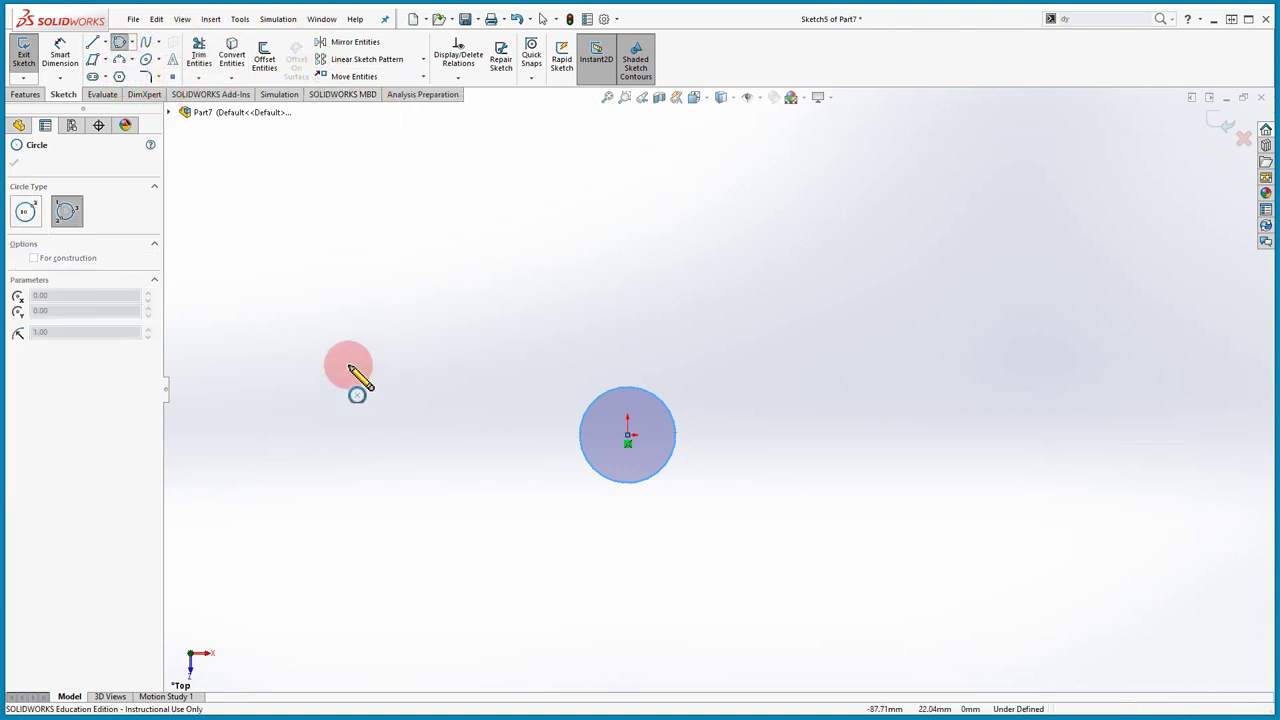
click(337, 256)
click(253, 417)
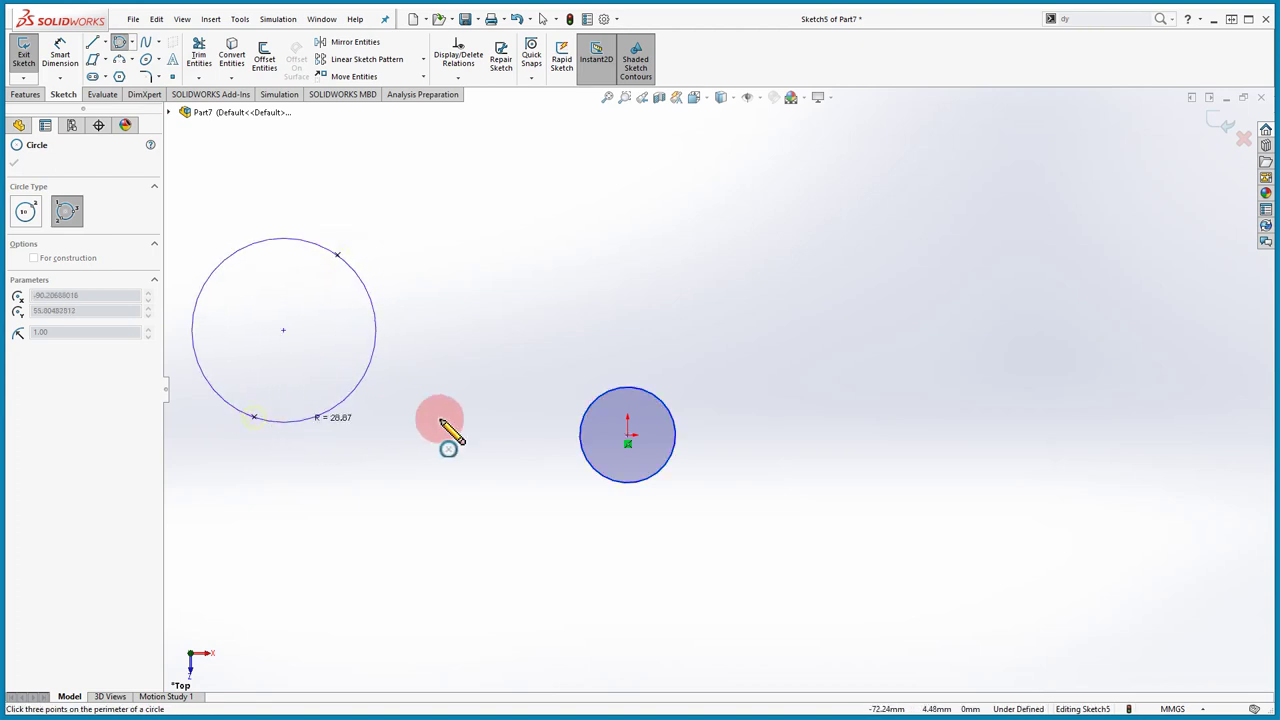
click(445, 412)
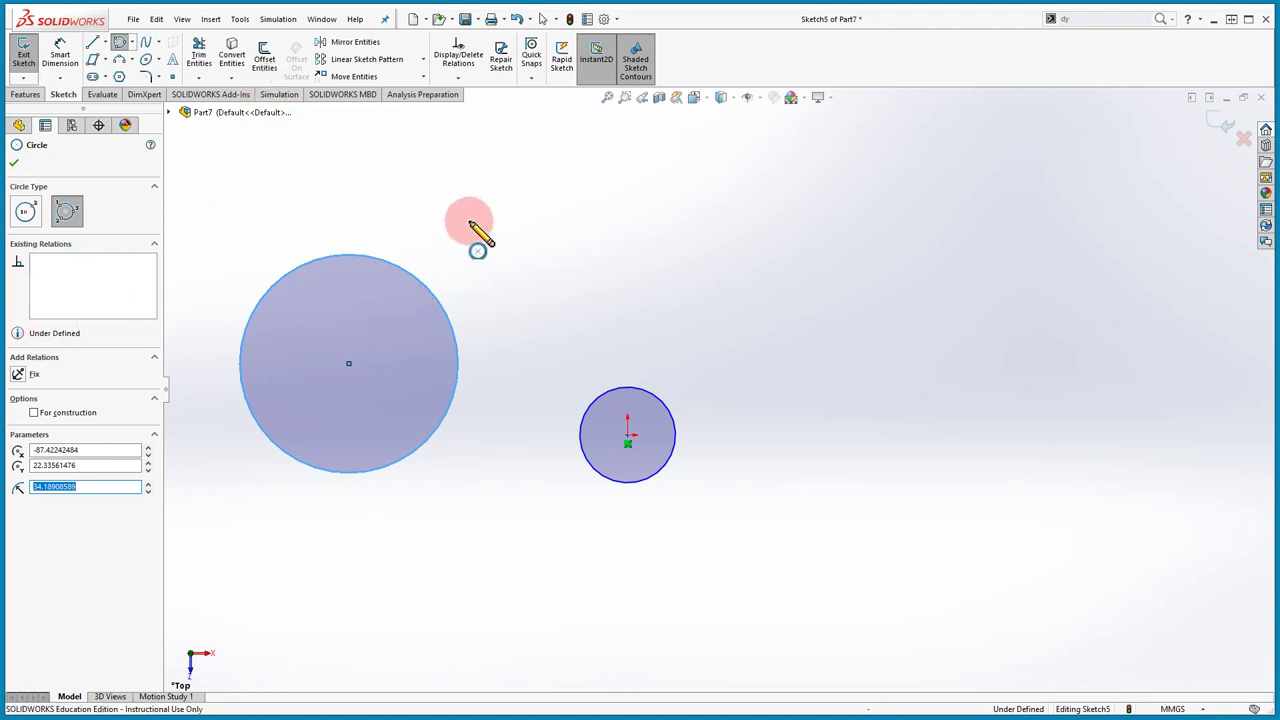
Step: Delete both circles from the sketch
key(Escape)
mouse_move(703, 237)
mouse_down()
mouse_move(446, 497)
mouse_move(265, 540)
mouse_move(266, 502)
mouse_up()
key(Delete)
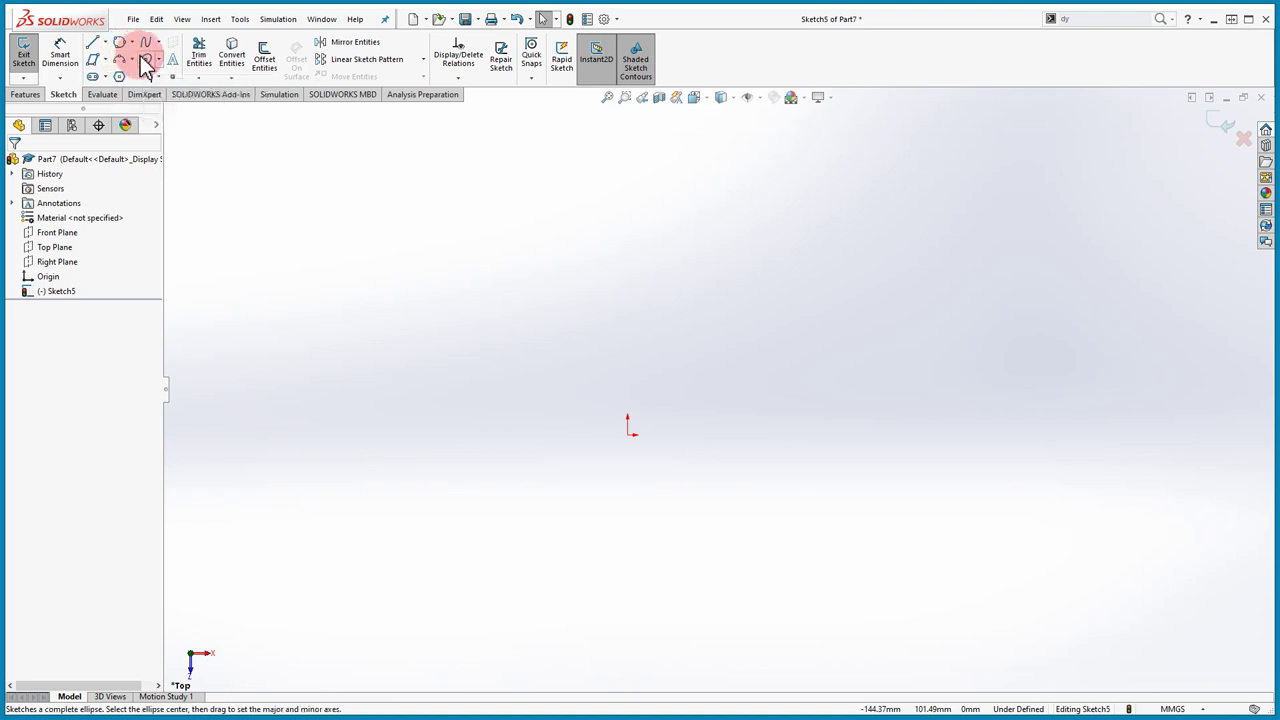
Step: Draw a 90° centerpoint arc above and slightly left of the origin, with a radius of about 26 mm
click(132, 60)
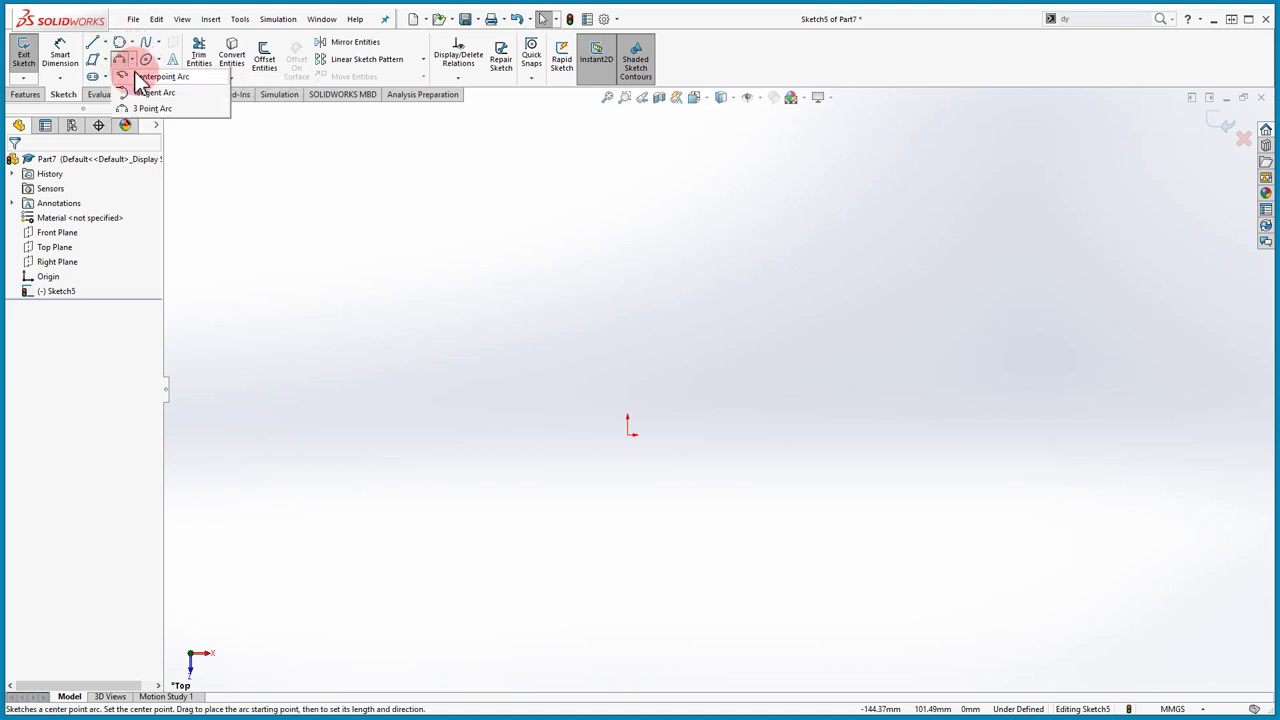
click(138, 78)
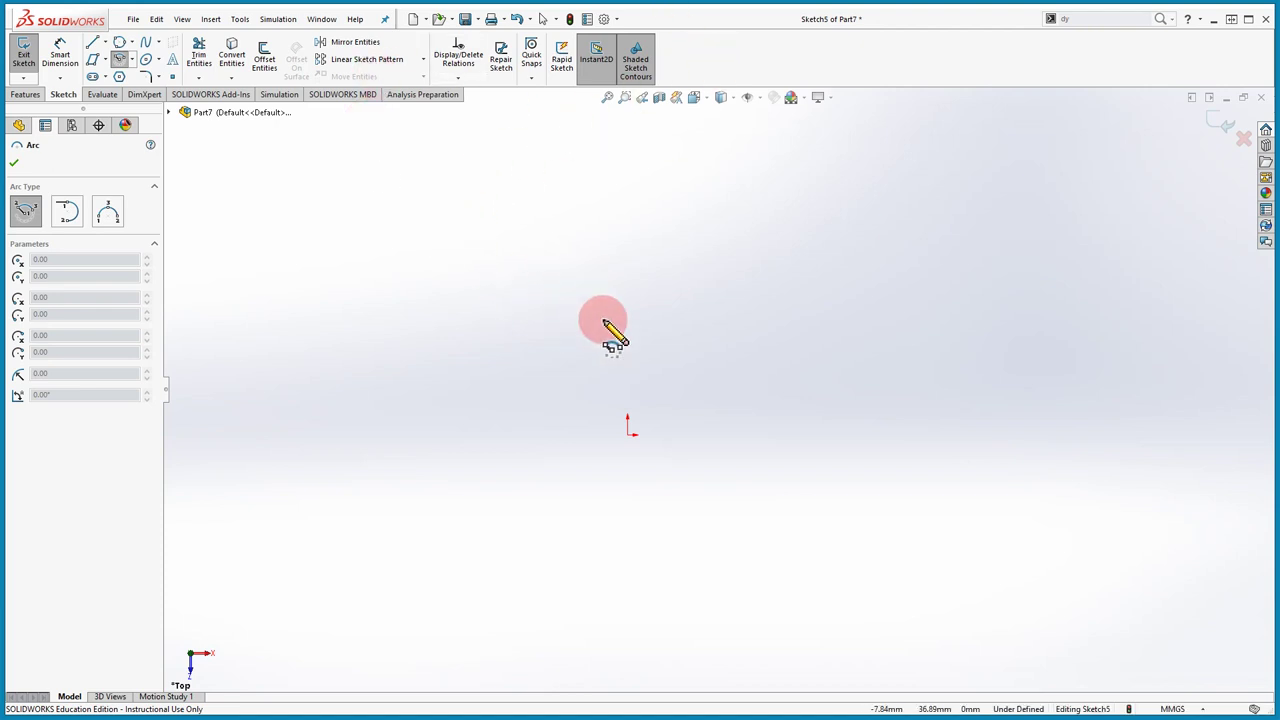
drag(596, 338, 627, 268)
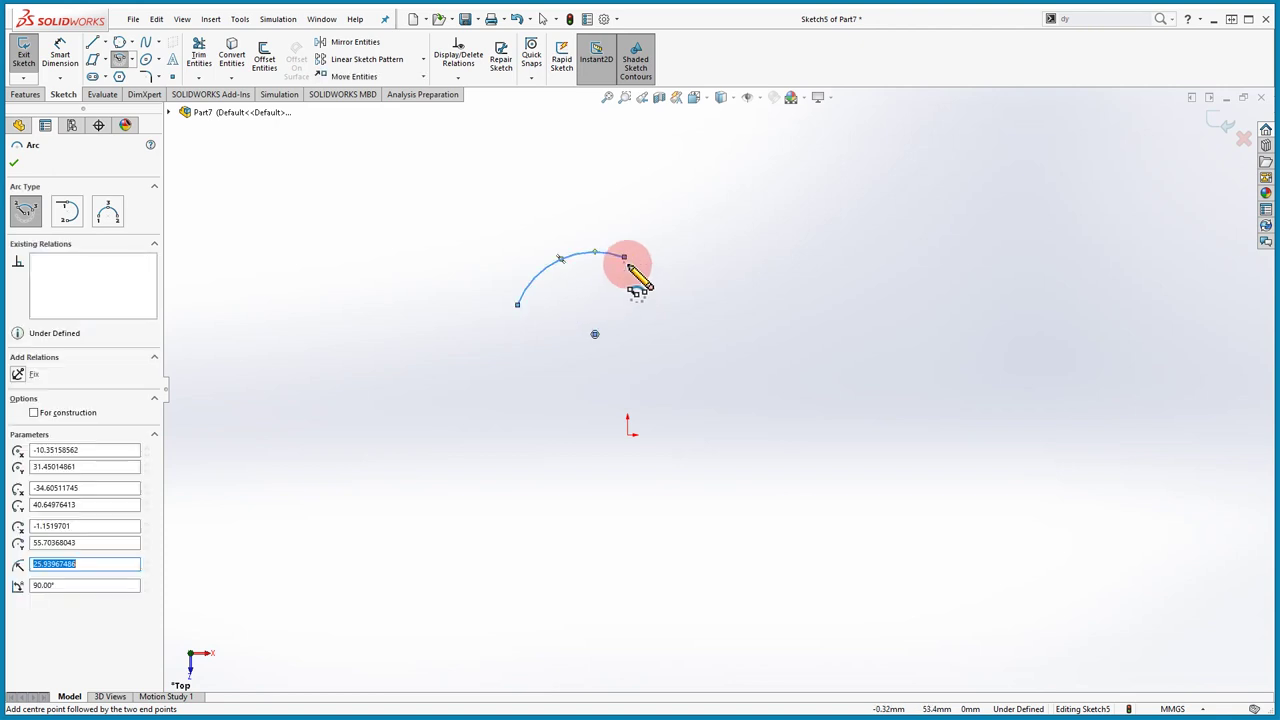
Step: Add a tangent arc from the right end of the centerpoint arc, curving down to a point above the origin
click(65, 213)
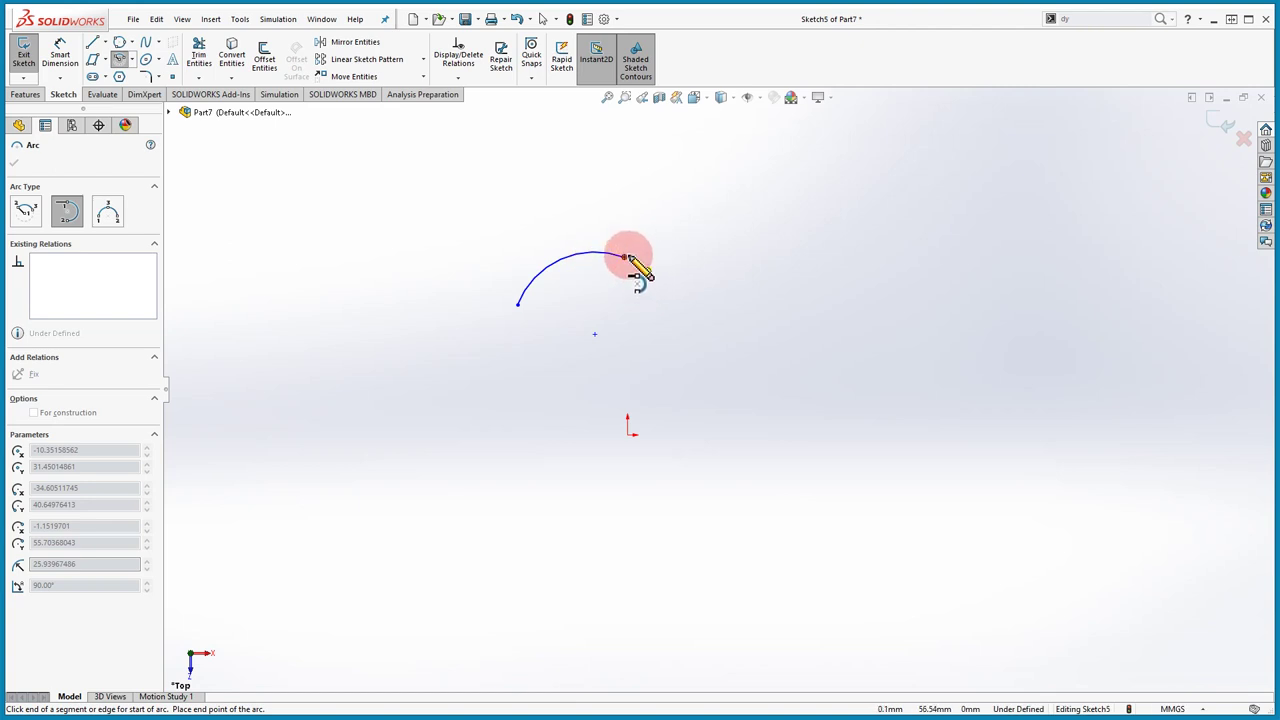
drag(627, 258, 596, 383)
drag(596, 383, 406, 336)
right_click(410, 340)
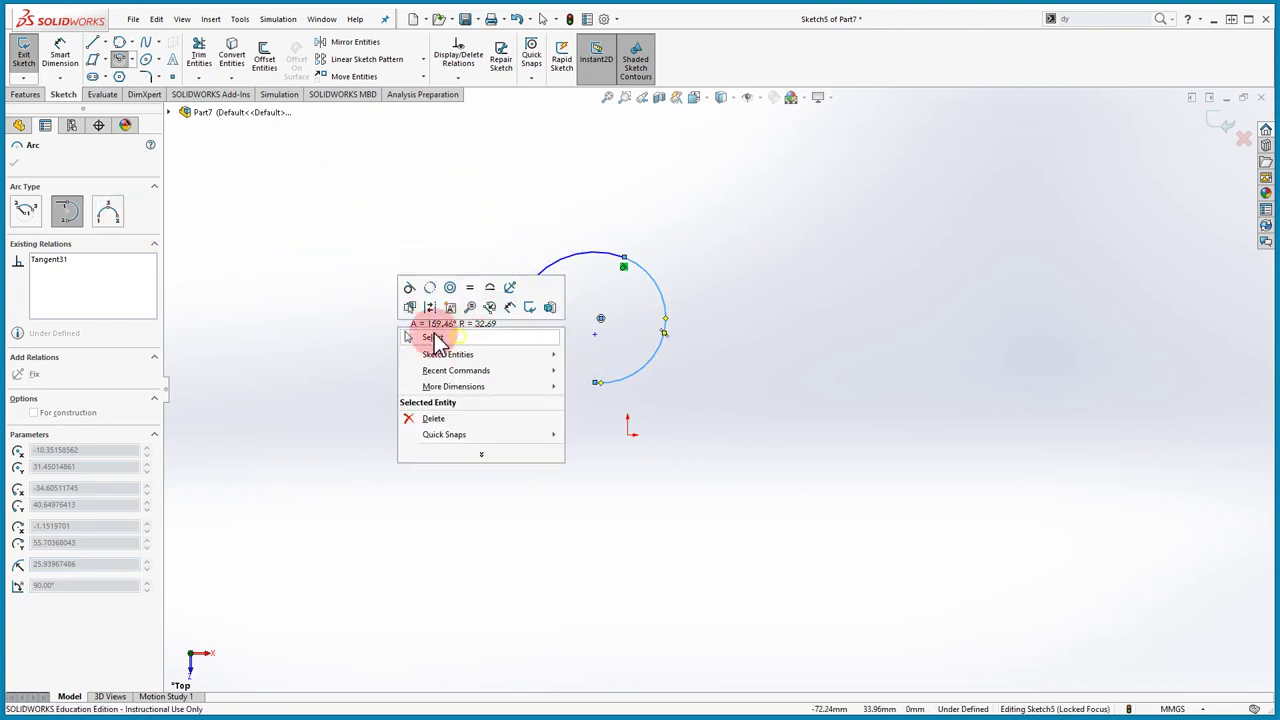
click(429, 329)
Step: Draw a 3 Point Arc to the right of the origin, with a radius of about 26 mm and spanning about 158°
click(132, 66)
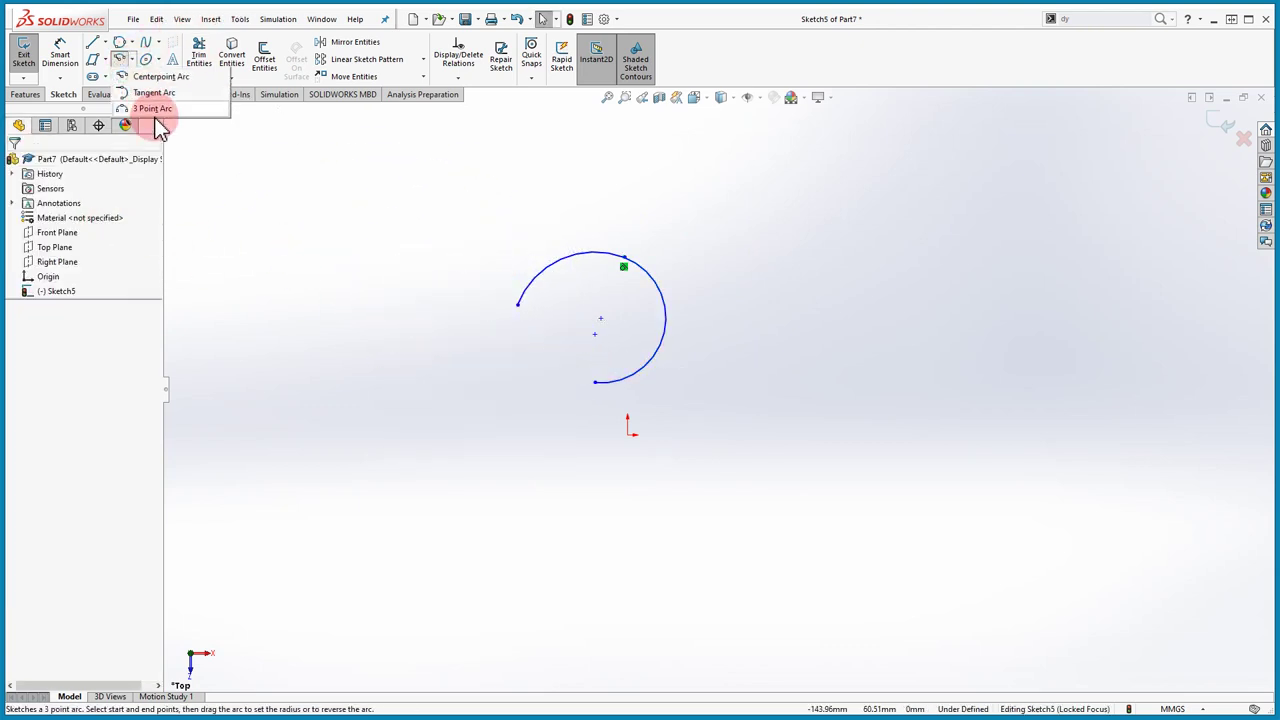
click(157, 100)
drag(779, 441, 884, 318)
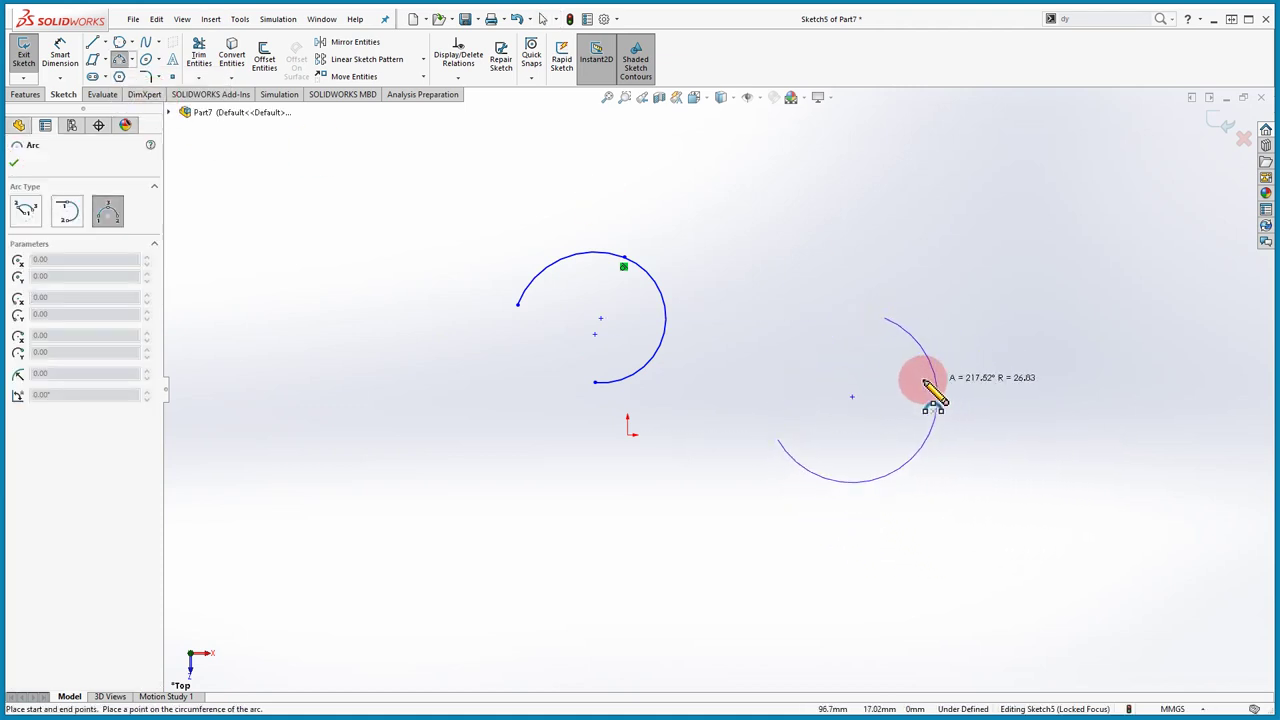
click(901, 380)
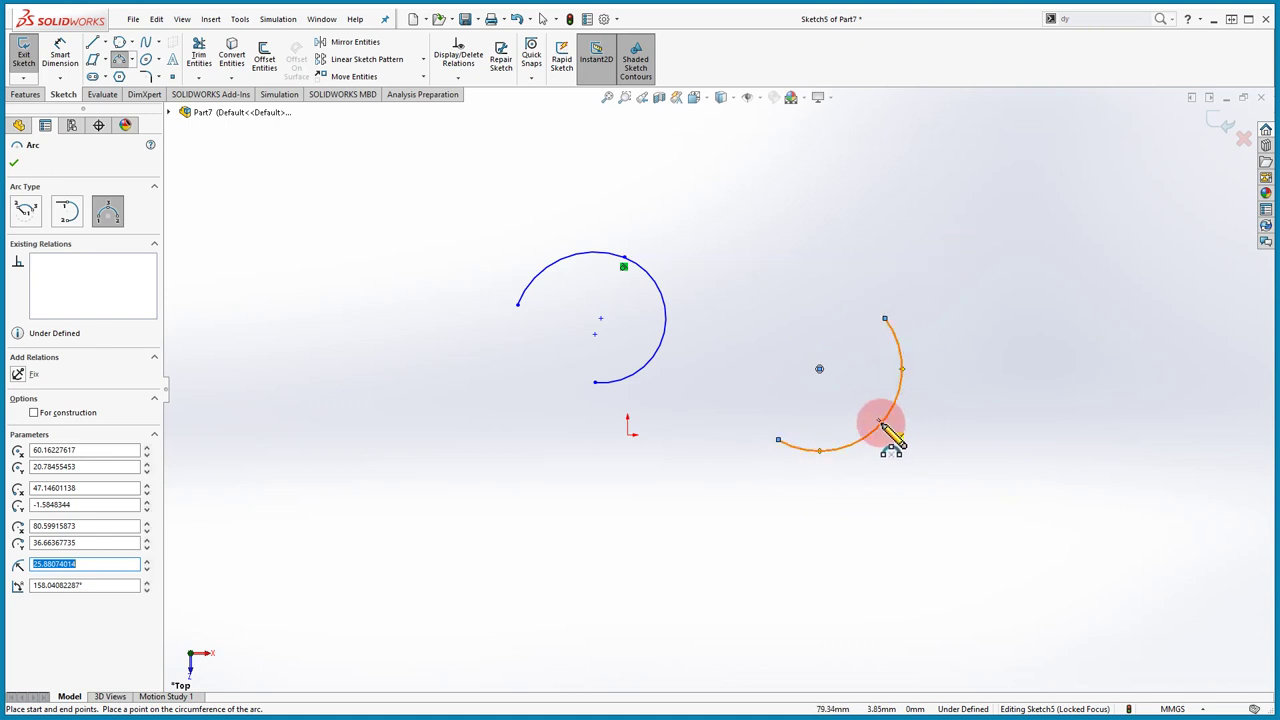
click(108, 212)
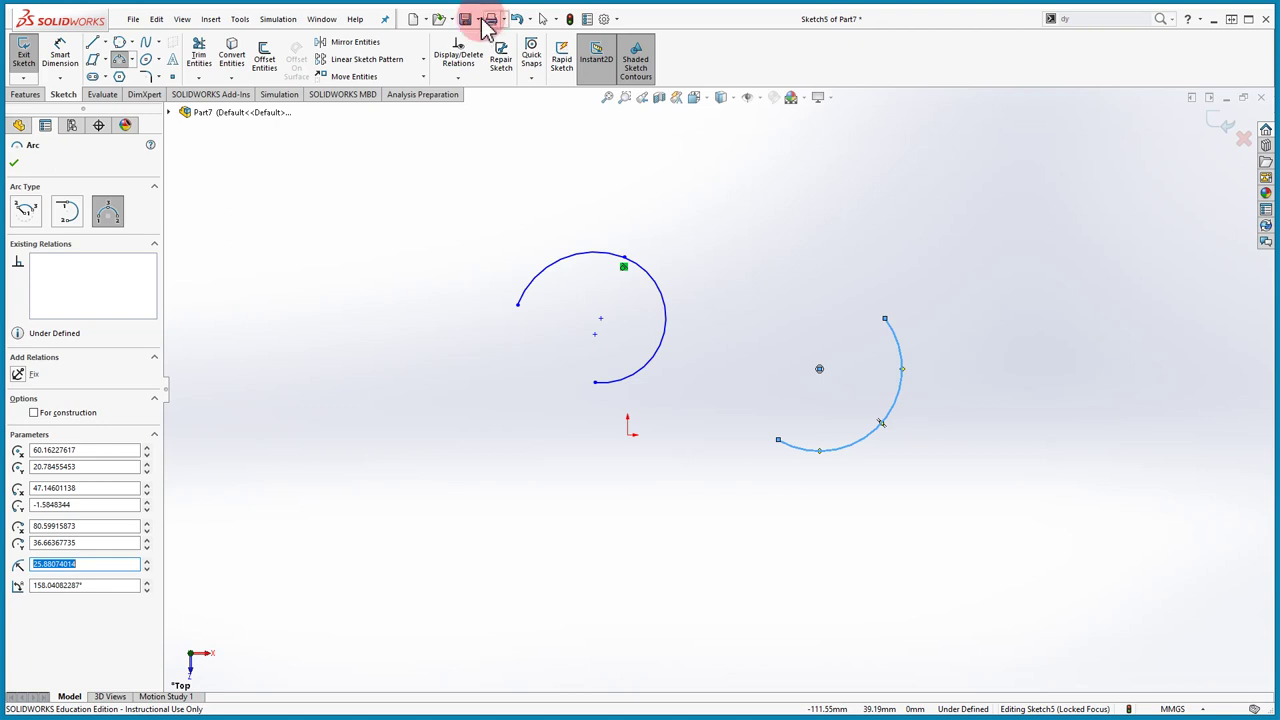
Step: Delete all the arcs from the sketch
key(Escape)
mouse_move(1009, 206)
mouse_down()
mouse_move(877, 314)
mouse_move(314, 526)
mouse_move(294, 509)
mouse_up()
key(Delete)
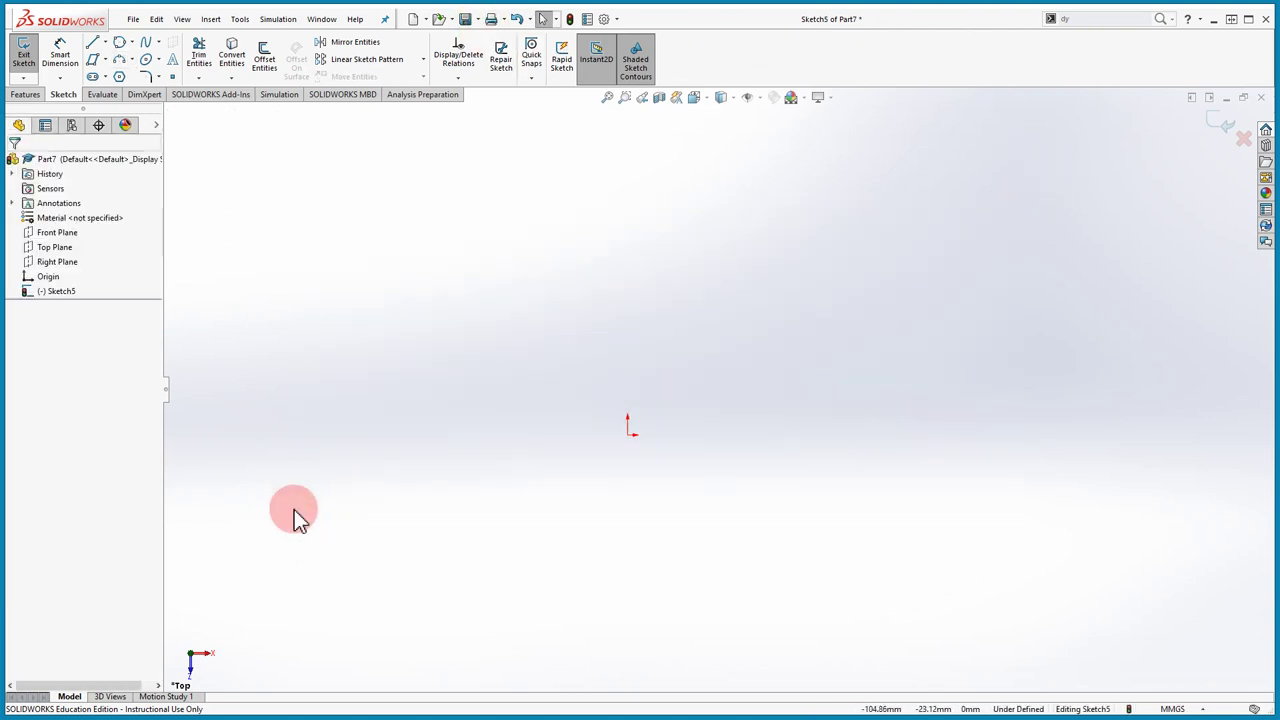
Step: Draw a nearly horizontal ellipse above and left of the origin, with radii of about 29.6 mm and 10.3 mm
click(164, 62)
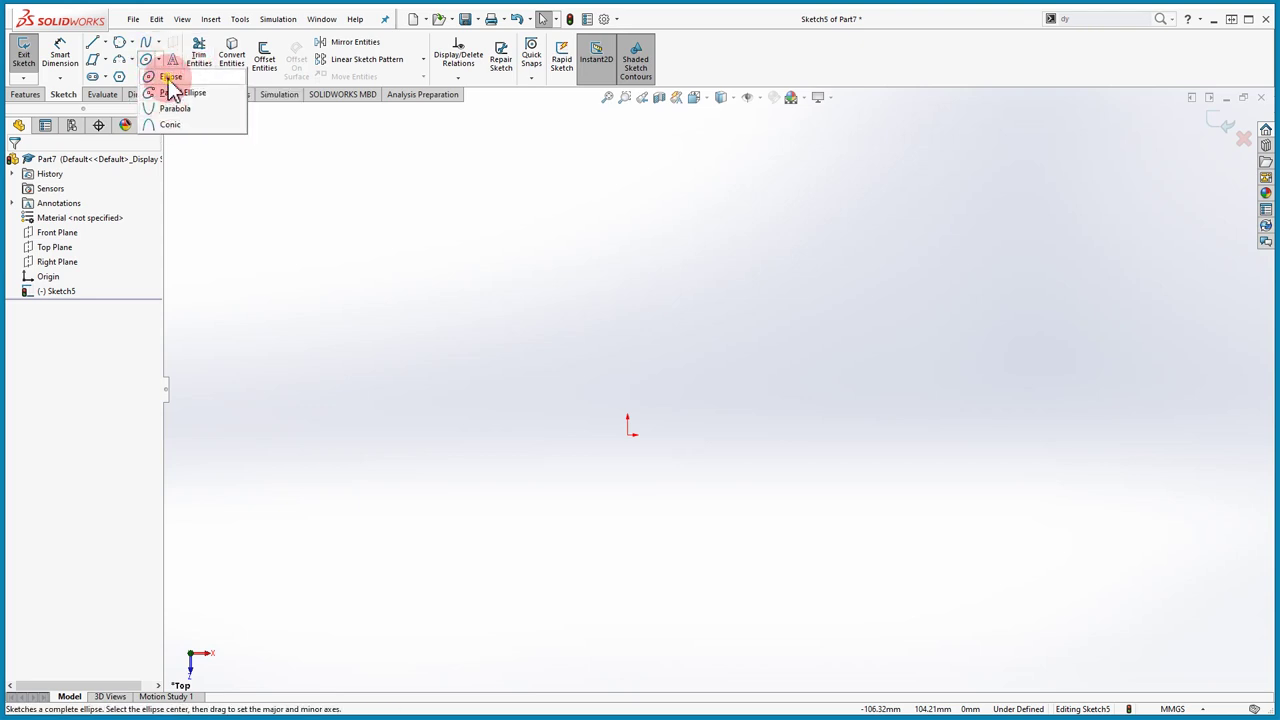
click(169, 78)
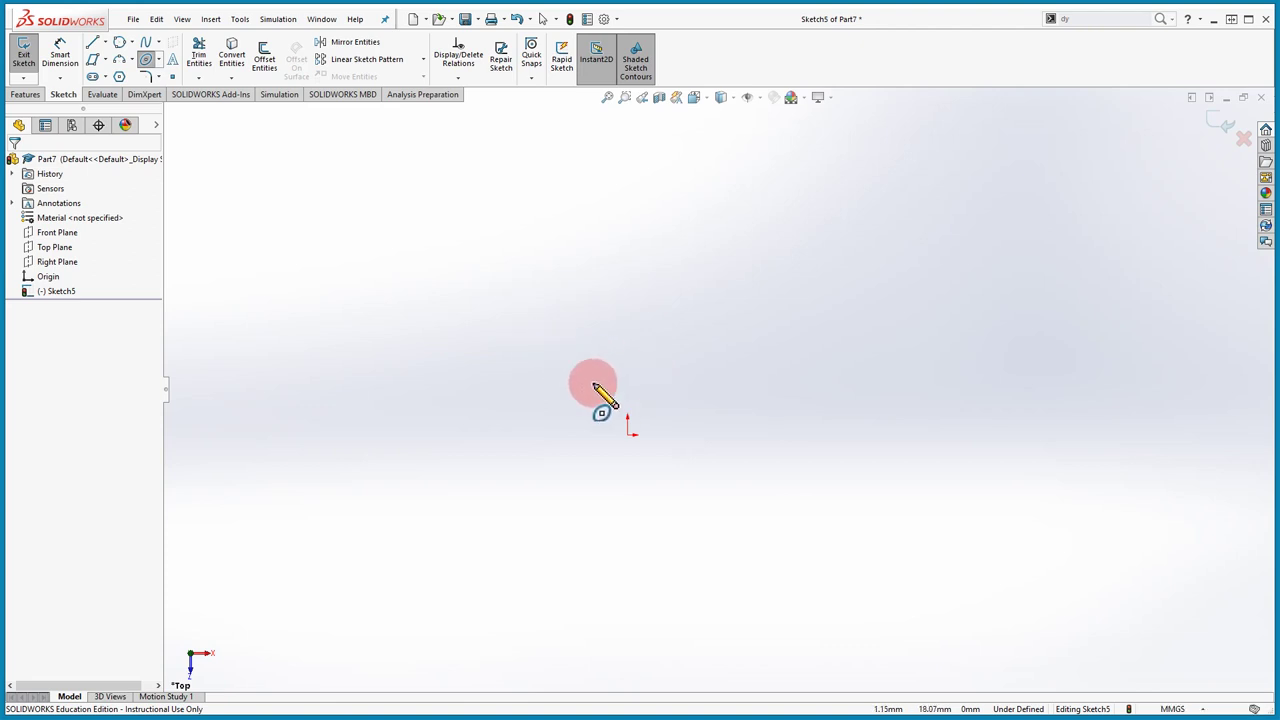
click(533, 310)
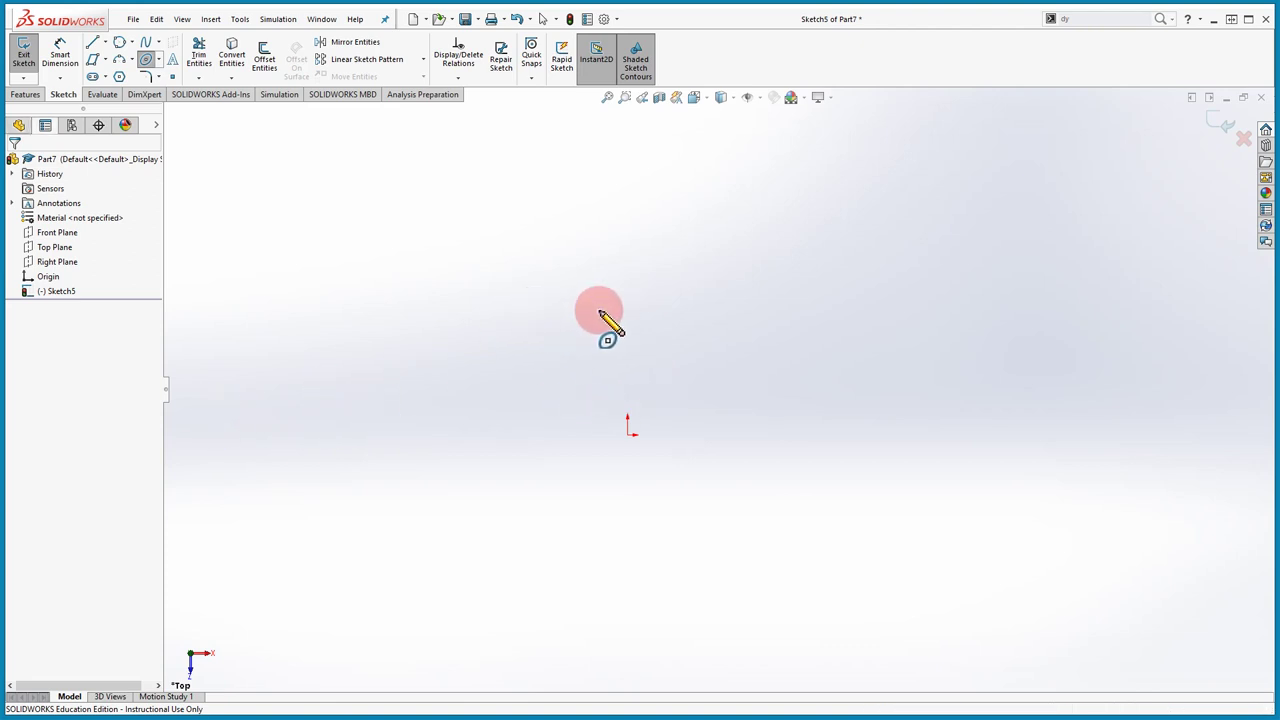
drag(617, 312, 632, 310)
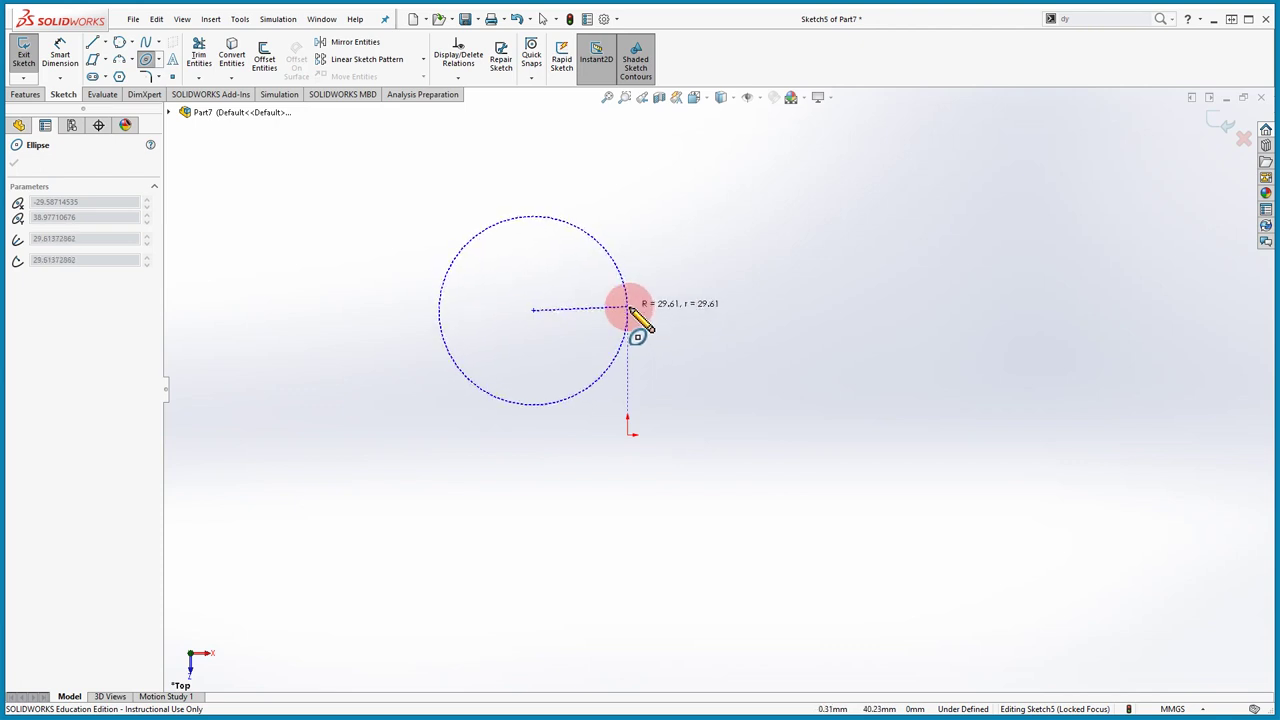
click(630, 311)
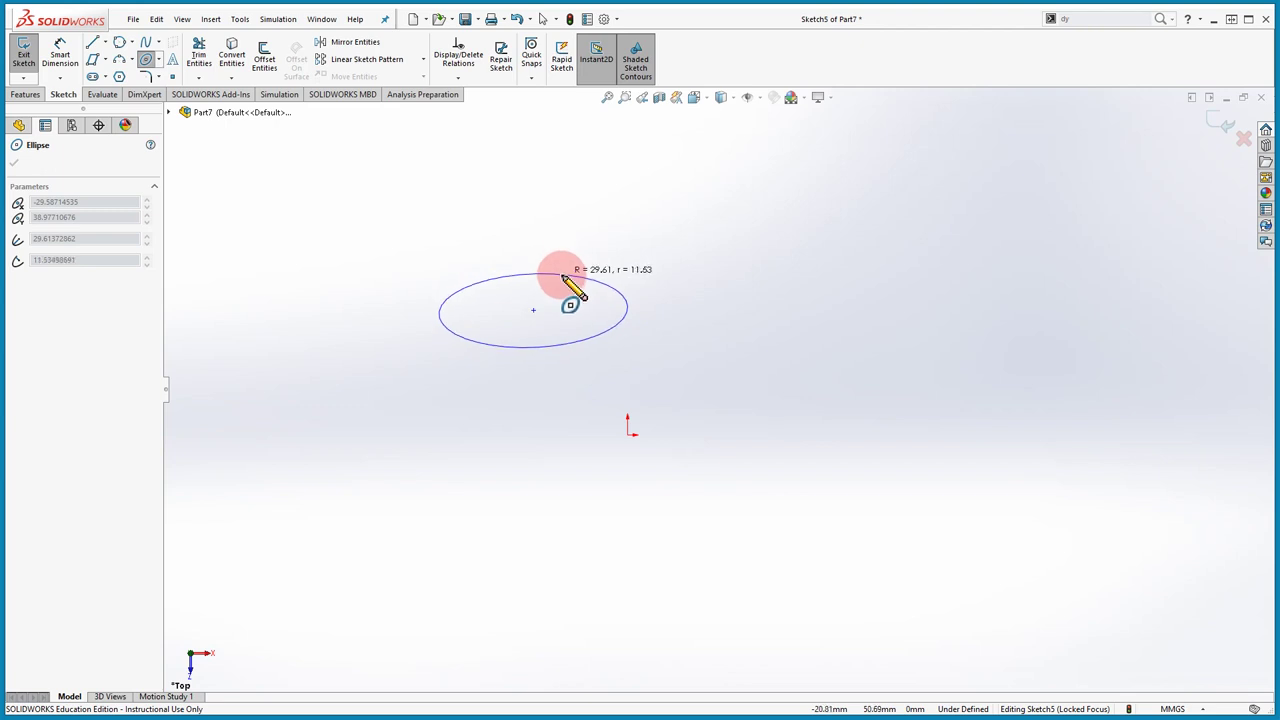
click(566, 282)
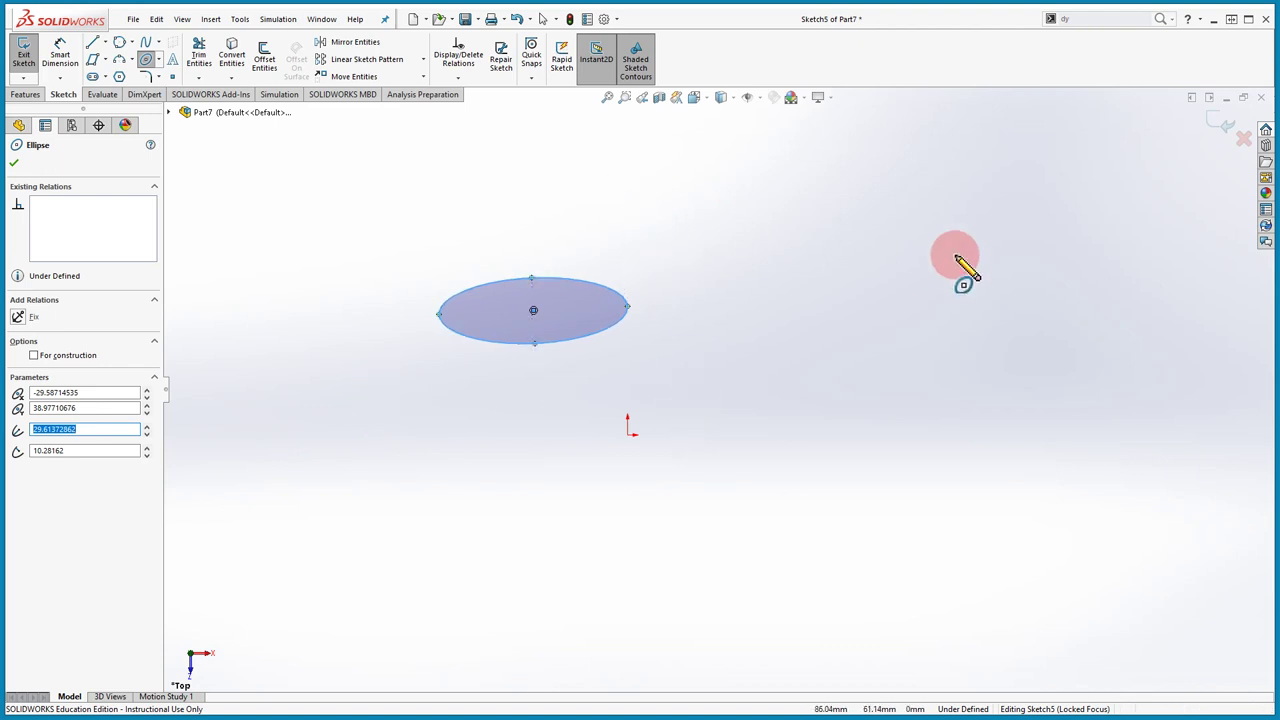
Step: Draw a second, vertical ellipse above and right of the origin, with radii of about 20.5 mm and 10.5 mm
click(780, 343)
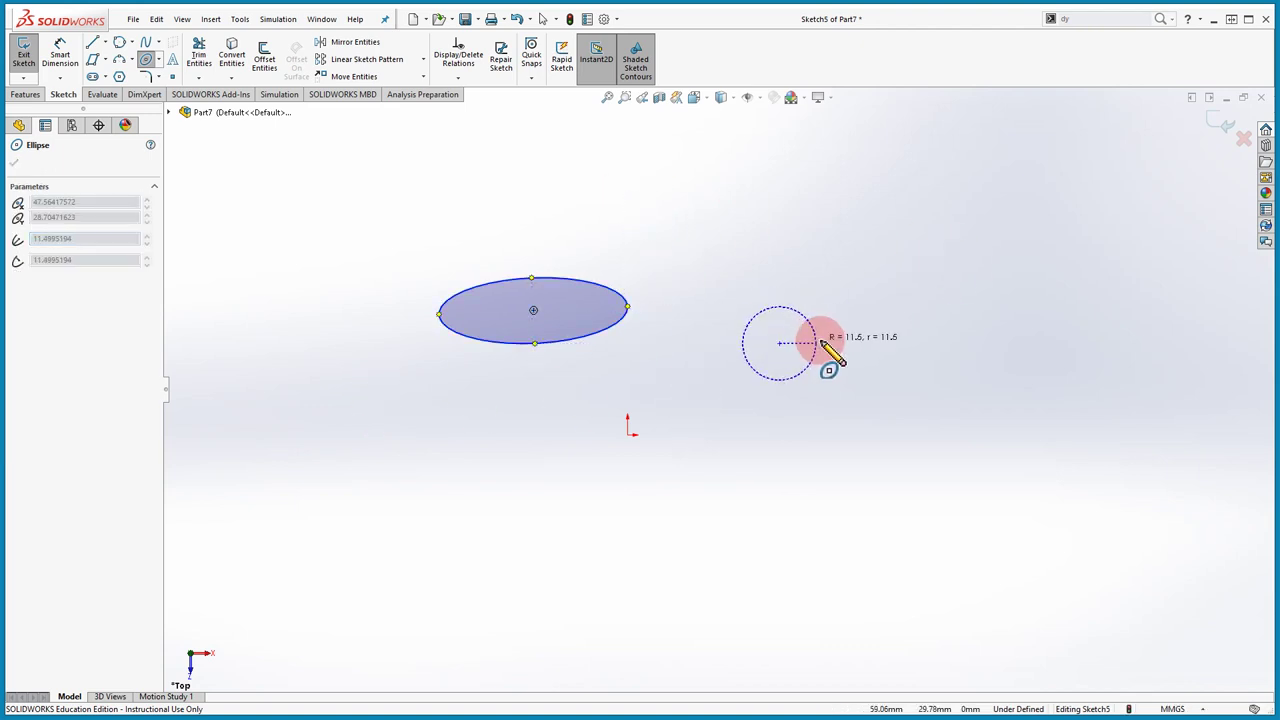
click(780, 278)
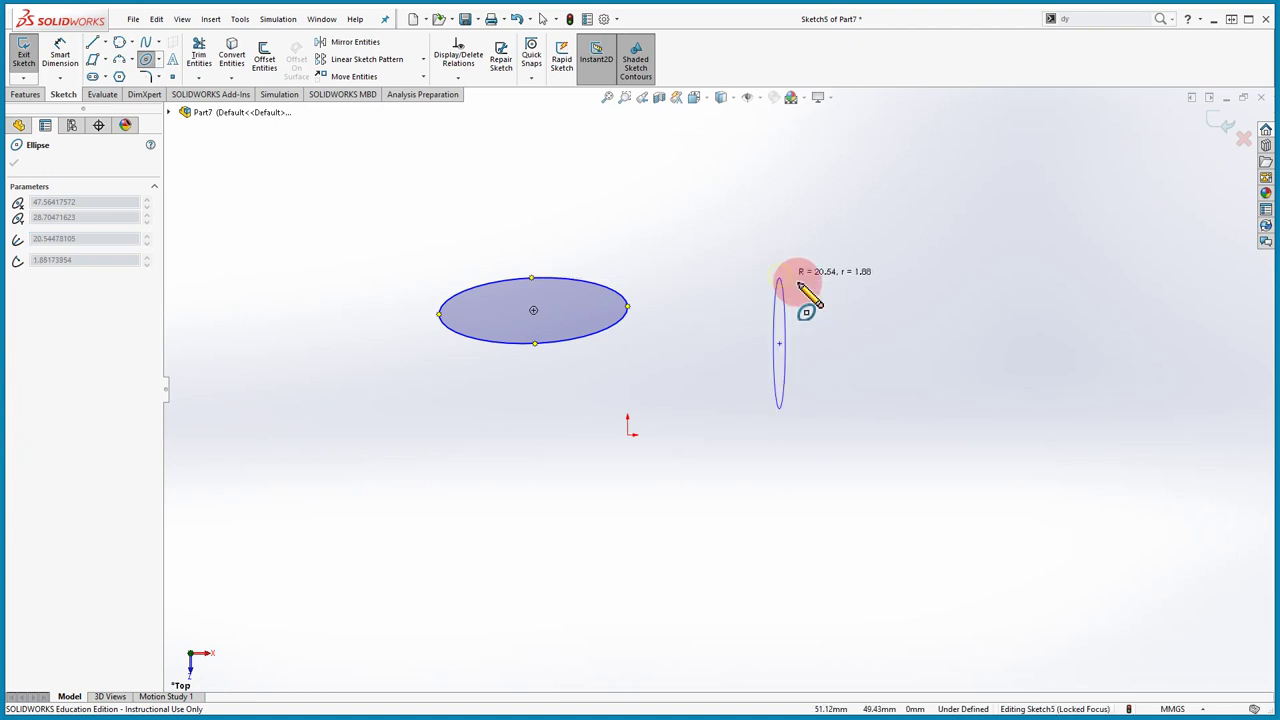
click(813, 309)
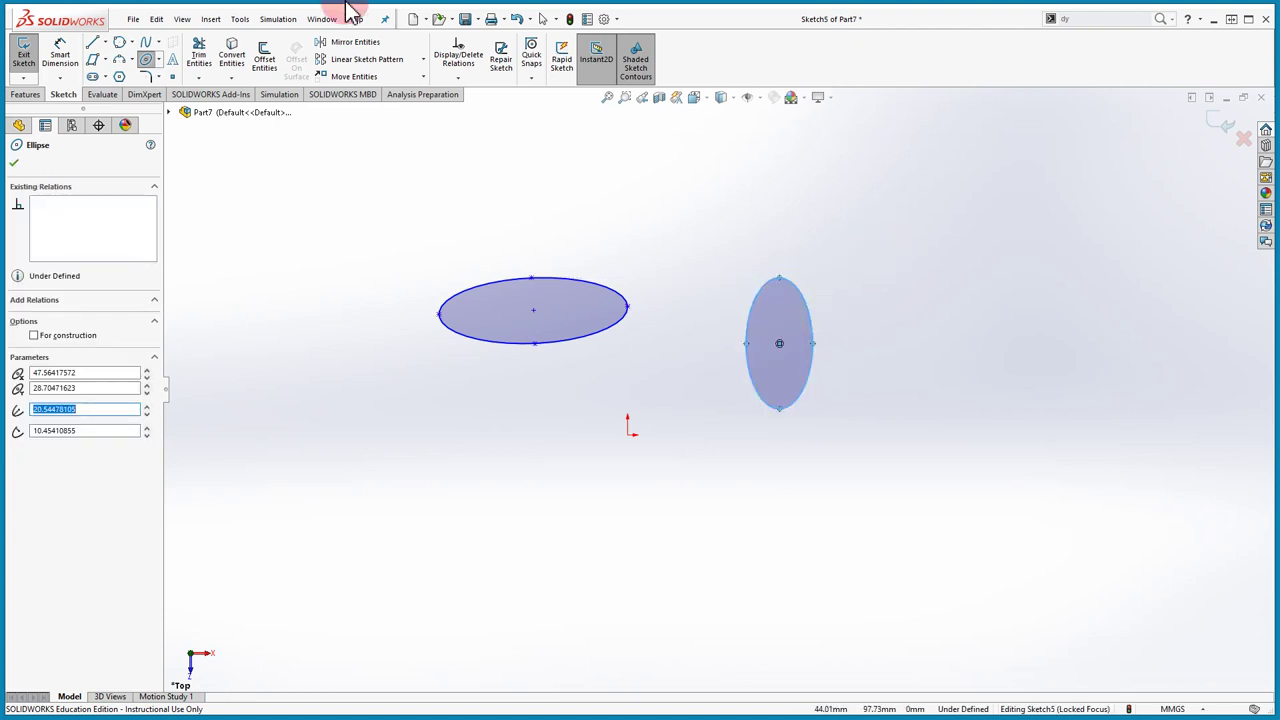
Step: Draw a tilted partial ellipse below and left of the origin, with radii of about 27.5 mm and 11.3 mm, spanning about 201°
click(165, 58)
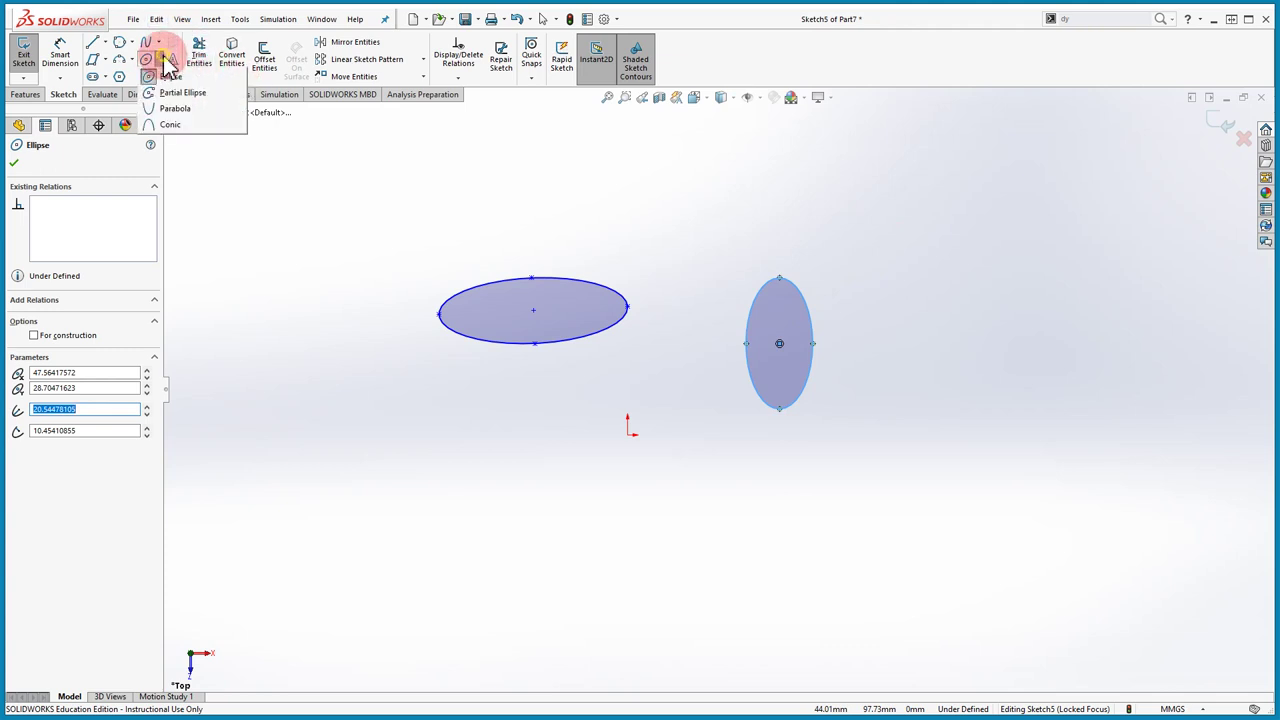
click(196, 103)
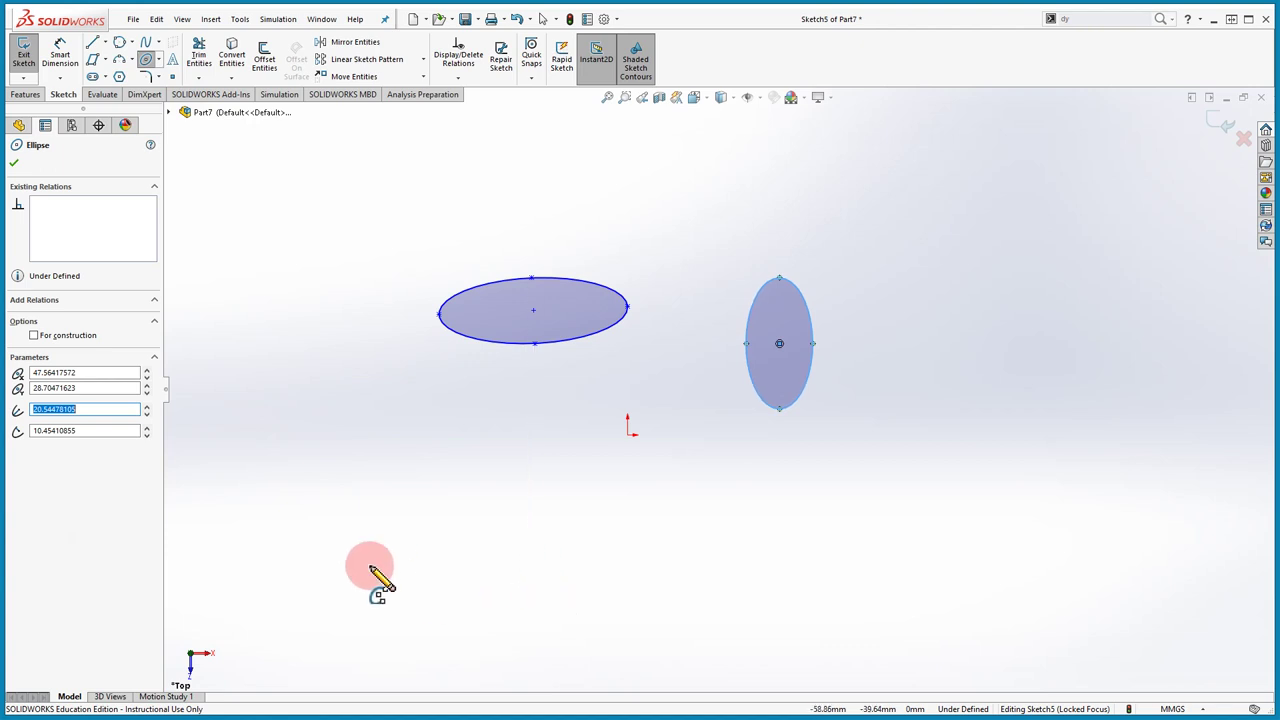
drag(396, 545, 455, 483)
click(455, 483)
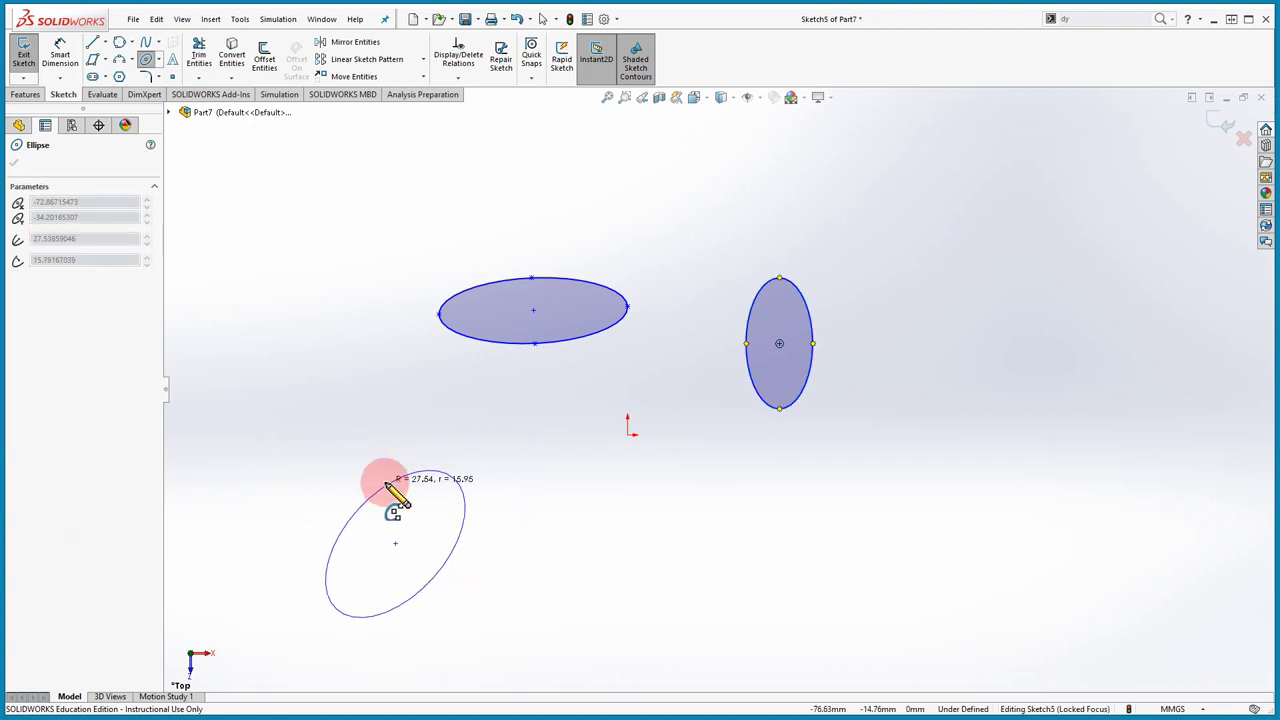
click(404, 484)
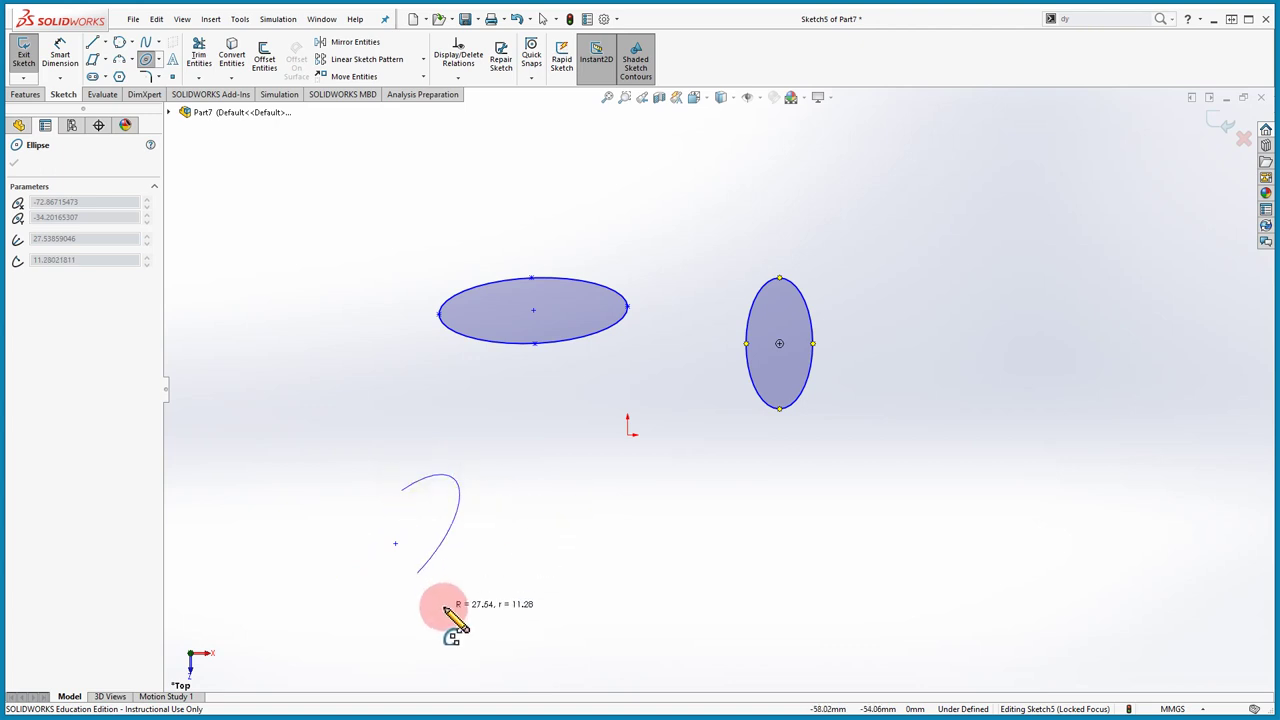
click(380, 625)
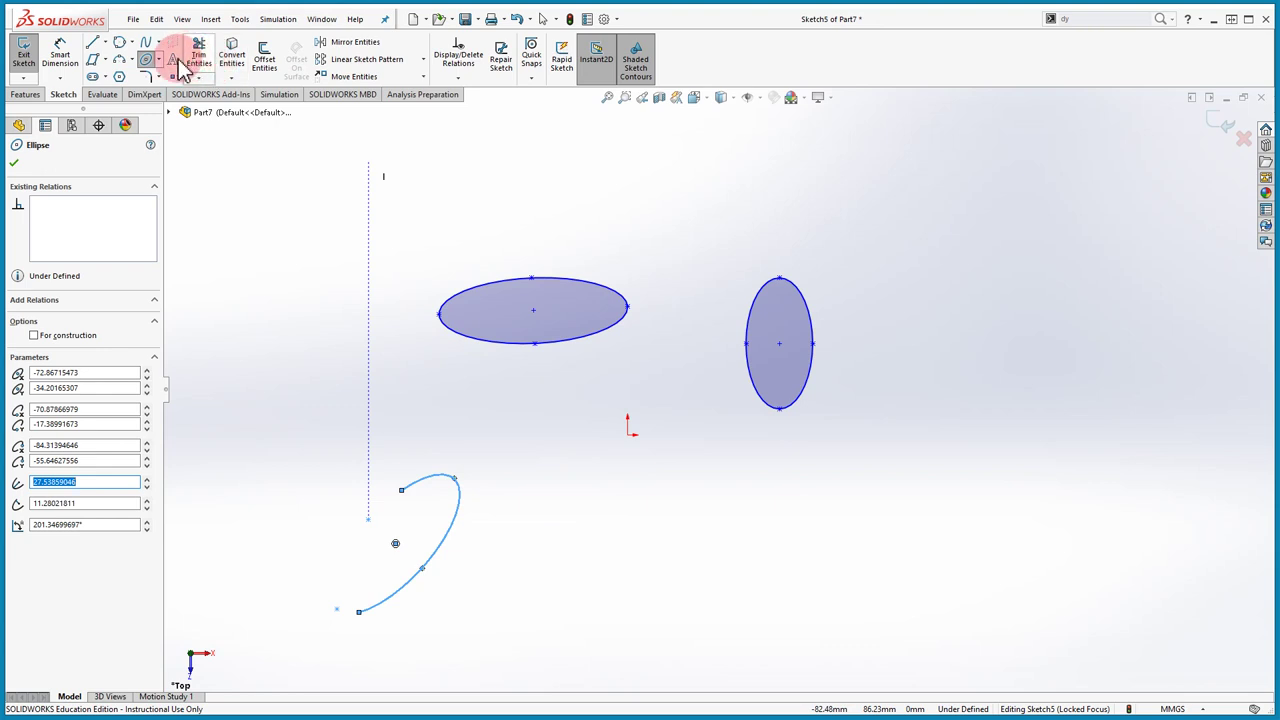
click(159, 61)
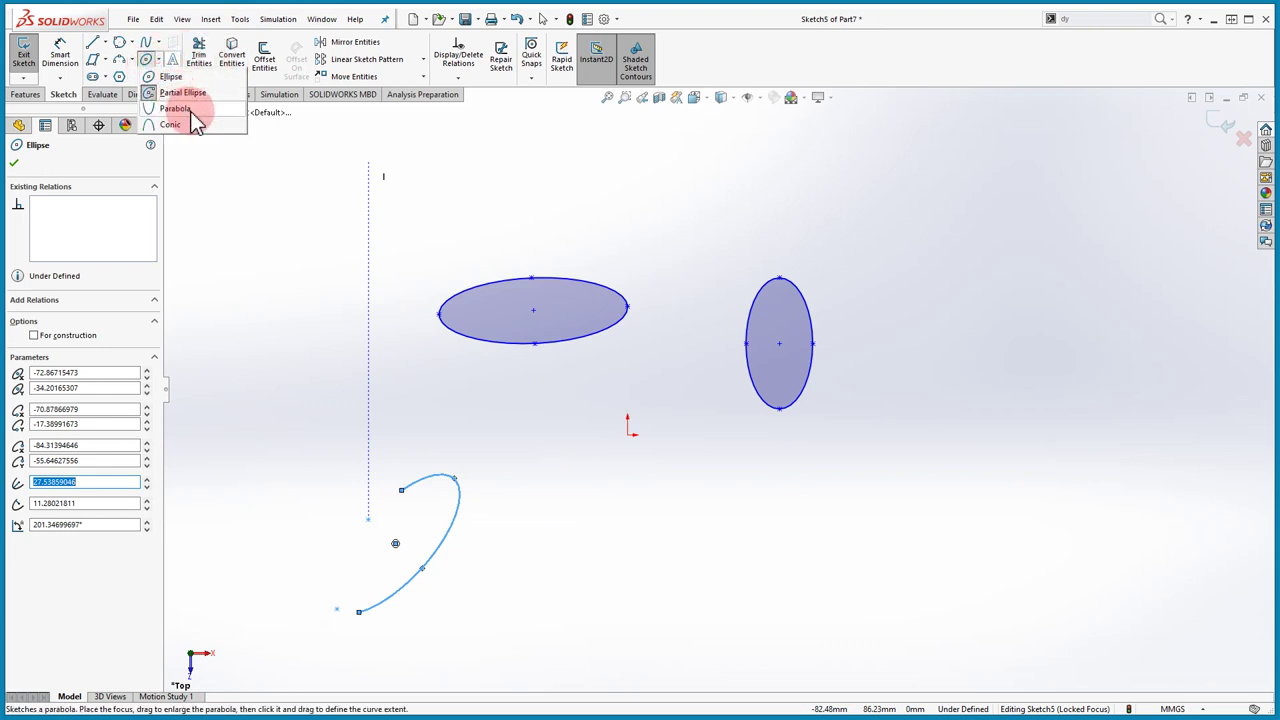
click(194, 120)
click(268, 201)
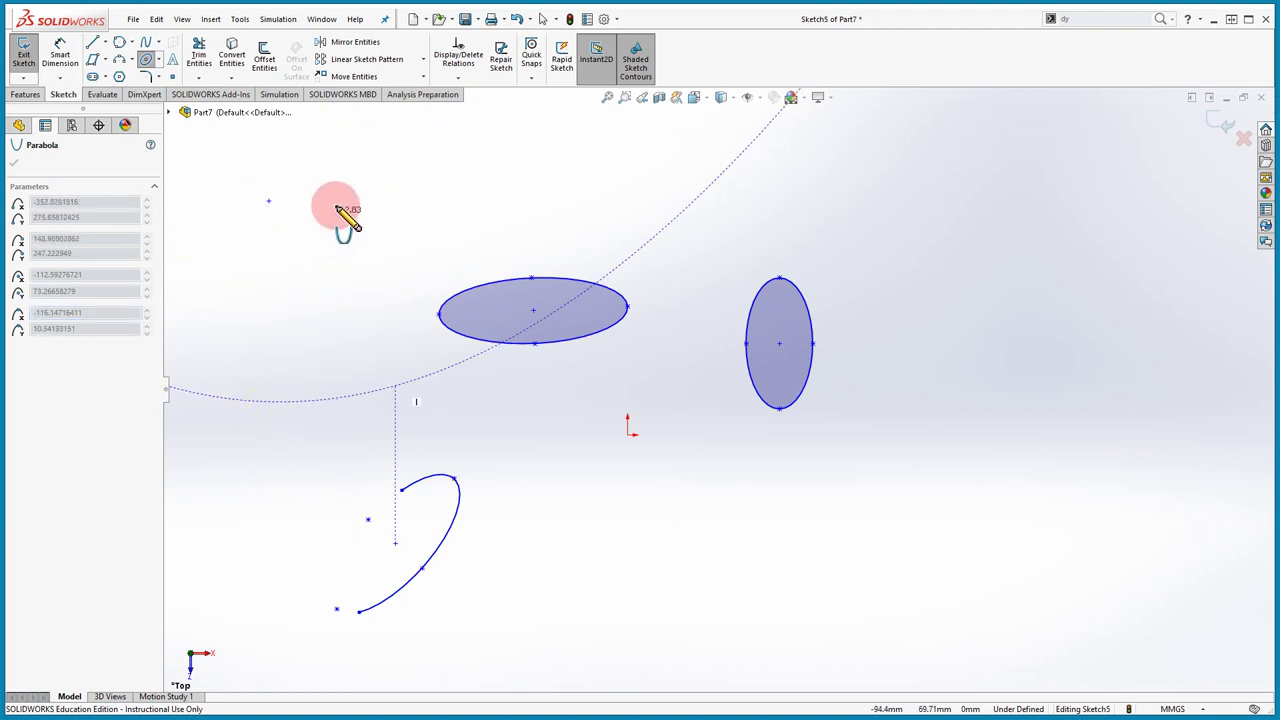
scroll(386, 329, up, 5)
scroll(440, 290, down, 3)
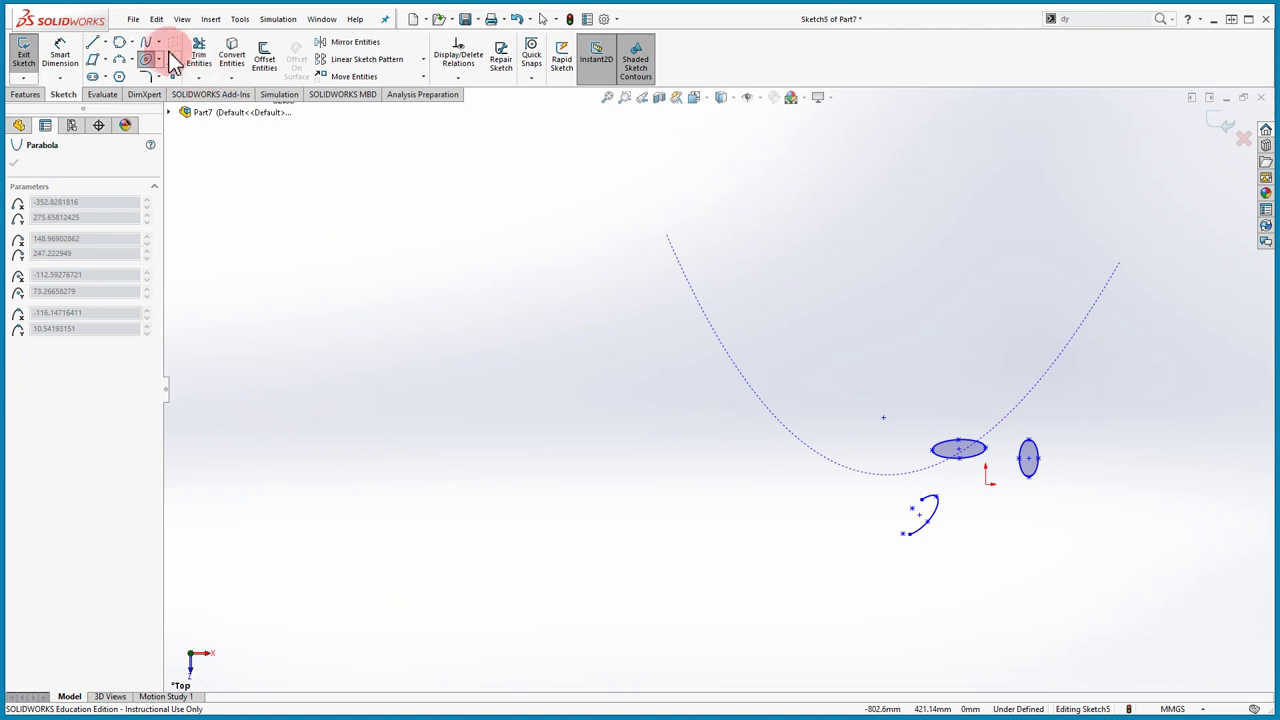
Step: Draw an upward-peaking conic curve in the empty area far to the left of the ellipses
click(159, 60)
click(178, 125)
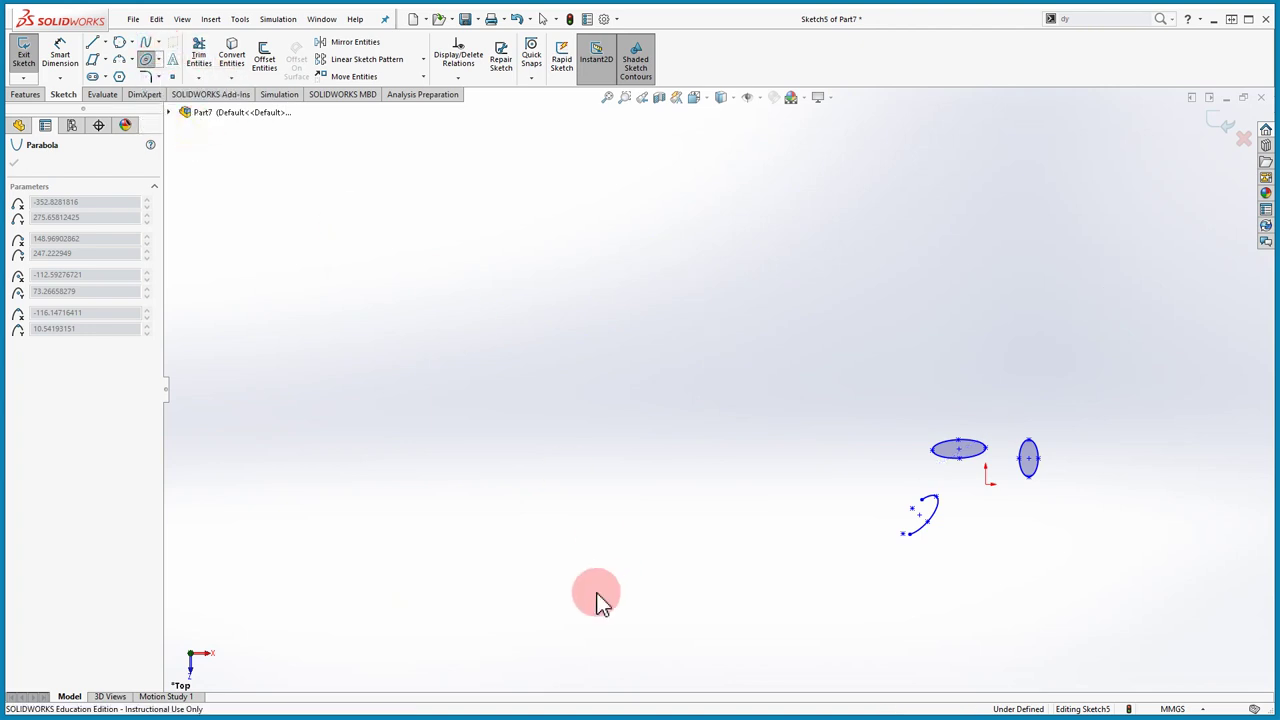
click(428, 457)
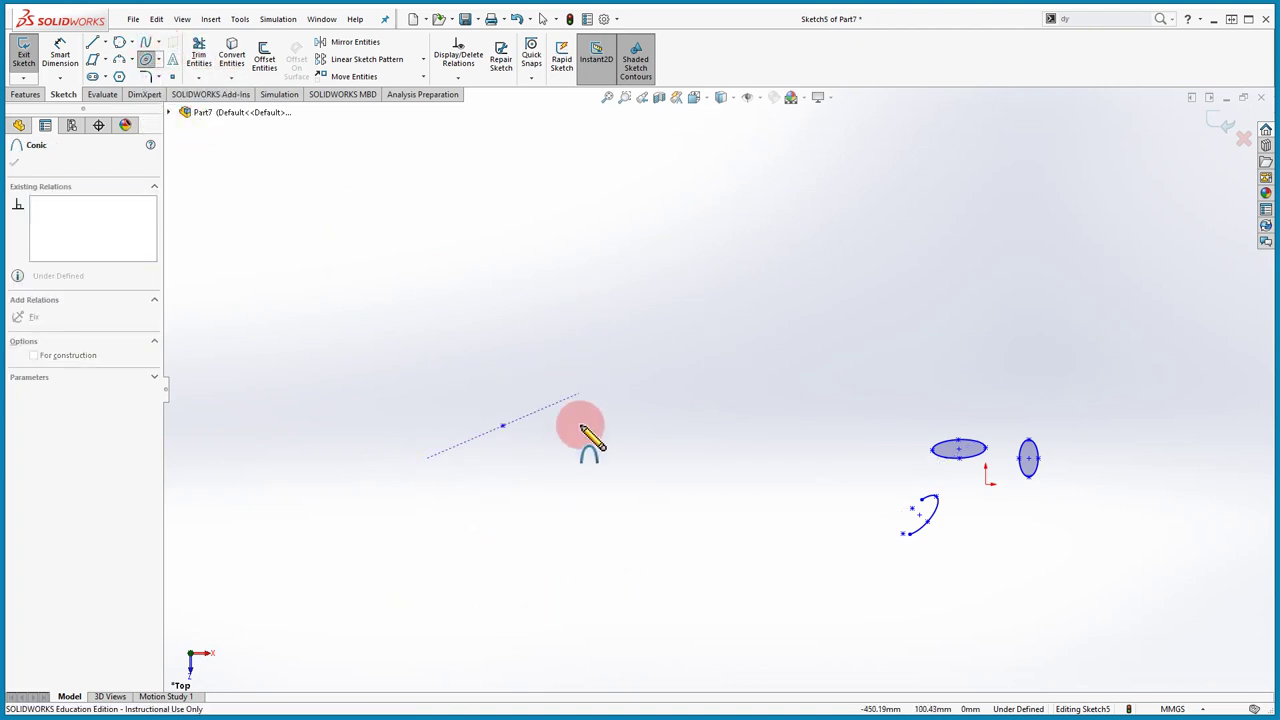
click(638, 432)
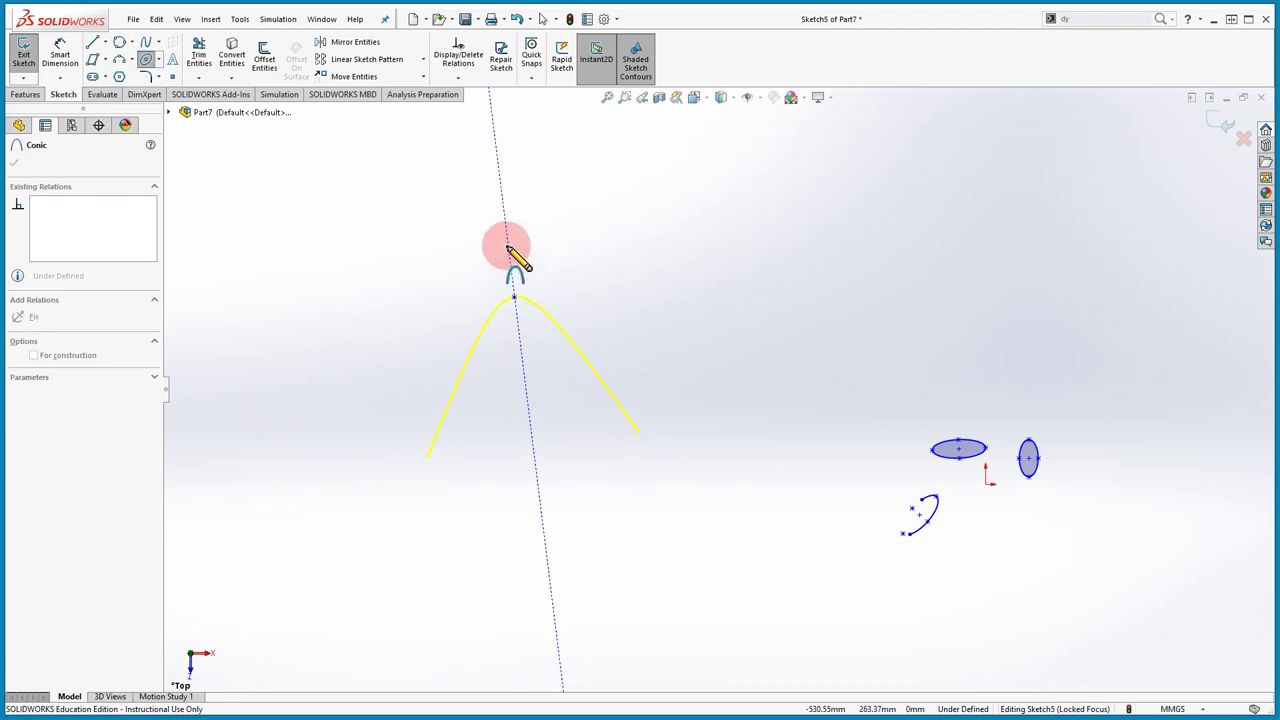
click(511, 206)
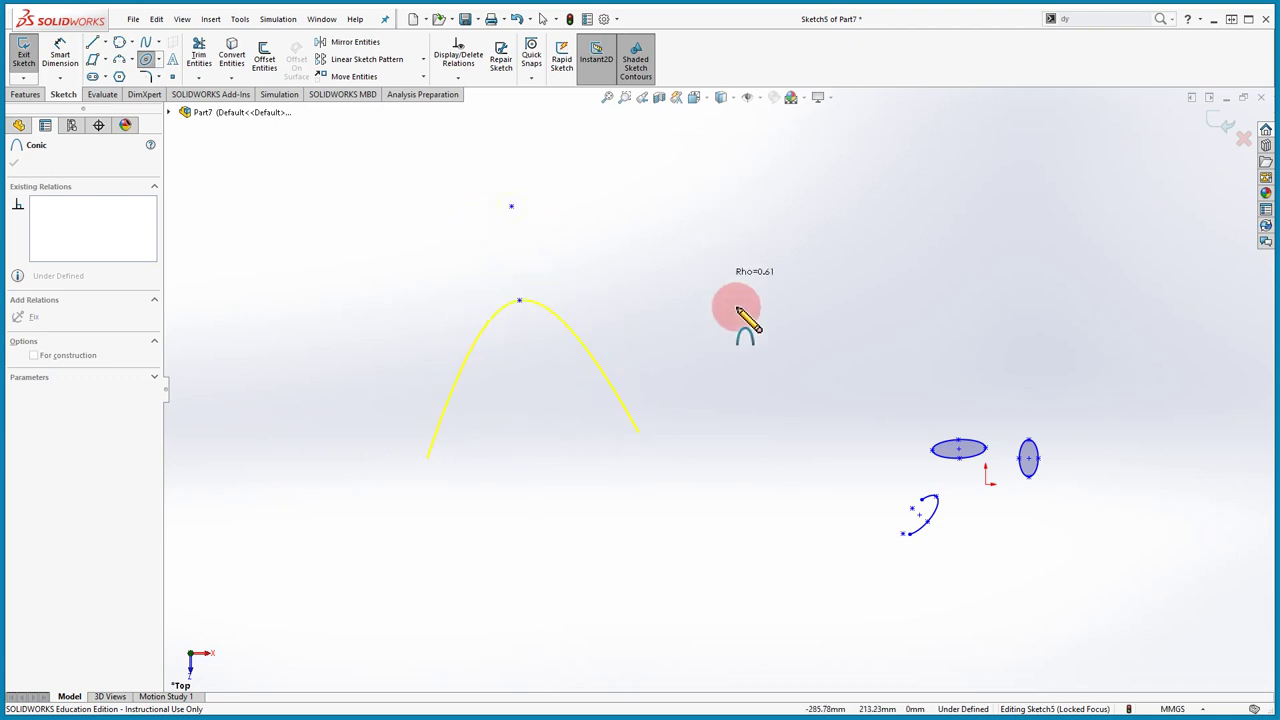
click(728, 248)
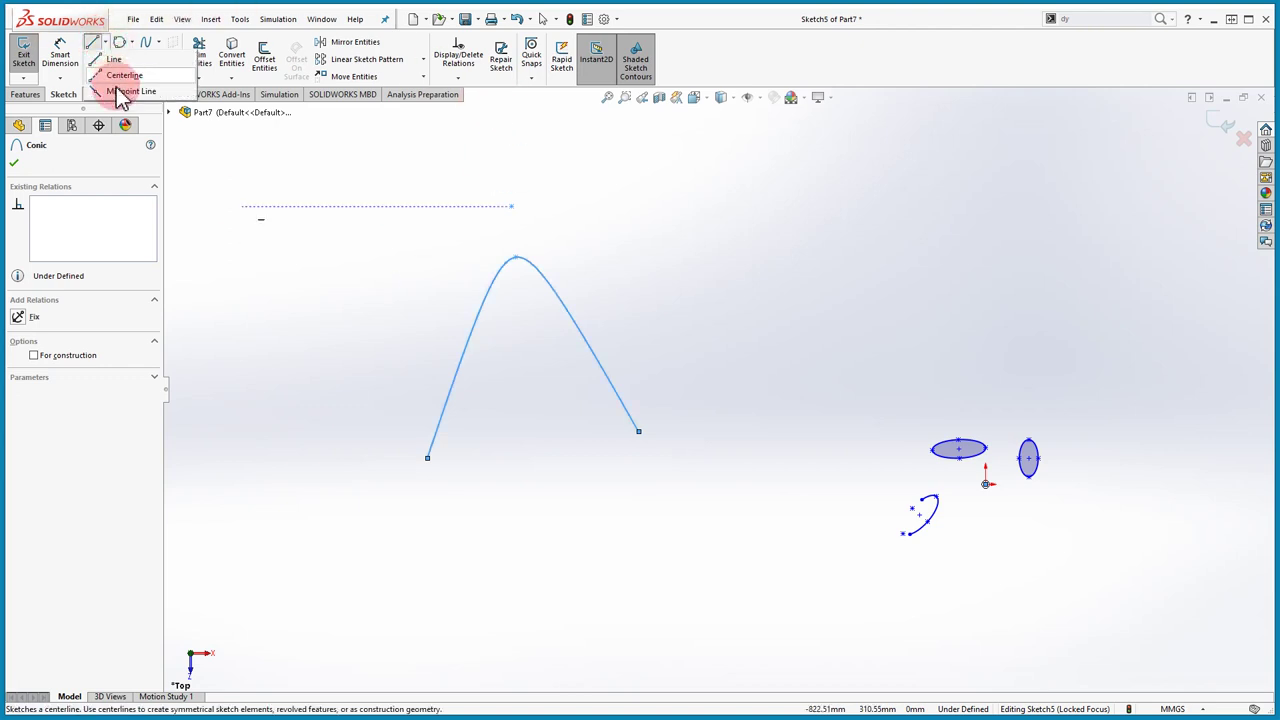
click(131, 42)
click(104, 59)
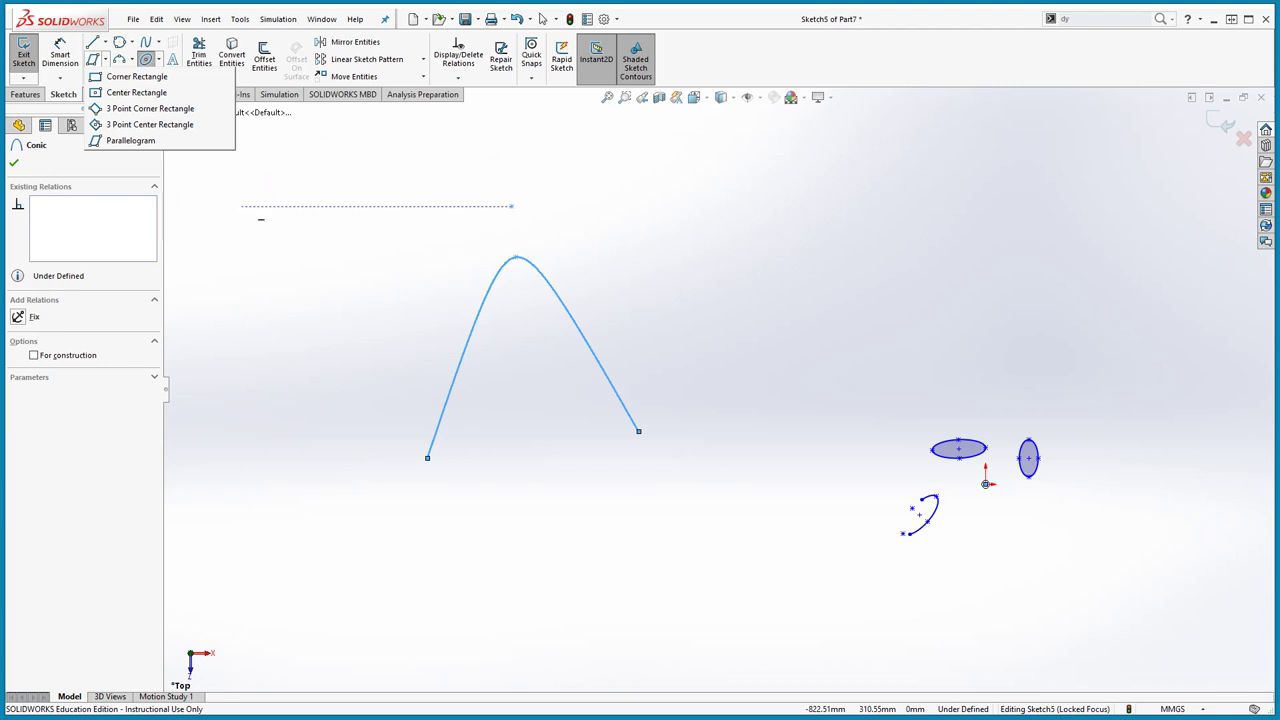
key(Escape)
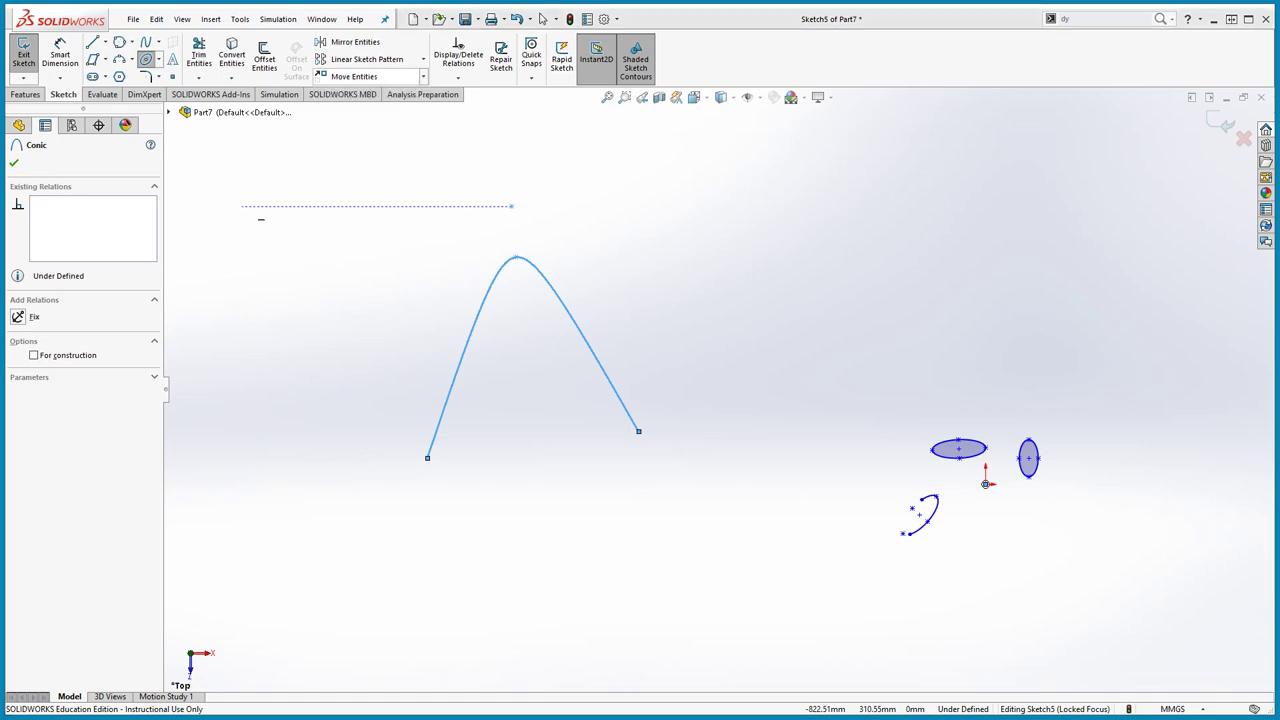